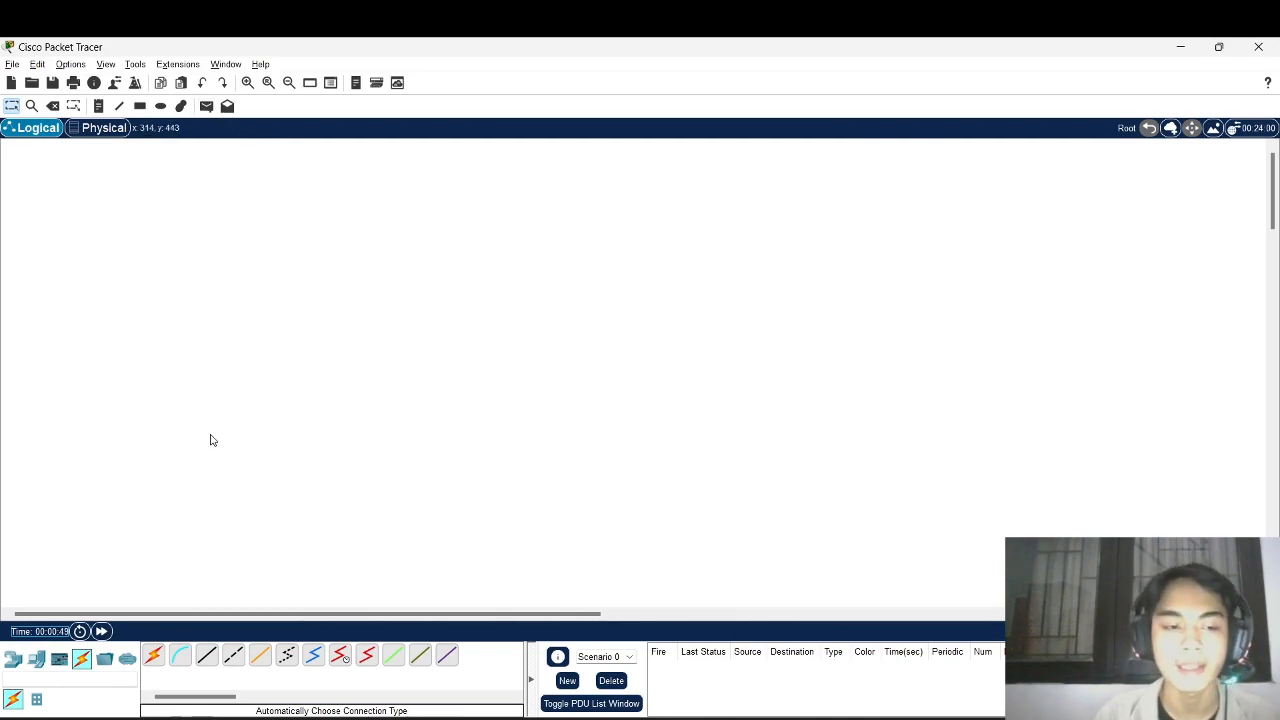
- Place four PC end devices in a curved column along the left side of the workspace
click(36, 658)
click(155, 662)
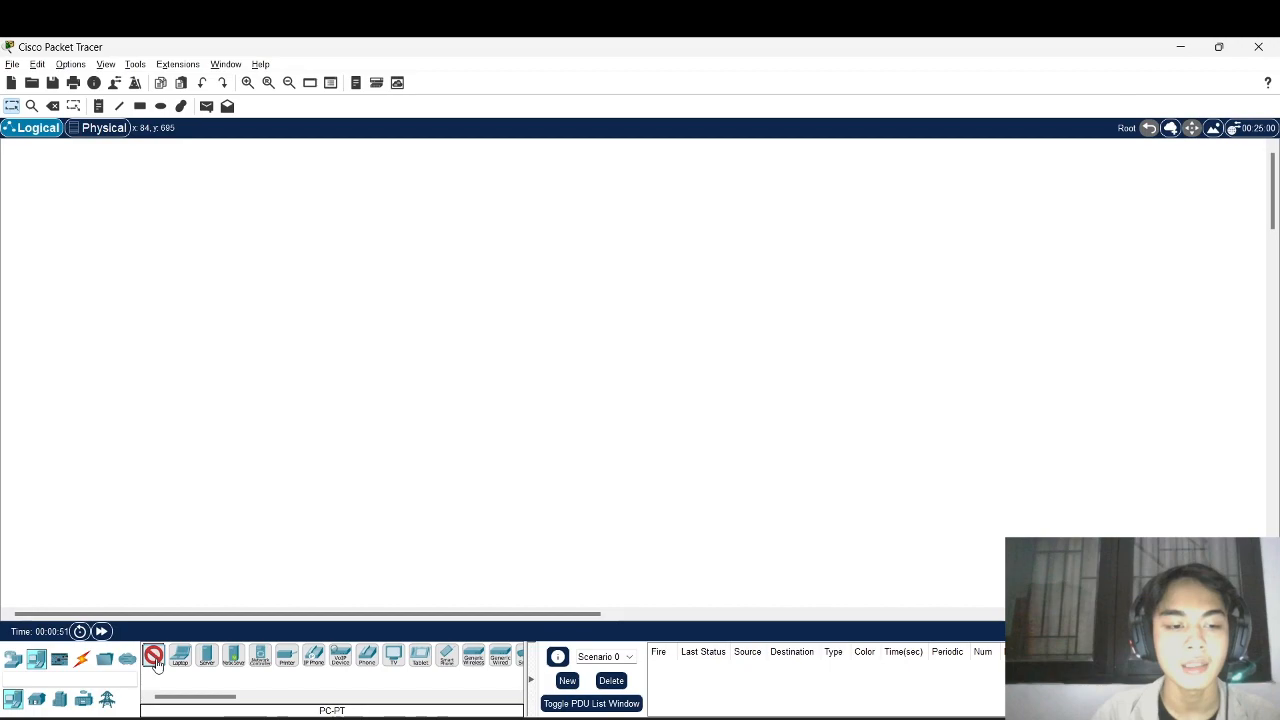
click(180, 657)
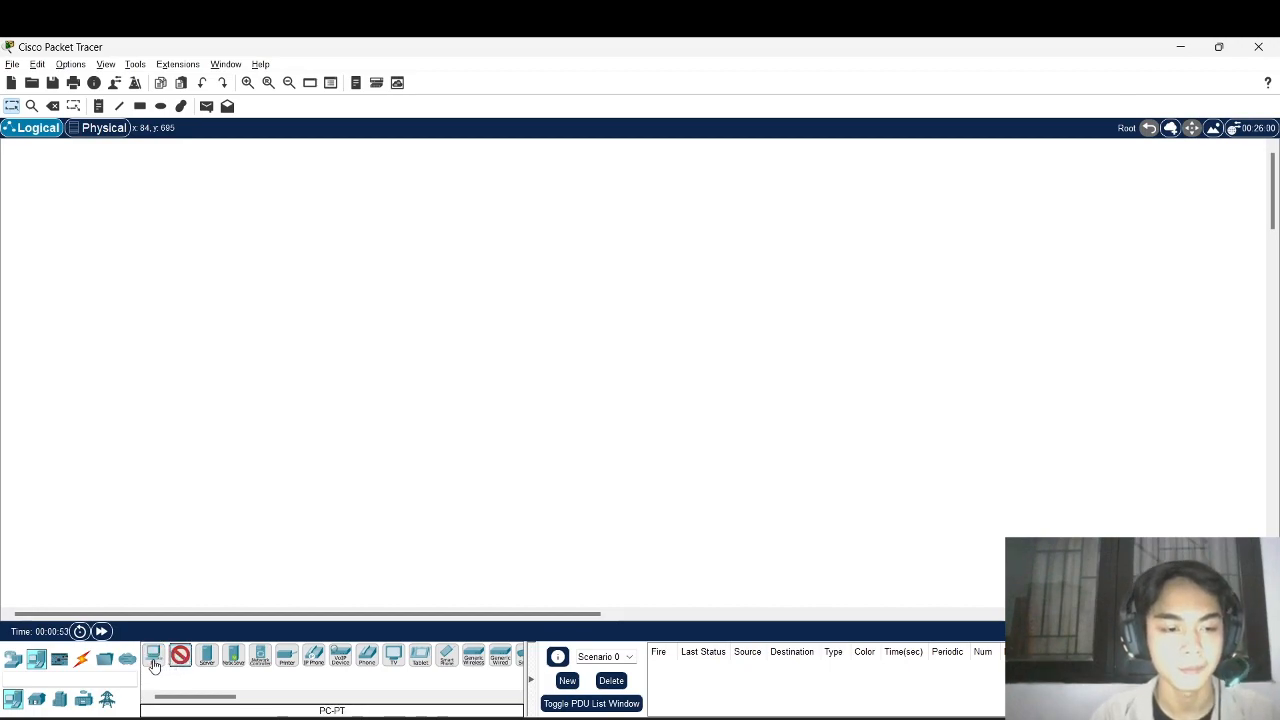
click(154, 658)
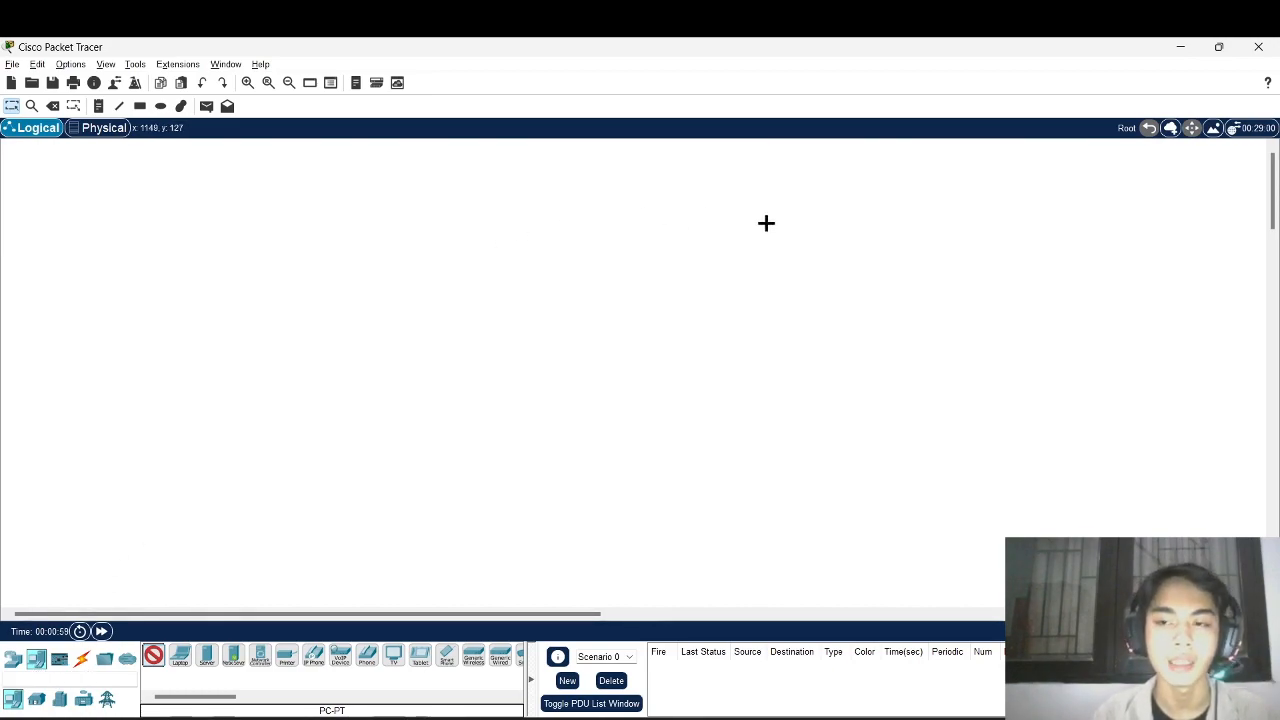
click(223, 222)
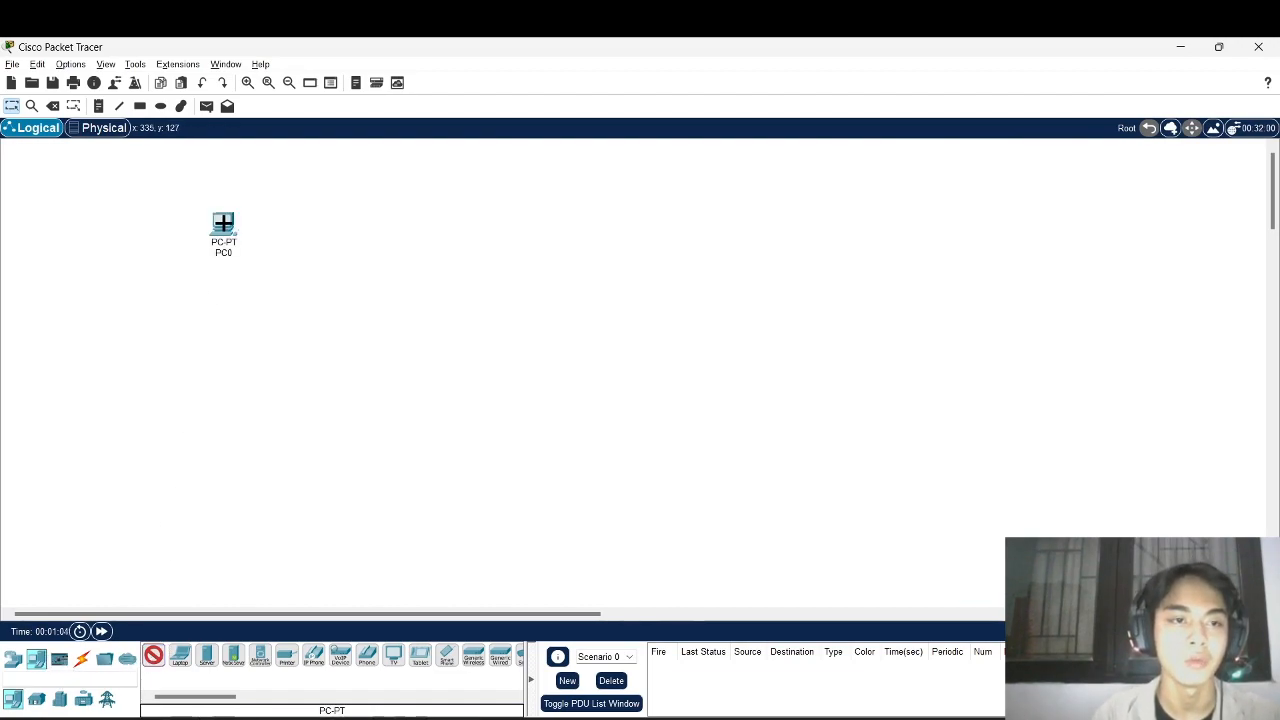
click(131, 295)
click(125, 394)
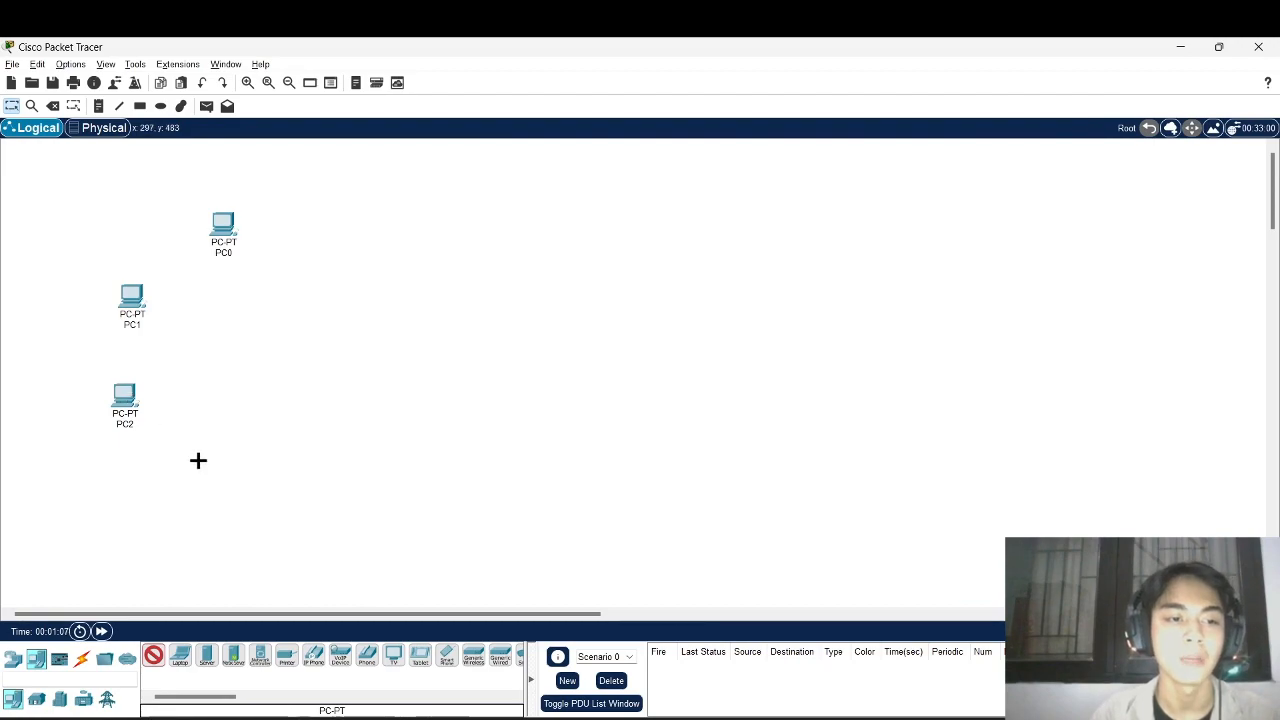
click(200, 462)
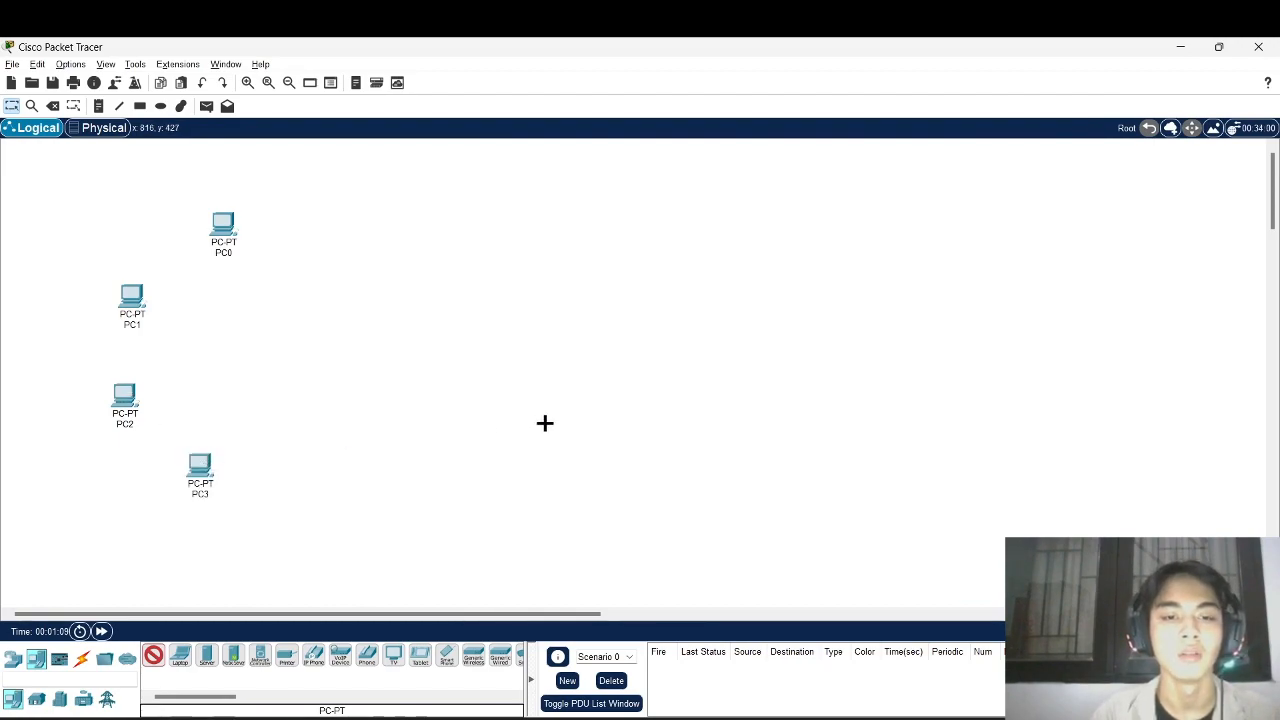
- Place four more PCs in a horizontal row across the middle of the workspace, separate from the curved group
click(455, 416)
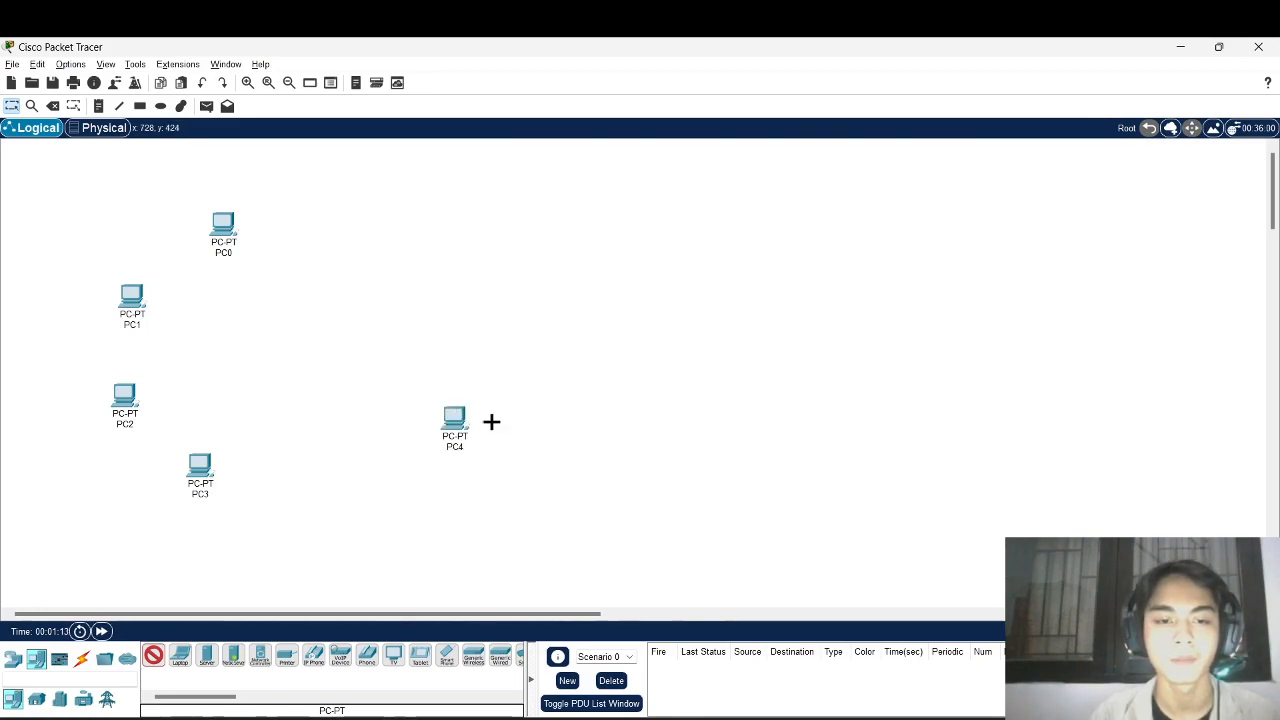
click(542, 421)
click(637, 417)
click(710, 420)
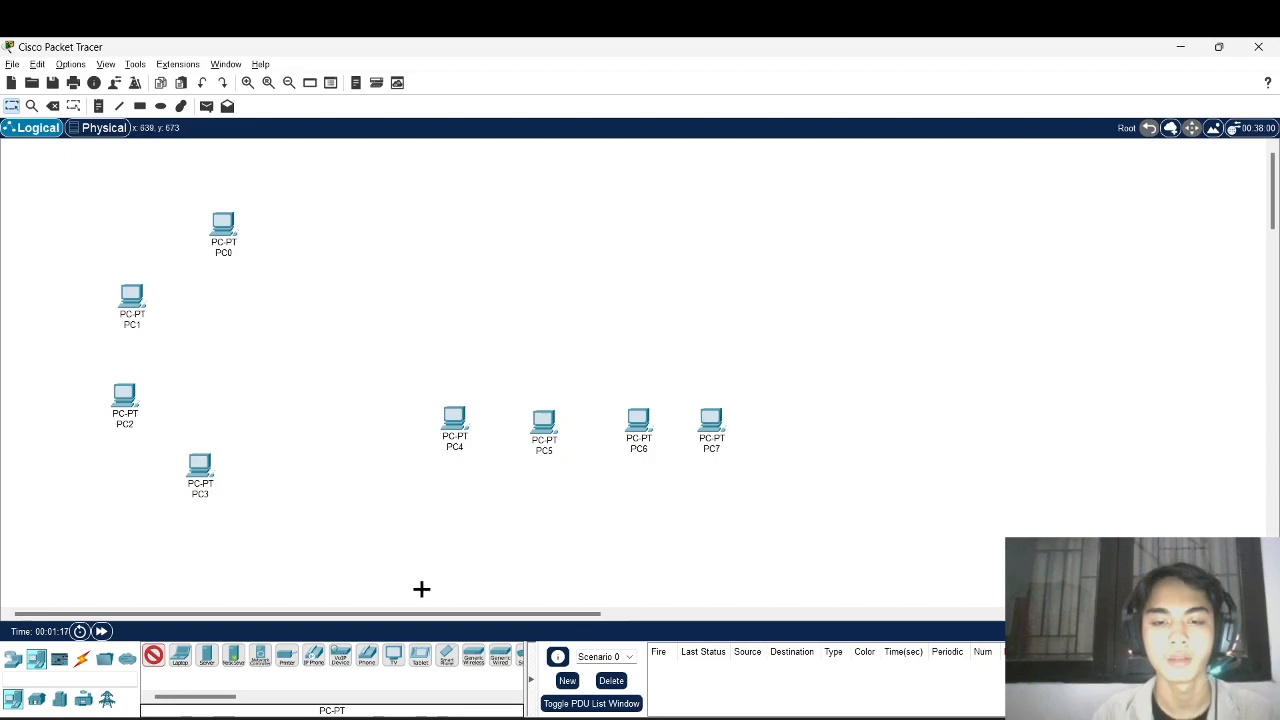
- Add five 2960 switches: one beside the curved PC group and one above each PC in the horizontal row
click(13, 658)
click(36, 699)
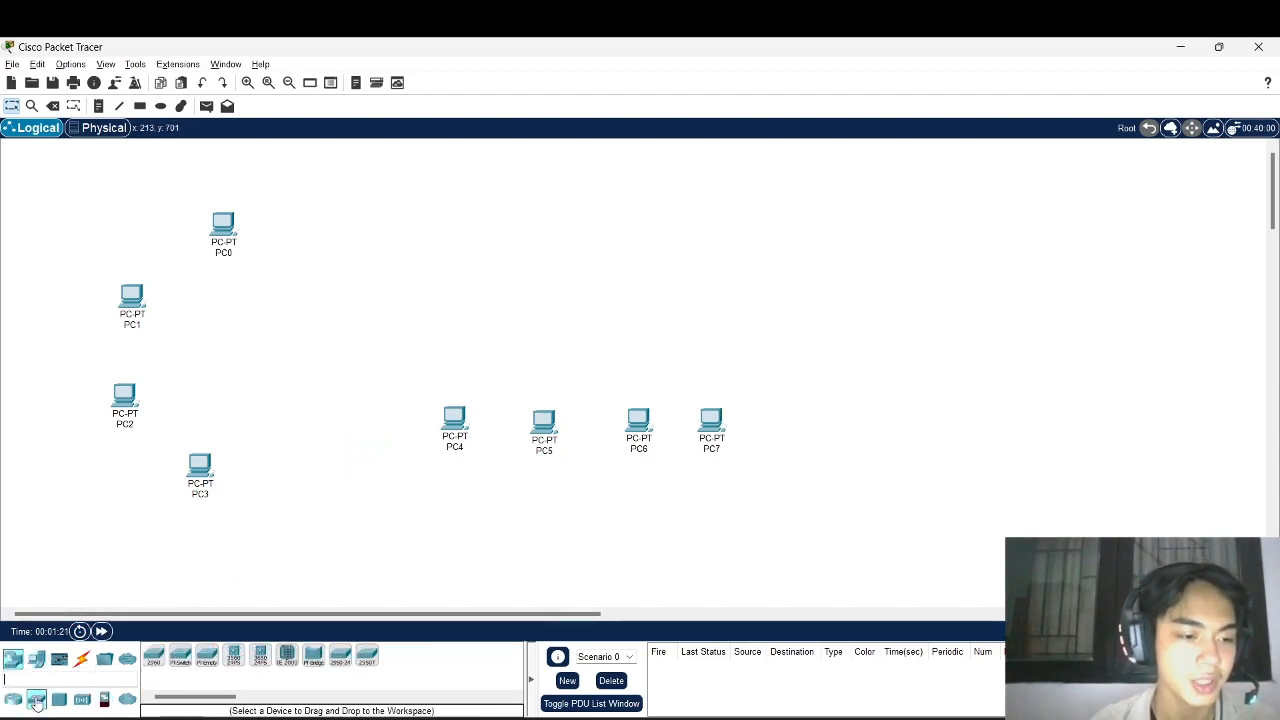
click(157, 660)
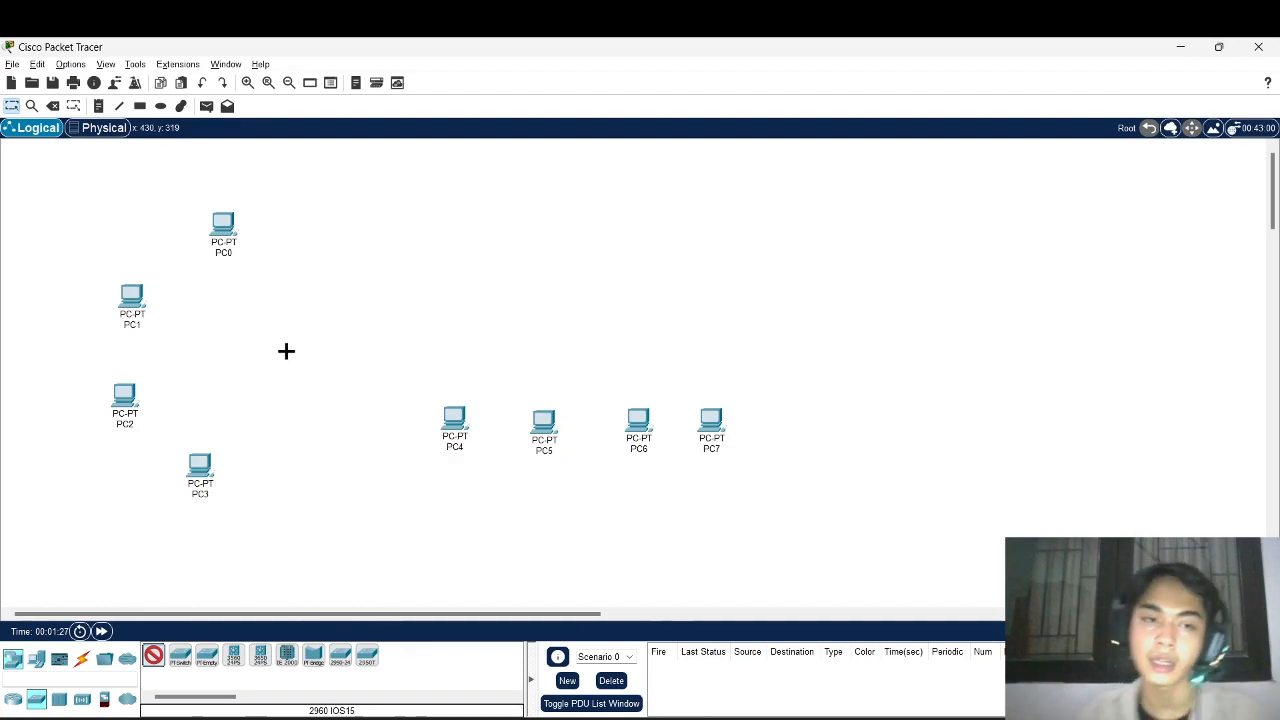
click(252, 352)
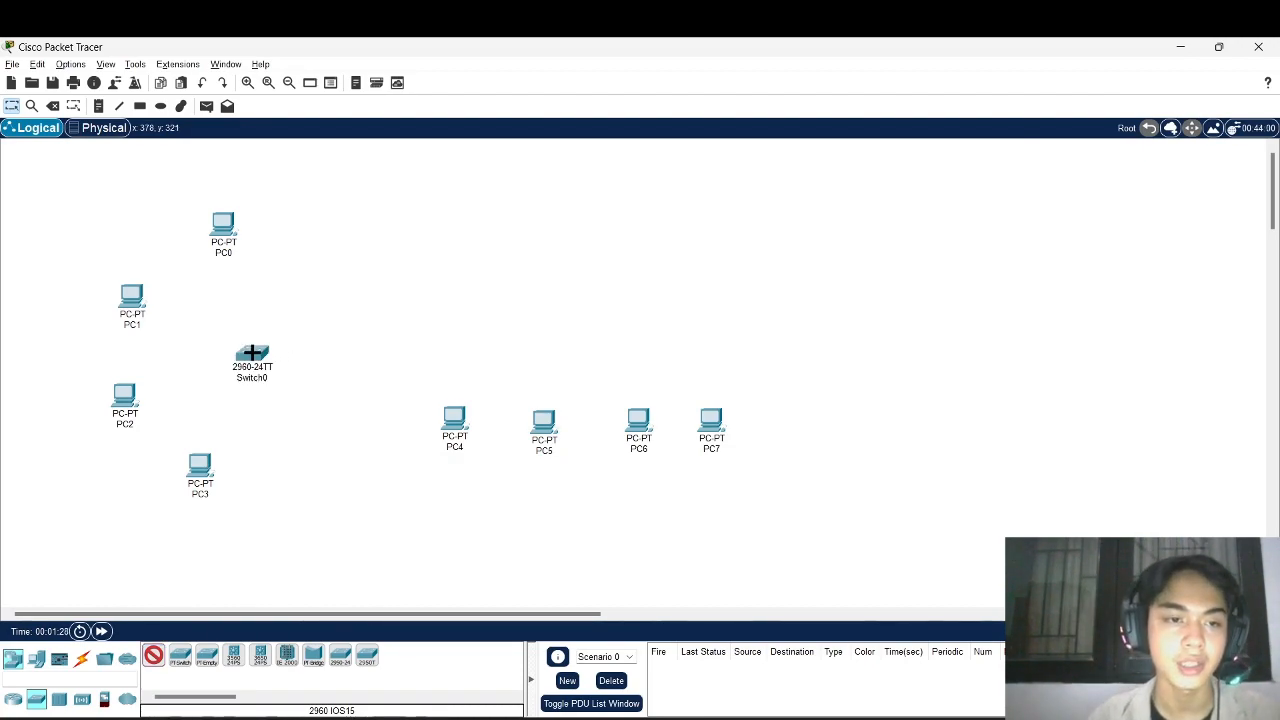
click(443, 361)
click(546, 359)
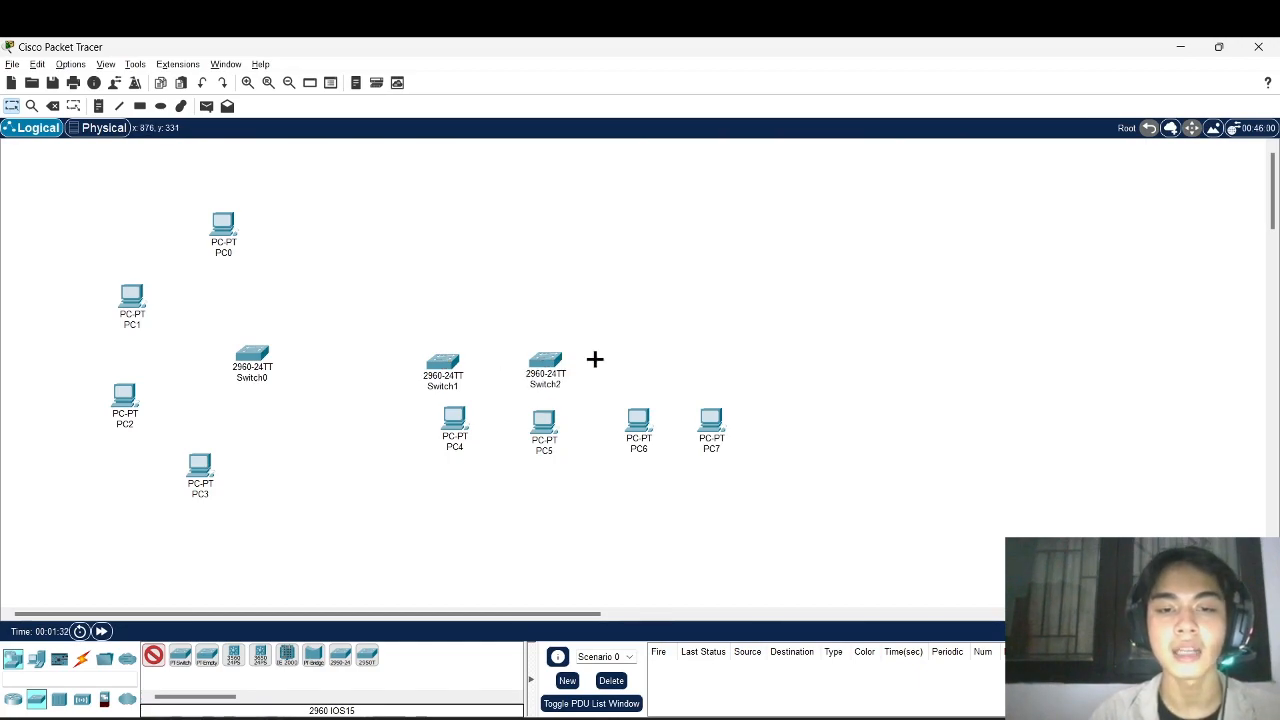
click(641, 360)
click(730, 355)
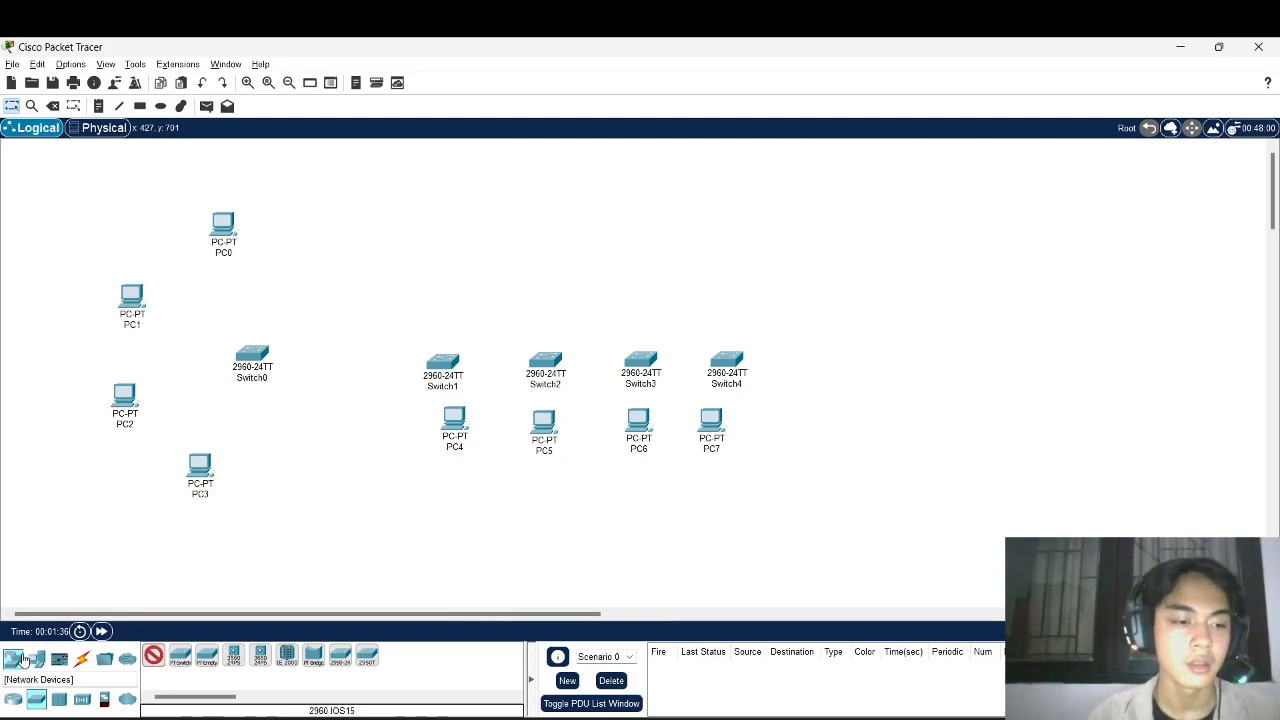
- Place an ISR4331 router between the curved PC group's switch and the row of four switches, slightly above them
click(12, 700)
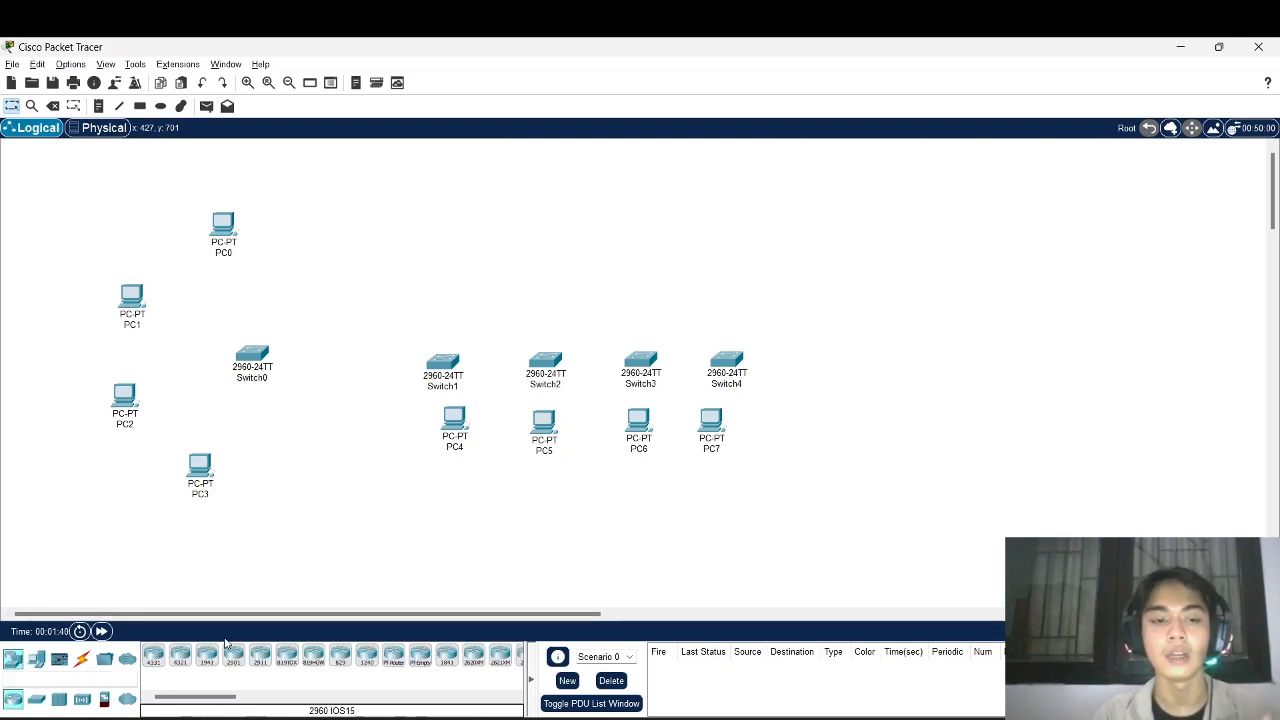
click(153, 656)
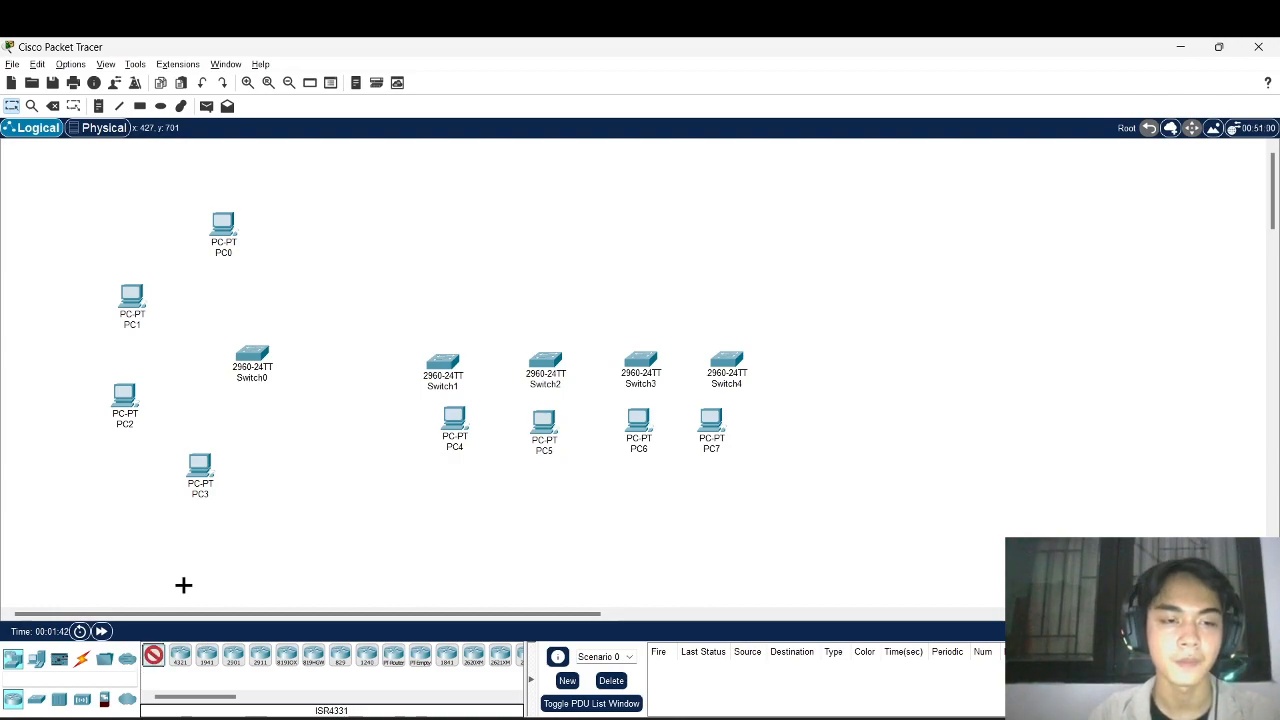
click(342, 268)
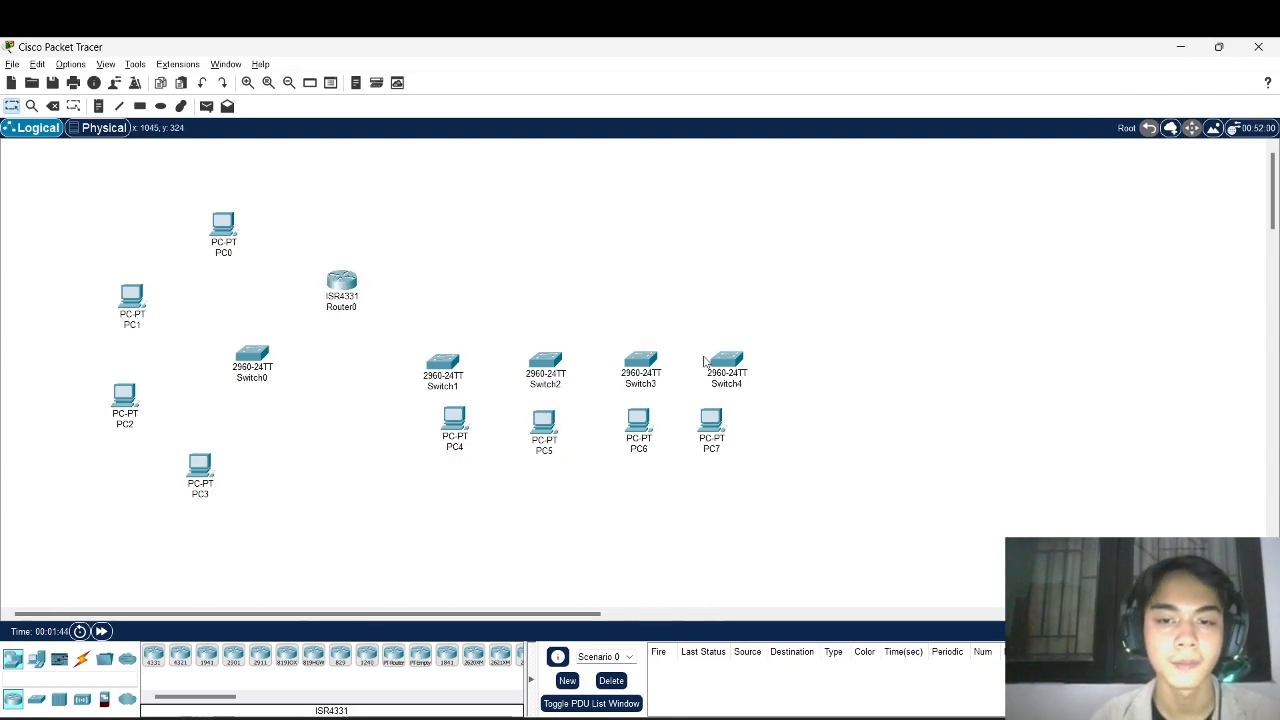
- Align PC7 and PC6 under their switches and move Switch1 directly above PC4
drag(706, 420, 722, 423)
drag(639, 425, 639, 426)
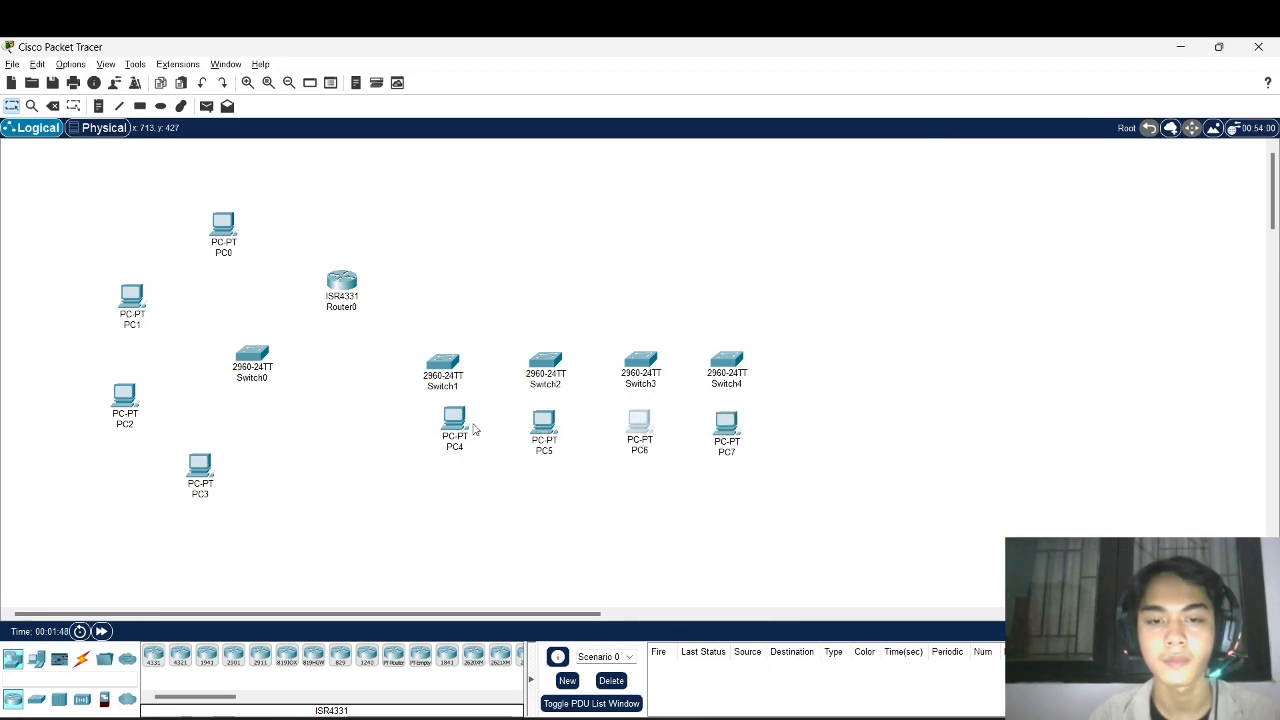
drag(444, 378, 455, 371)
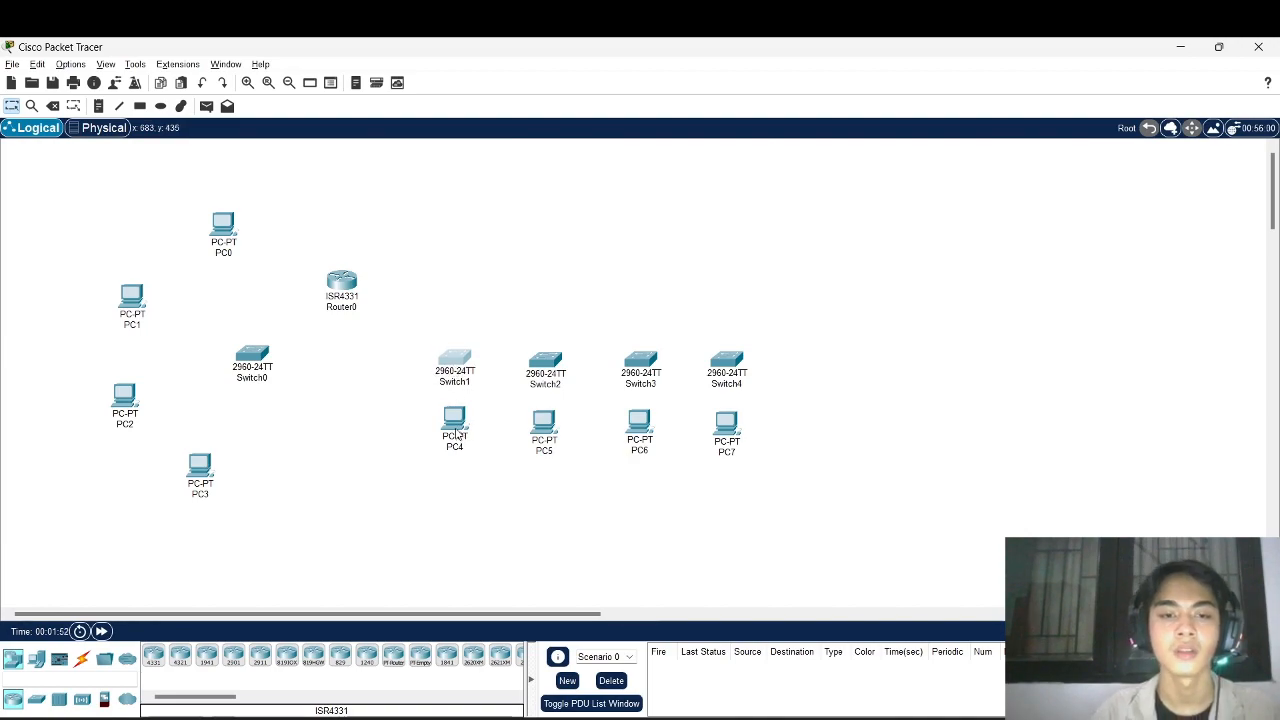
- Connect PC0's FastEthernet0 to Switch0's FastEthernet0/1 with a copper straight-through cable
click(82, 661)
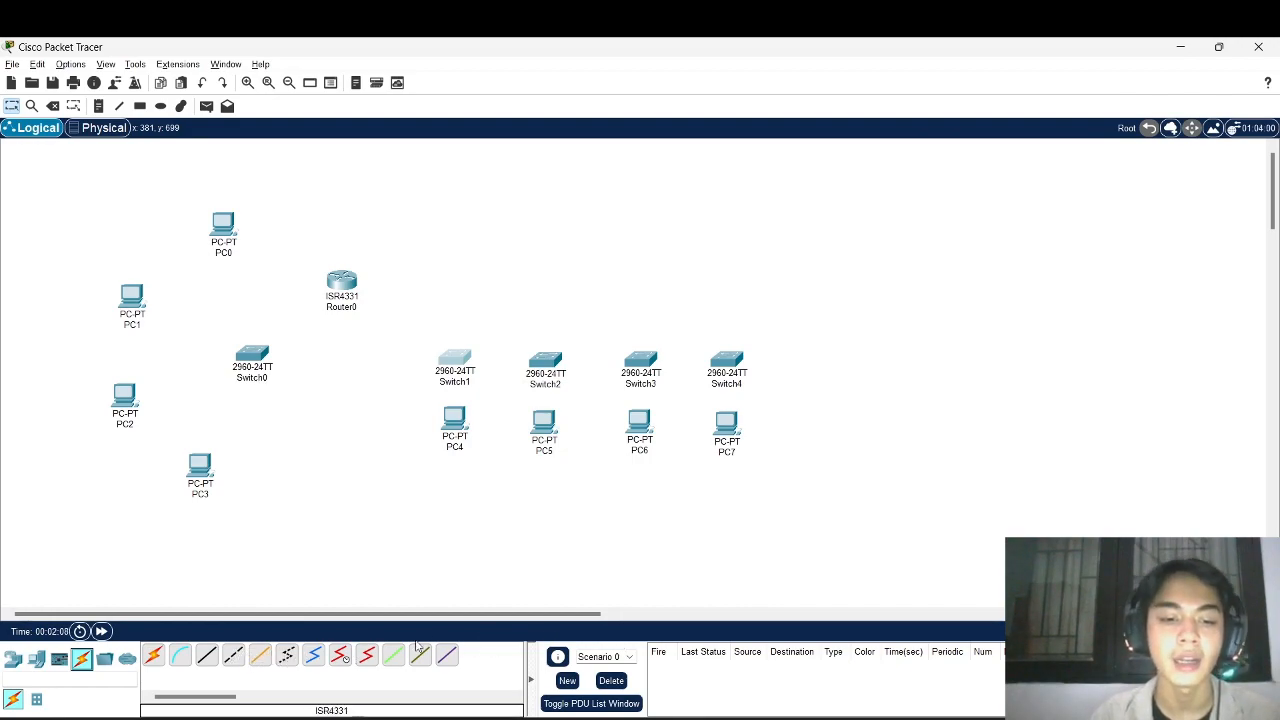
click(208, 656)
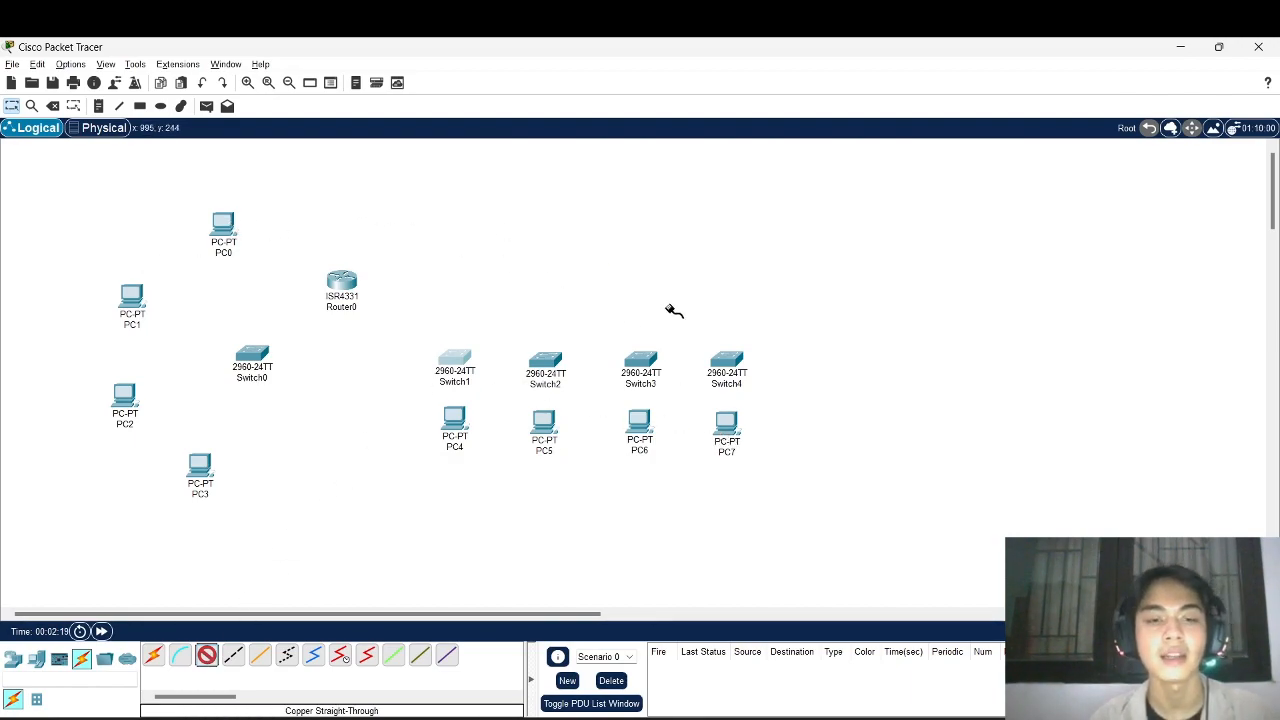
click(232, 655)
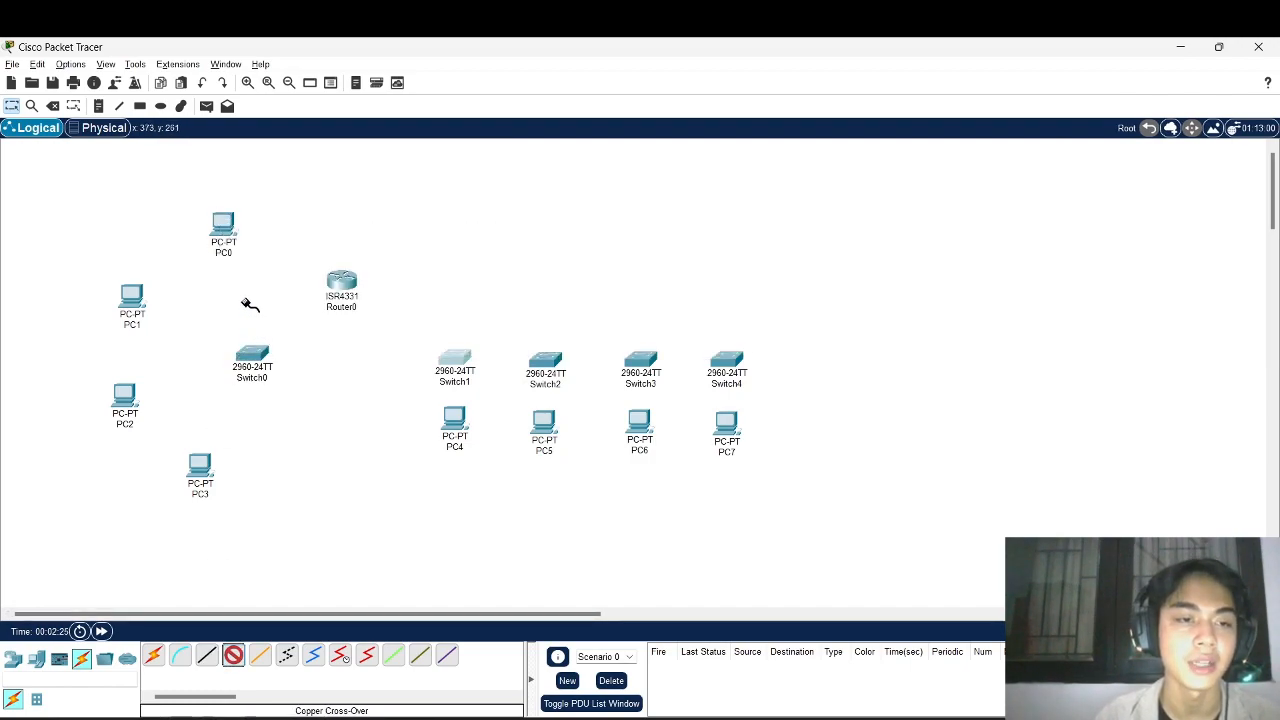
click(224, 228)
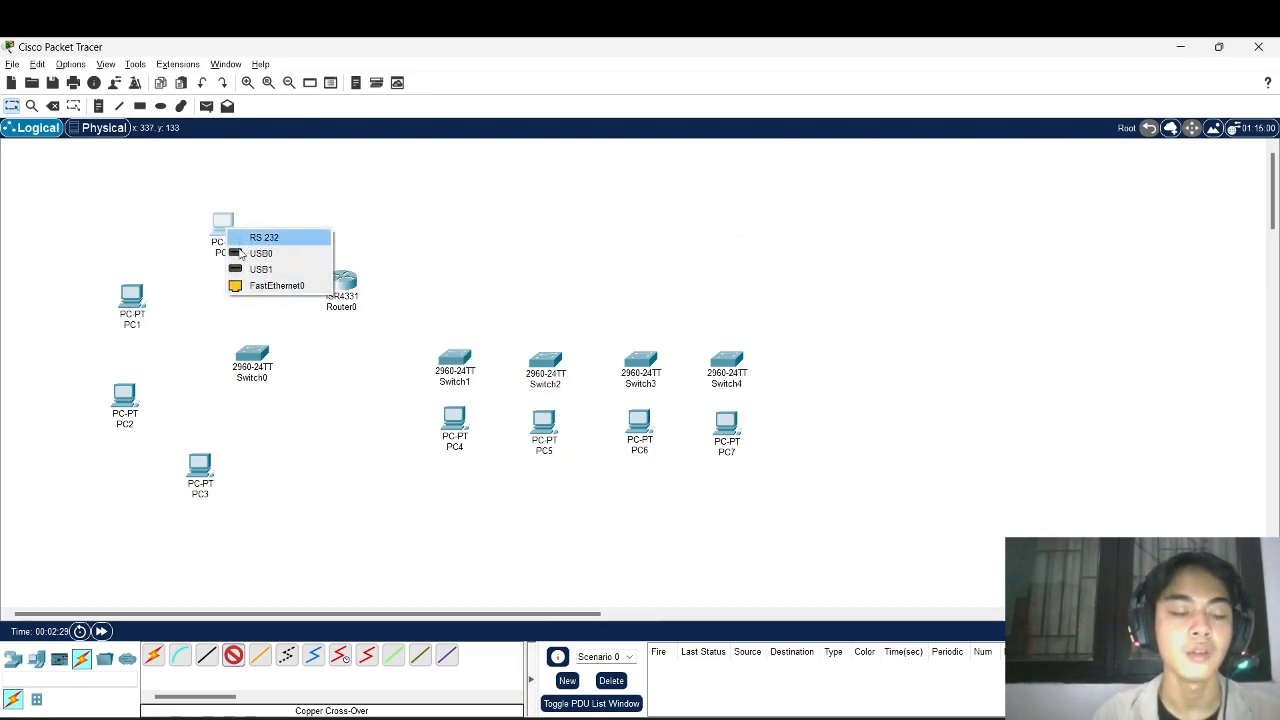
click(207, 656)
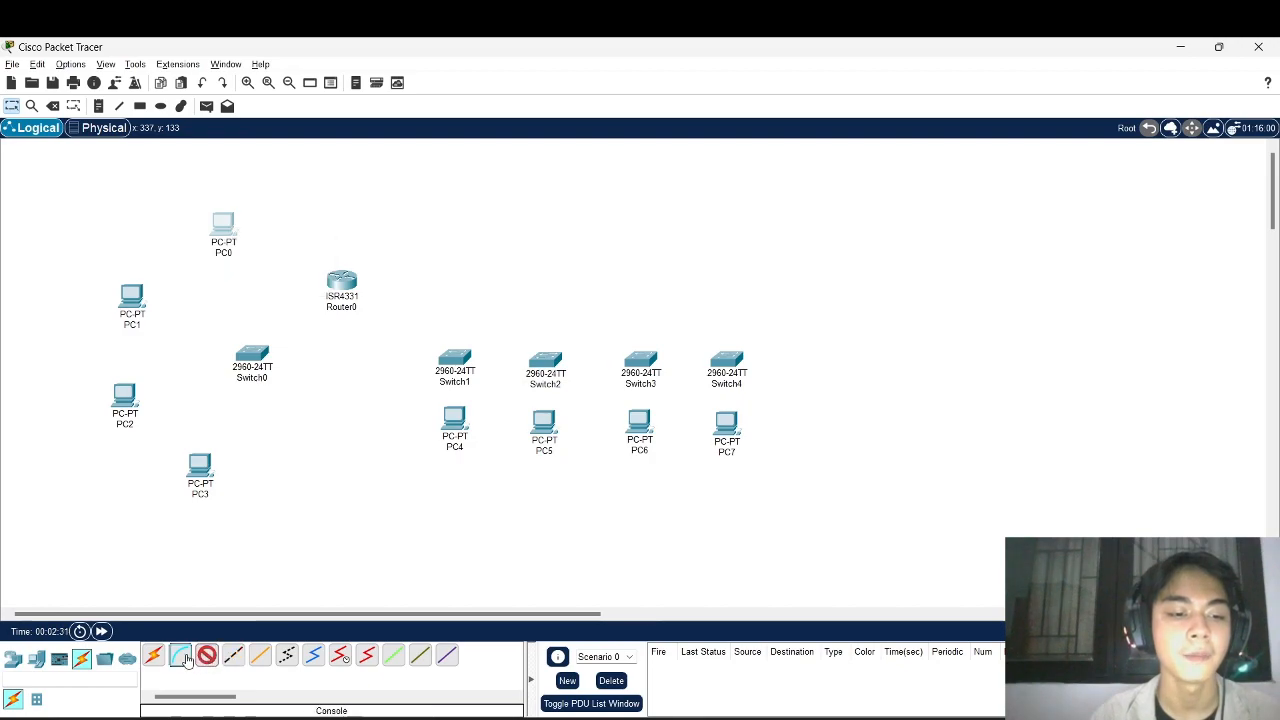
click(223, 224)
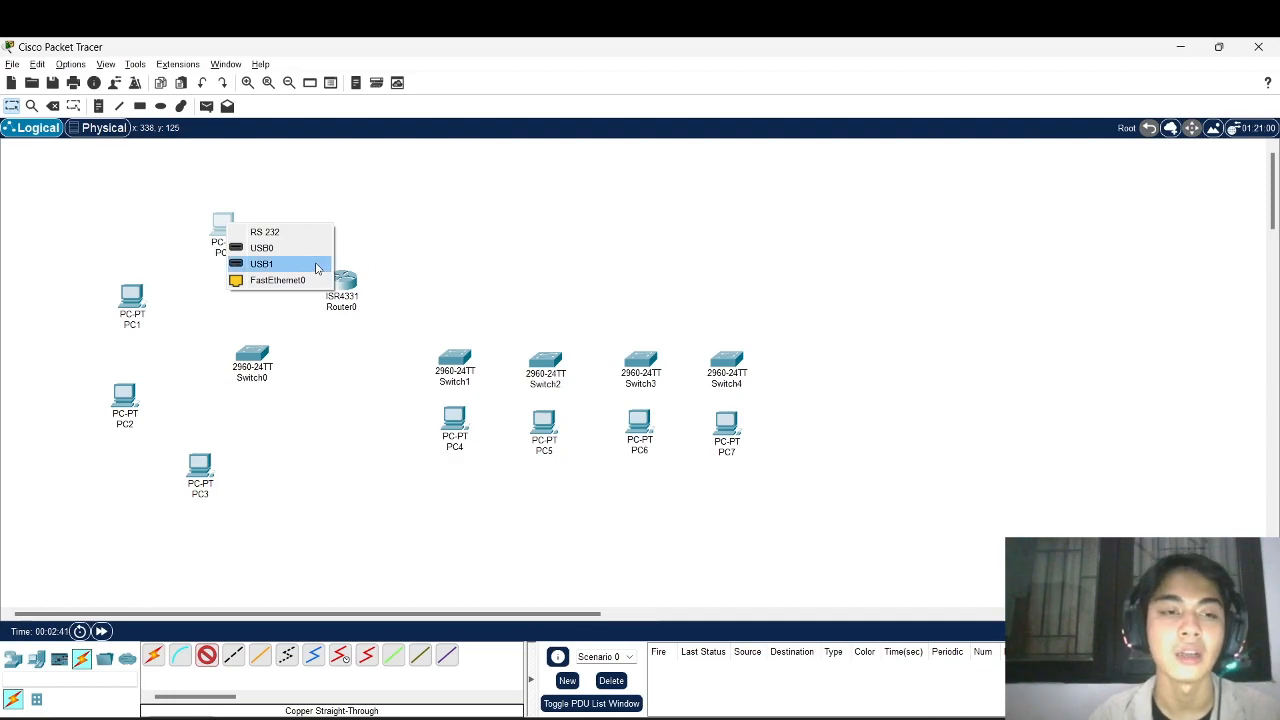
click(291, 281)
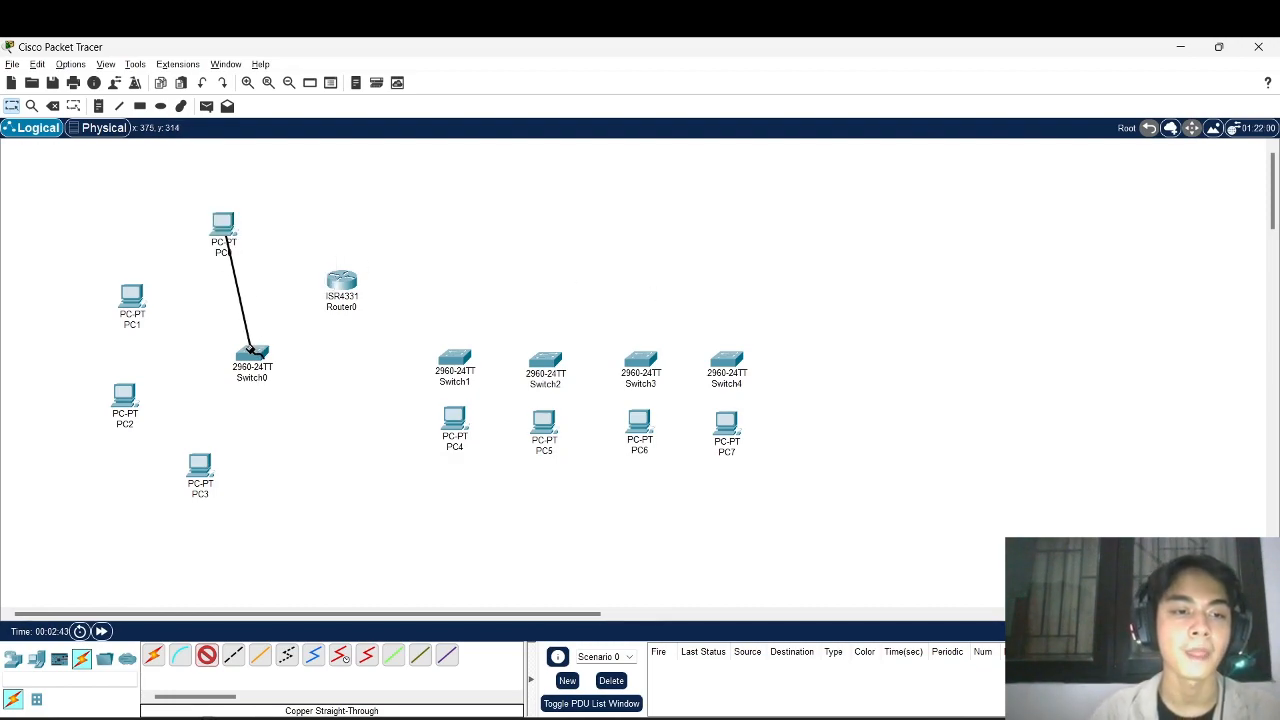
click(256, 353)
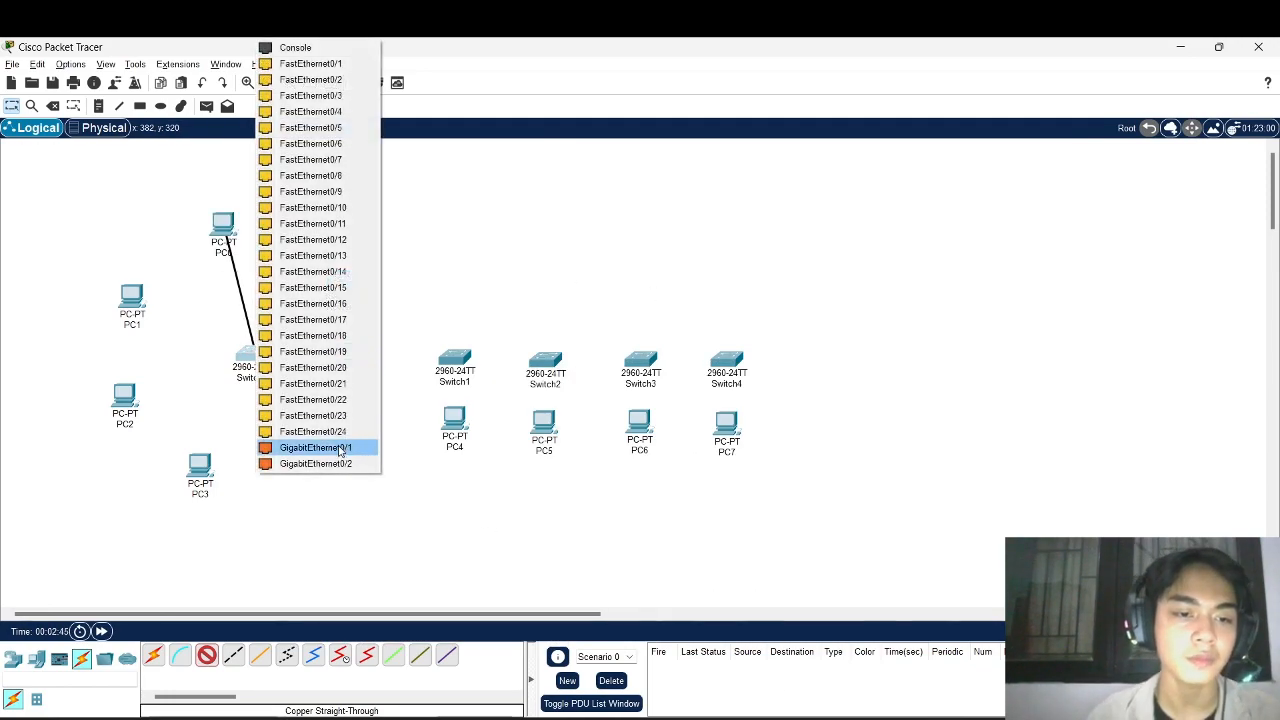
click(322, 65)
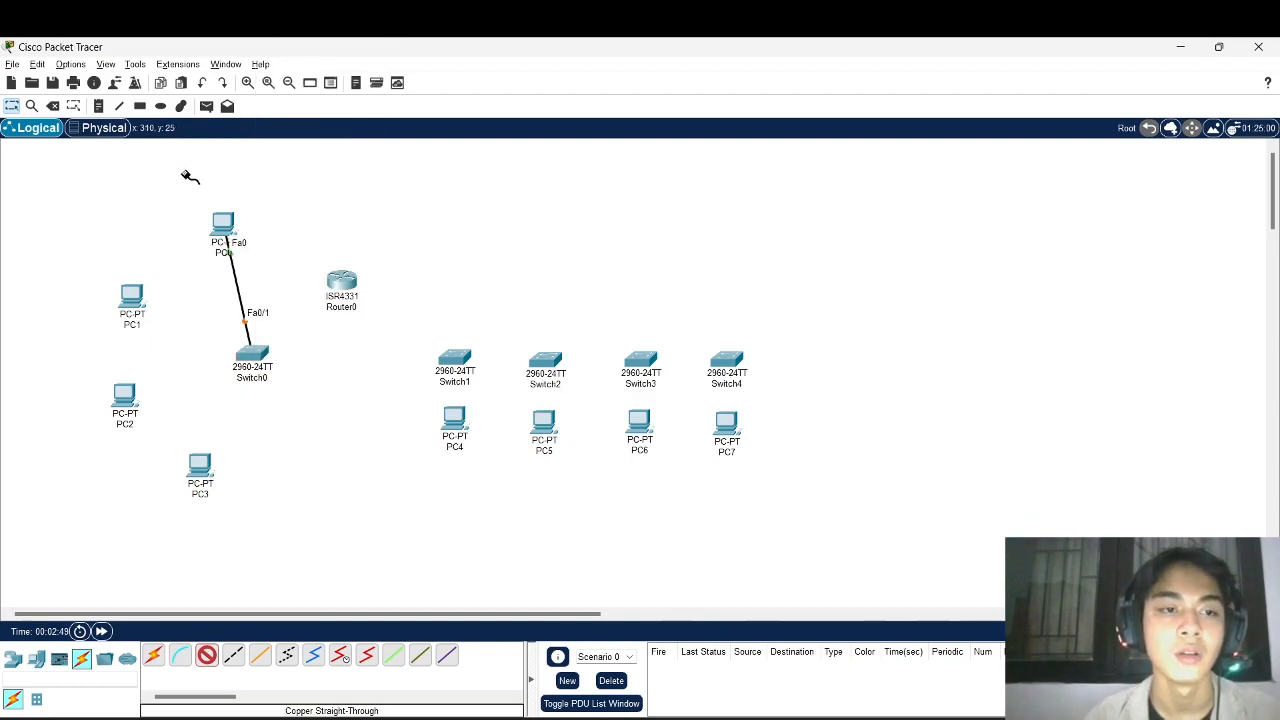
- Connect PC1's FastEthernet0 to Switch0's FastEthernet0/2 with a copper straight-through cable
click(134, 298)
click(186, 356)
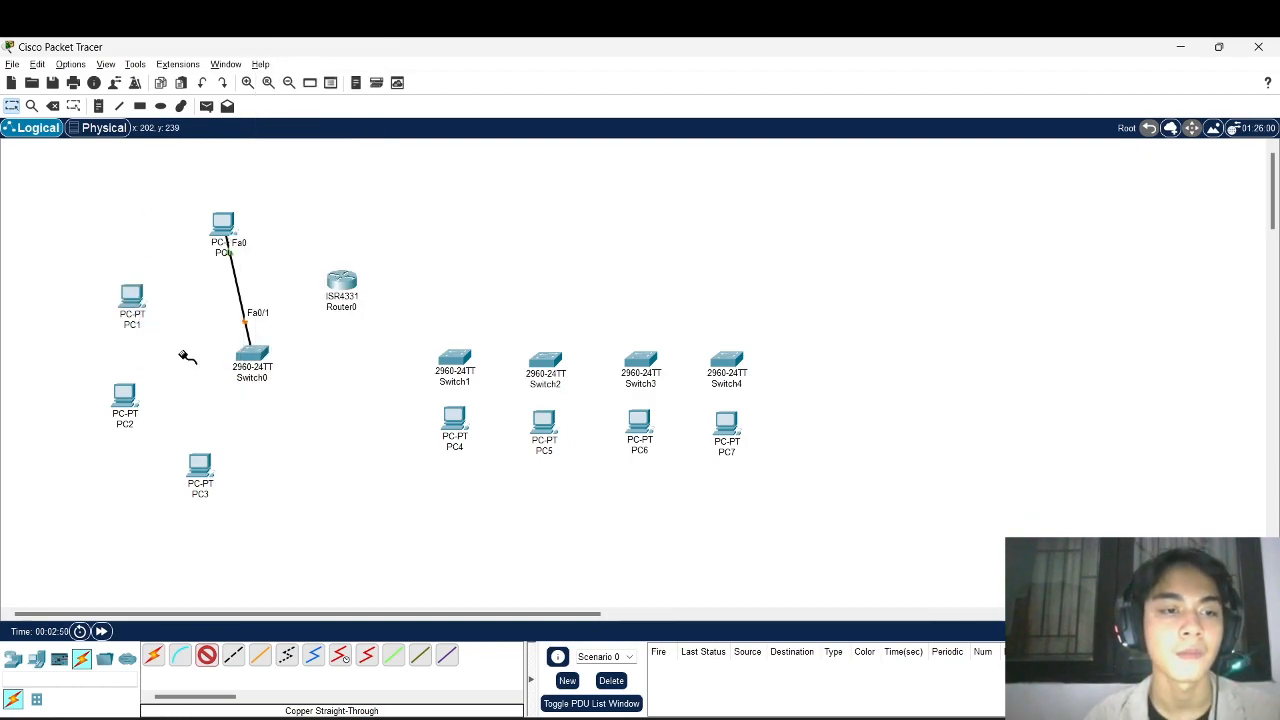
click(254, 356)
click(308, 66)
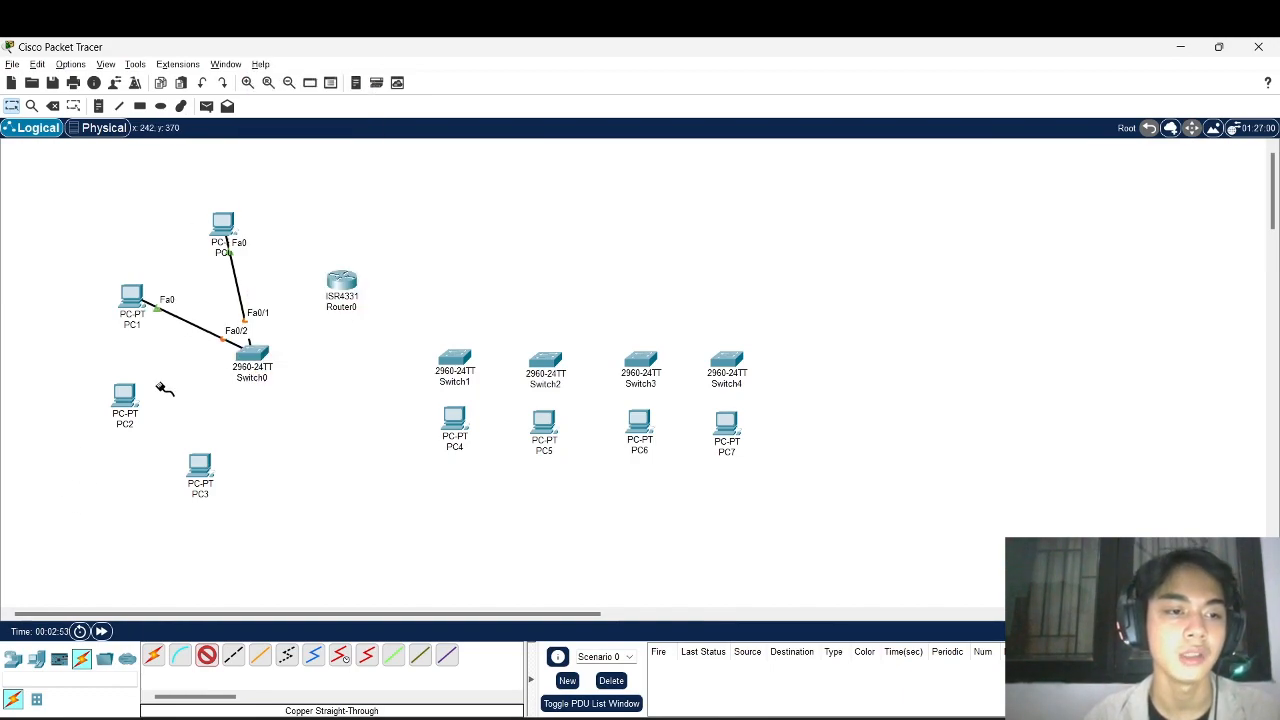
- Connect PC2's FastEthernet0 to Switch0's FastEthernet0/3 with a copper straight-through cable
click(125, 394)
click(179, 446)
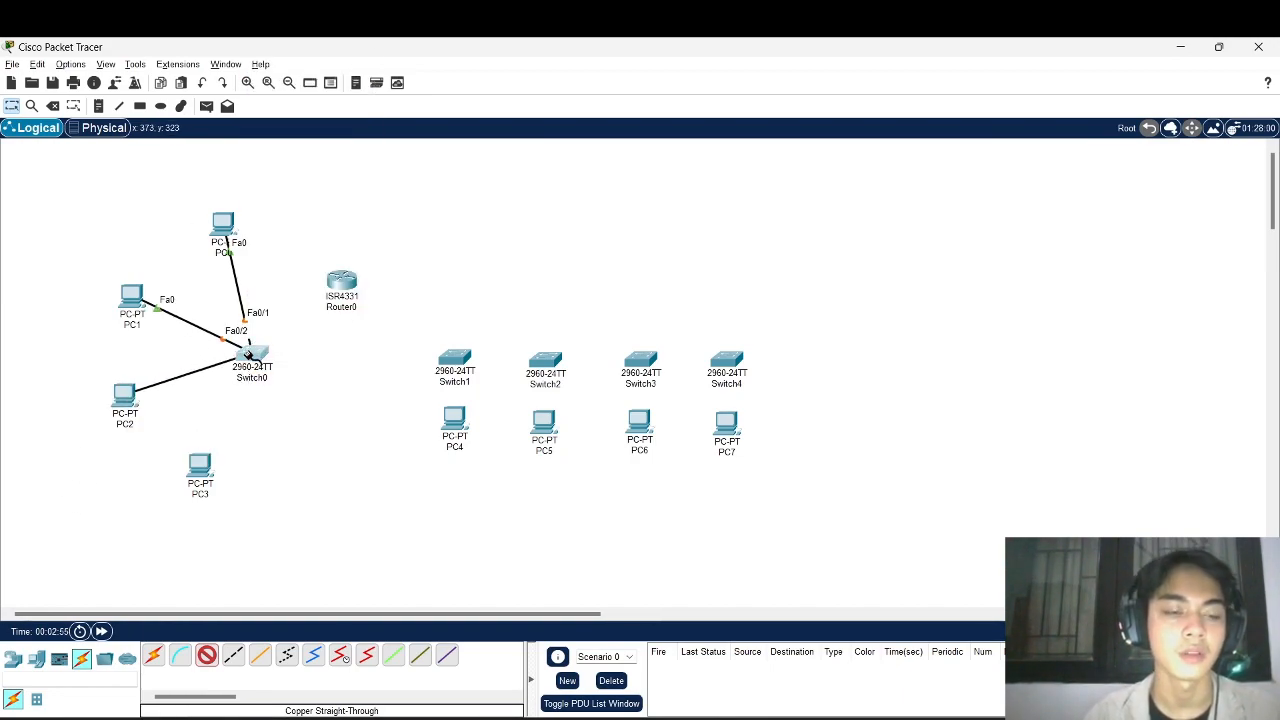
click(252, 355)
click(357, 63)
- Connect PC3's FastEthernet0 to Switch0's FastEthernet0/4 with a copper straight-through cable
click(200, 464)
click(247, 519)
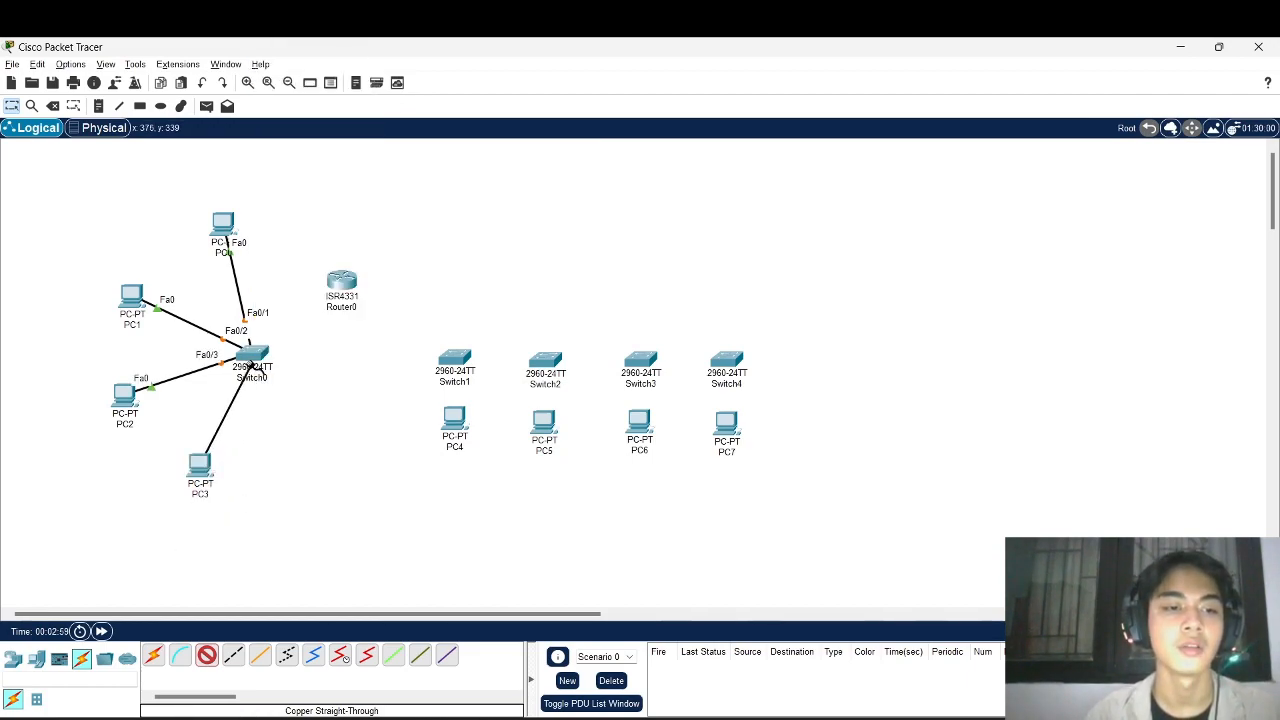
click(252, 355)
click(324, 380)
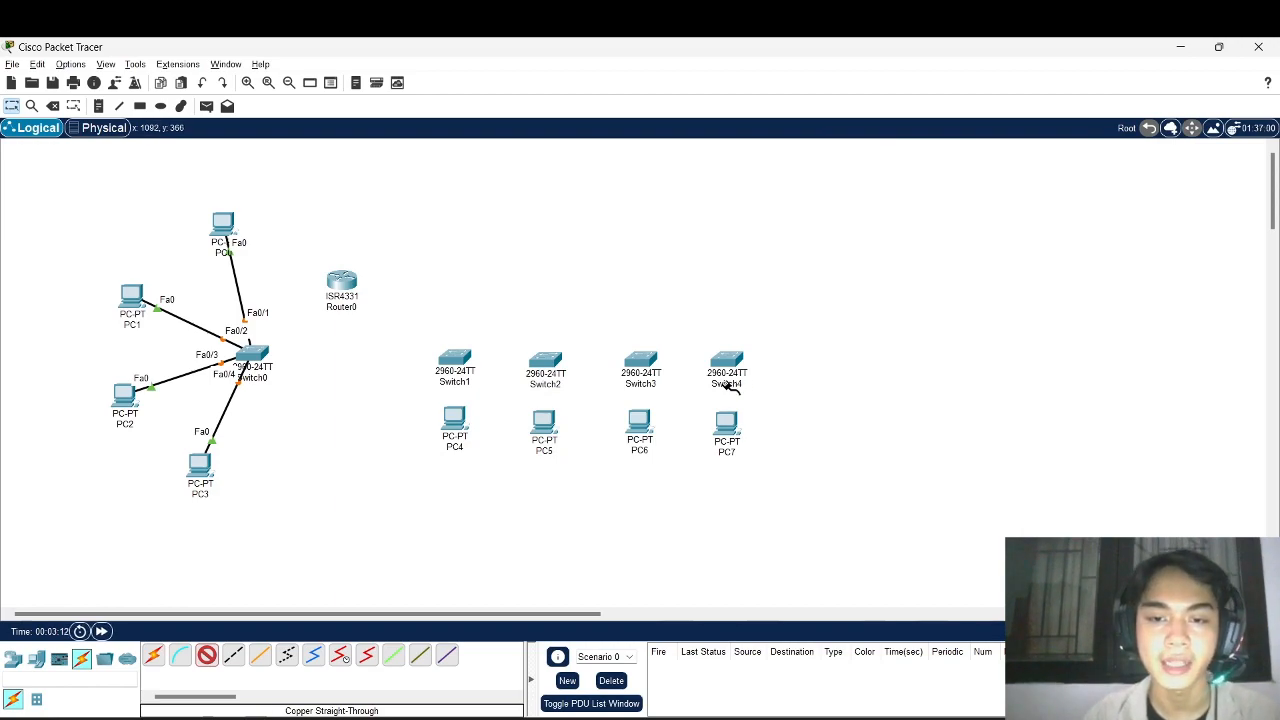
- Connect PC7's FastEthernet0 to Switch4's FastEthernet0/1 with a copper straight-through cable
click(728, 429)
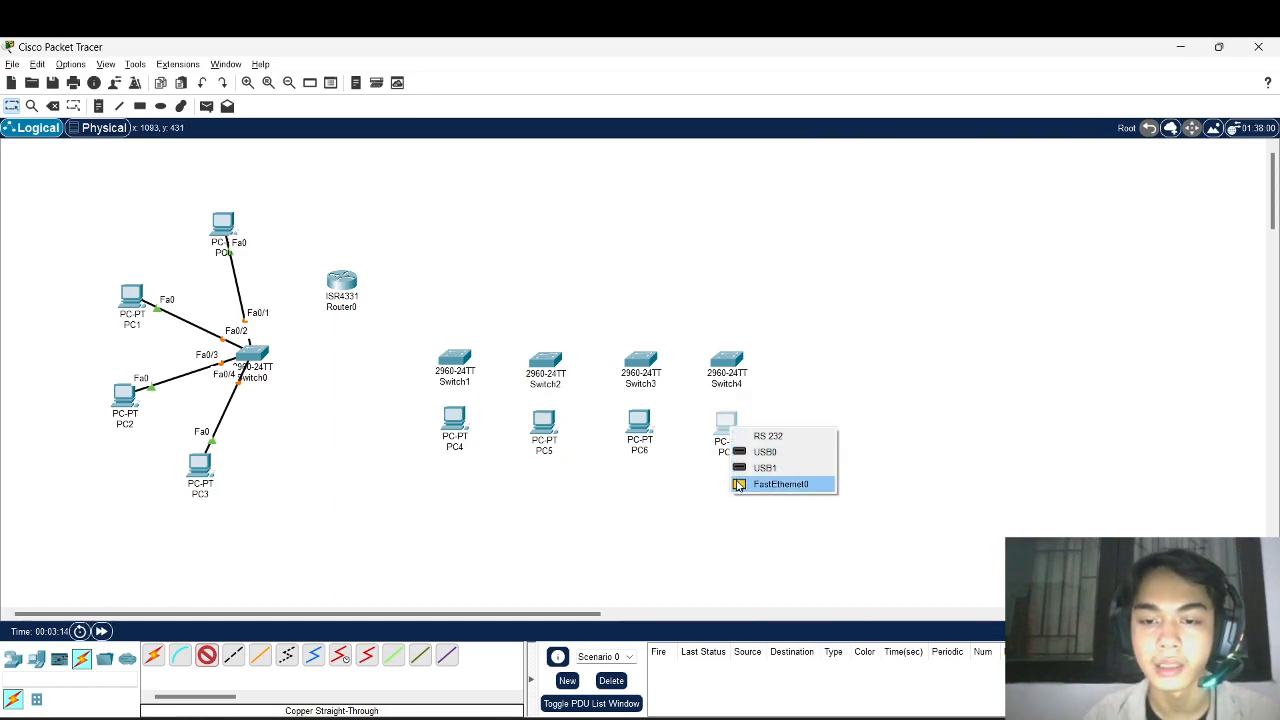
click(740, 484)
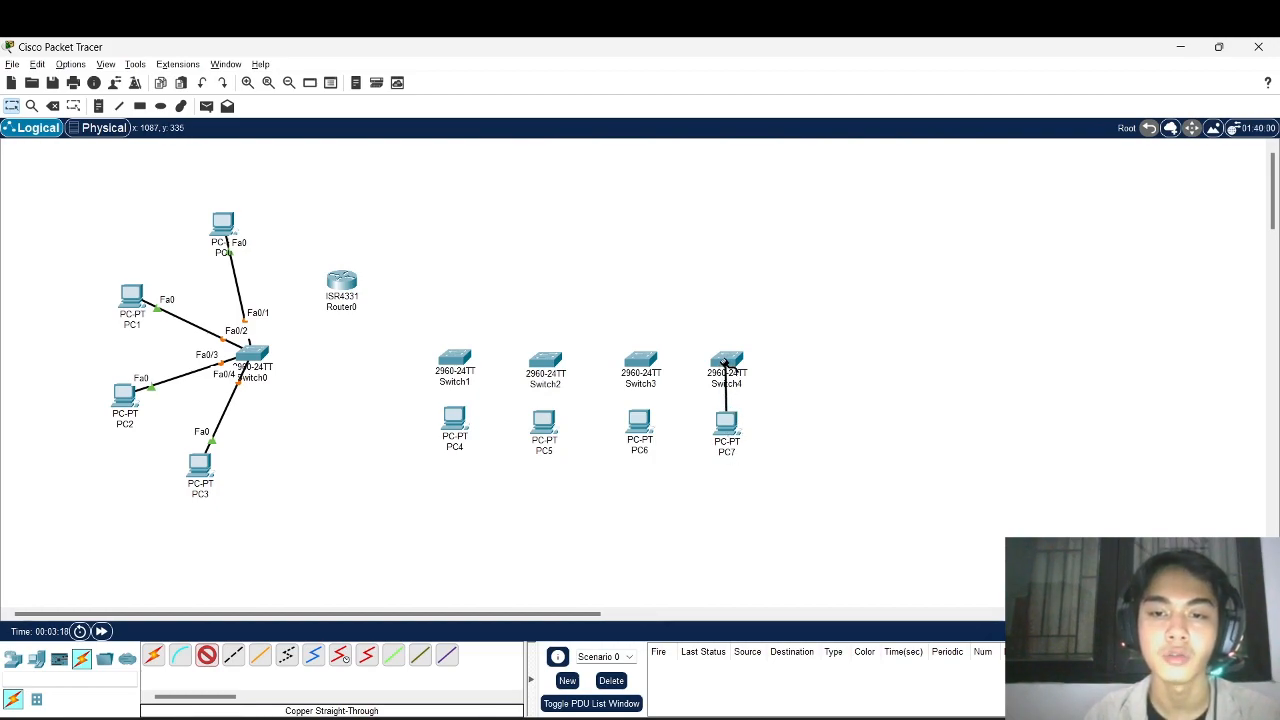
click(724, 364)
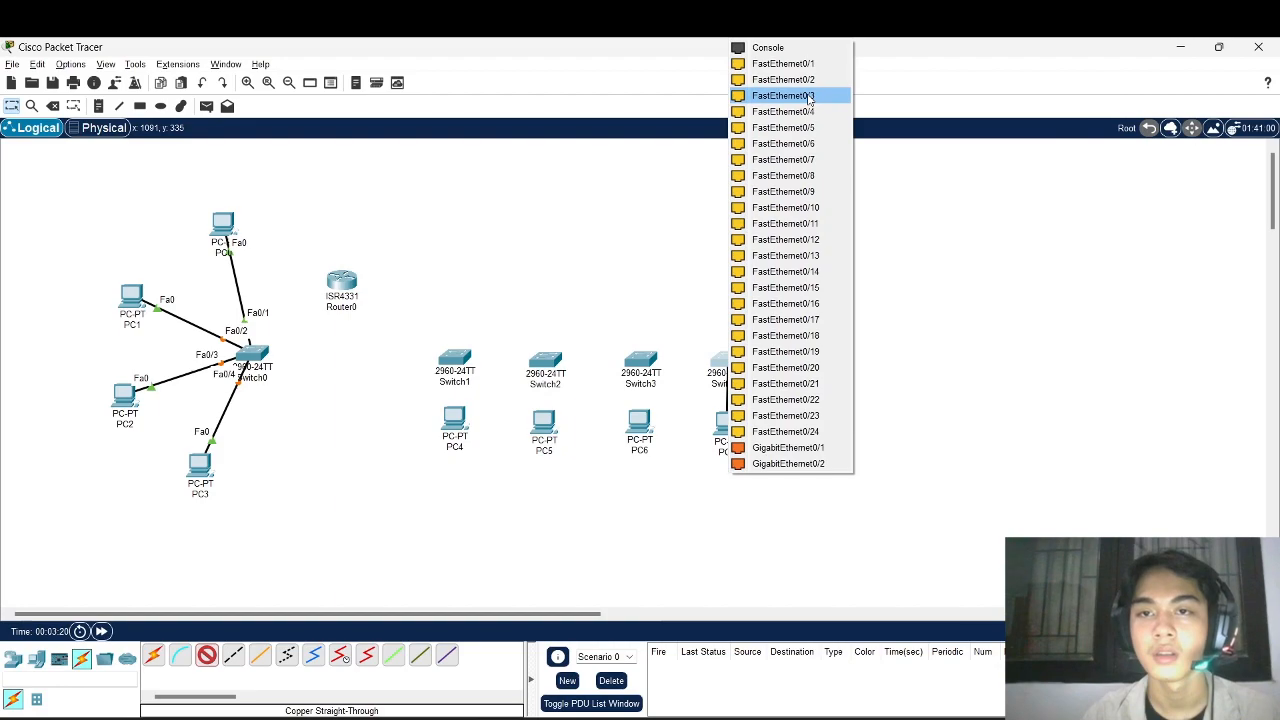
click(804, 64)
- Connect PC6's FastEthernet0 to Switch3's FastEthernet0/1 with a copper straight-through cable
click(639, 421)
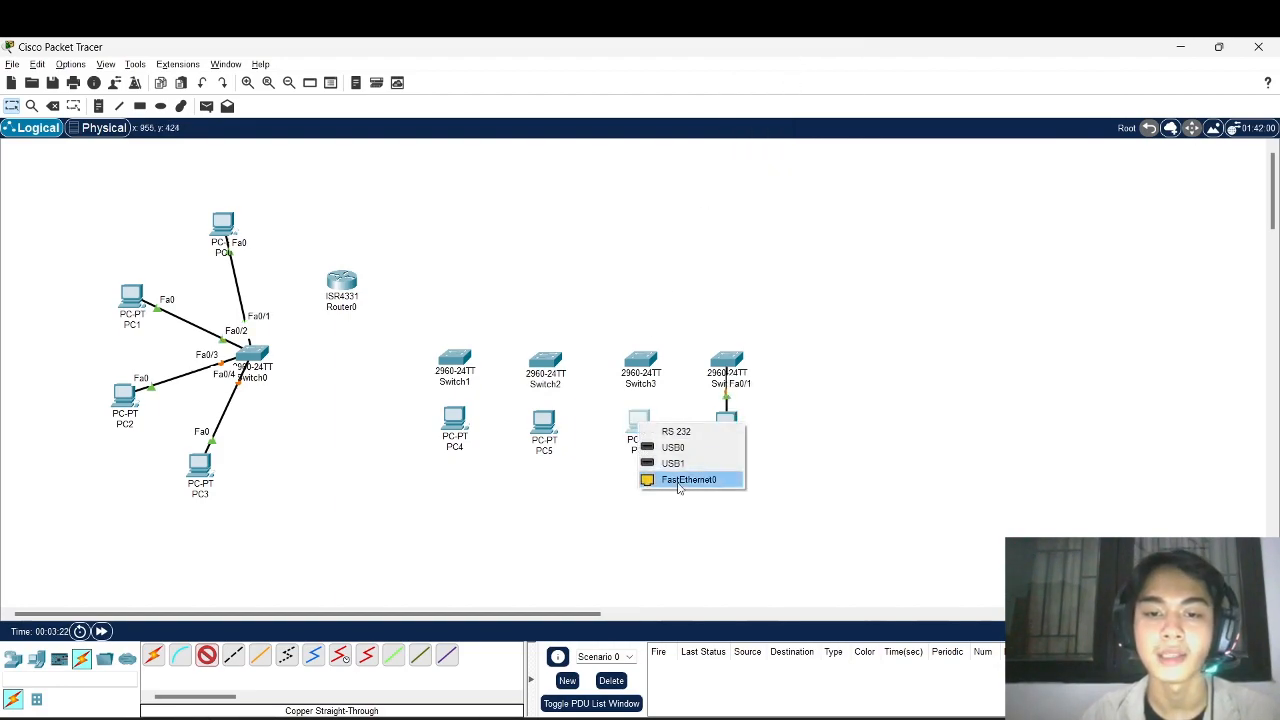
click(677, 480)
click(640, 365)
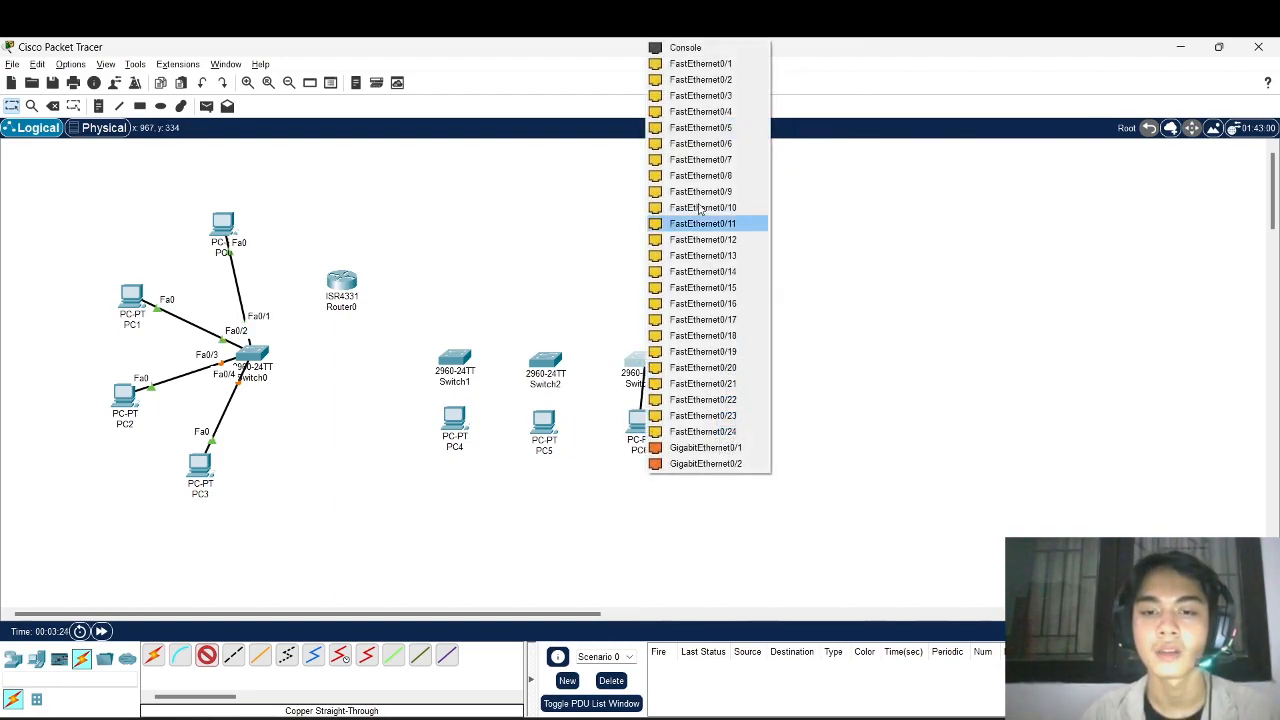
click(700, 64)
- Connect PC5's FastEthernet0 to Switch2's FastEthernet0/1 with a copper straight-through cable
click(539, 430)
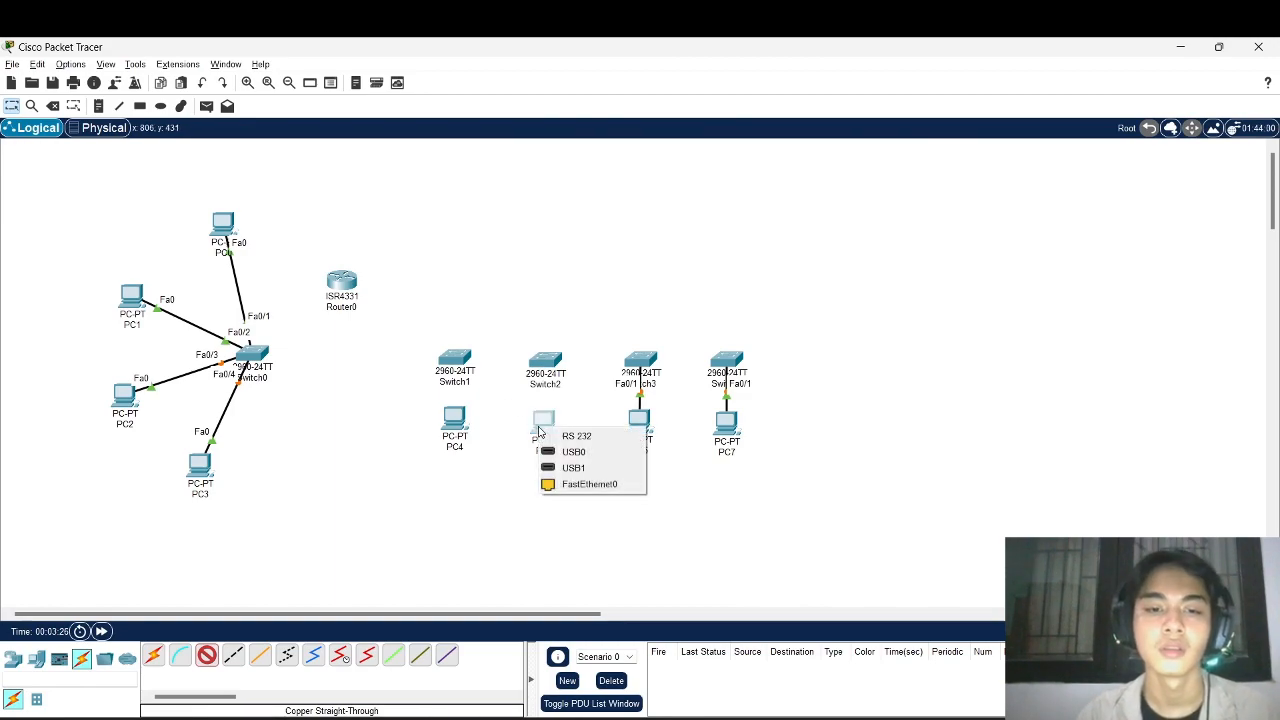
click(586, 484)
click(550, 366)
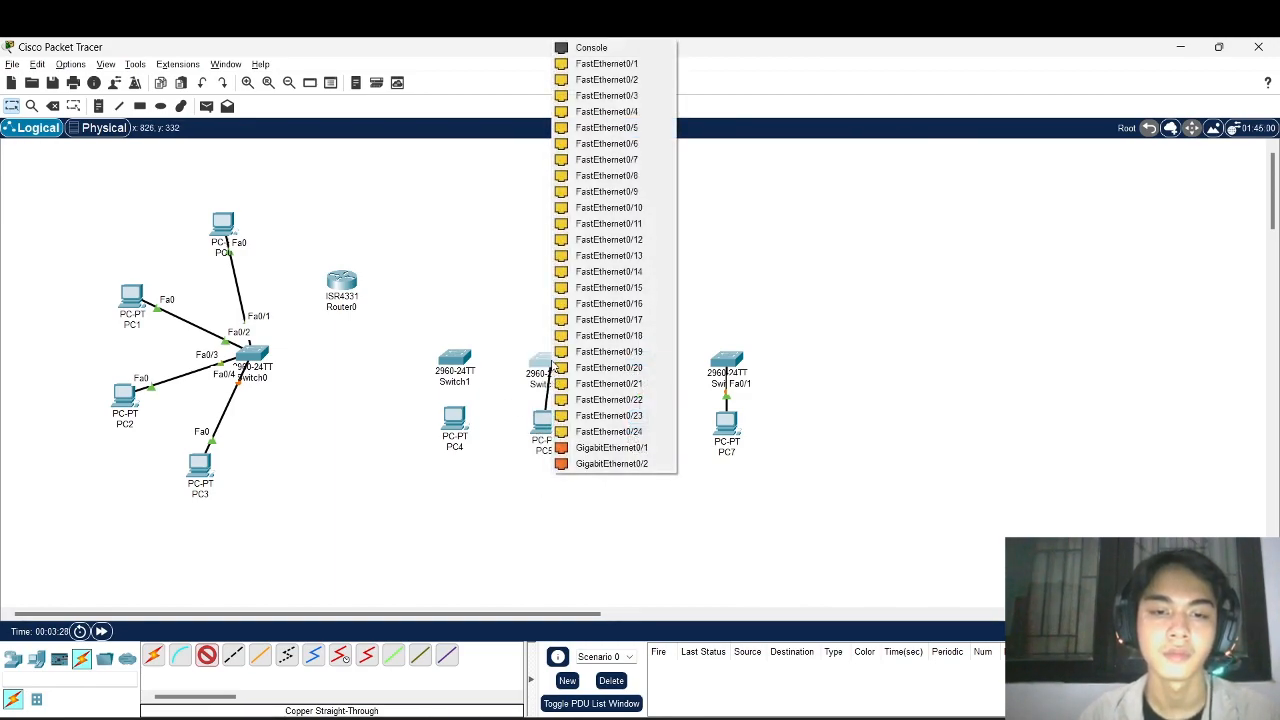
click(608, 63)
- Connect PC4's FastEthernet0 to Switch1's FastEthernet0/1 with a copper straight-through cable
click(455, 420)
click(500, 477)
click(454, 366)
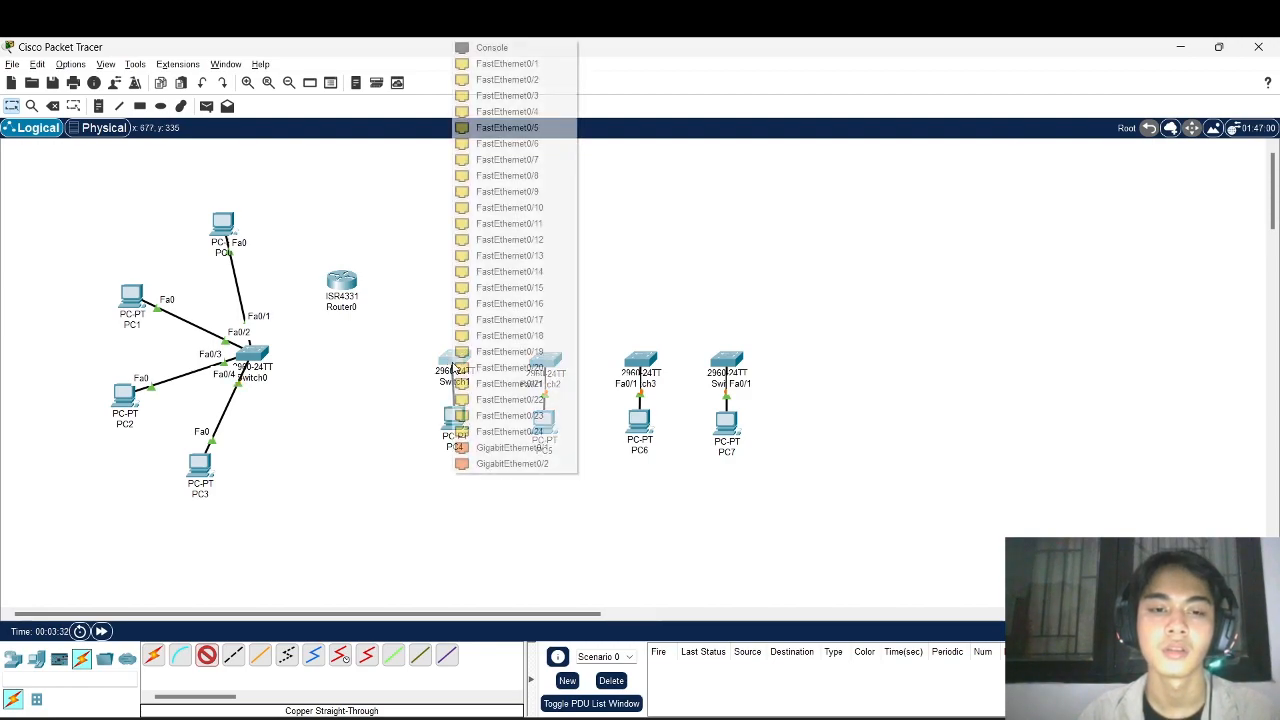
click(507, 64)
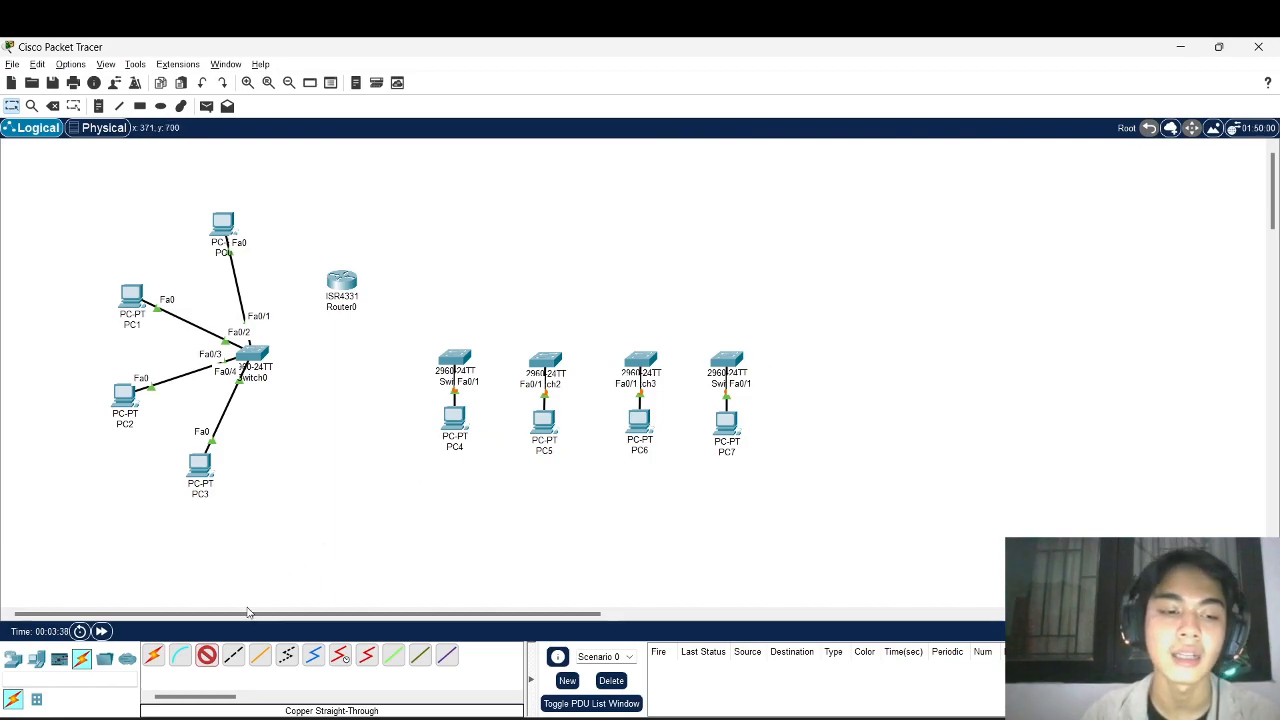
- Connect Switch4's FastEthernet0/24 to Switch3's FastEthernet0/24 with a copper cross-over cable
click(233, 655)
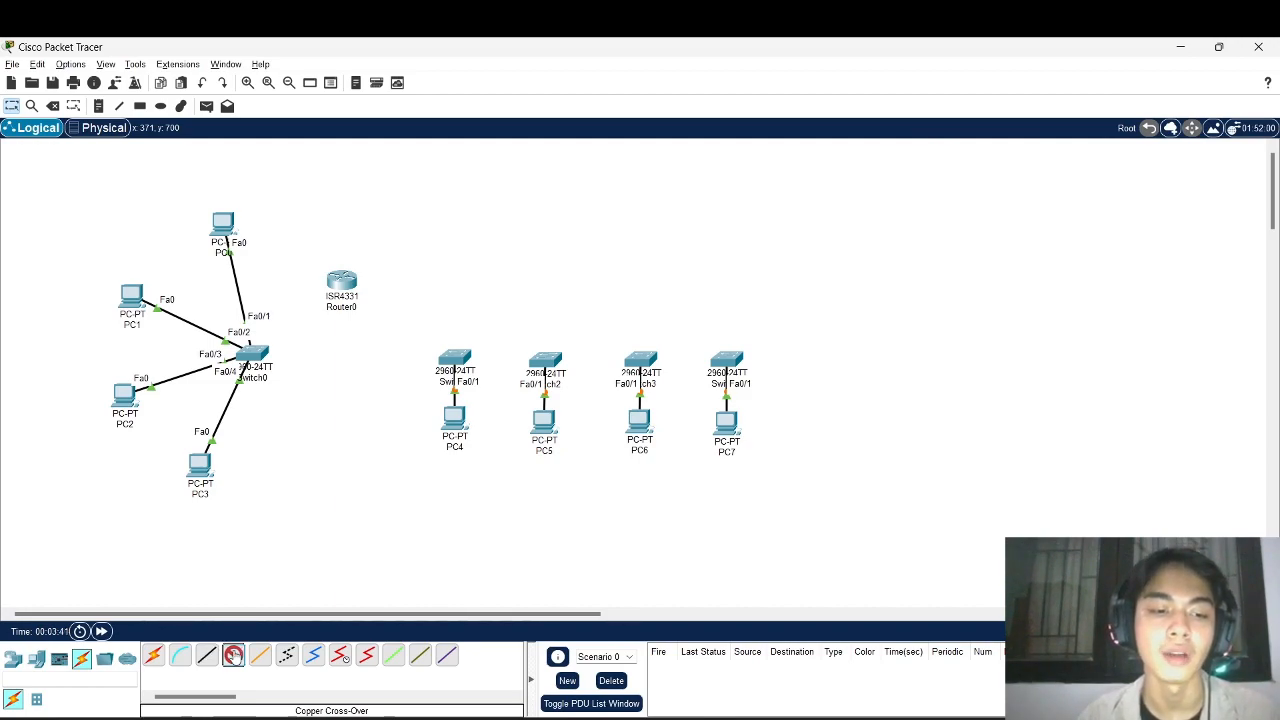
click(729, 364)
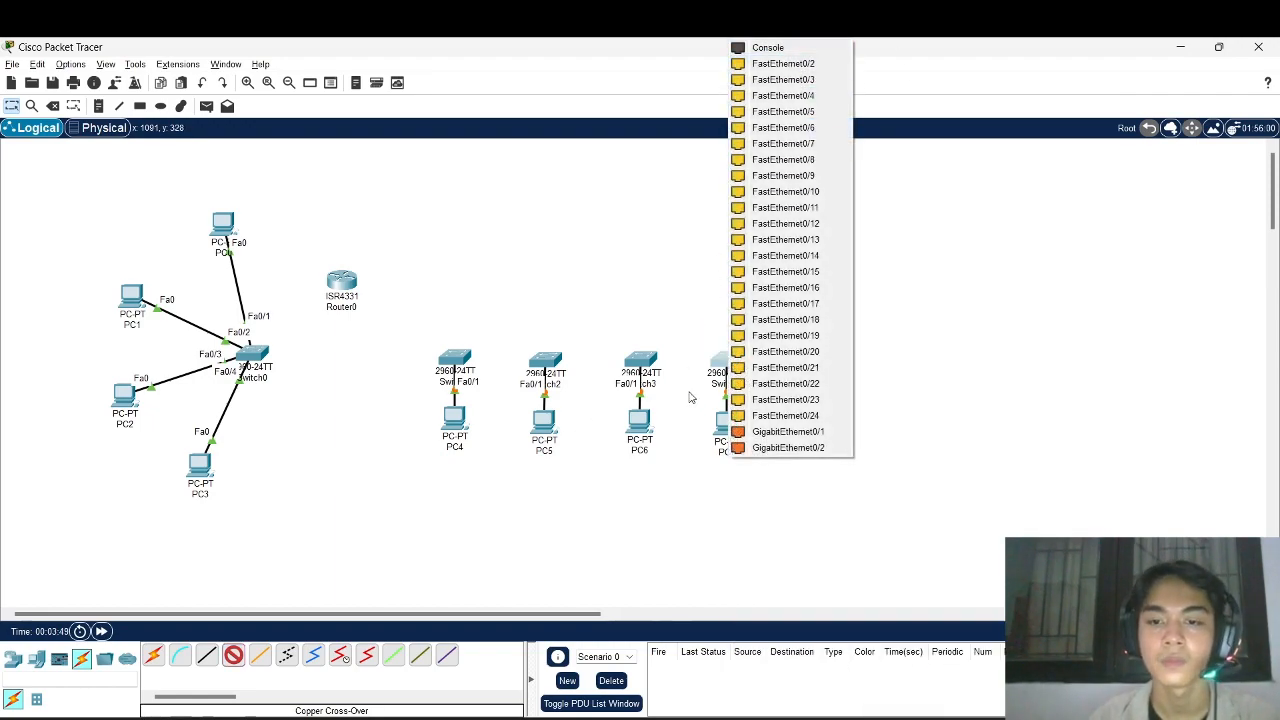
click(790, 415)
click(641, 366)
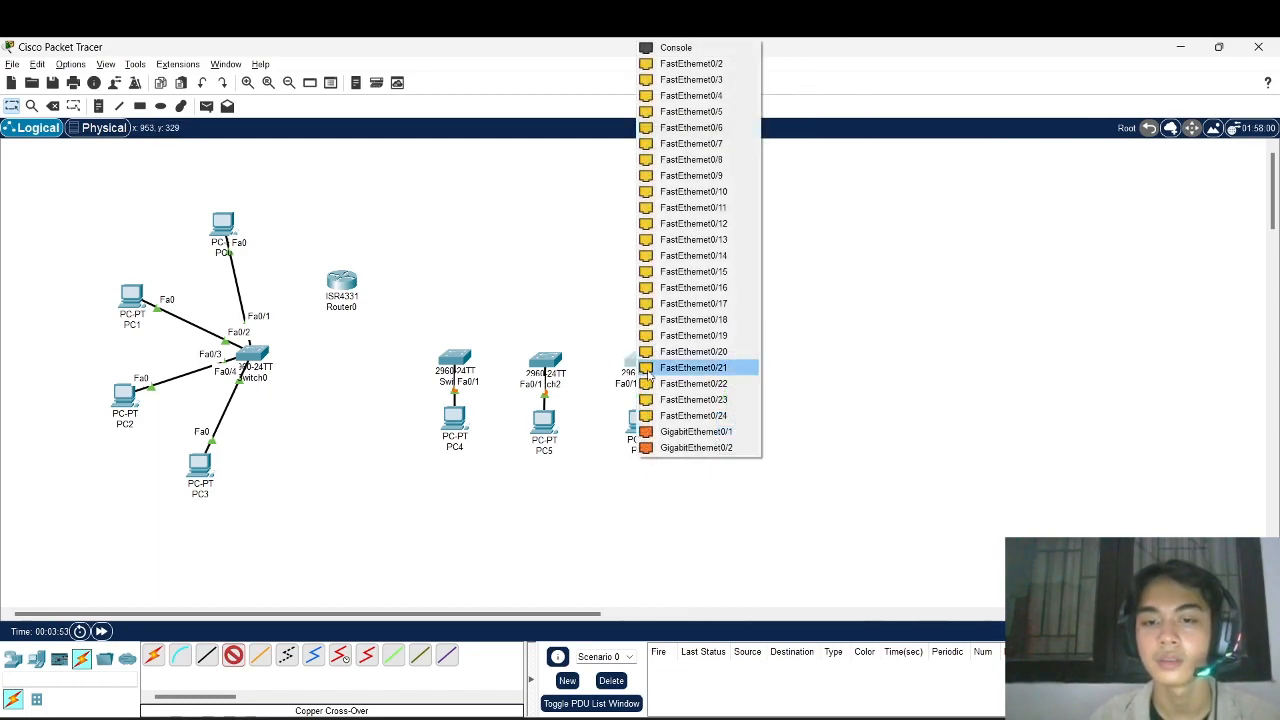
click(692, 415)
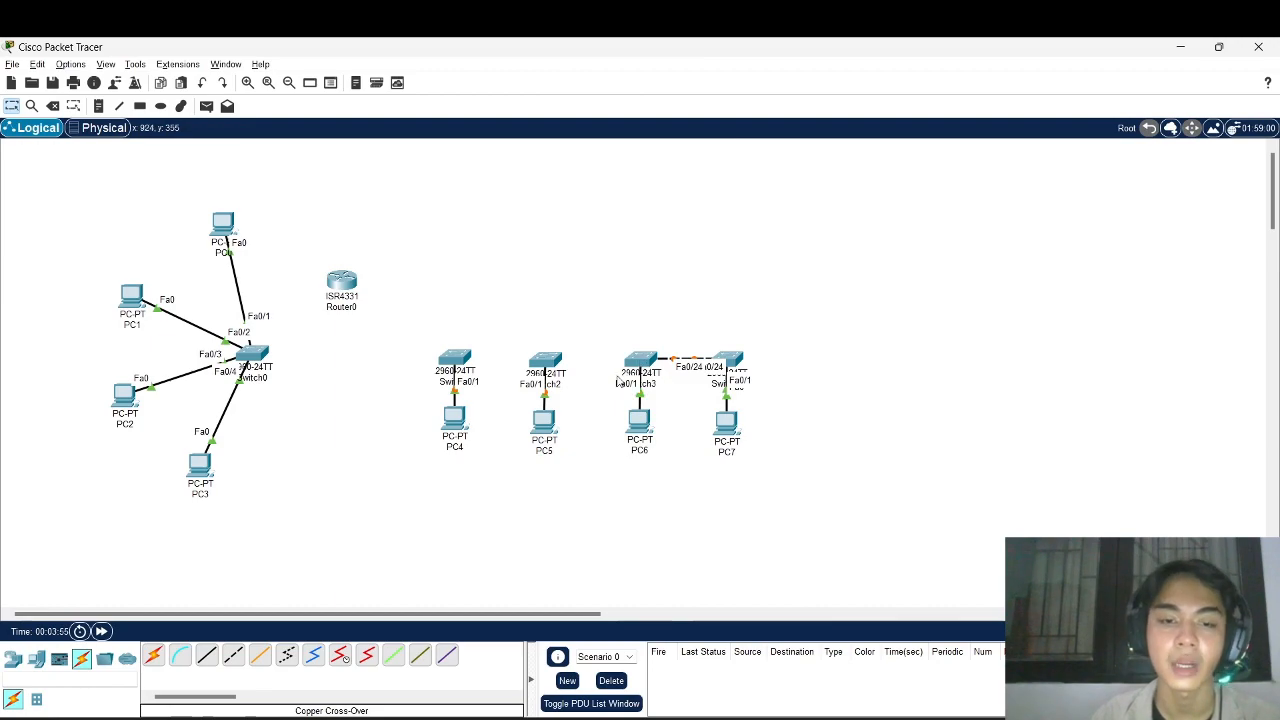
- Connect Switch3's FastEthernet0/23 to Switch2's FastEthernet0/24 with a copper cross-over cable
click(641, 362)
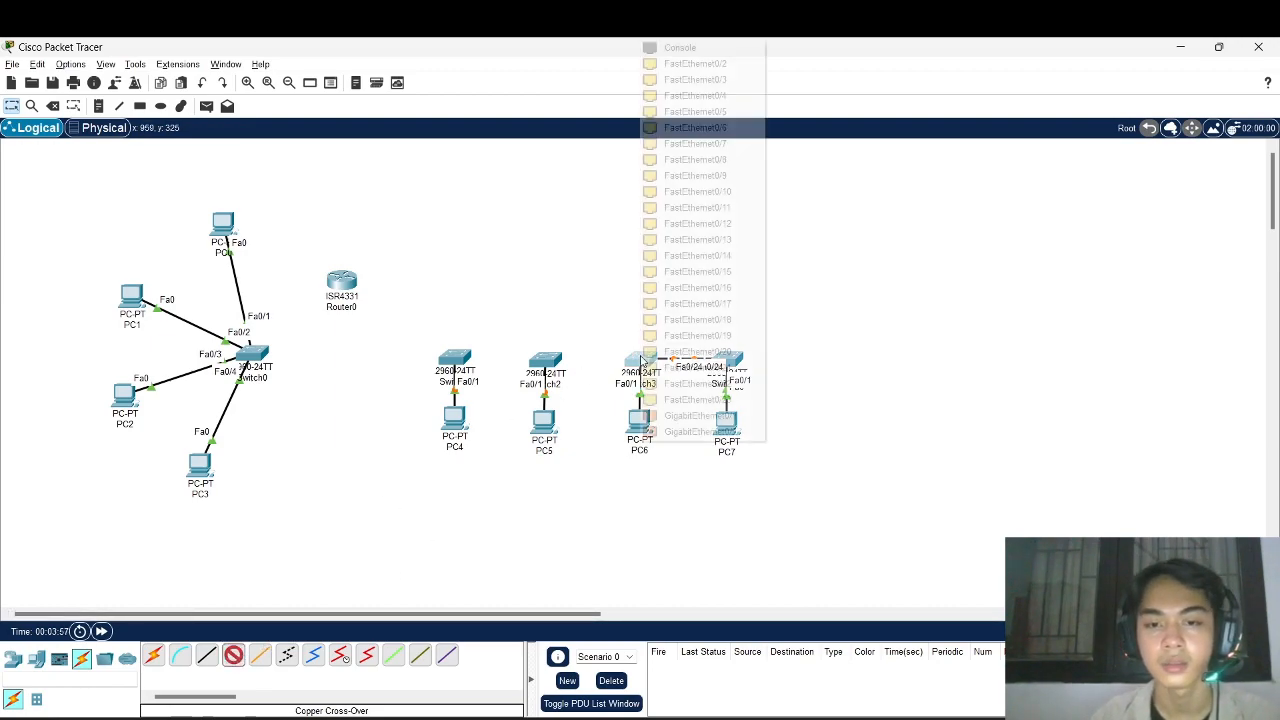
click(672, 399)
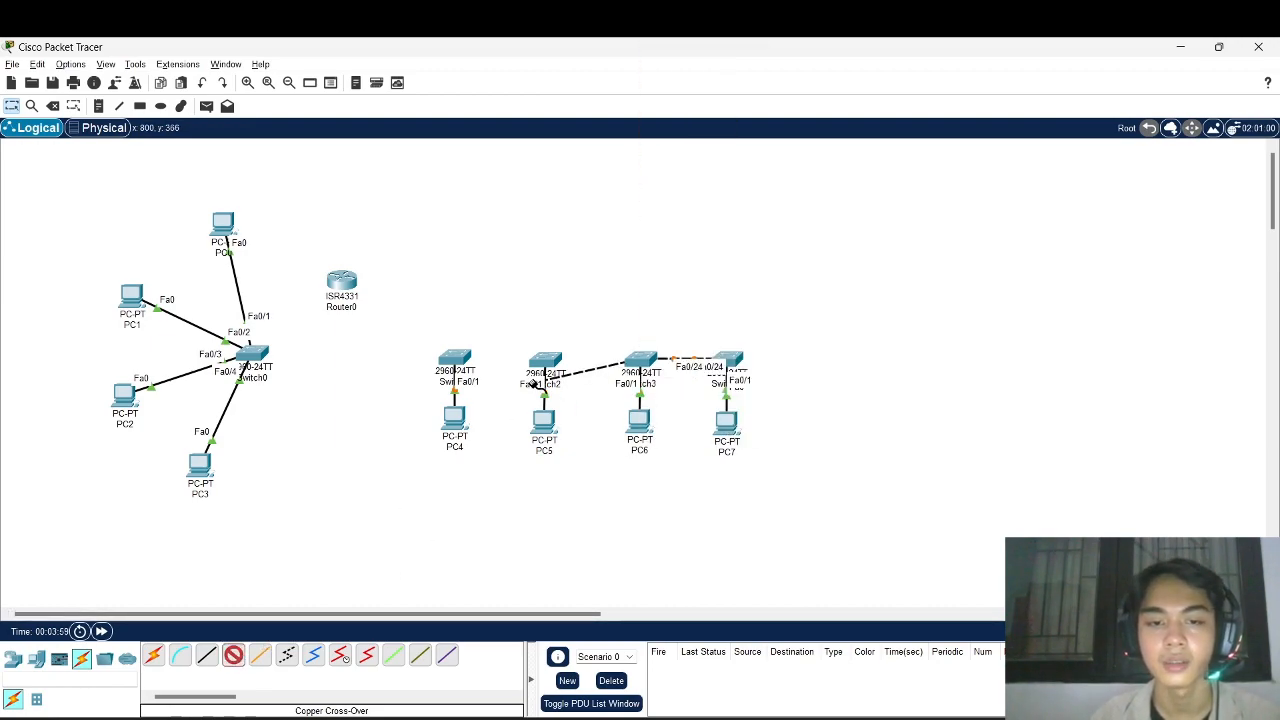
click(546, 365)
click(600, 415)
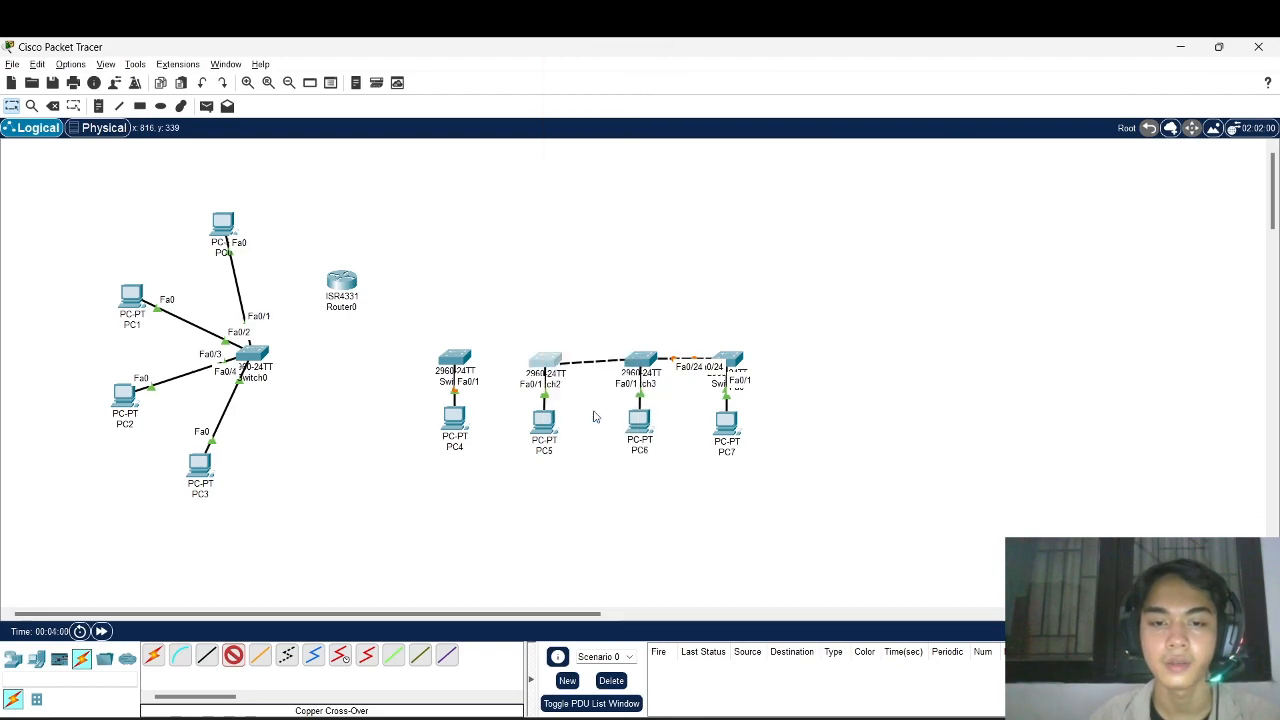
- Connect Switch2's FastEthernet0/23 to Switch1's FastEthernet0/24 with a copper cross-over cable
click(540, 376)
click(597, 399)
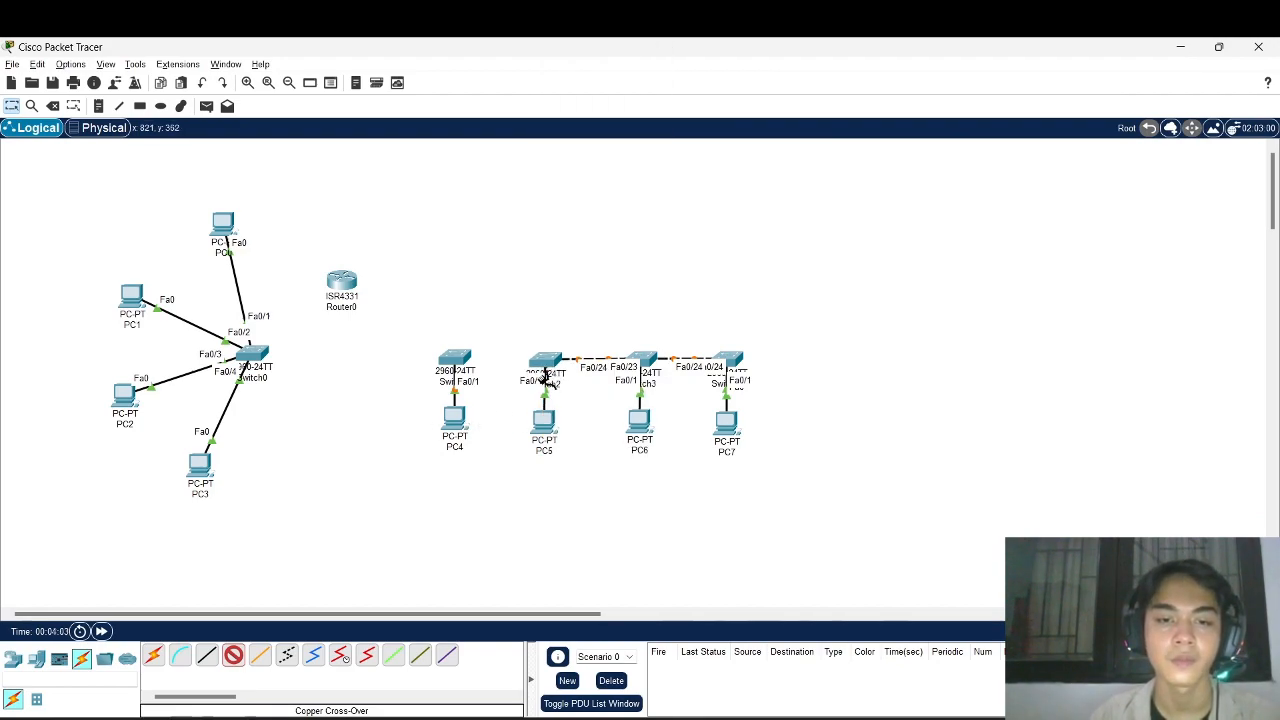
click(458, 366)
click(540, 414)
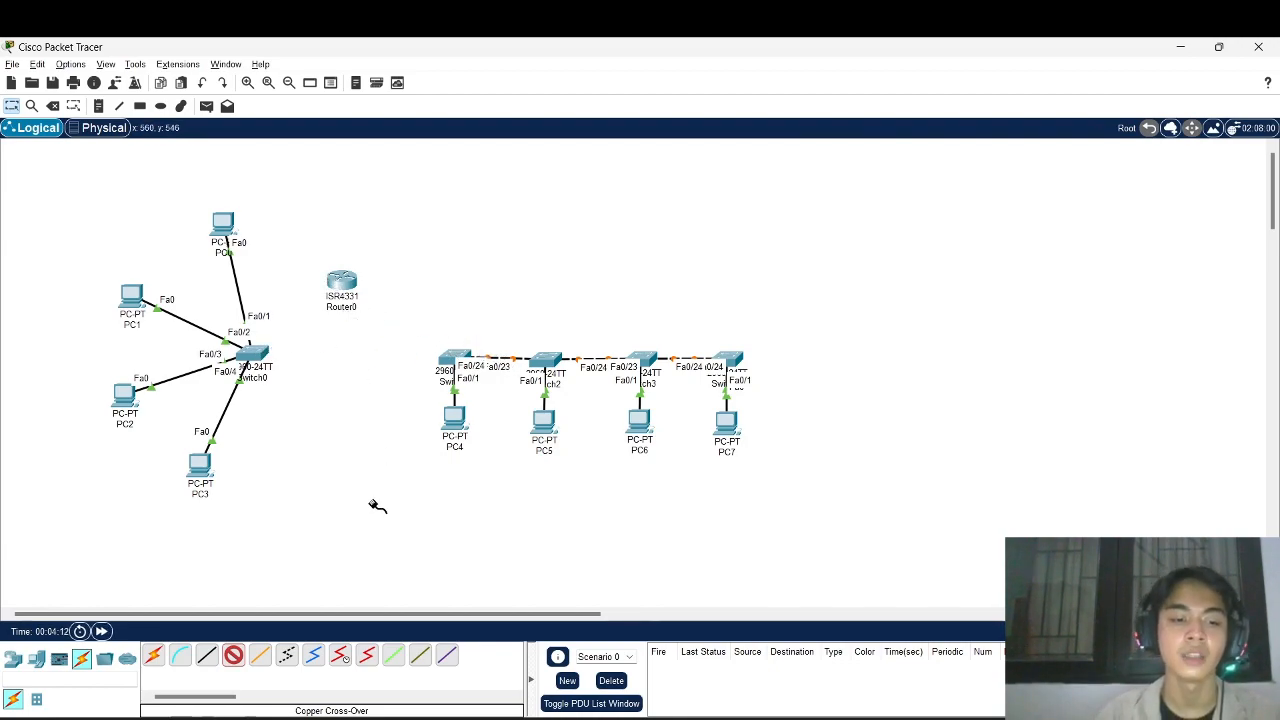
- Connect Switch0's GigabitEthernet0/1 to Router0's GigabitEthernet0/0/0 with a copper straight-through cable
click(206, 660)
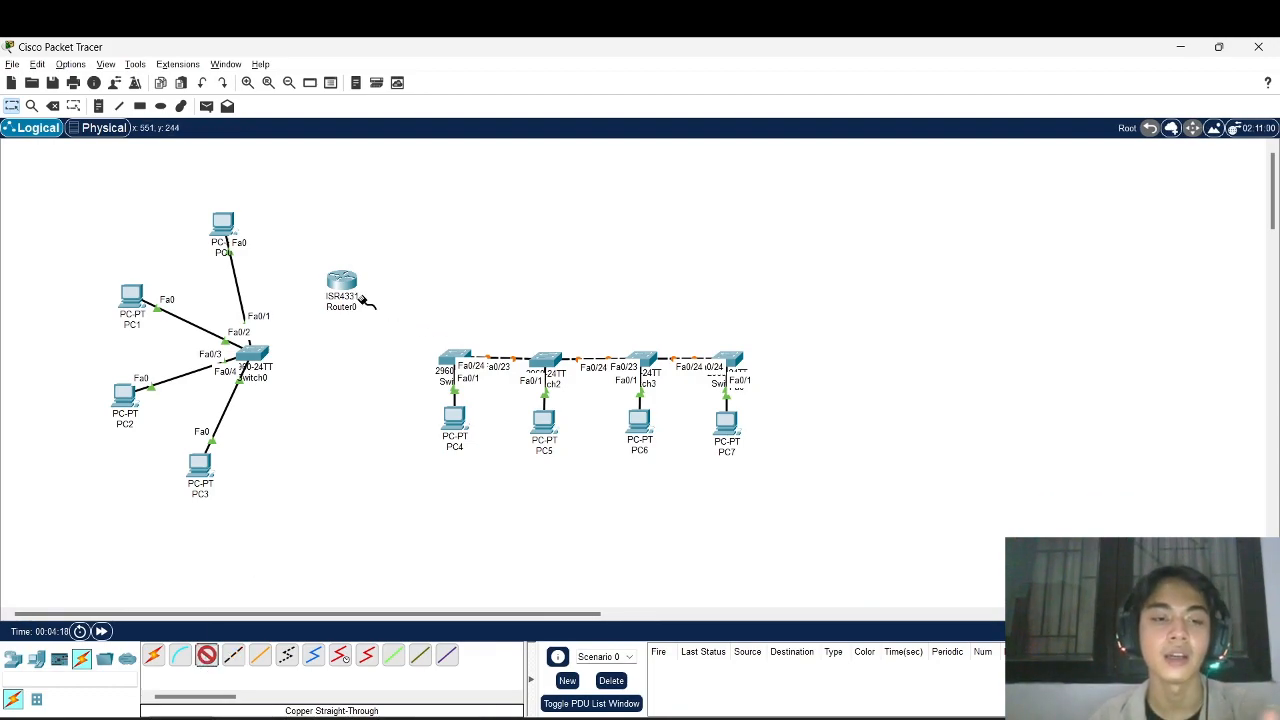
click(260, 354)
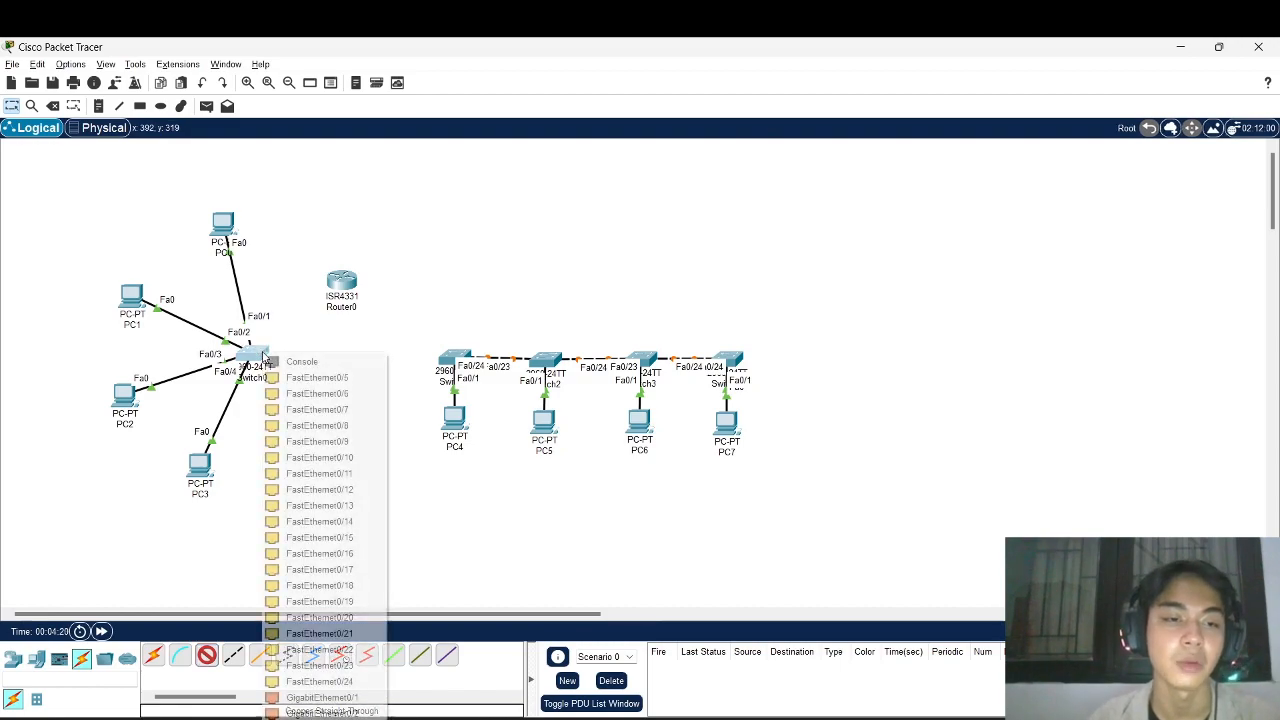
click(322, 697)
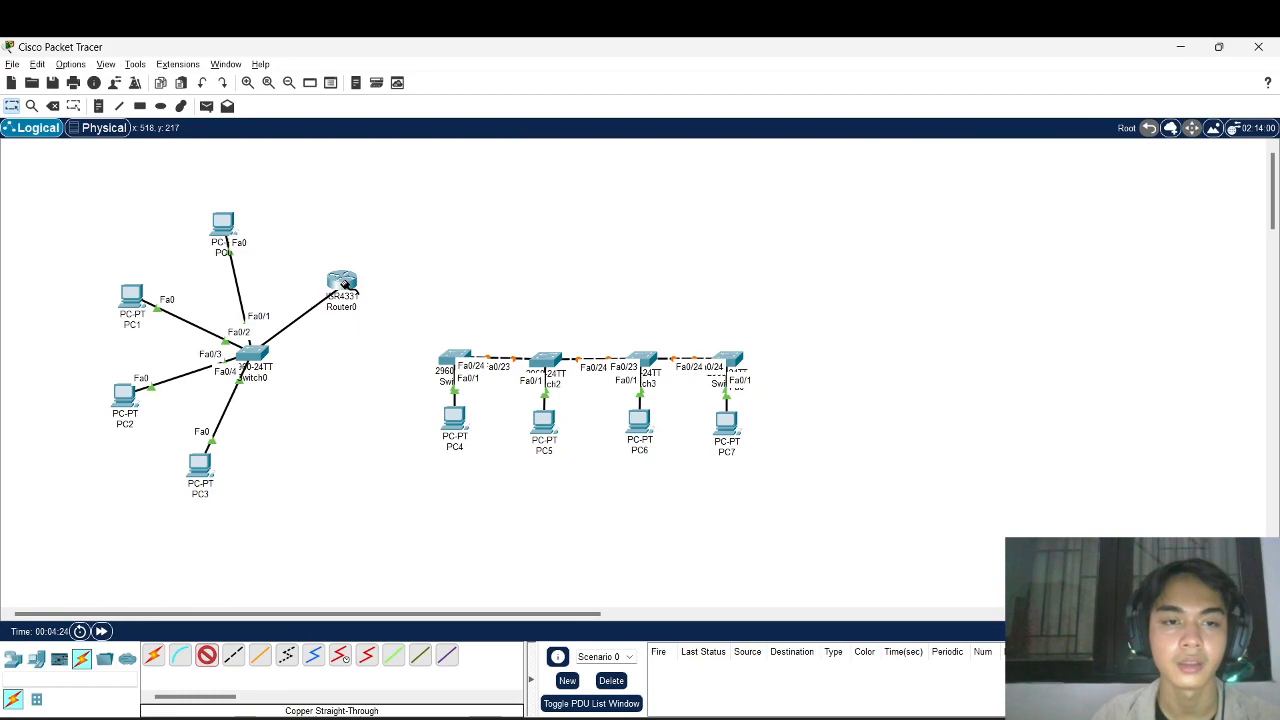
click(343, 288)
click(428, 341)
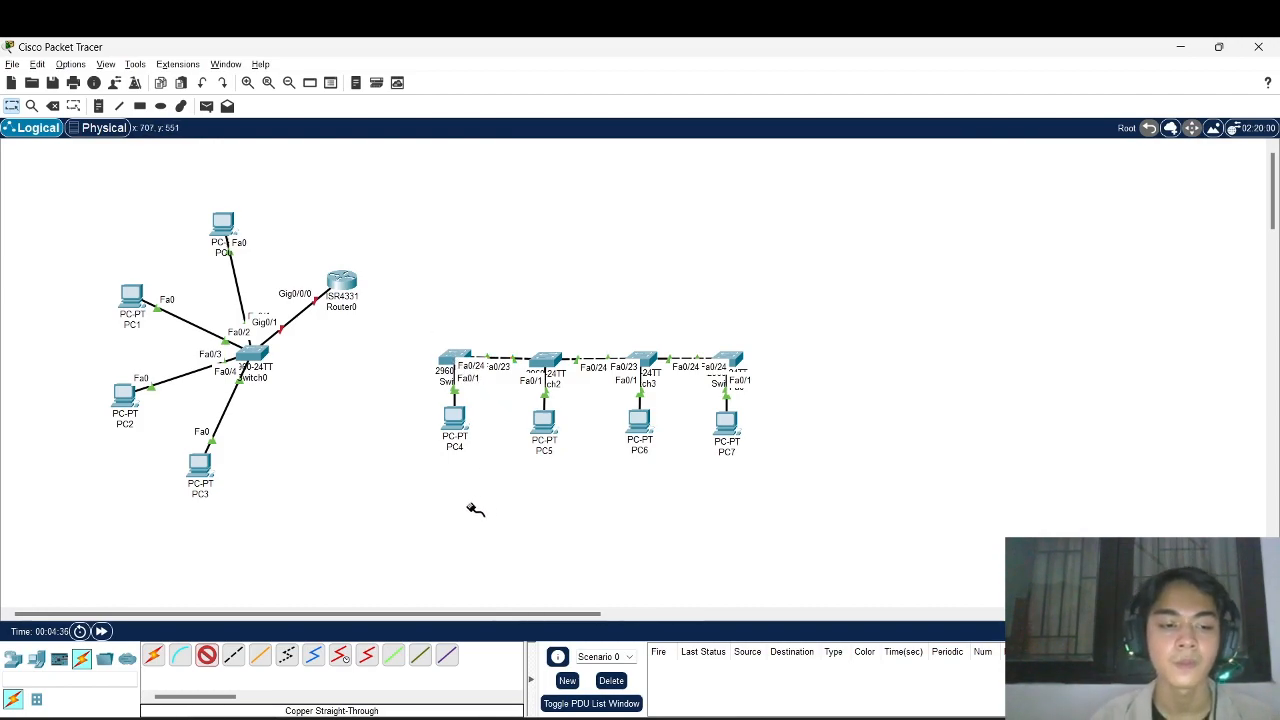
- Connect Switch1 to Router0 using the automatically chosen connection type
click(154, 662)
click(444, 367)
click(343, 278)
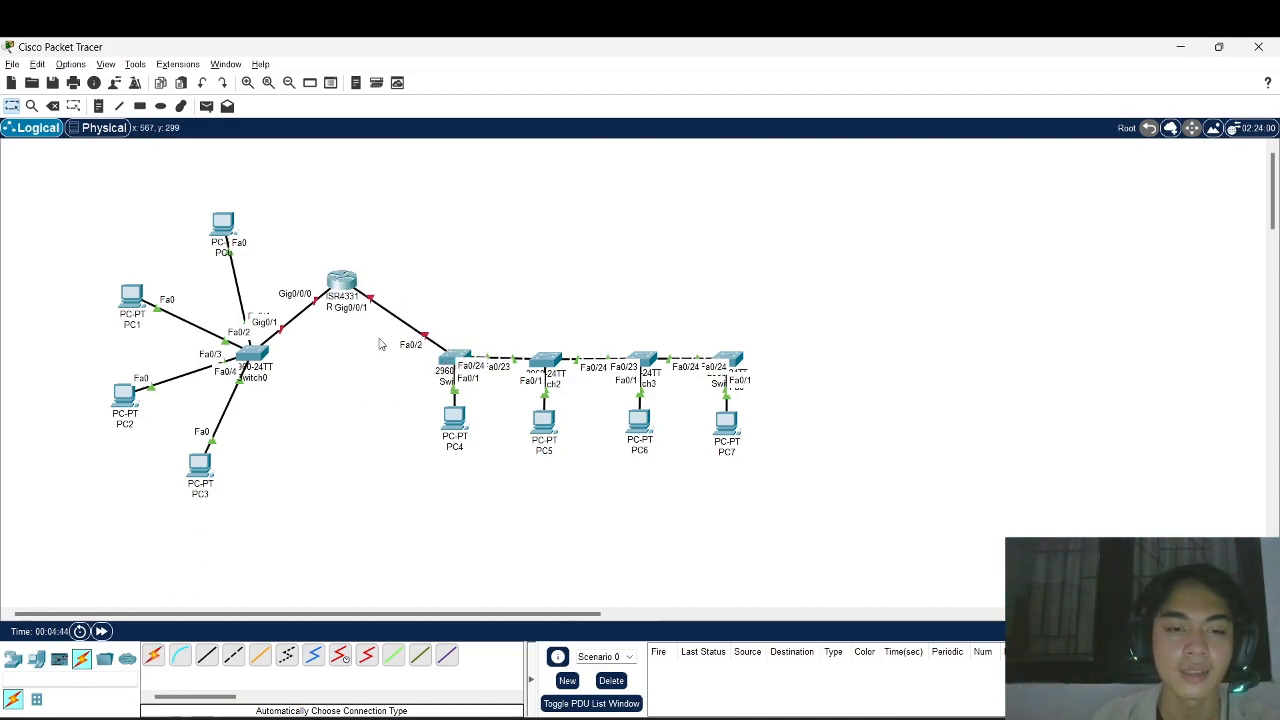
- Examine the cabled topology up close, from the PCs on Switch0 through Router0 to PC7
scroll(379, 344, up, 3)
scroll(628, 317, down, 1)
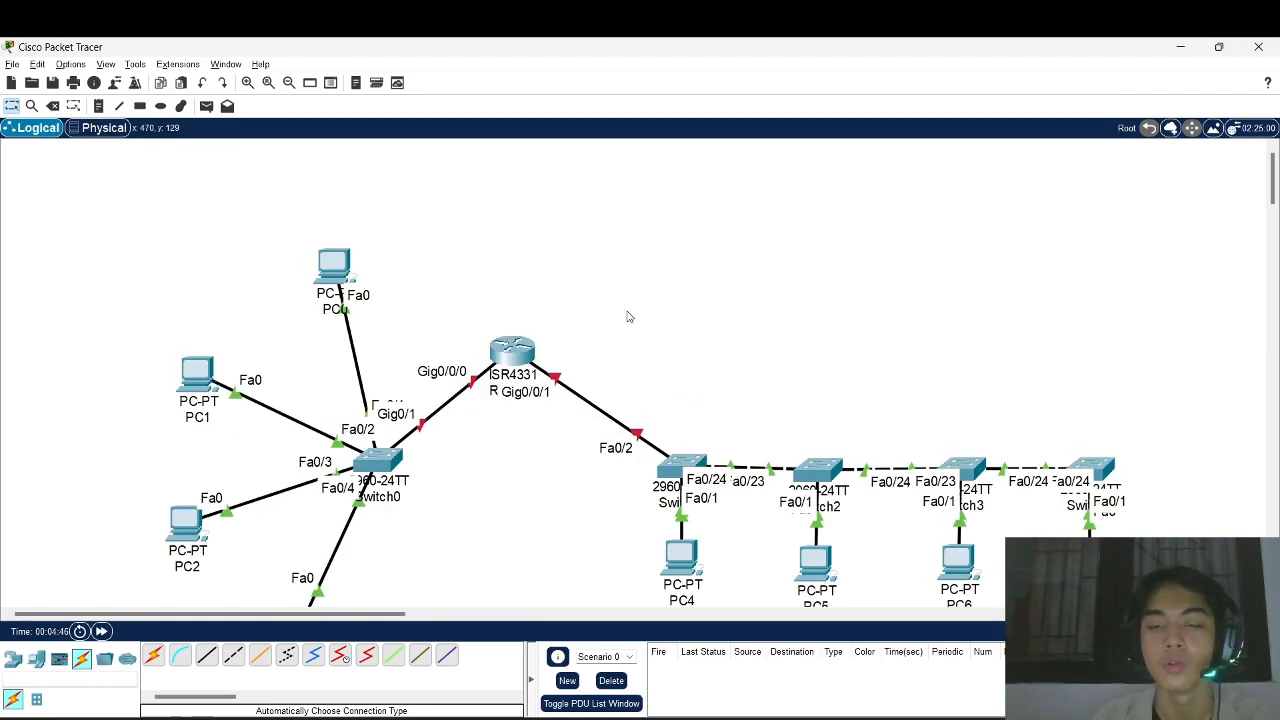
scroll(628, 317, down, 2)
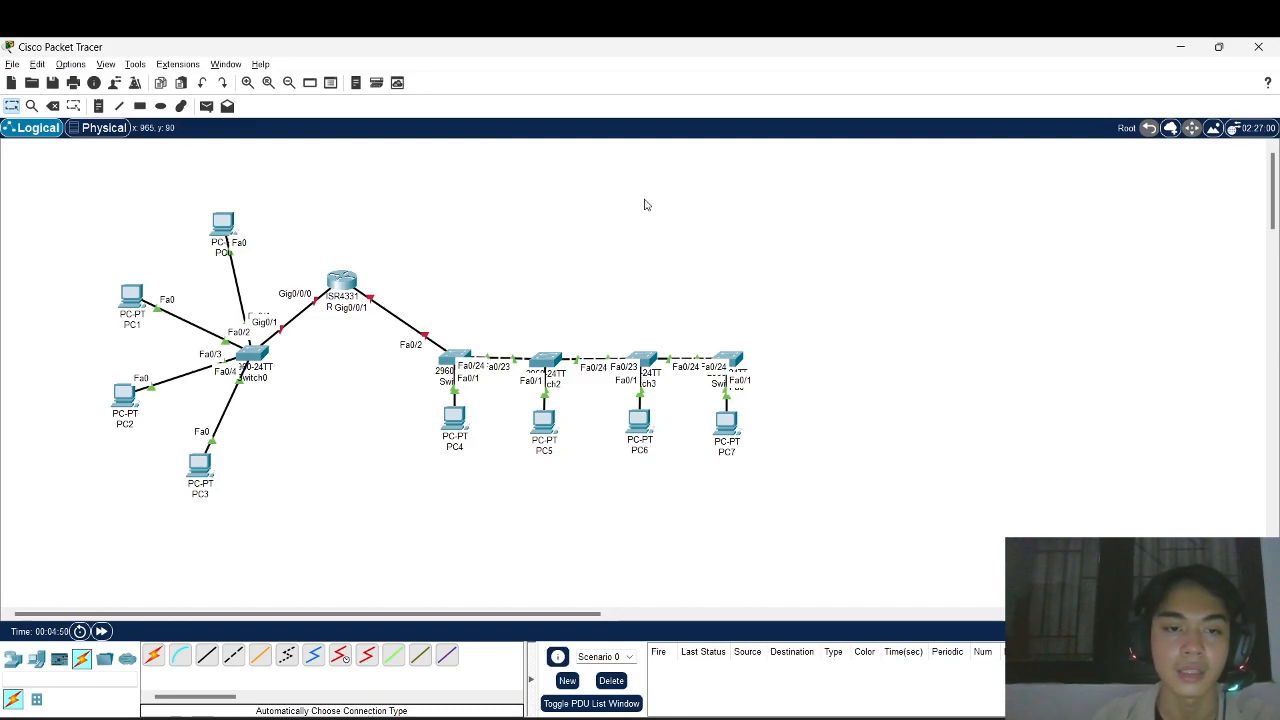
scroll(644, 204, up, 3)
scroll(645, 205, down, 1)
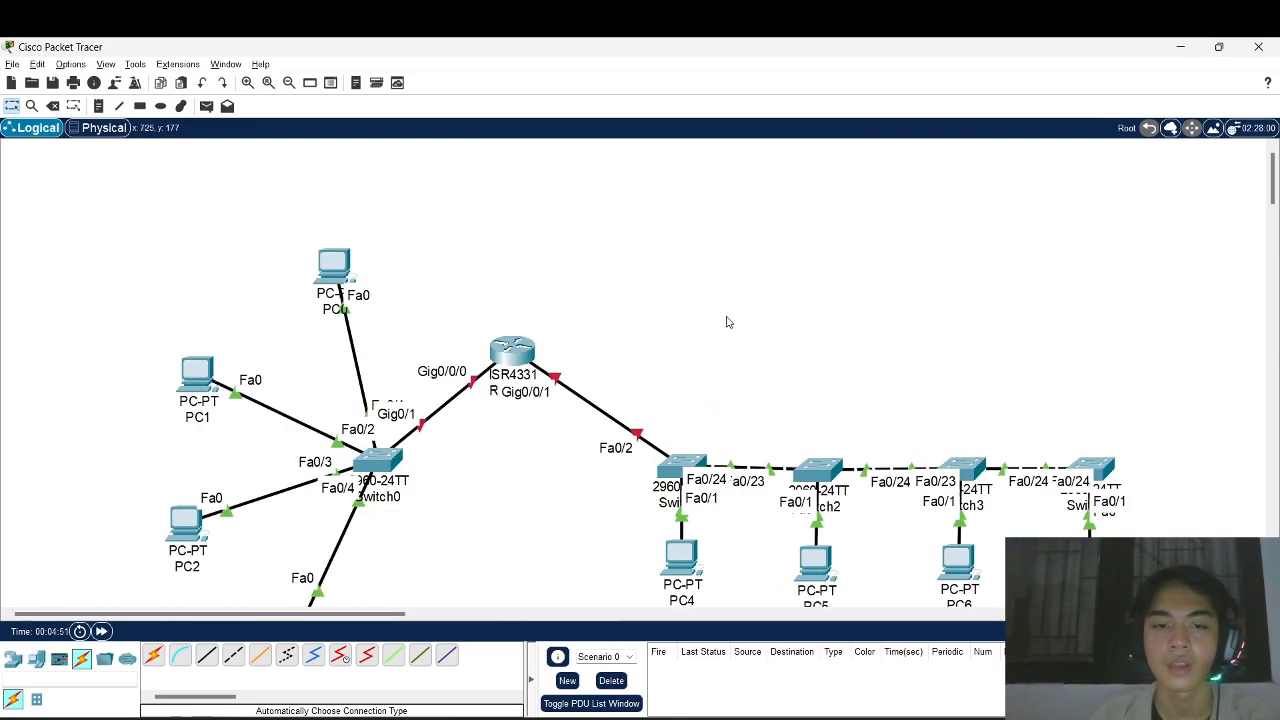
scroll(727, 322, right, 3)
scroll(727, 322, down, 3)
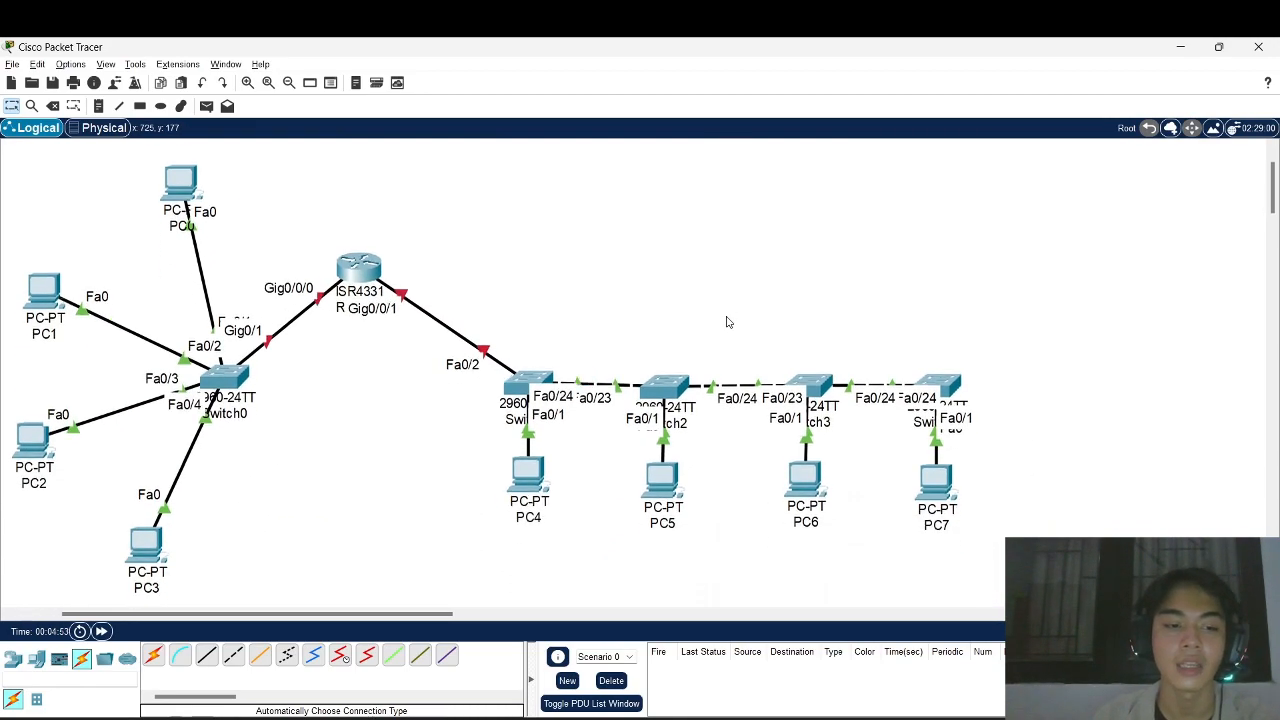
scroll(727, 322, right, 1)
scroll(727, 322, left, 3)
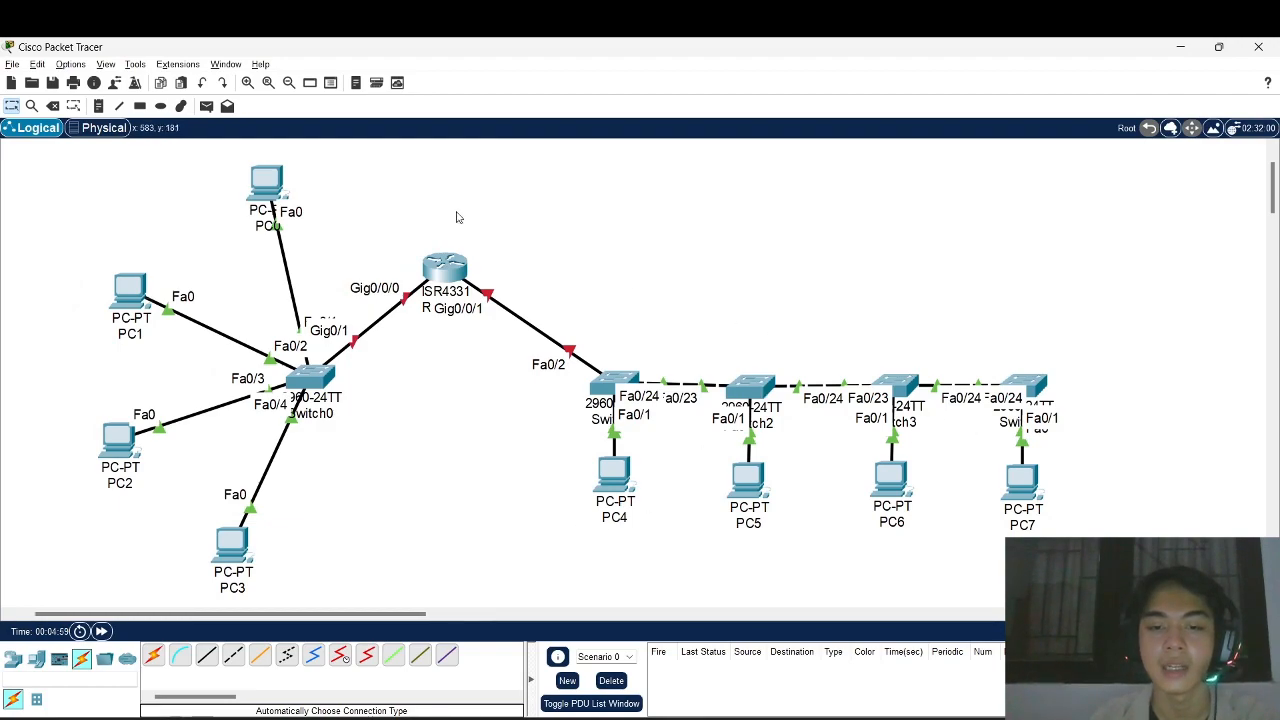
- Assign PC0's FastEthernet0 the static IPv4 address 192.168.1.1 with subnet mask 255.255.255.0 and close its configuration window
click(263, 180)
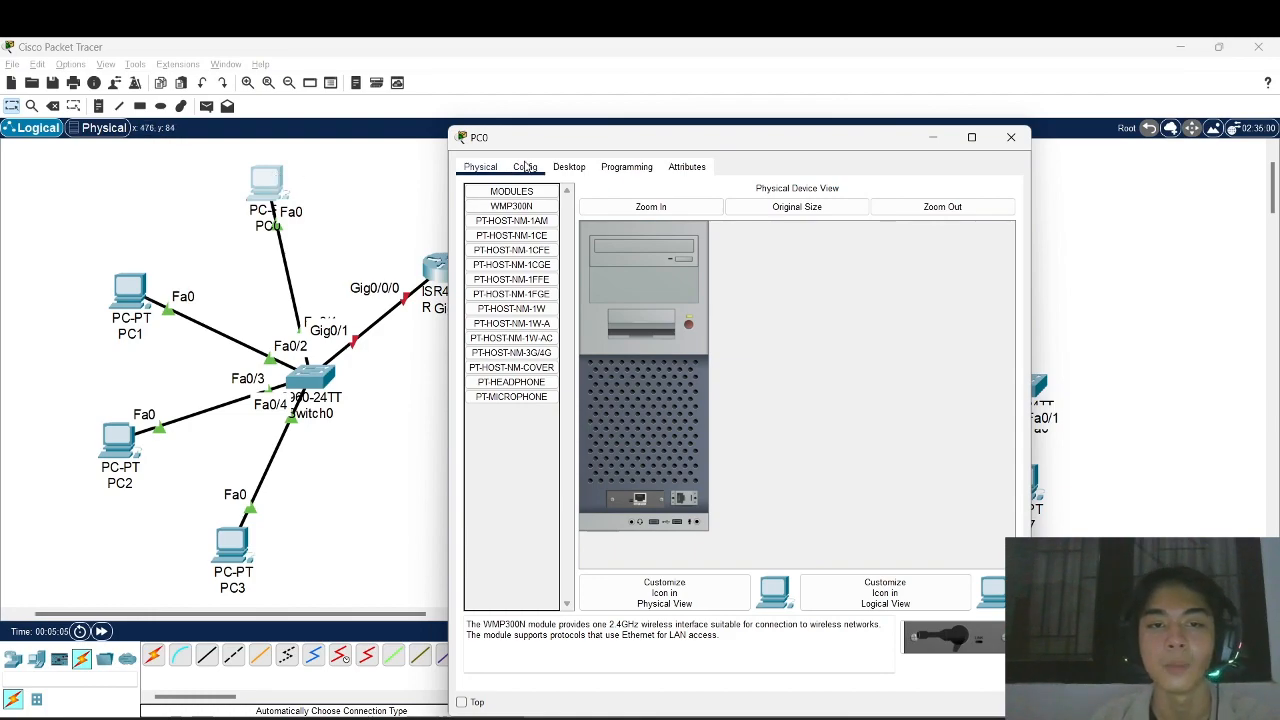
click(567, 170)
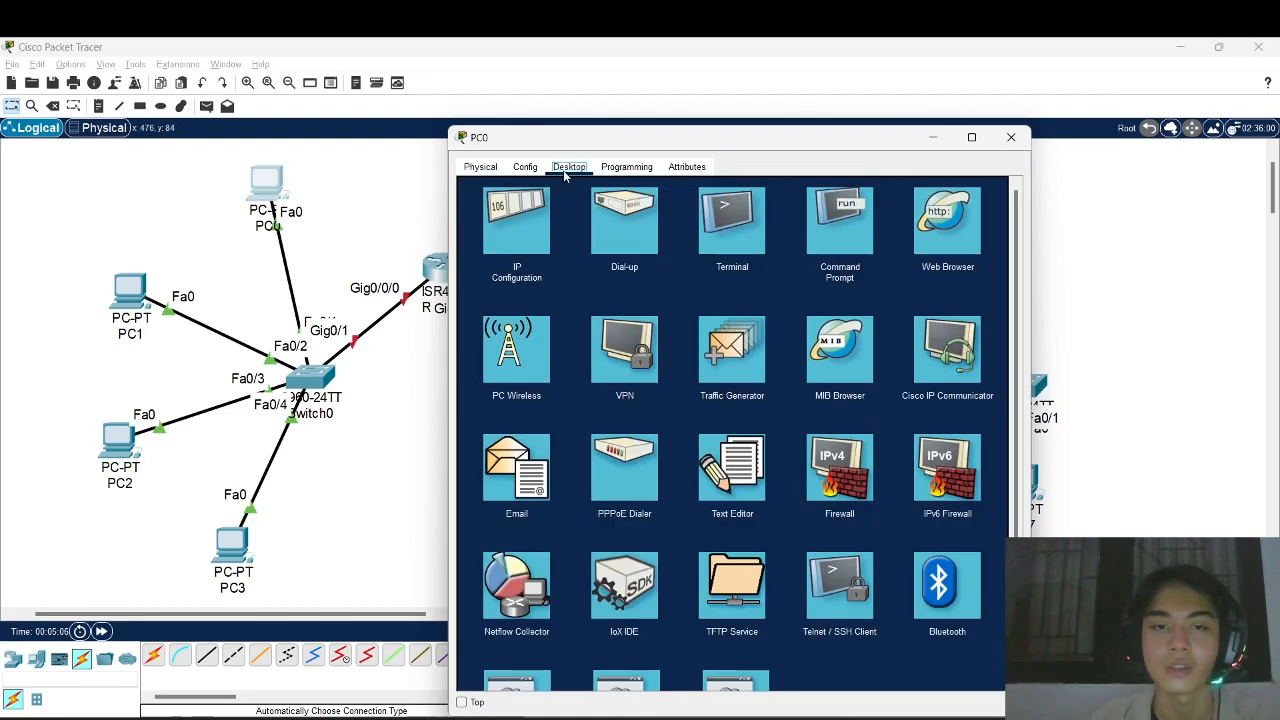
click(520, 215)
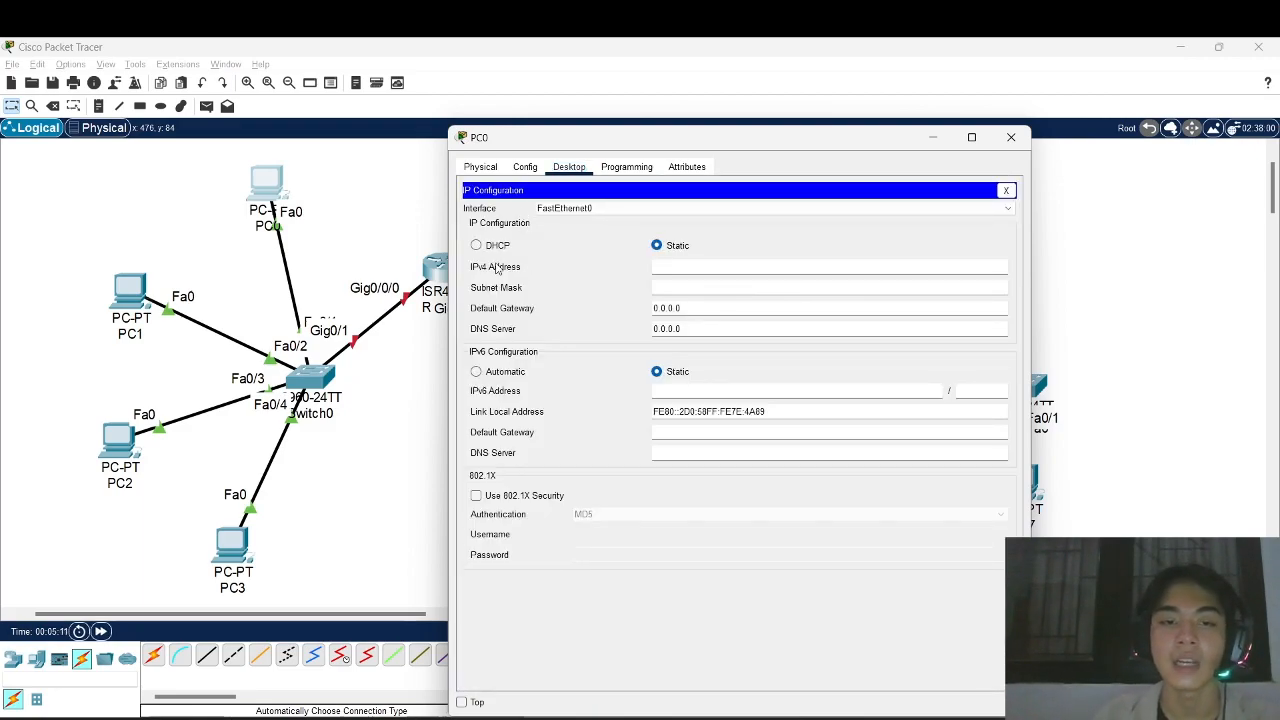
click(670, 267)
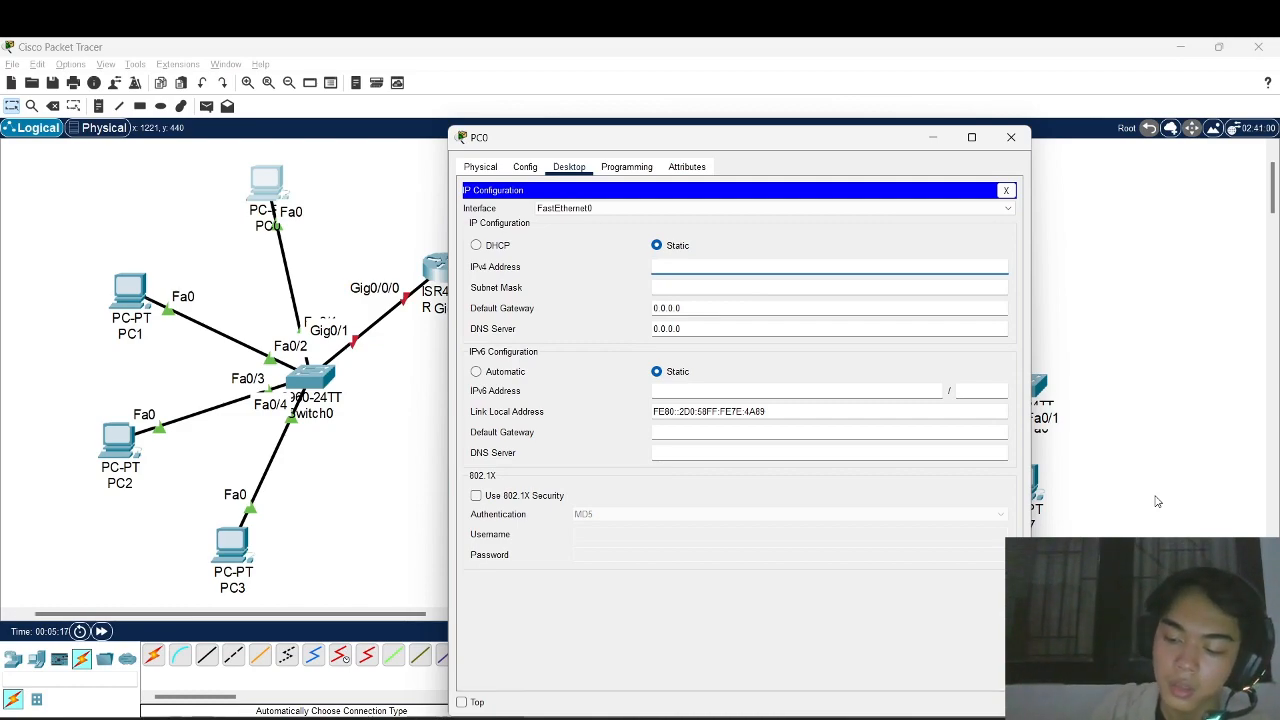
text(2.168)
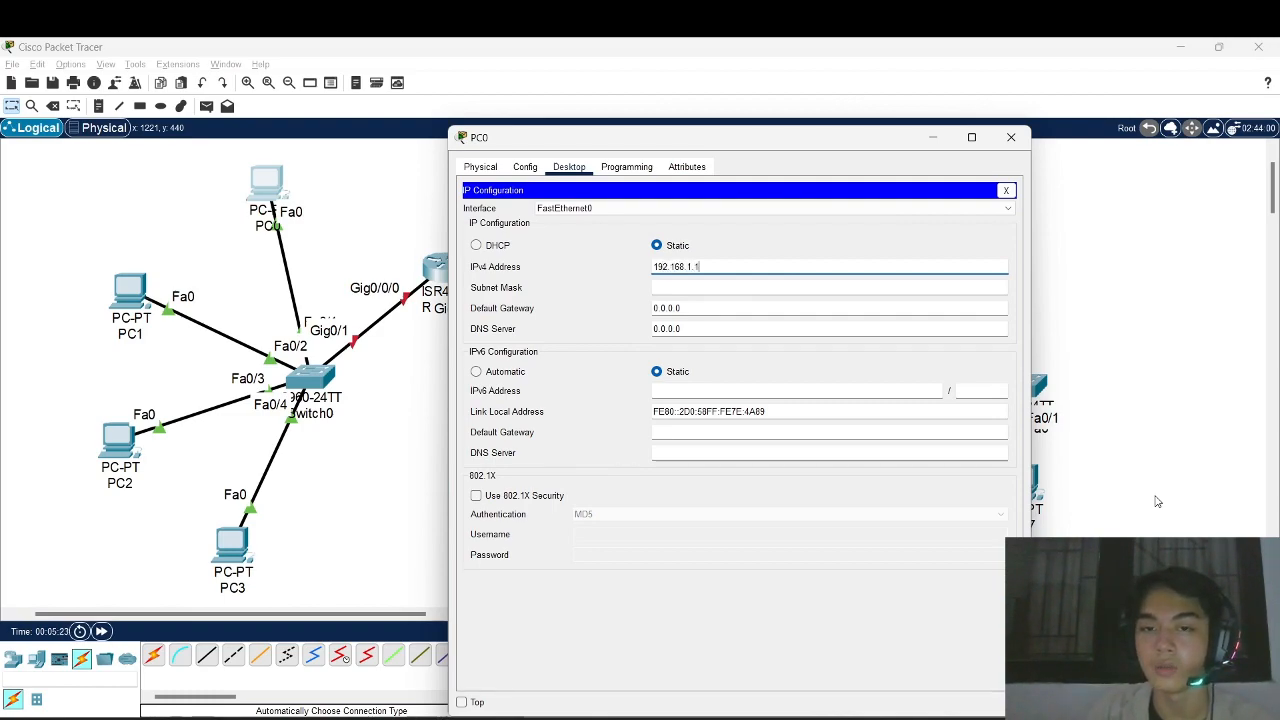
text(.1.1)
key(Tab)
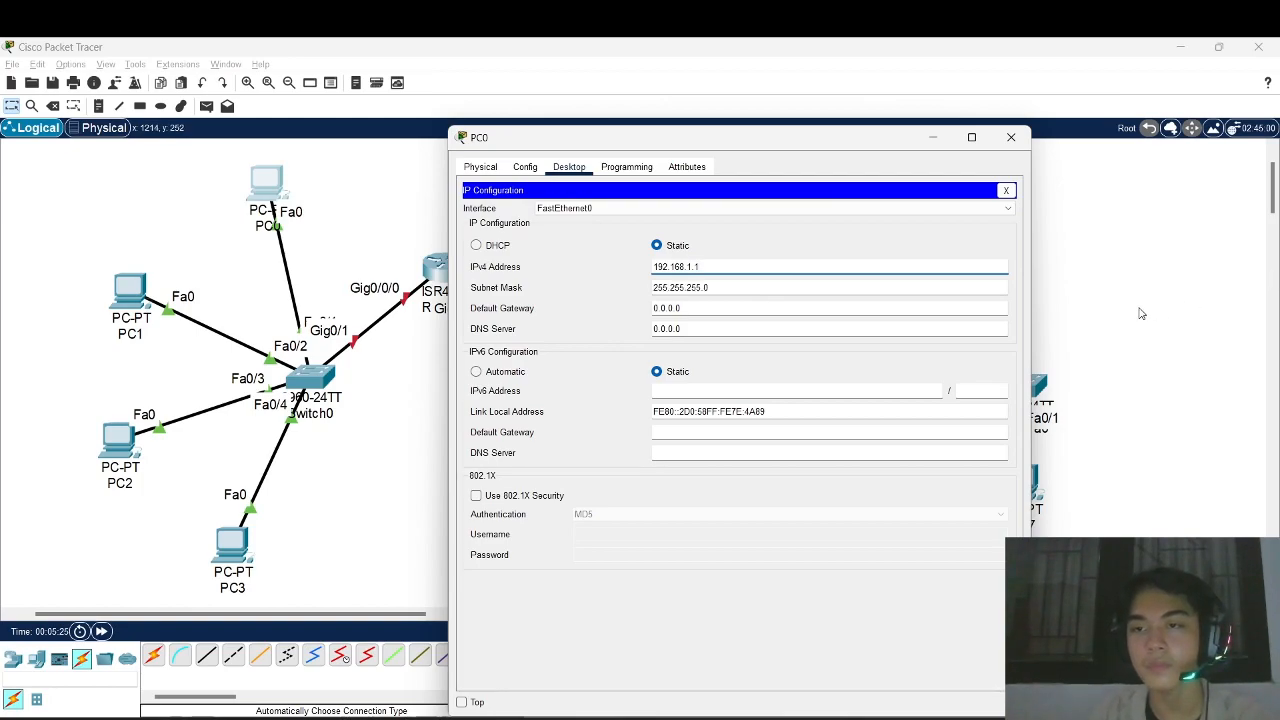
click(1011, 137)
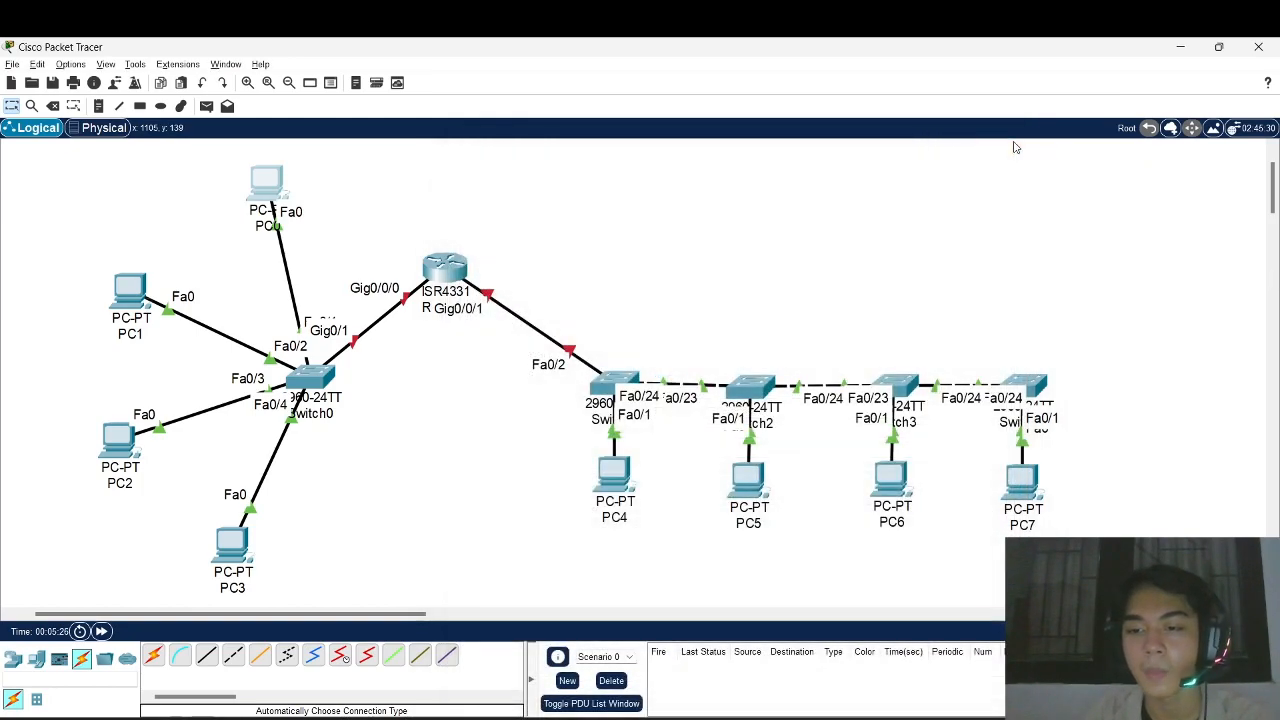
- Open PC1's IP configuration and enter the static IPv4 address 192.168.1.2 for FastEthernet0
click(138, 292)
click(569, 167)
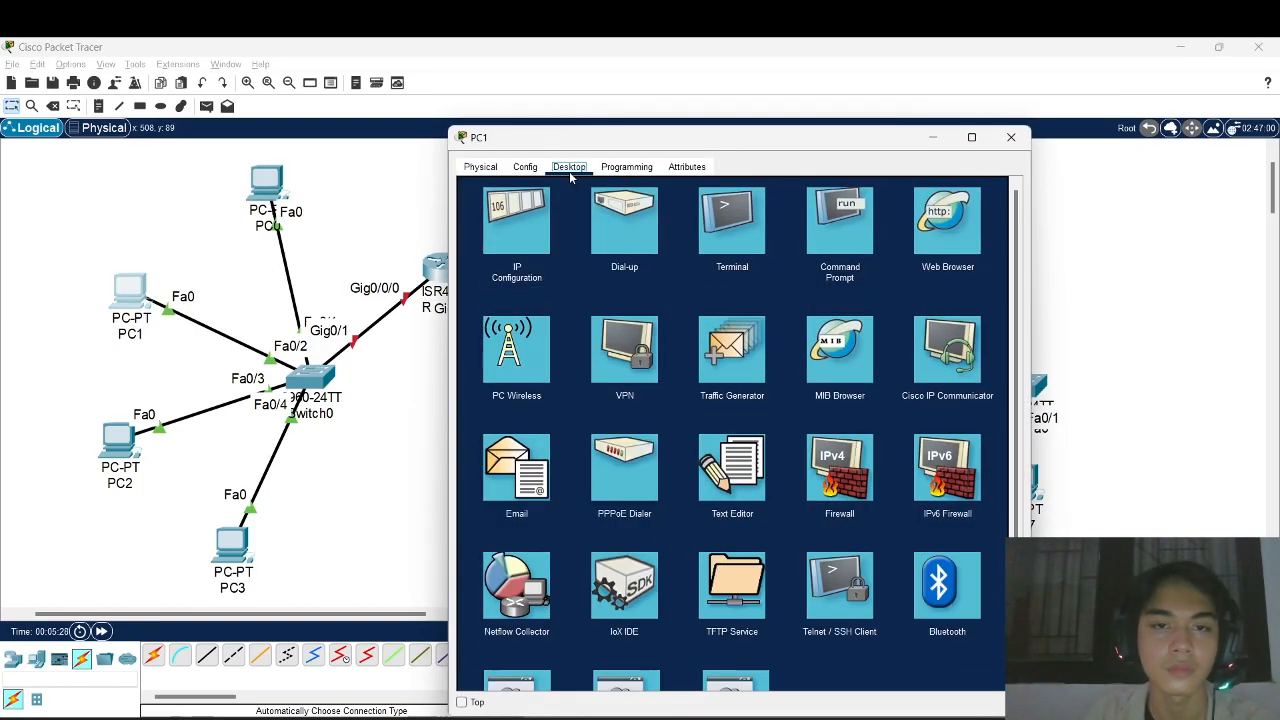
click(515, 217)
text(1)
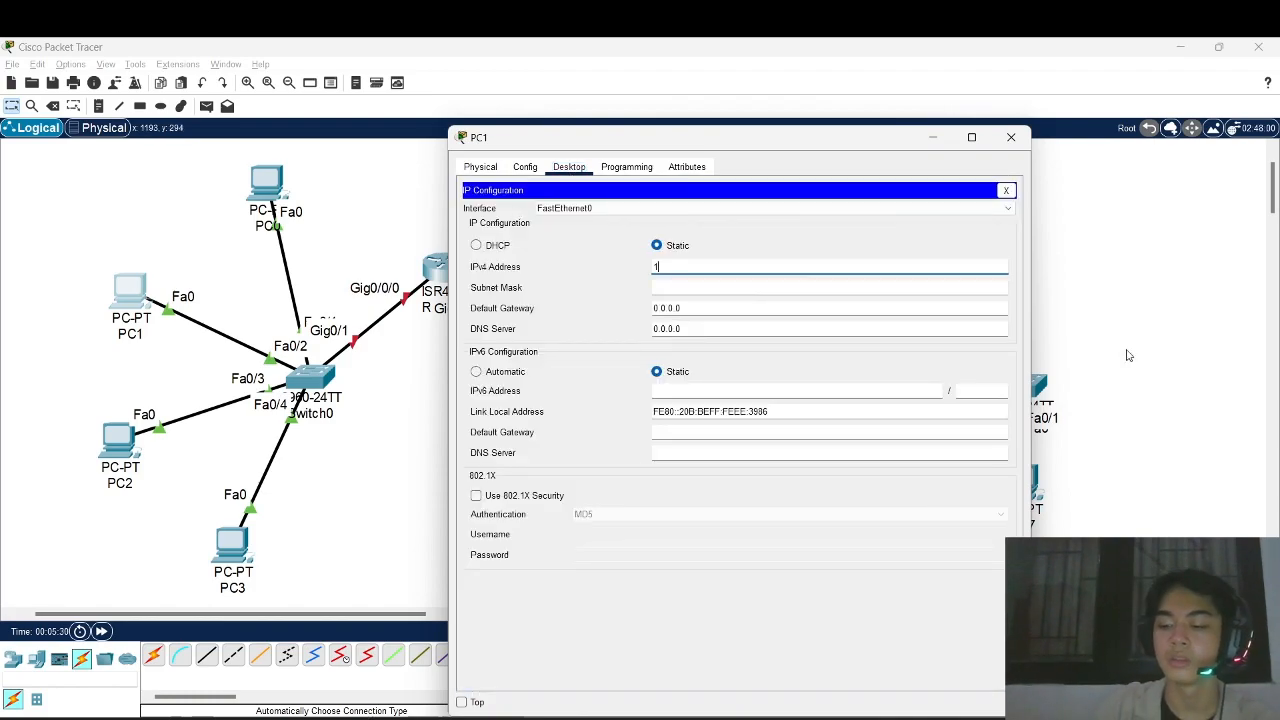
text(92.168.1.2)
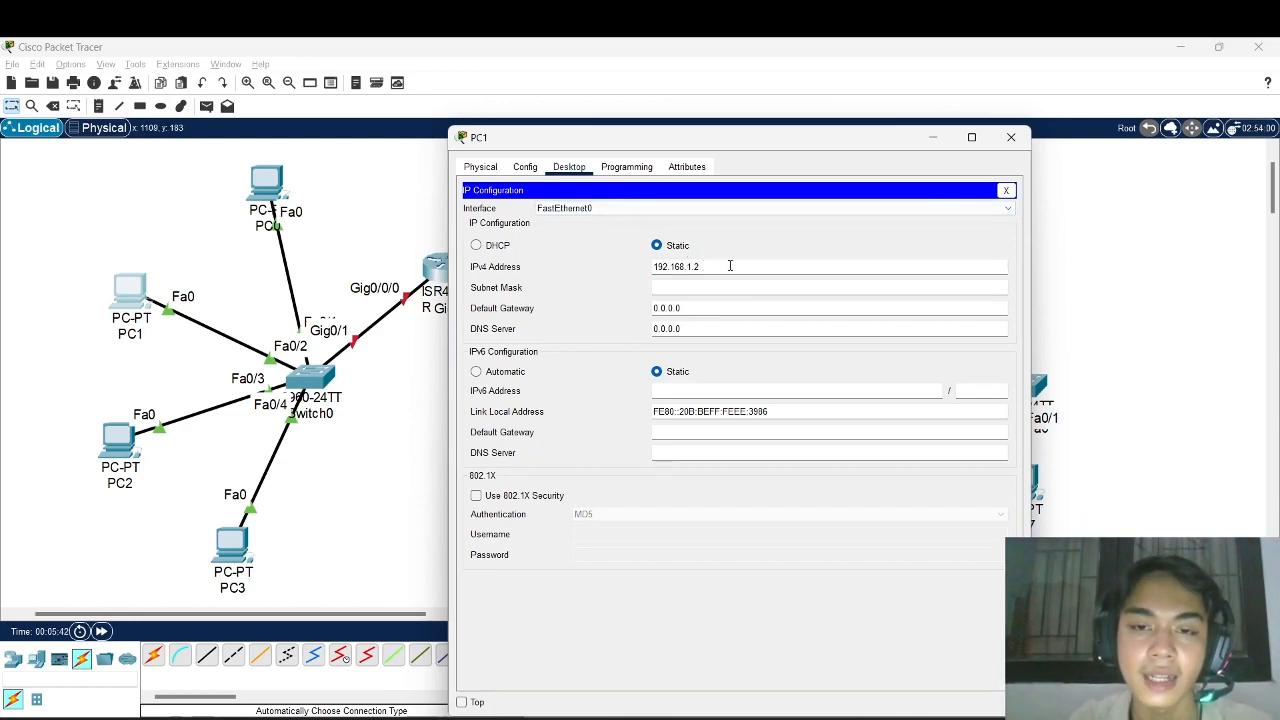
- Fill in PC1's subnet mask as 255.255.255.0 for its FastEthernet0 address and close the PC1 configuration window
drag(716, 265, 655, 266)
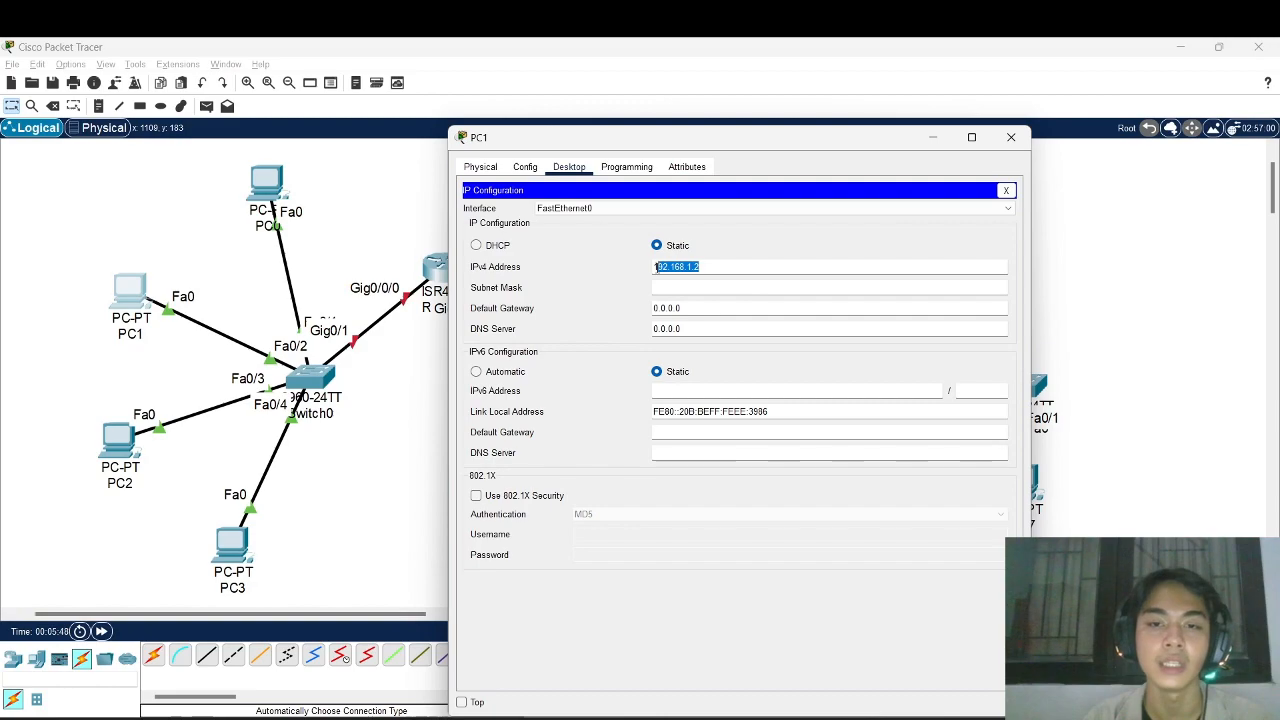
click(732, 265)
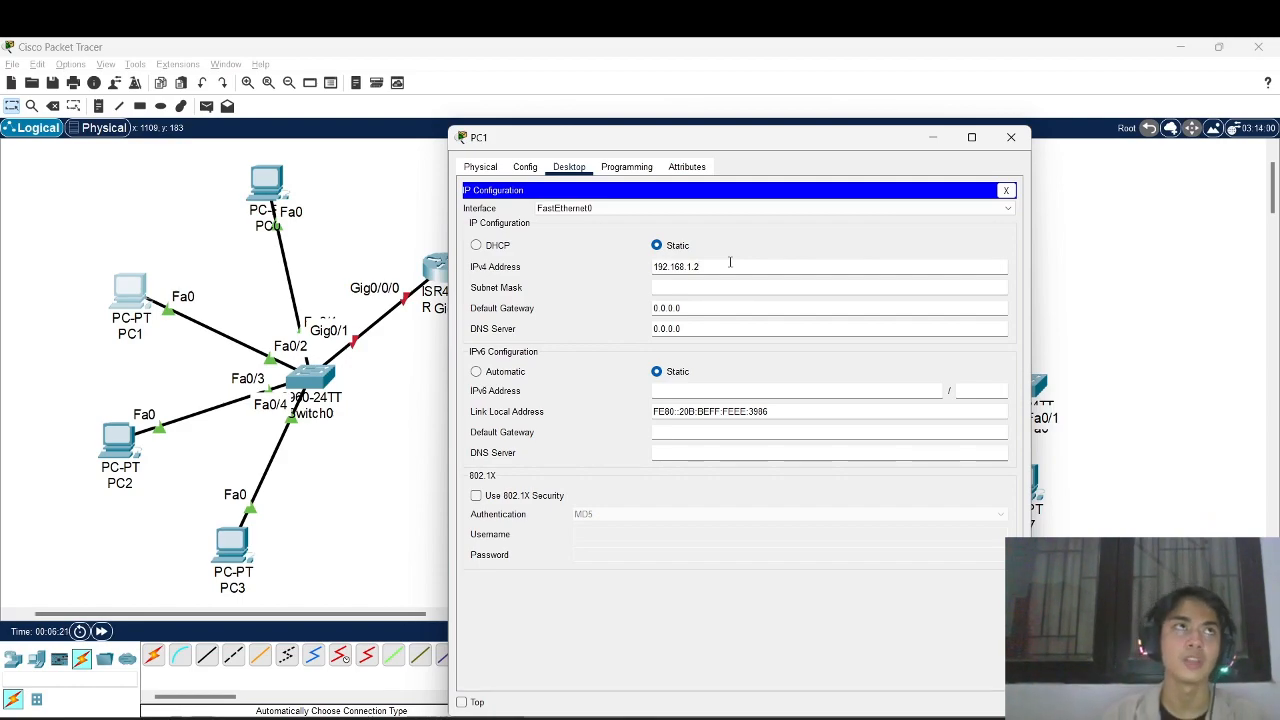
click(730, 262)
drag(563, 142, 839, 185)
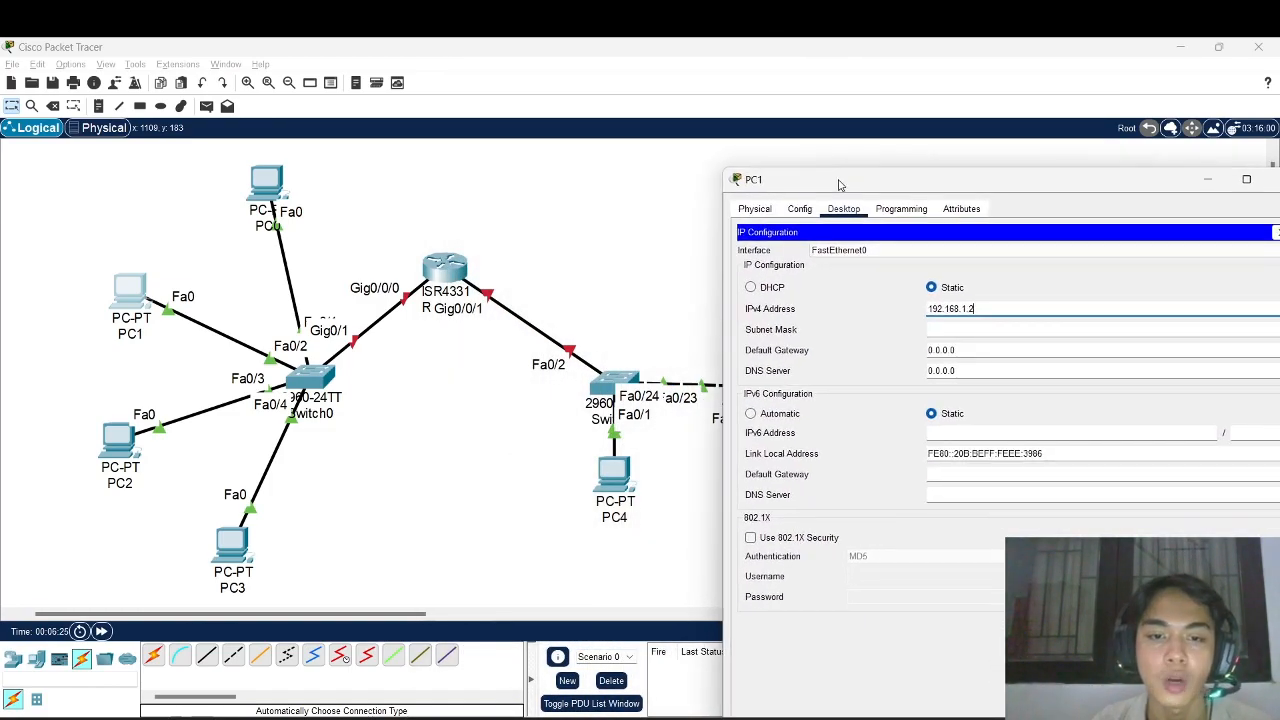
scroll(466, 363, down, 3)
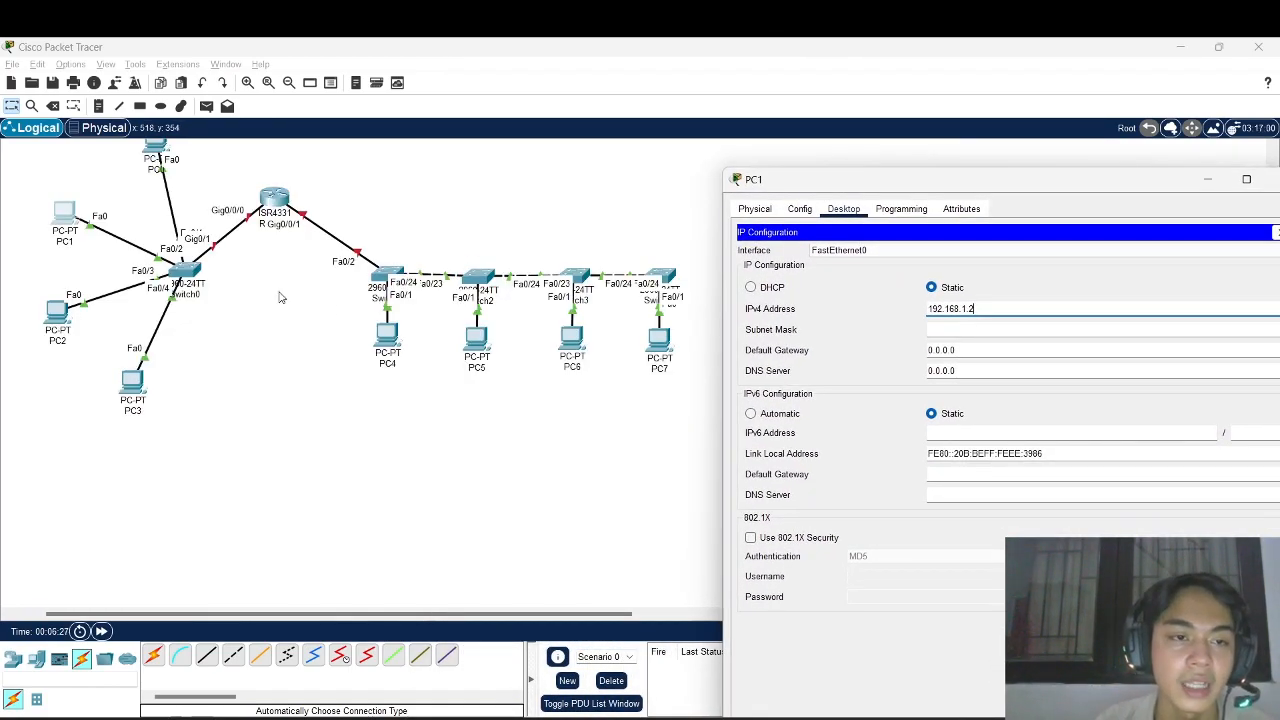
drag(919, 190, 695, 139)
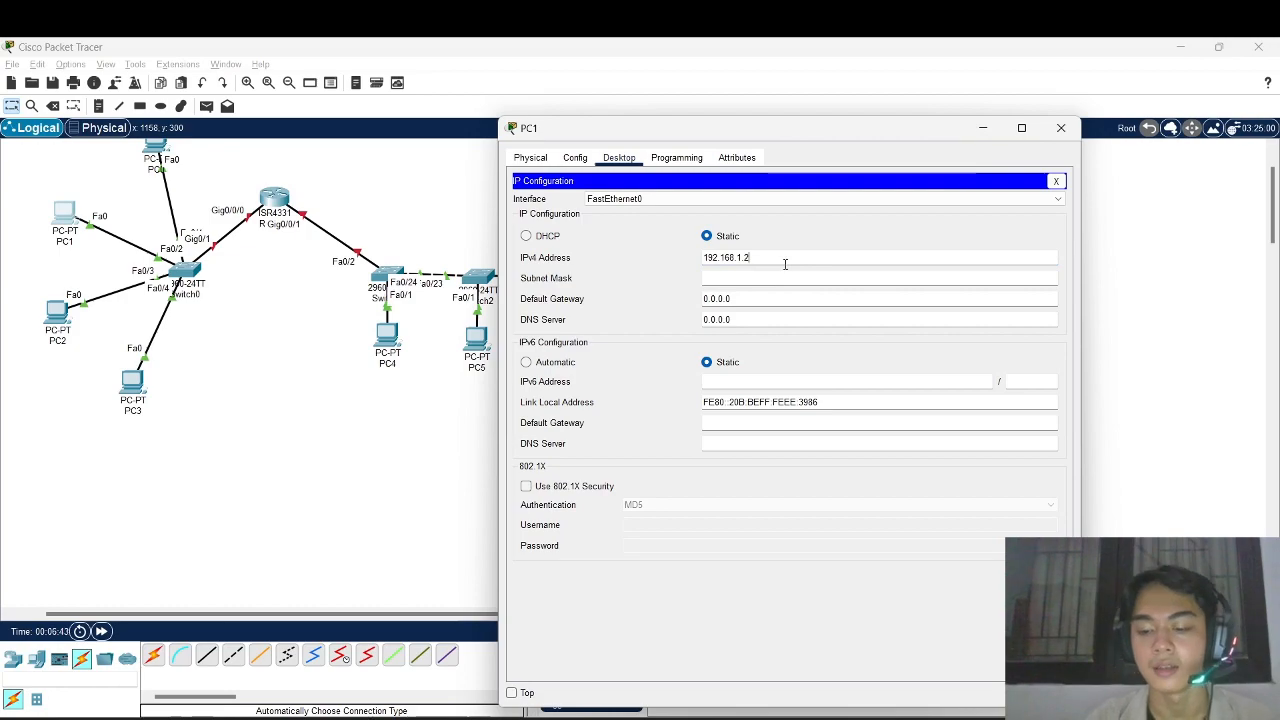
key(Tab)
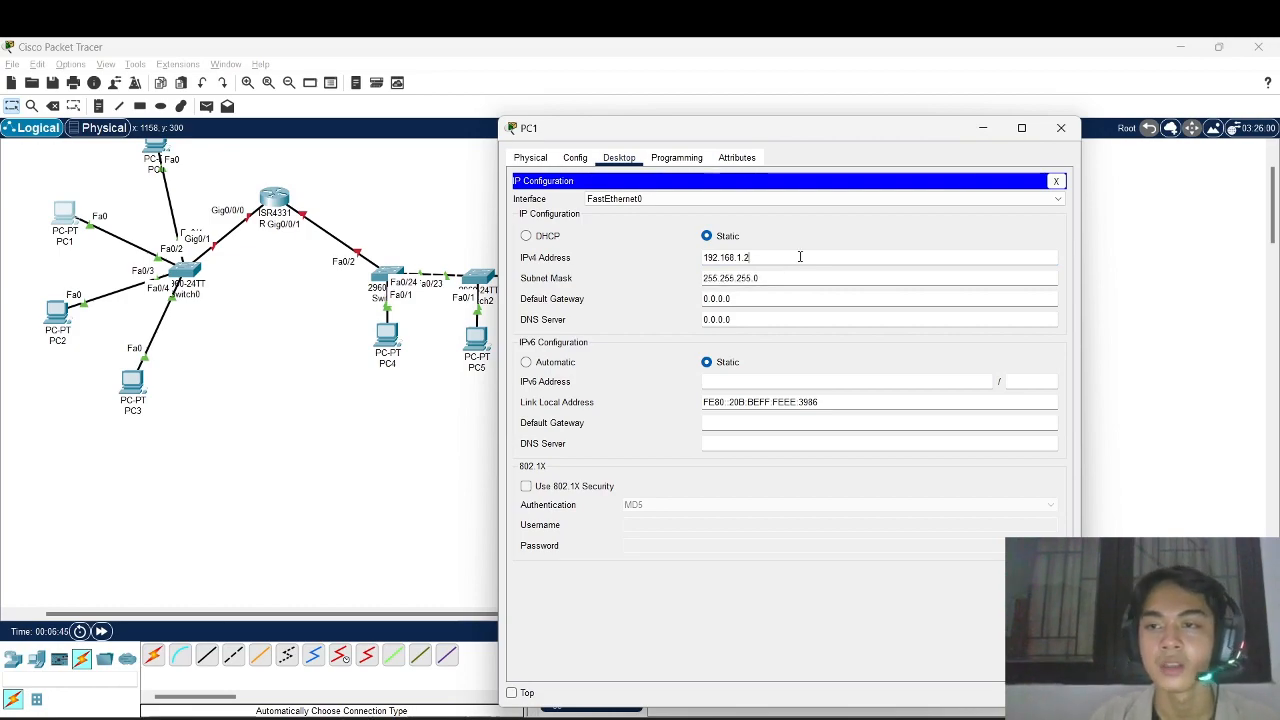
click(1061, 128)
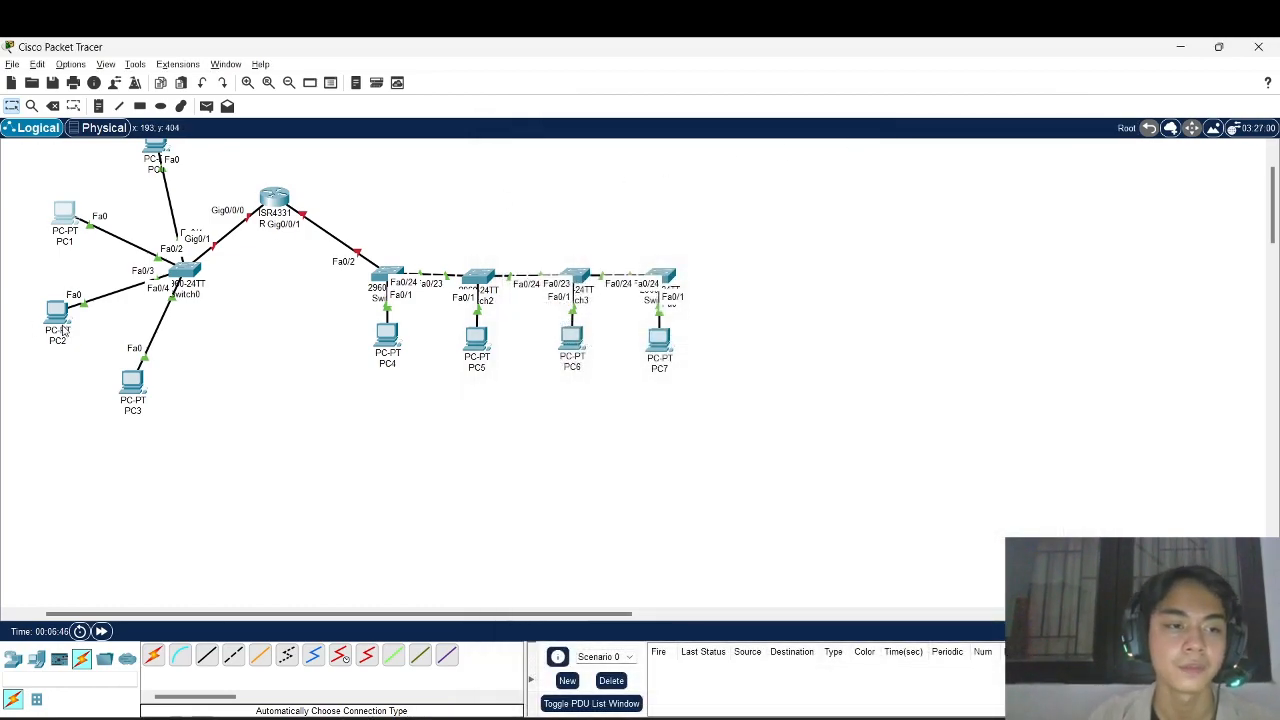
- Assign PC2's FastEthernet0 the static IPv4 address 192.168.1.3
click(57, 316)
click(570, 168)
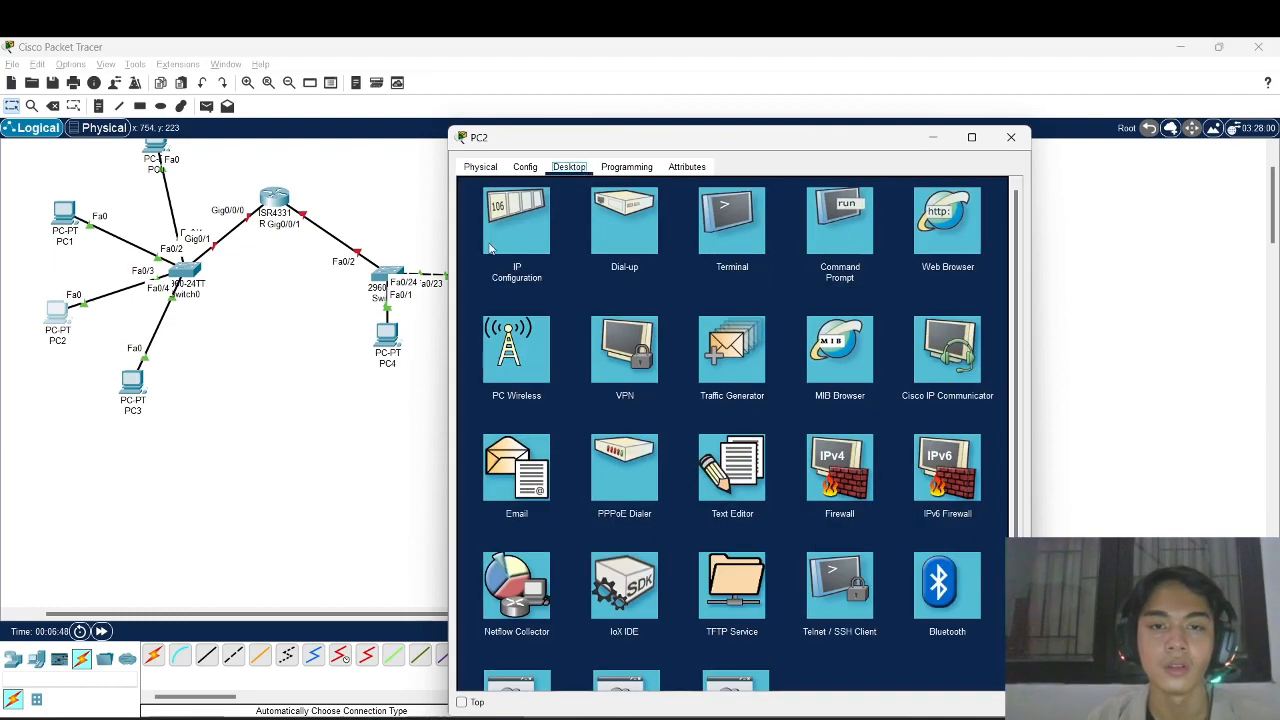
click(505, 240)
click(670, 264)
text(192.168.1.)
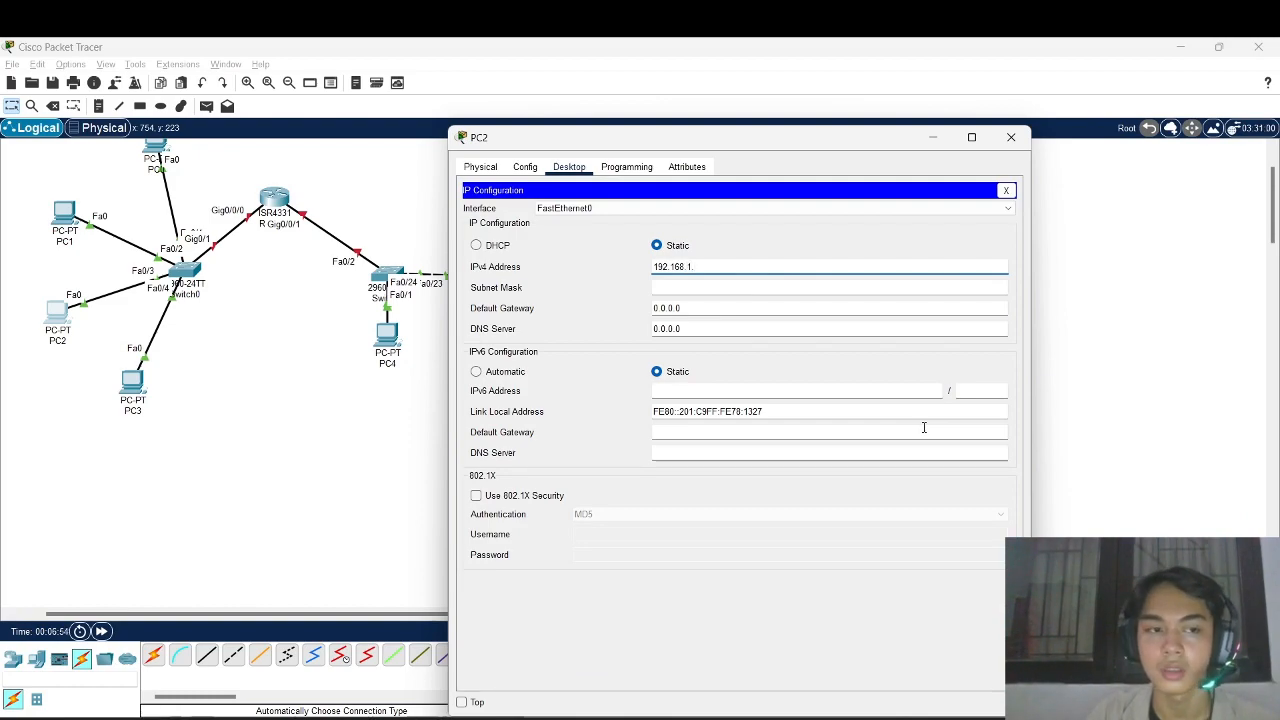
text(3)
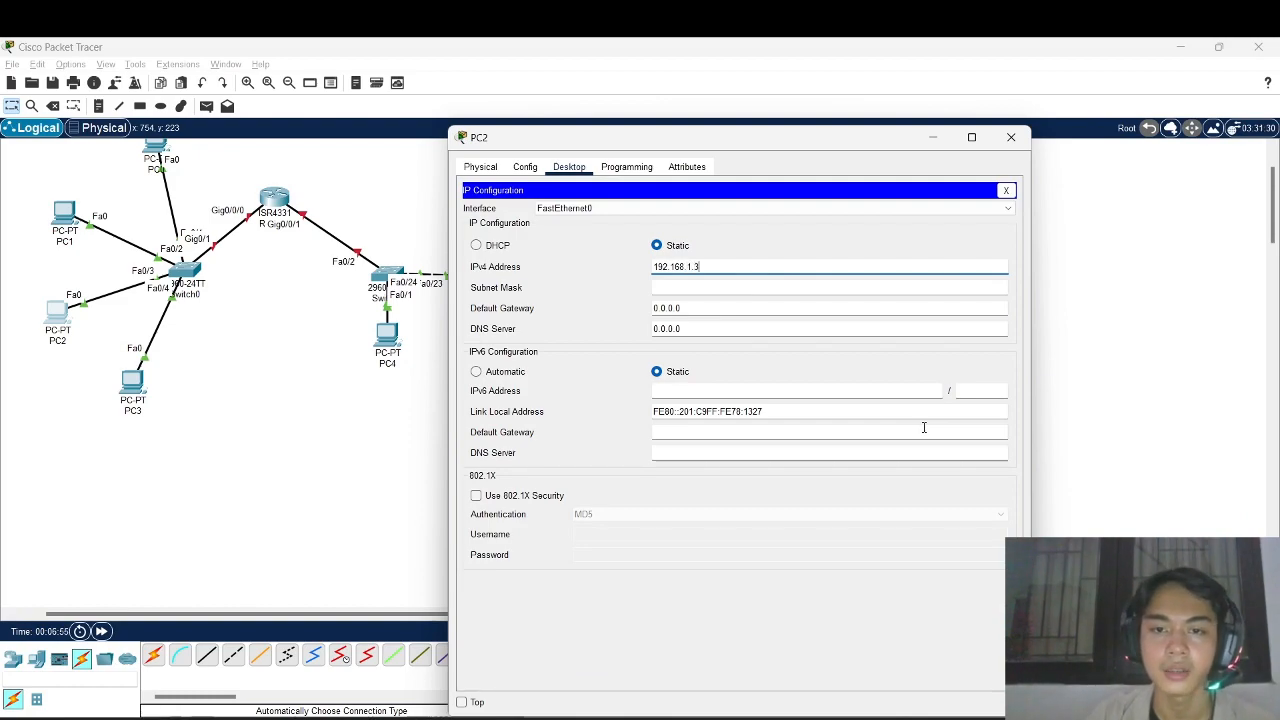
- Assign PC3's FastEthernet0 the static IPv4 address 192.168.1.4 and close its configuration window
click(141, 378)
click(569, 167)
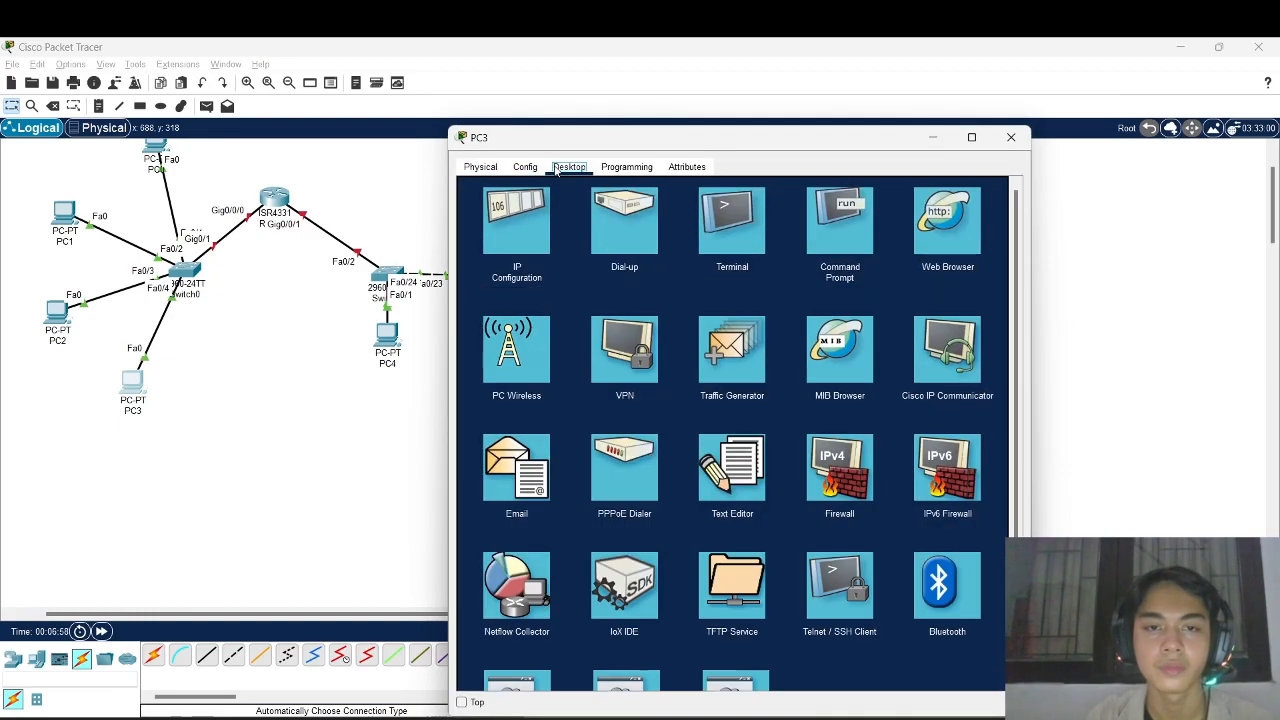
click(526, 198)
click(691, 266)
text(192.168)
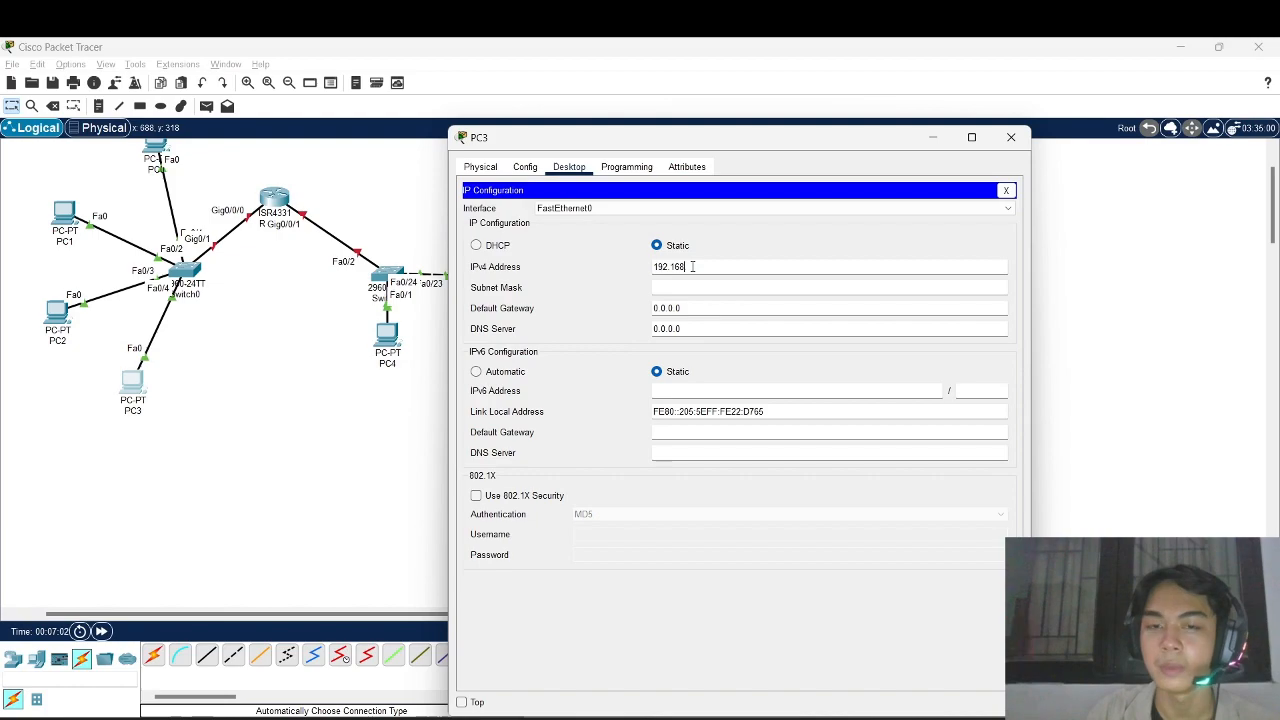
text(.1.4)
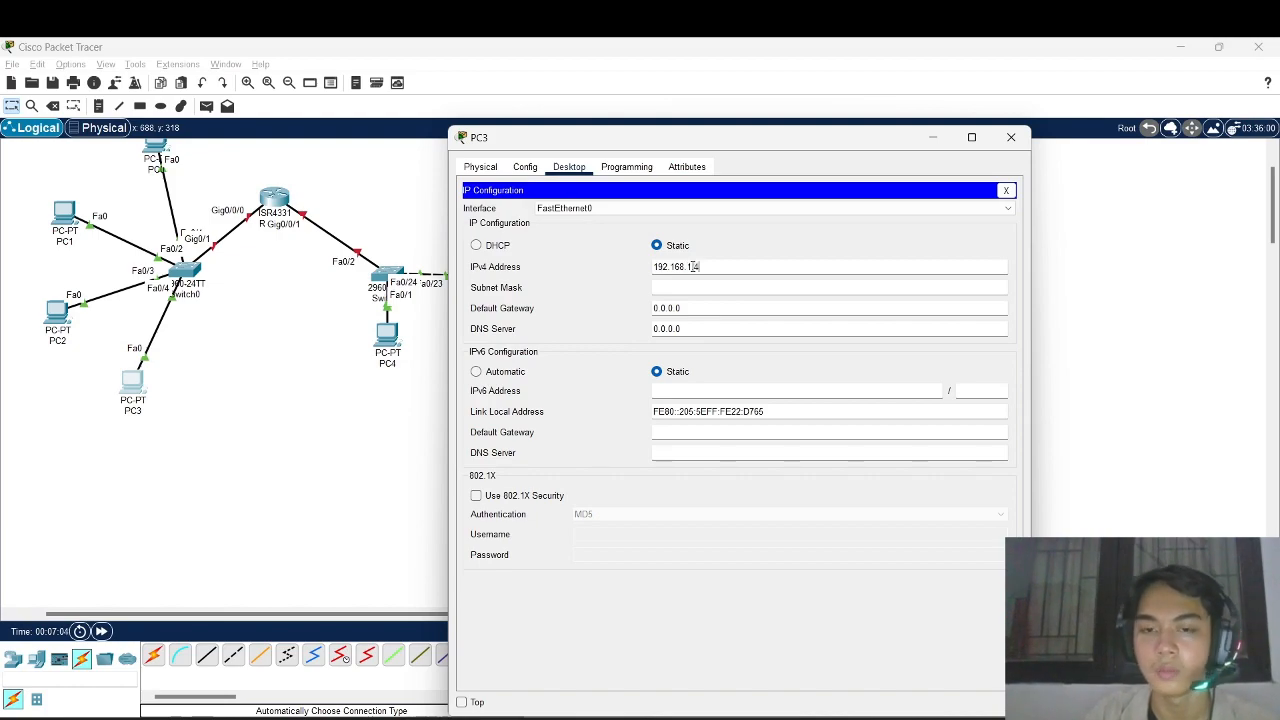
click(224, 326)
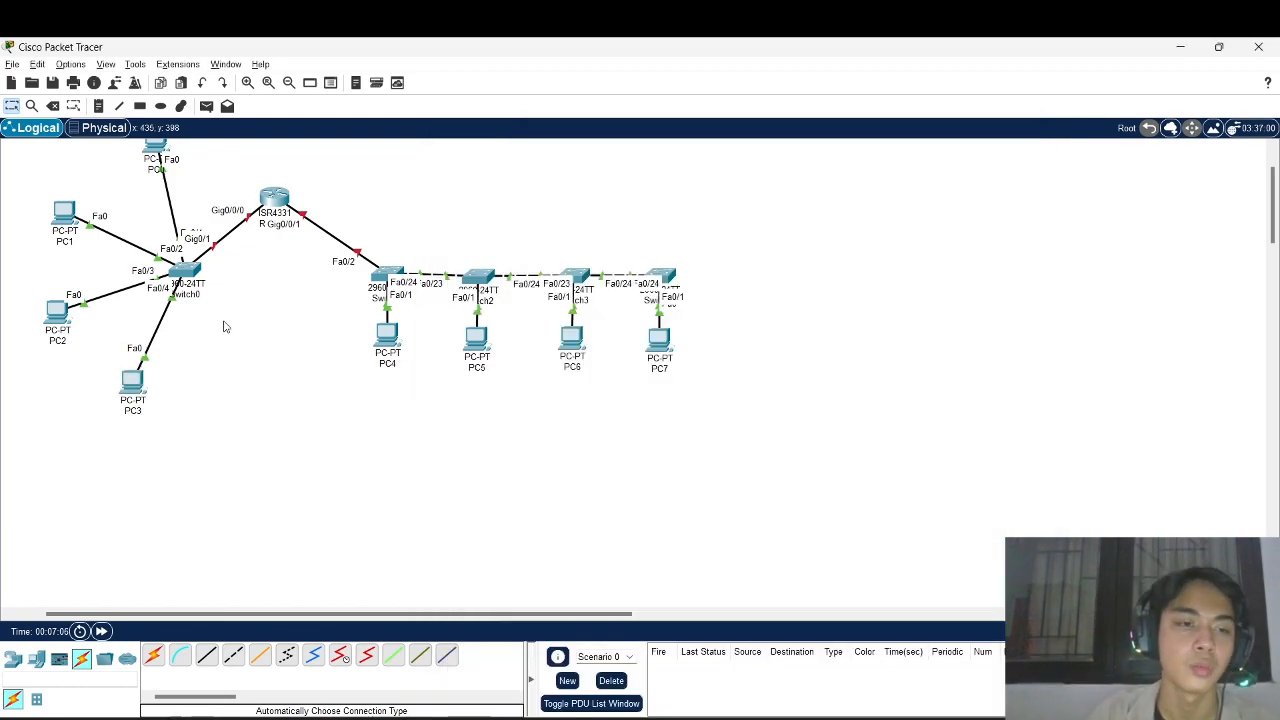
- Open PC4's IP configuration and enter the static IPv4 address 192.168.2.1 for FastEthernet0
scroll(224, 326, up, 2)
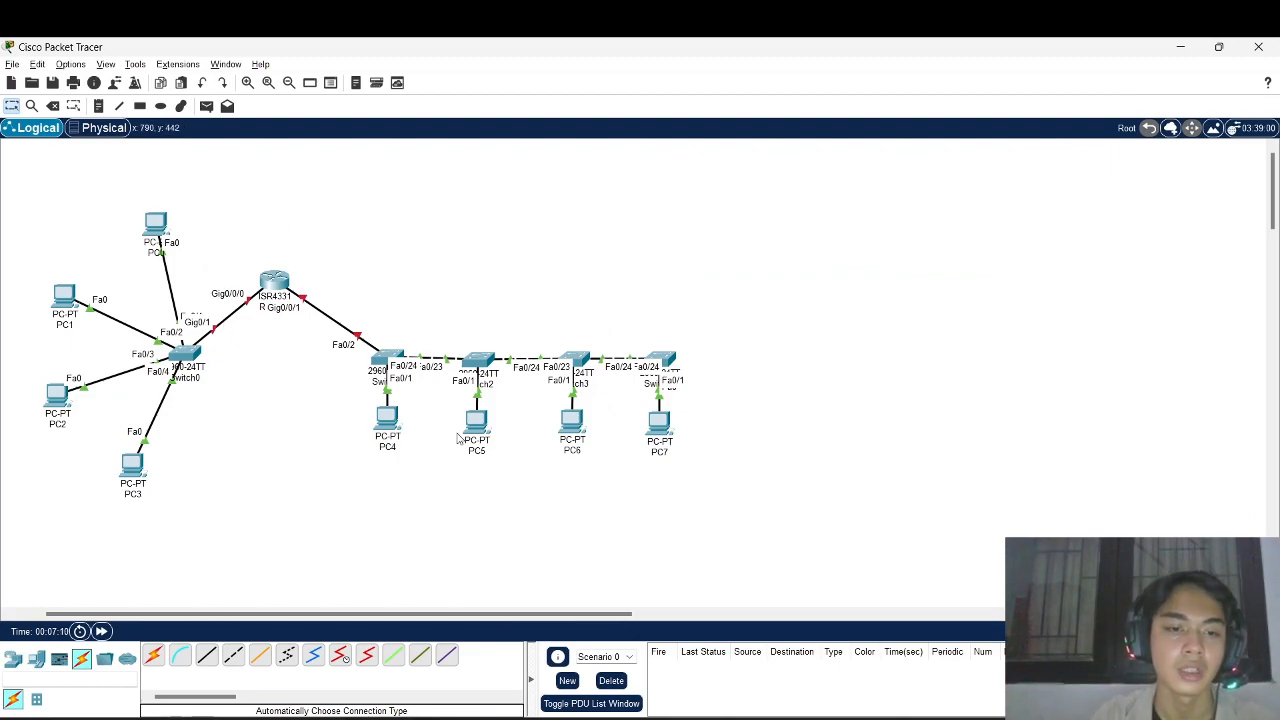
click(388, 418)
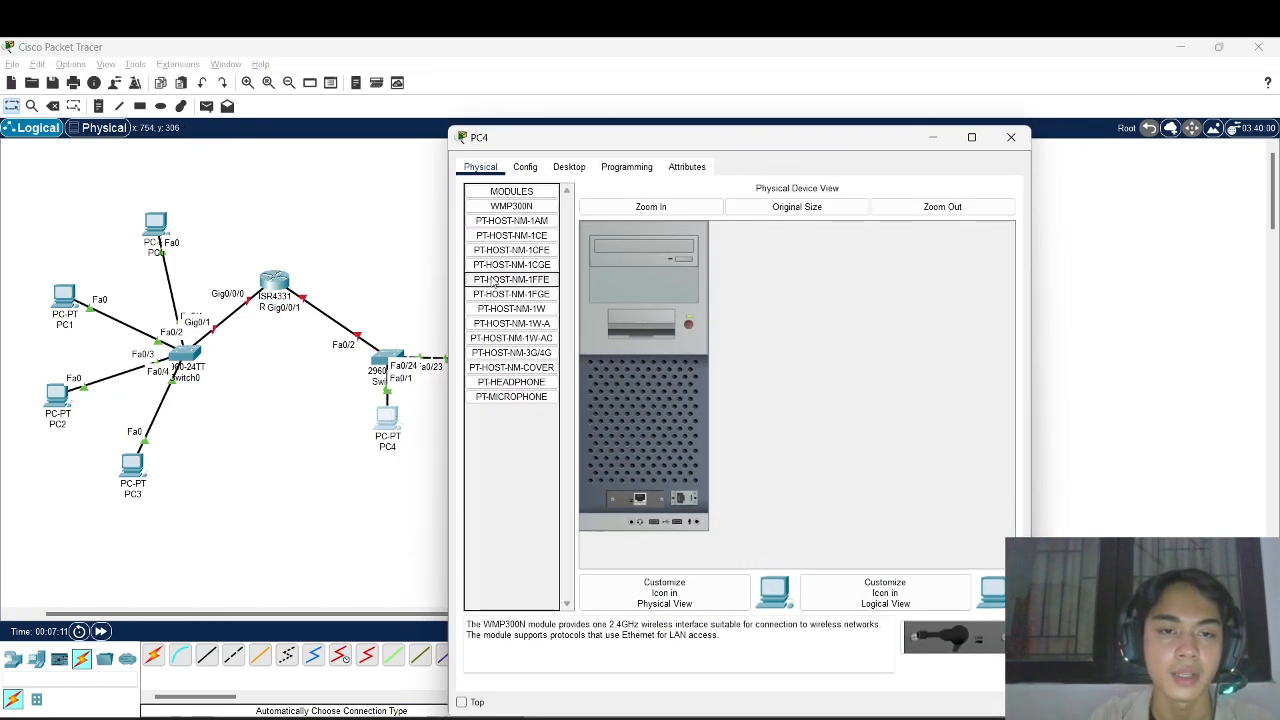
click(562, 166)
click(518, 234)
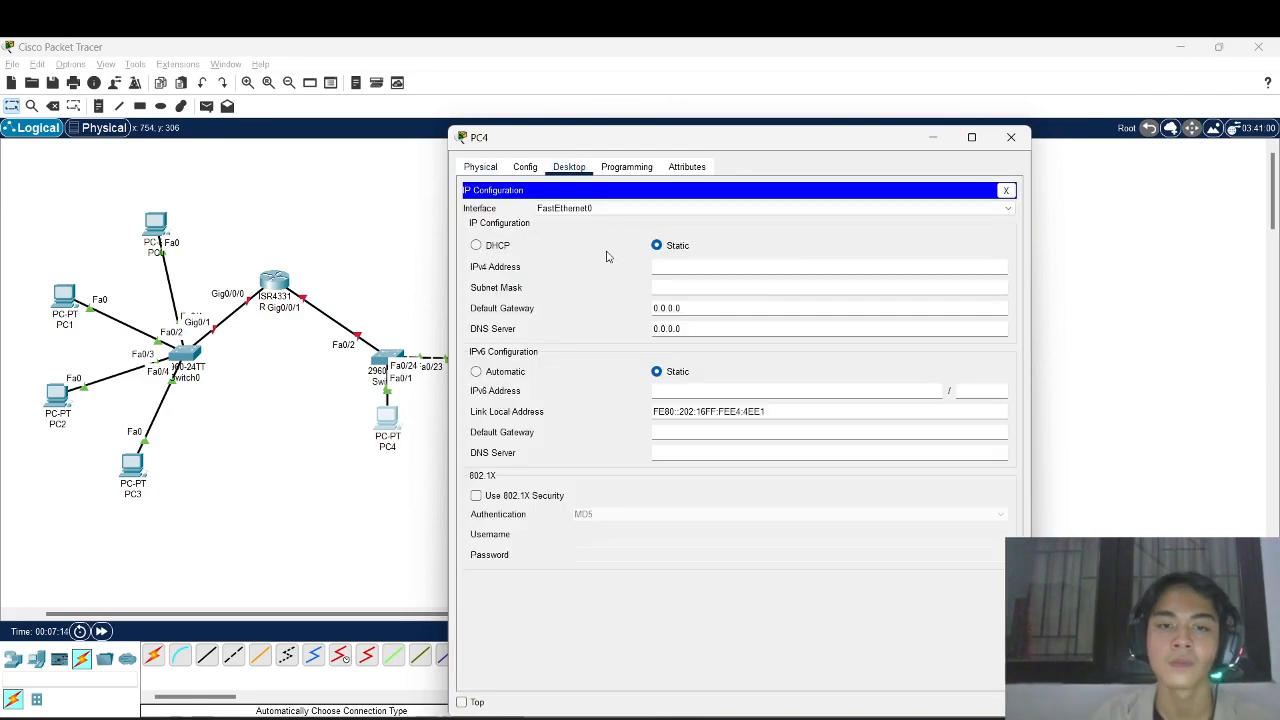
click(665, 265)
text(192)
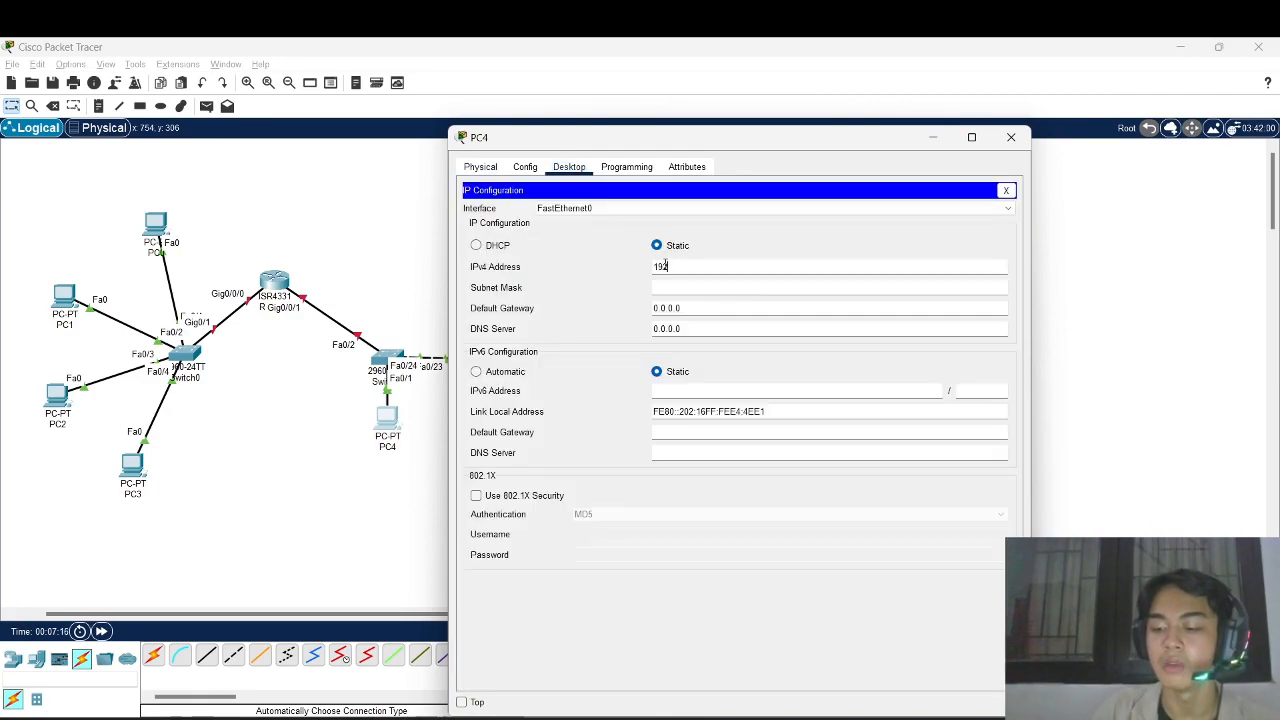
text(.168)
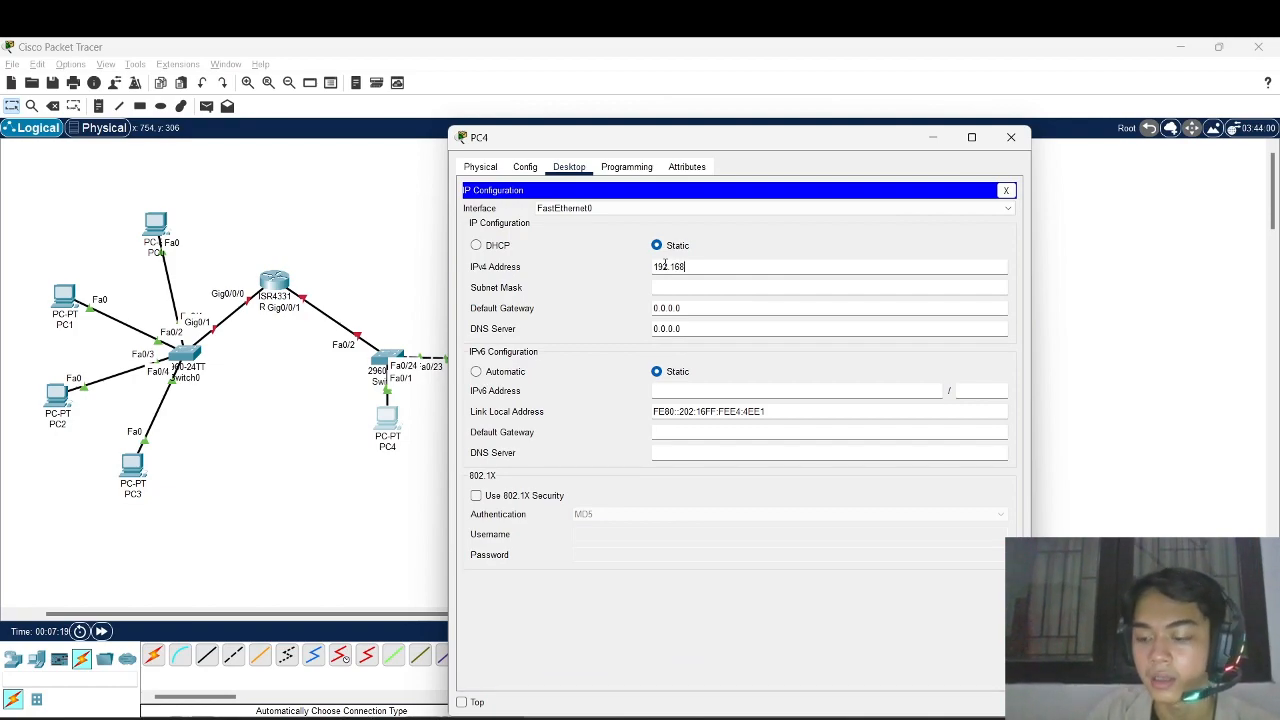
text(.2.)
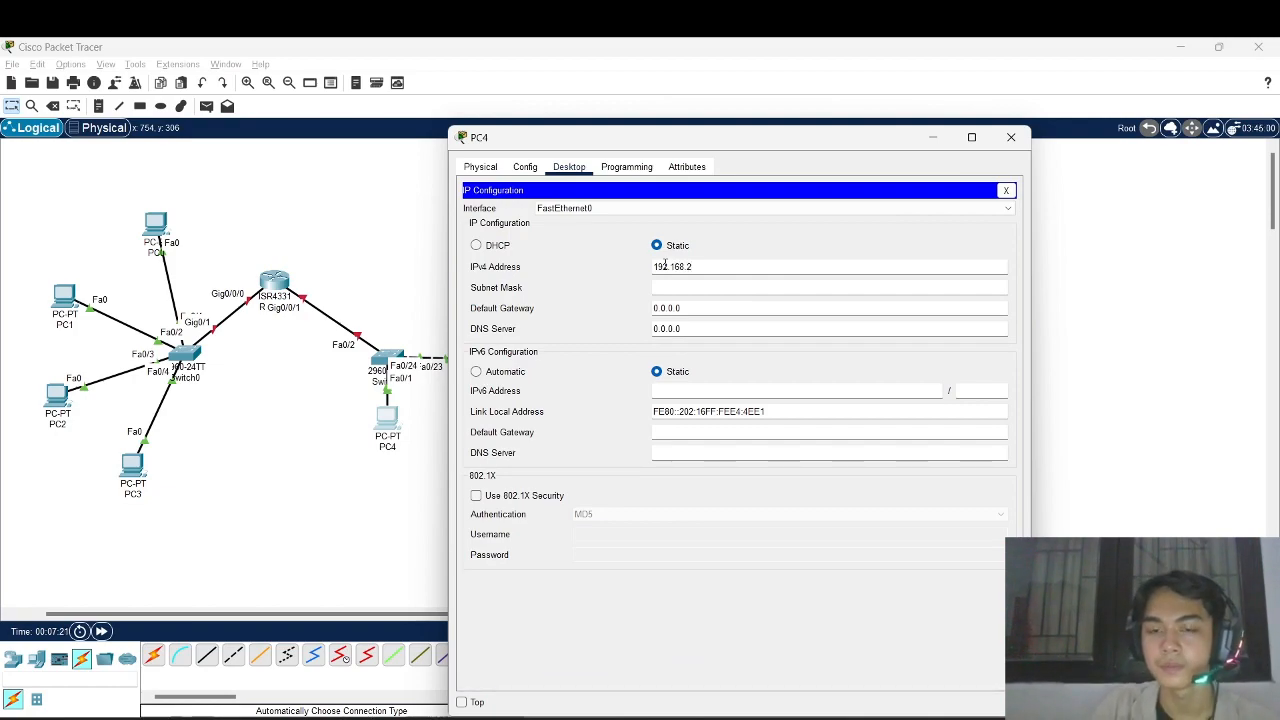
text(1)
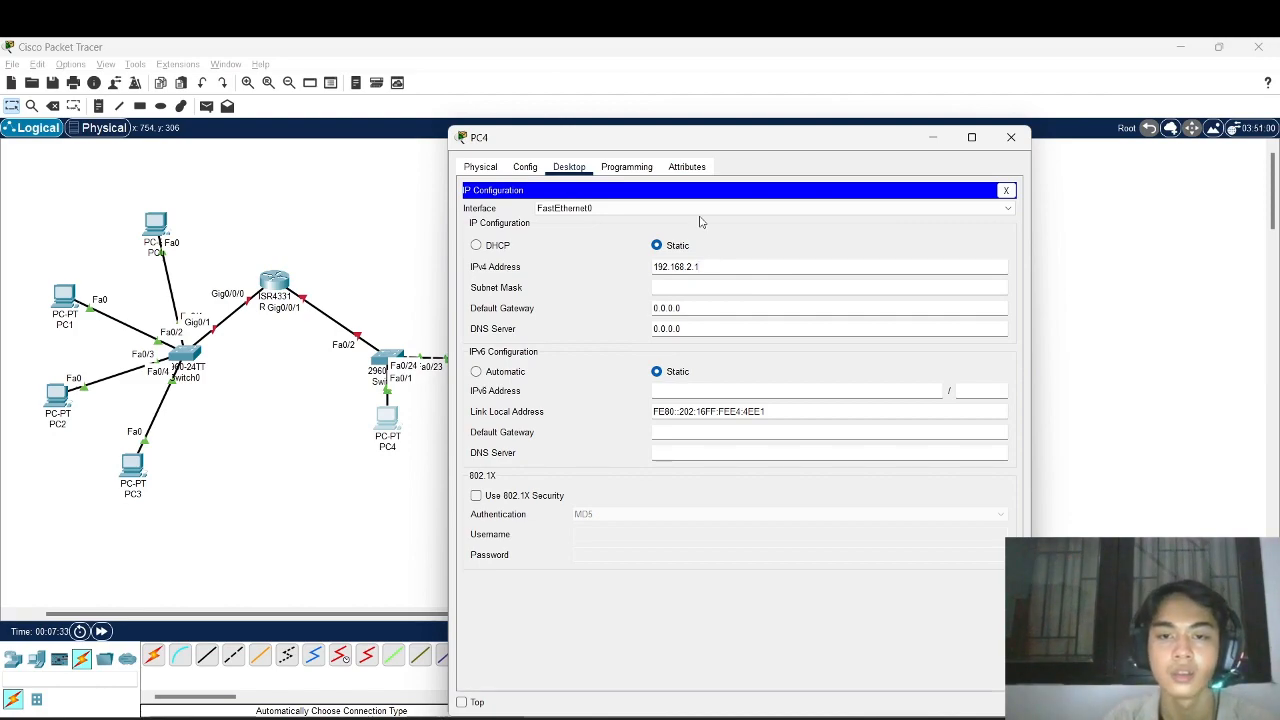
- Compare the device groups on both sides of Router0 and fill in PC4's subnet mask as 255.255.255.0
drag(667, 128, 872, 173)
drag(143, 197, 28, 455)
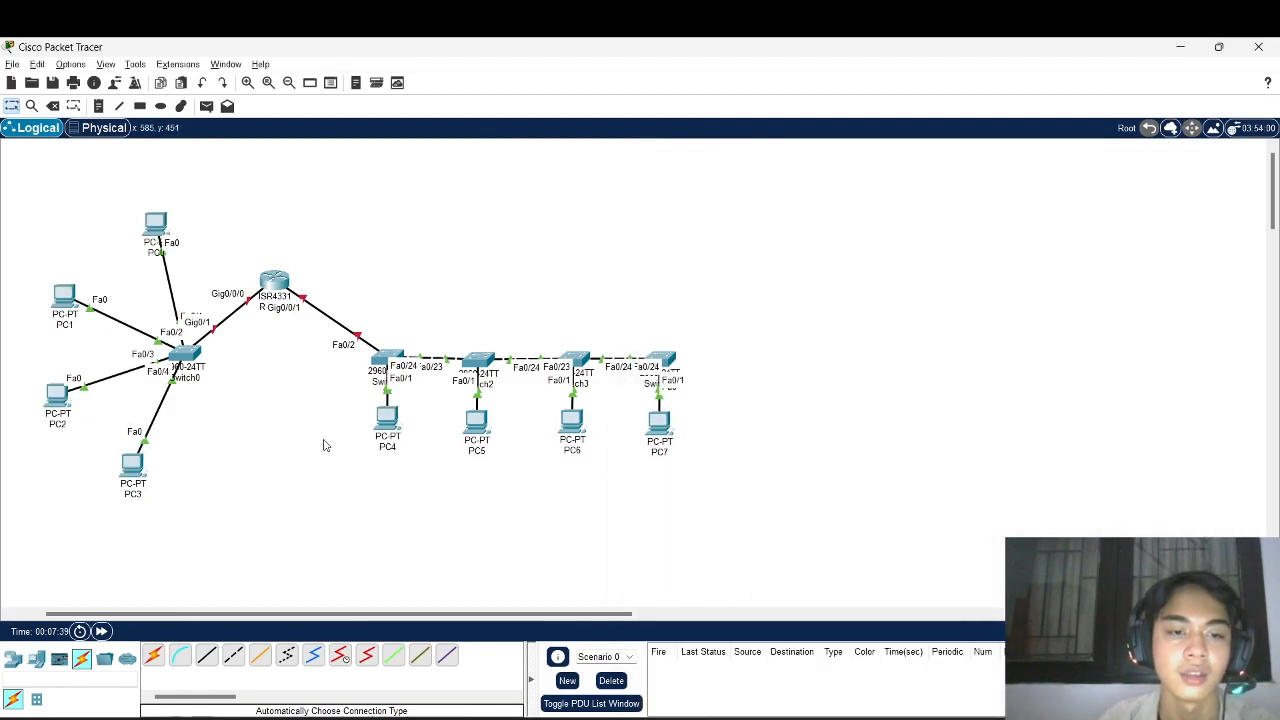
drag(297, 494, 798, 272)
click(388, 428)
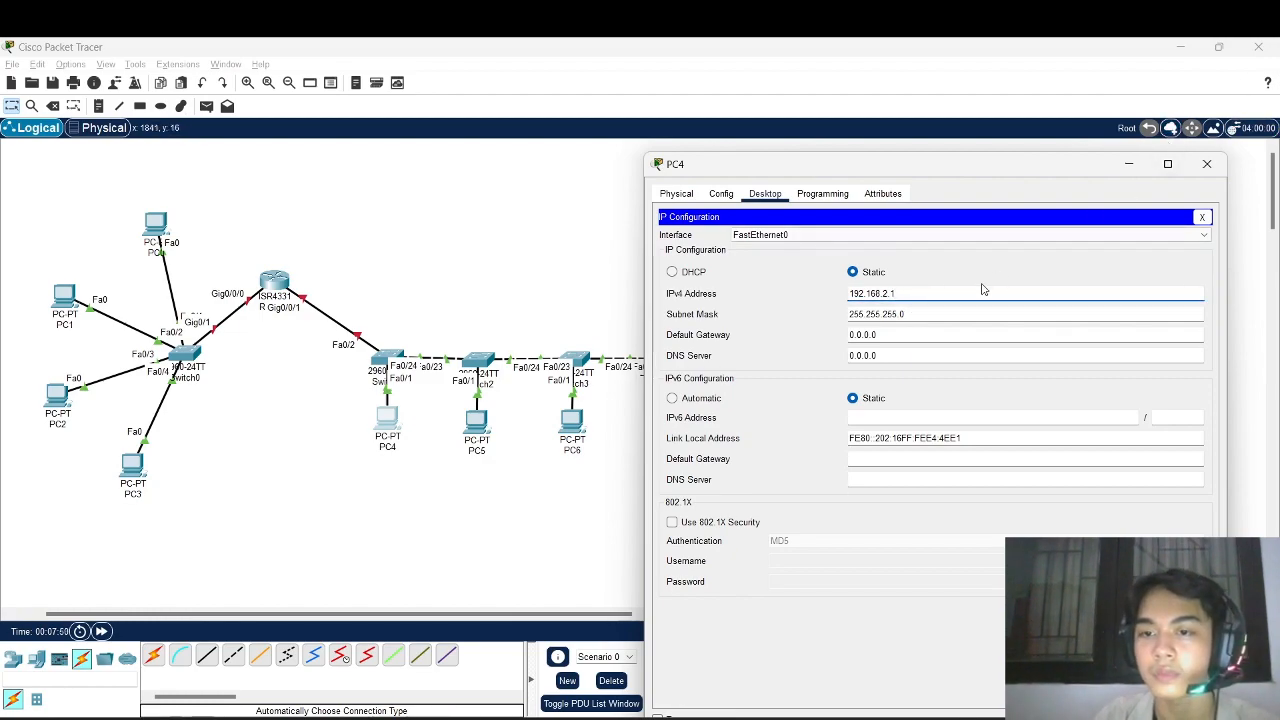
key(Tab)
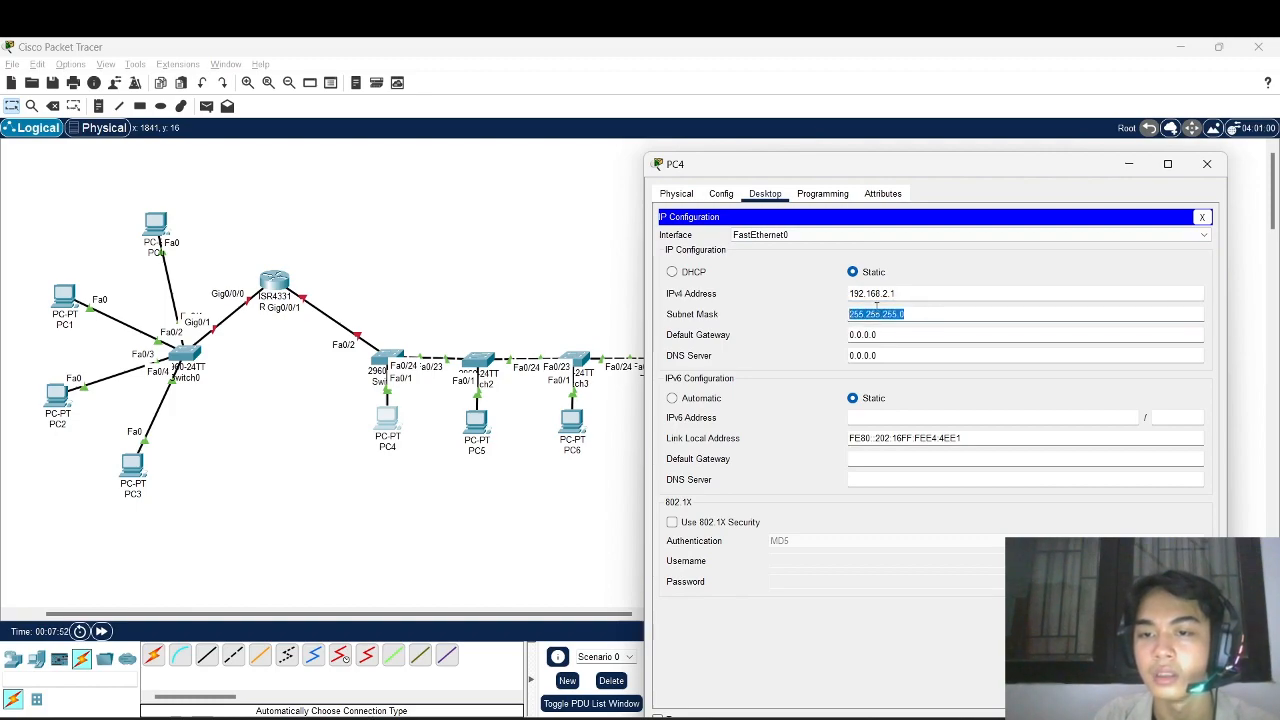
- Examine the network and host portions of PC4's IPv4 address and minimize its configuration window
click(906, 293)
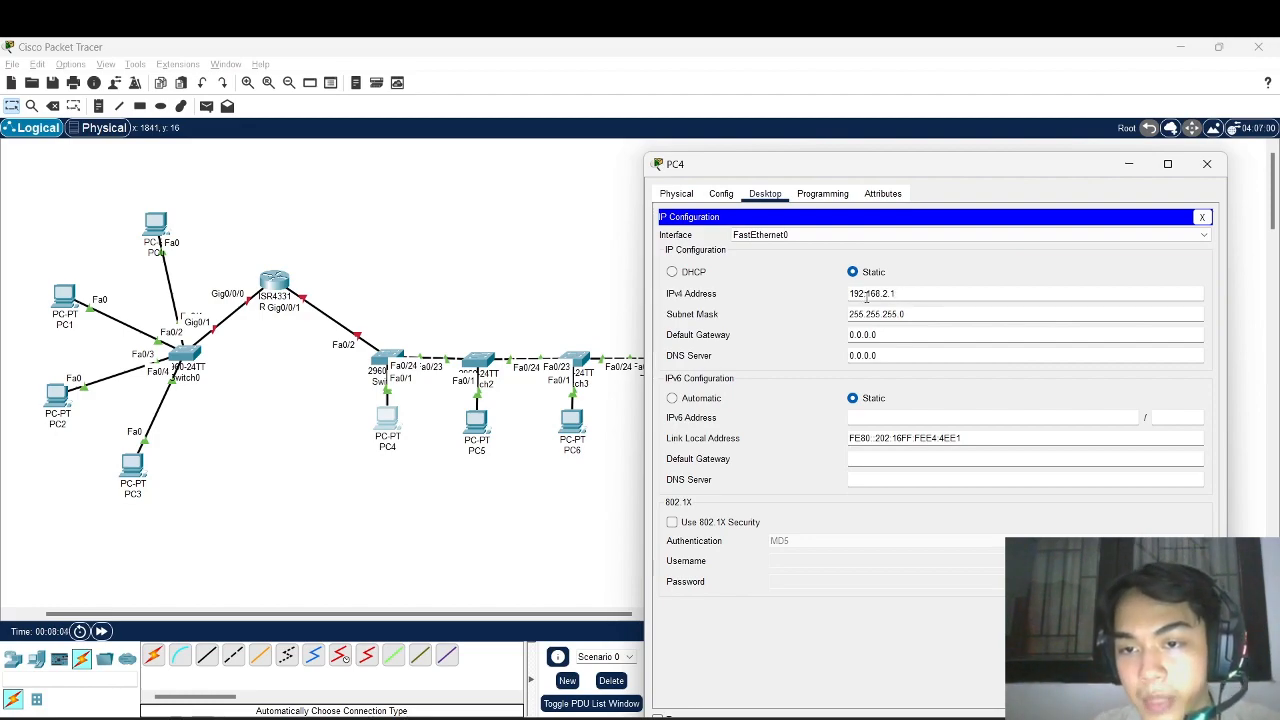
click(866, 295)
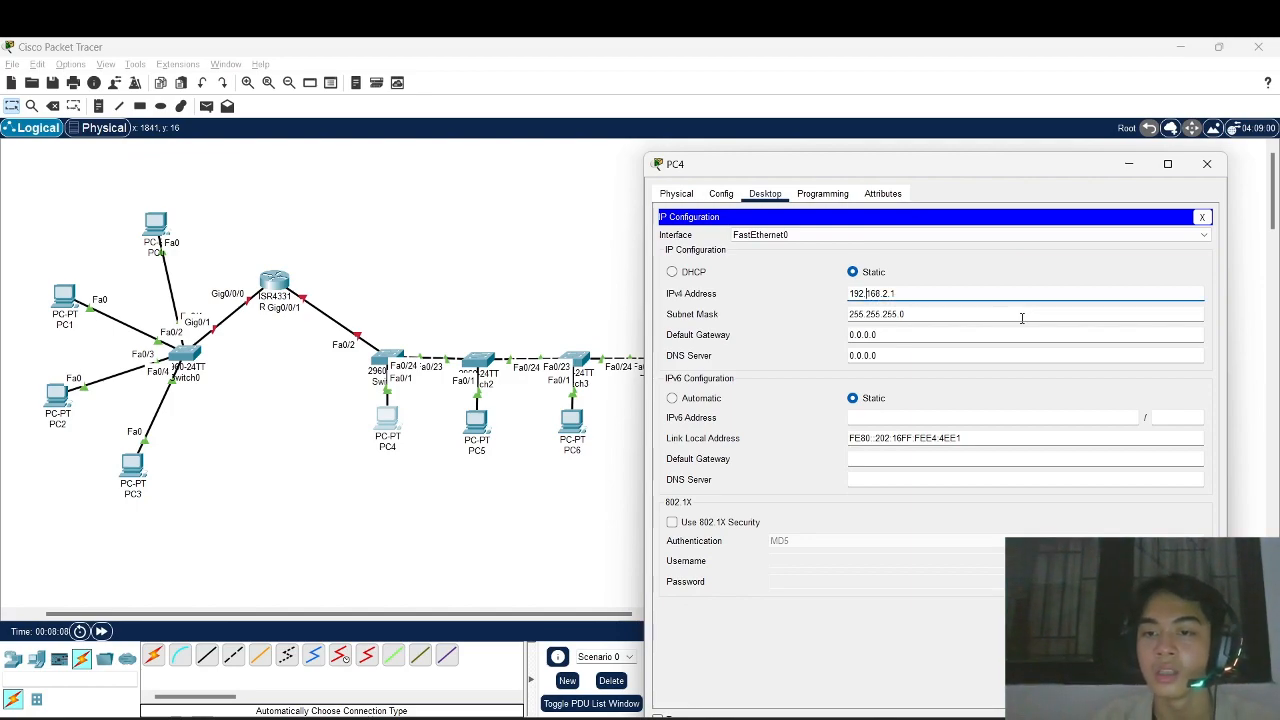
click(927, 296)
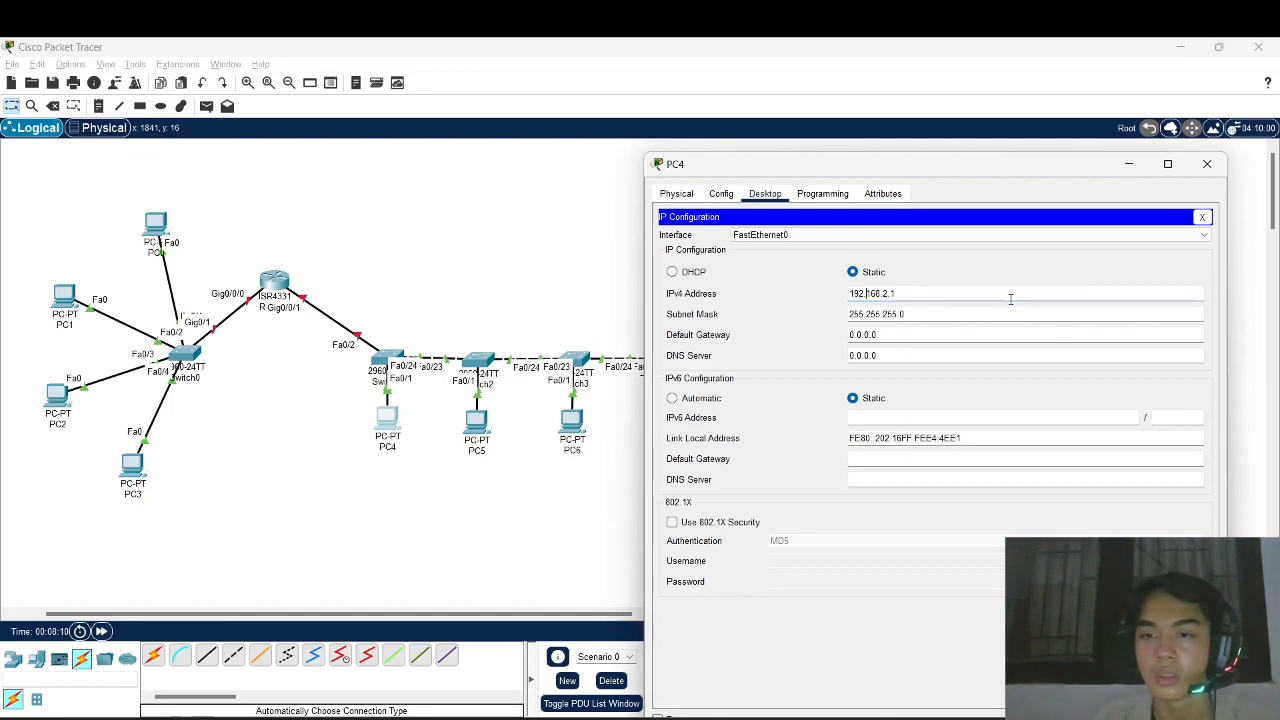
drag(853, 157, 786, 48)
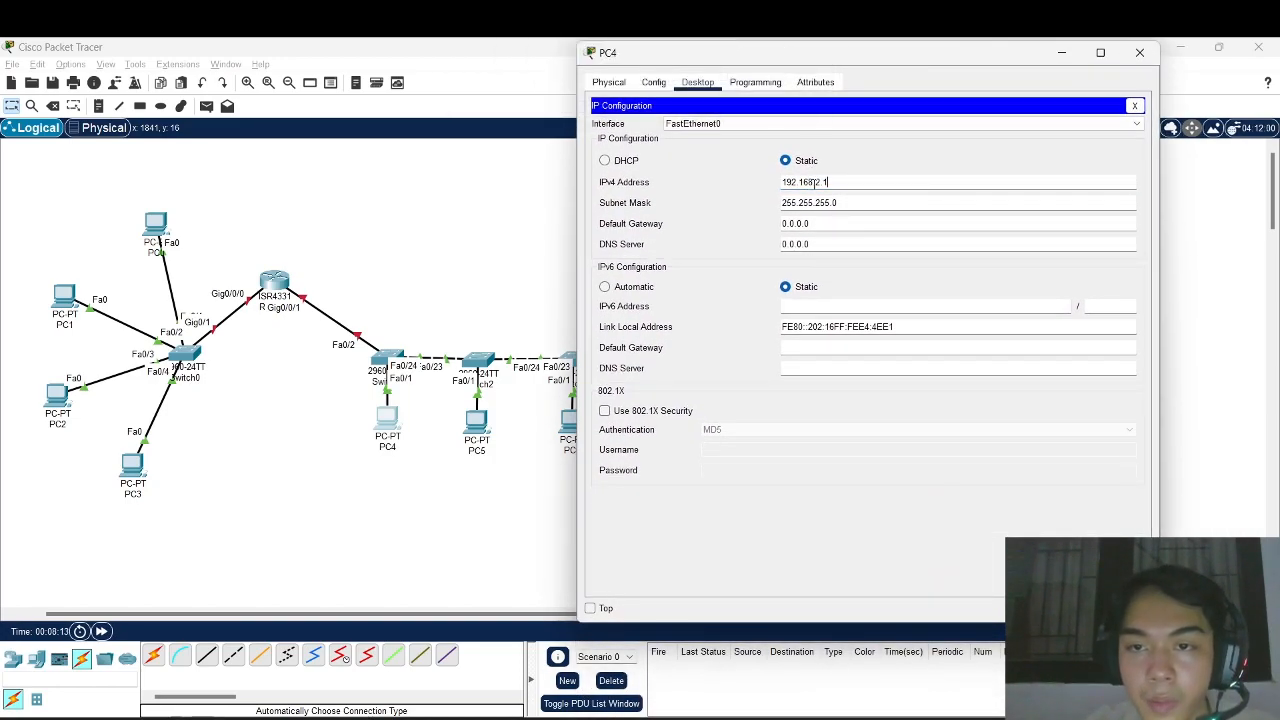
drag(823, 182, 757, 186)
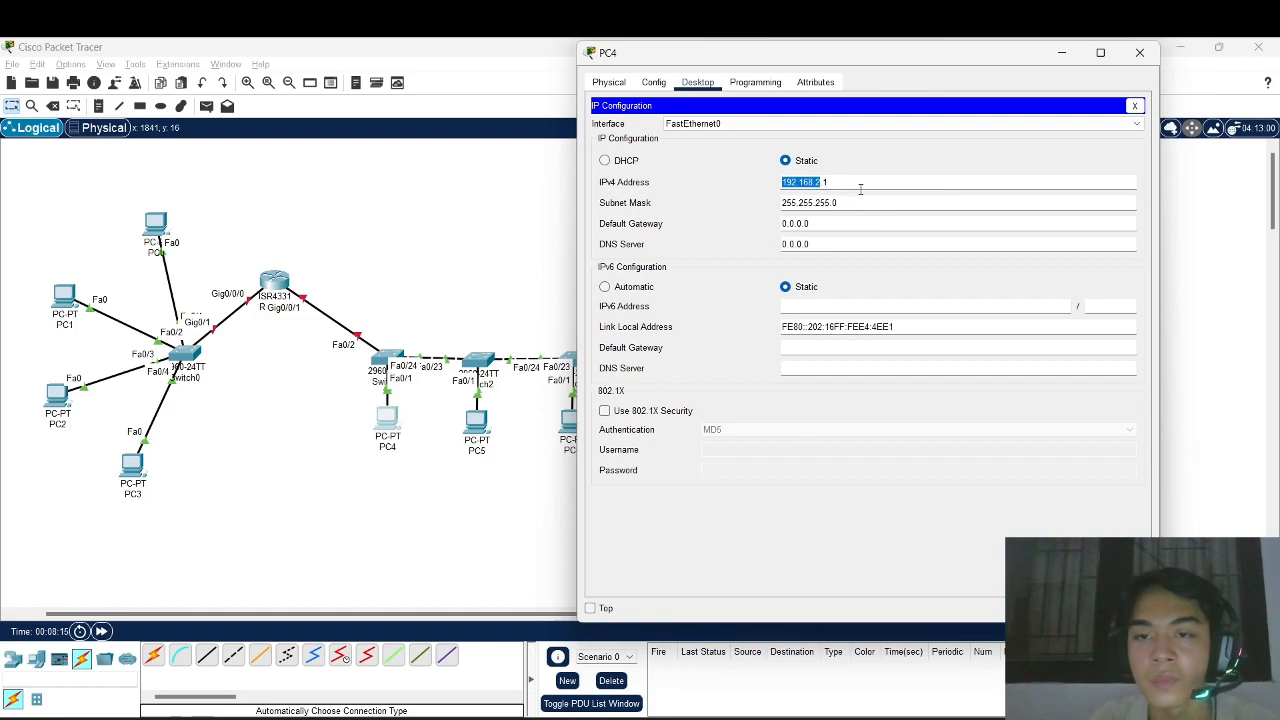
click(825, 182)
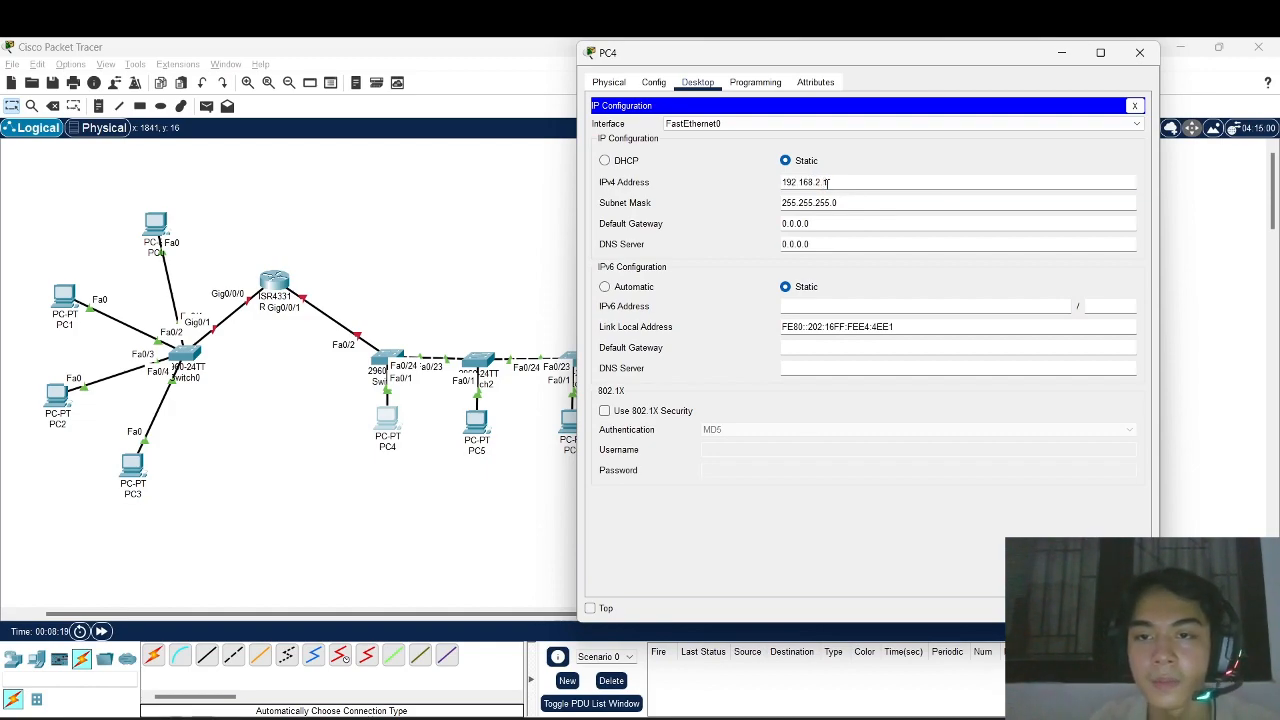
double_click(823, 182)
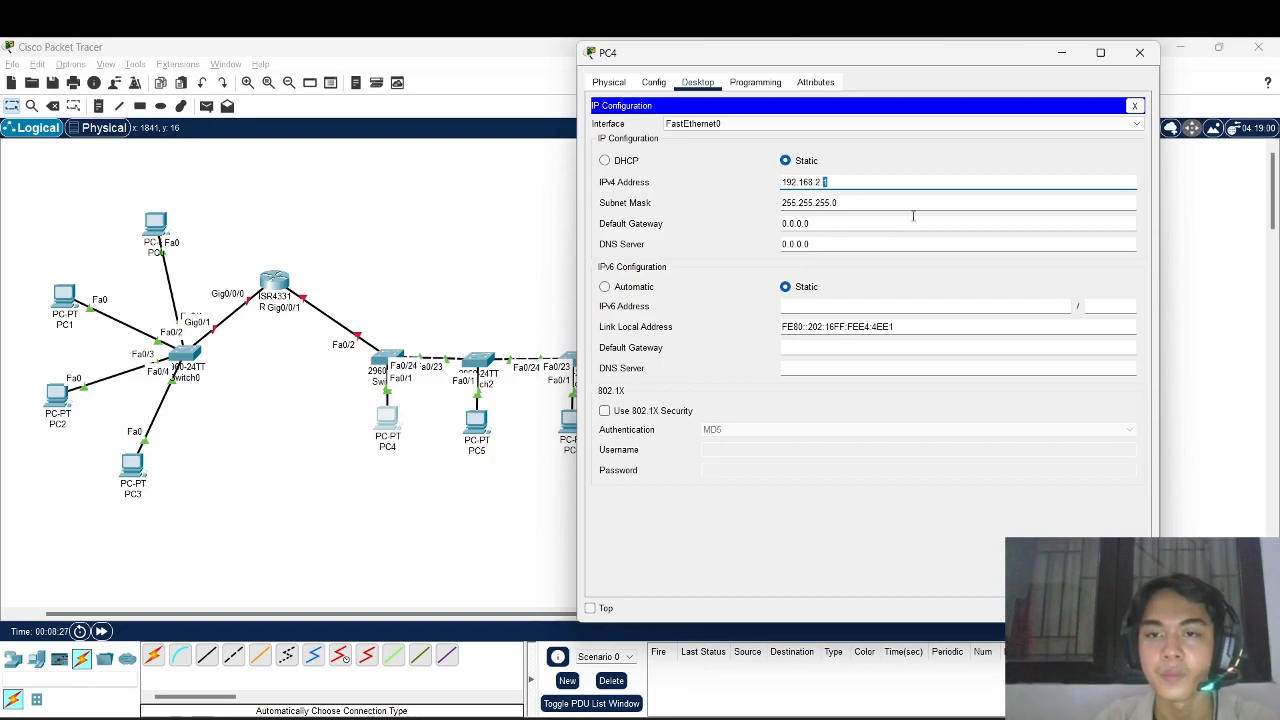
click(1063, 52)
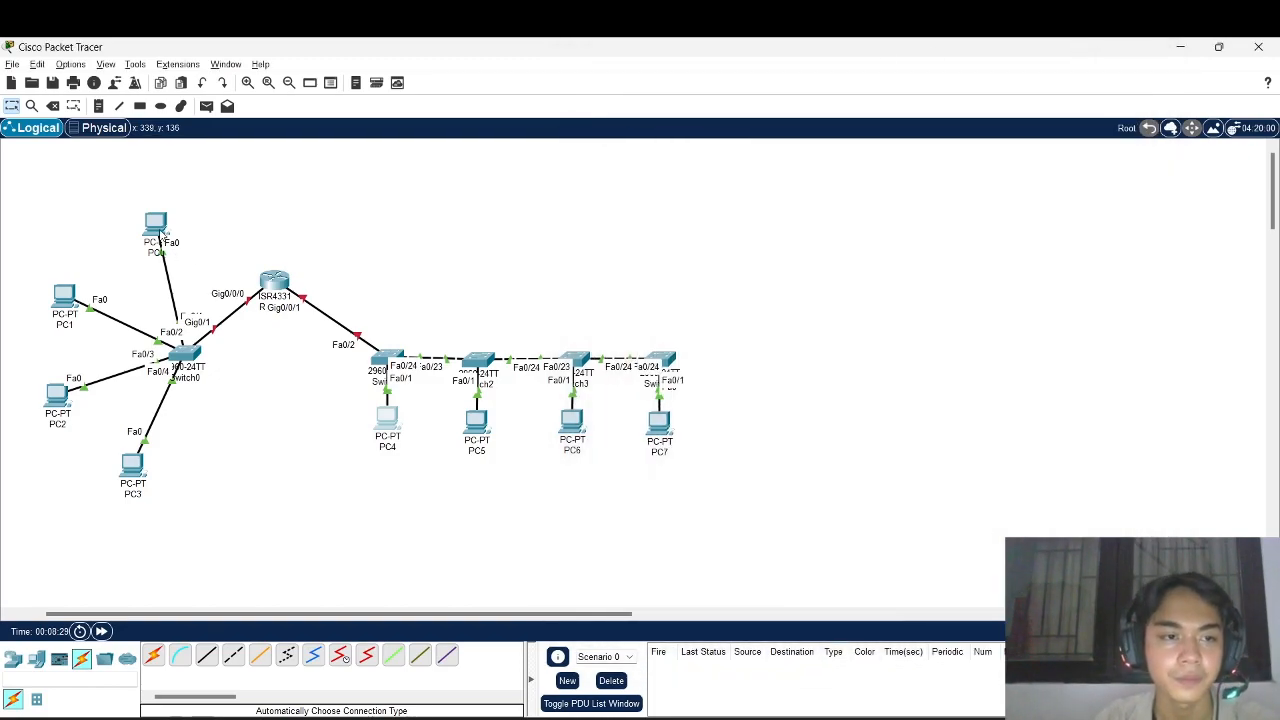
- Compare the network and host portions of PC0's and PC4's IPv4 addresses in their IP configurations
click(157, 228)
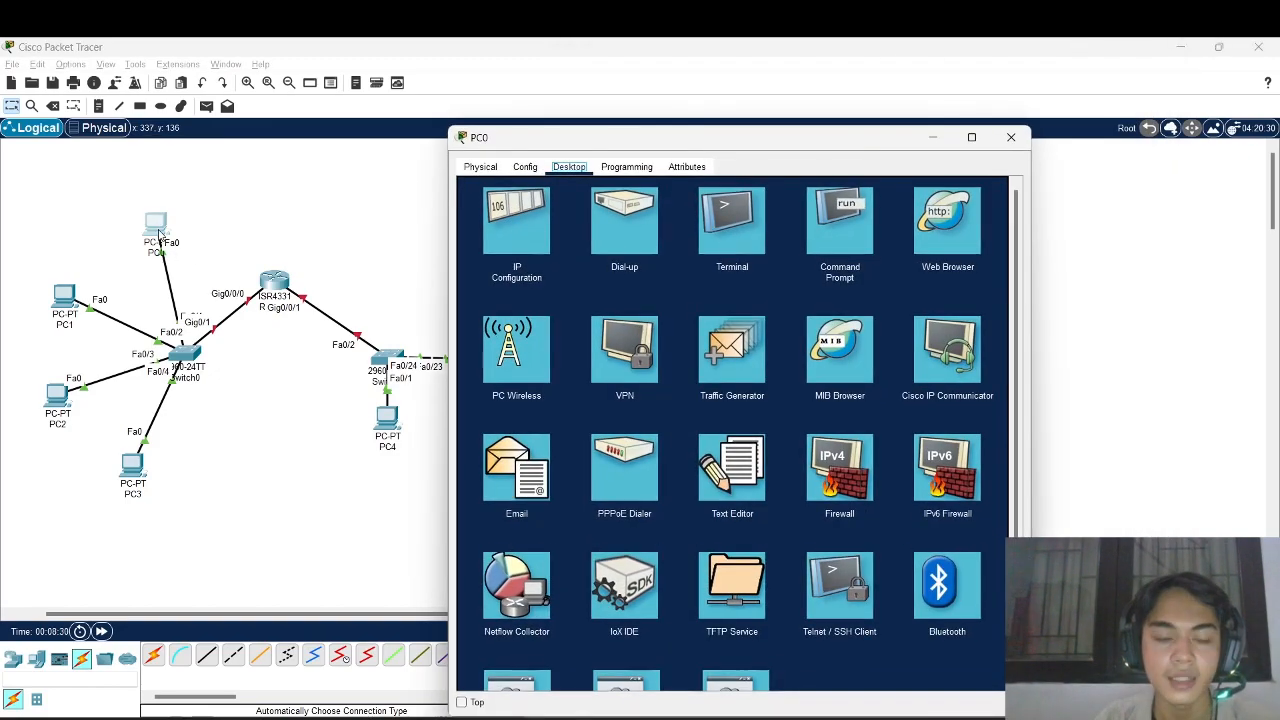
click(519, 240)
drag(686, 266, 625, 270)
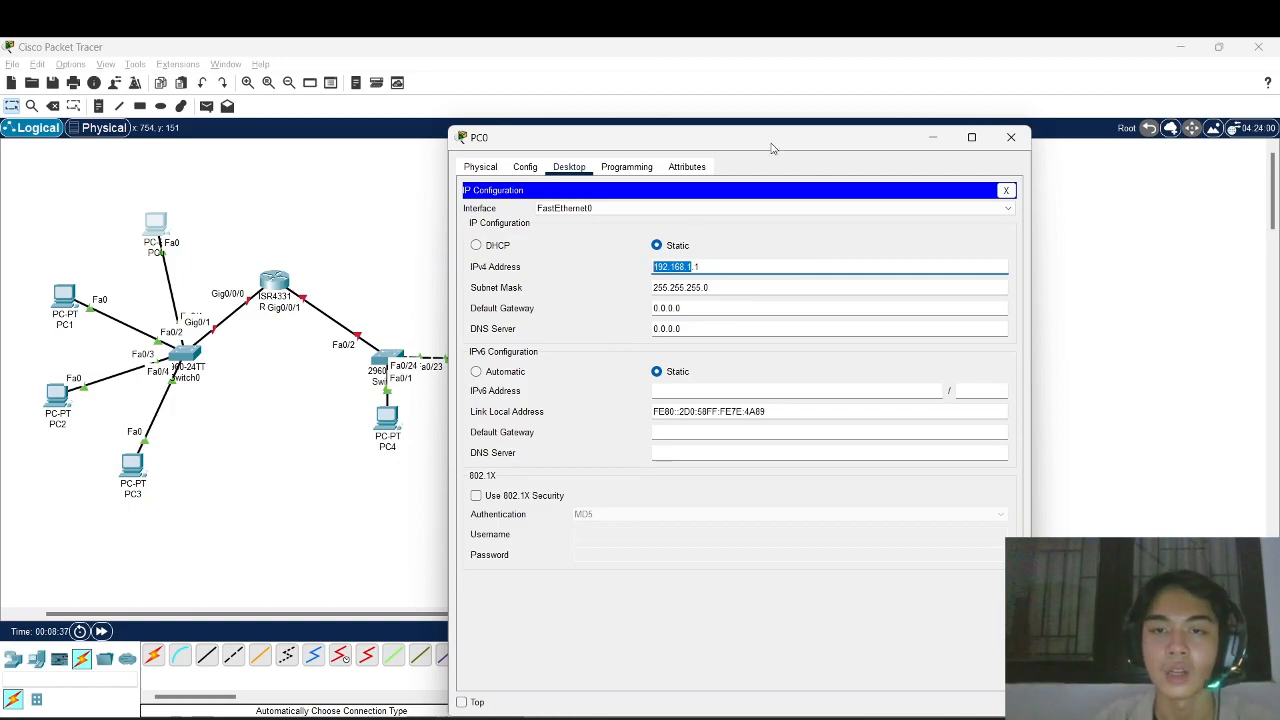
drag(771, 140, 966, 363)
click(386, 420)
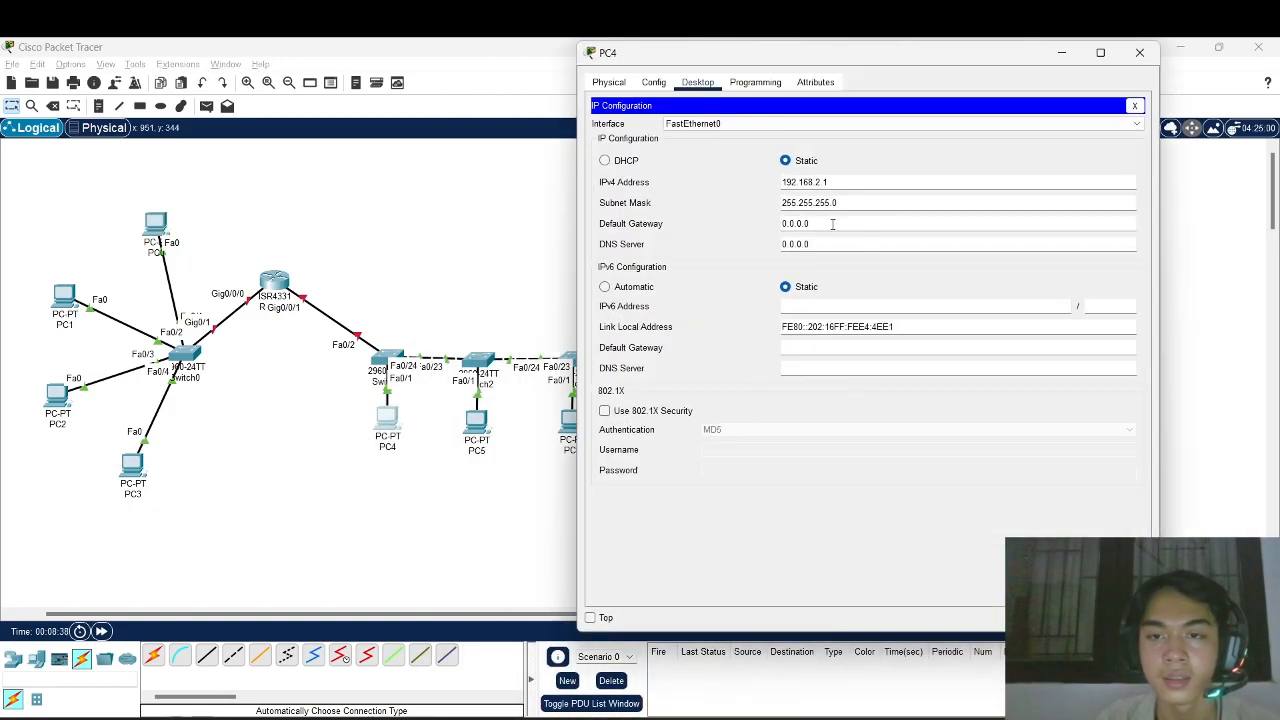
drag(820, 182, 778, 183)
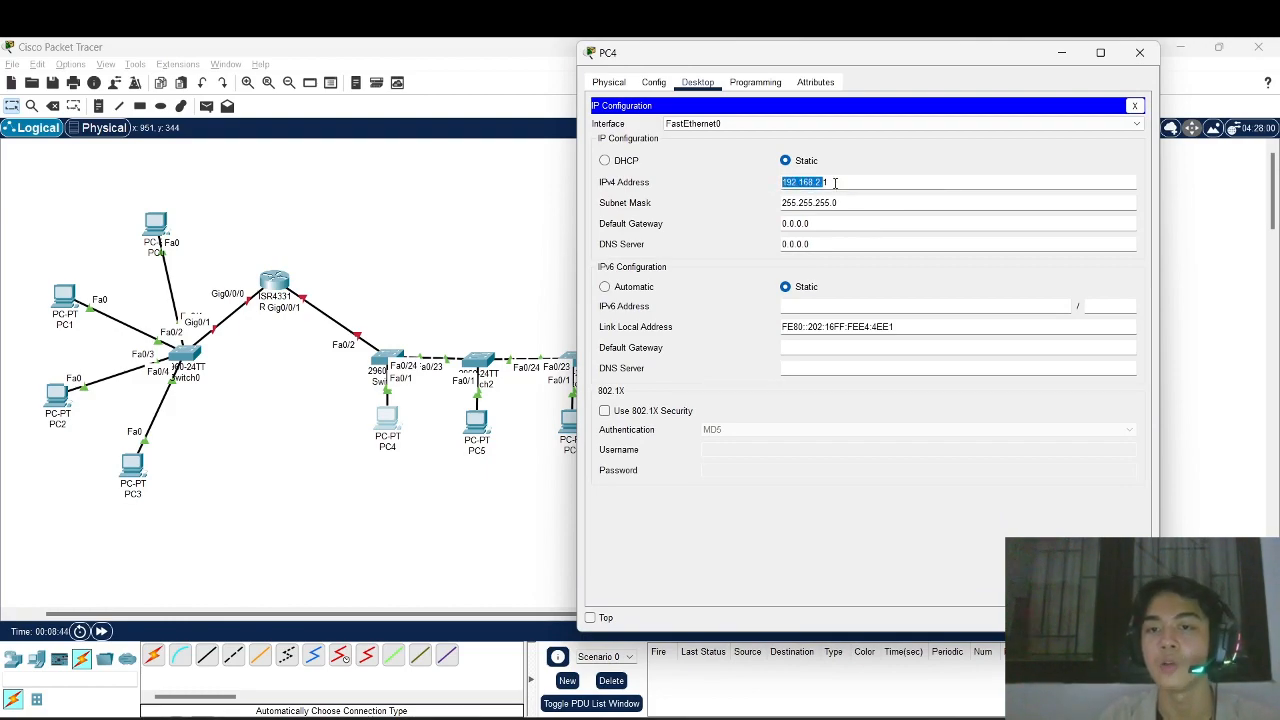
click(835, 183)
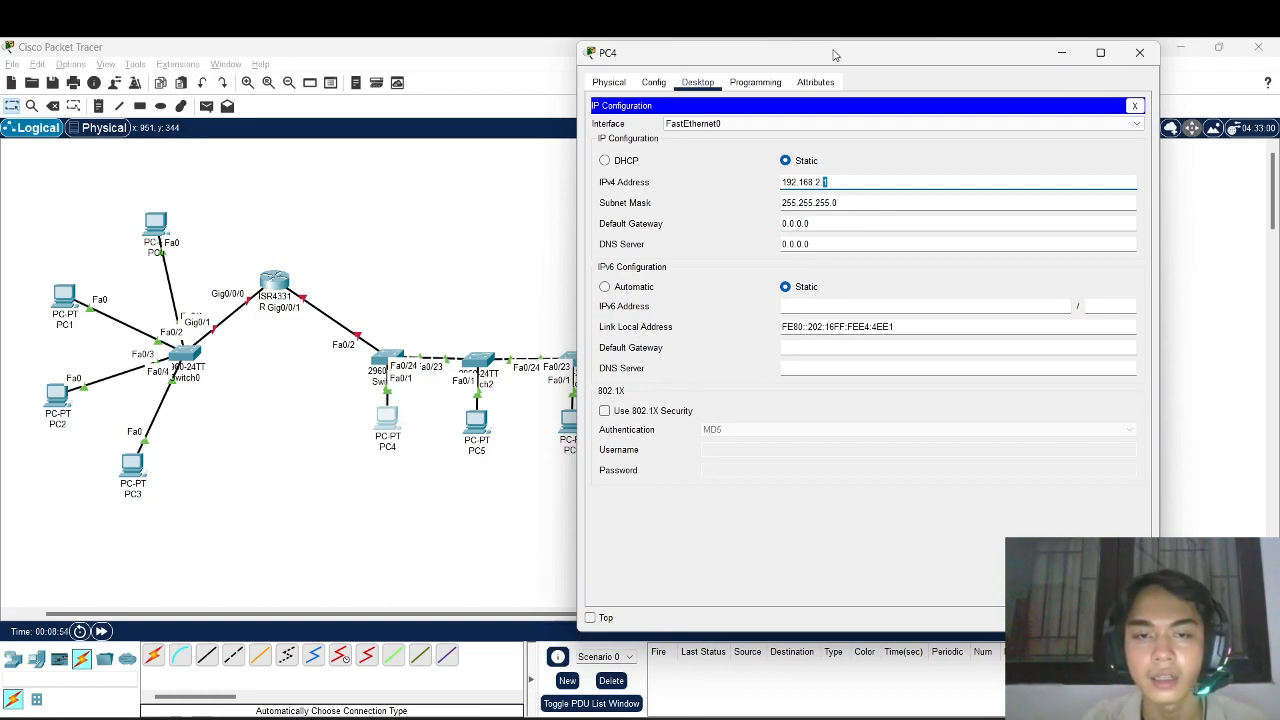
drag(791, 51, 1003, 330)
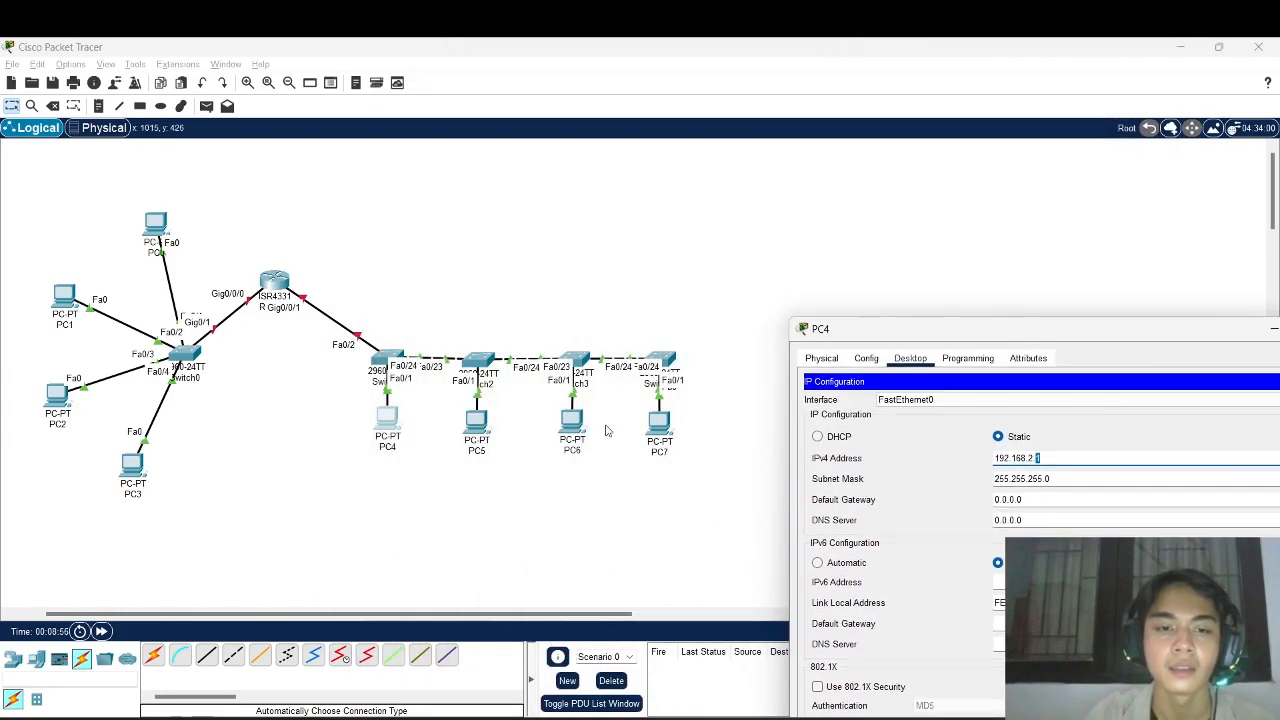
- Assign PC5's FastEthernet0 the static IPv4 address 192.168.2.2 and move its configuration window clear of the topology
click(478, 422)
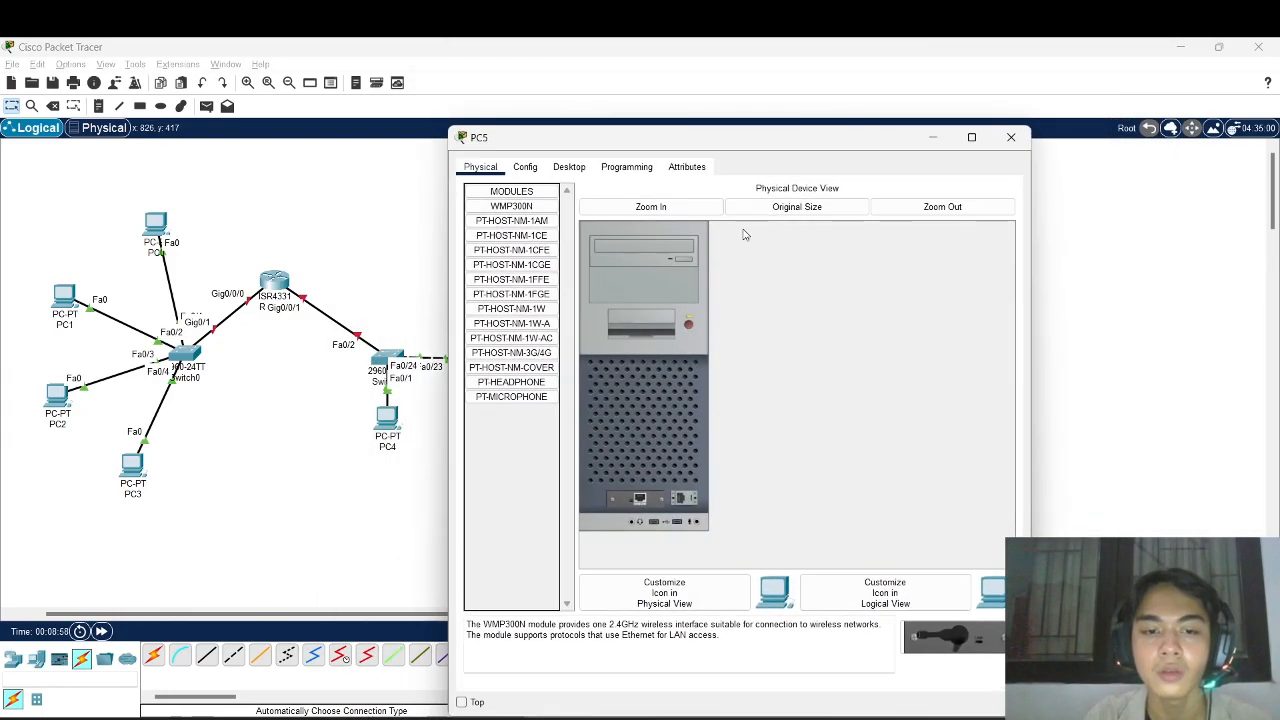
click(554, 171)
click(515, 224)
click(710, 266)
text(192)
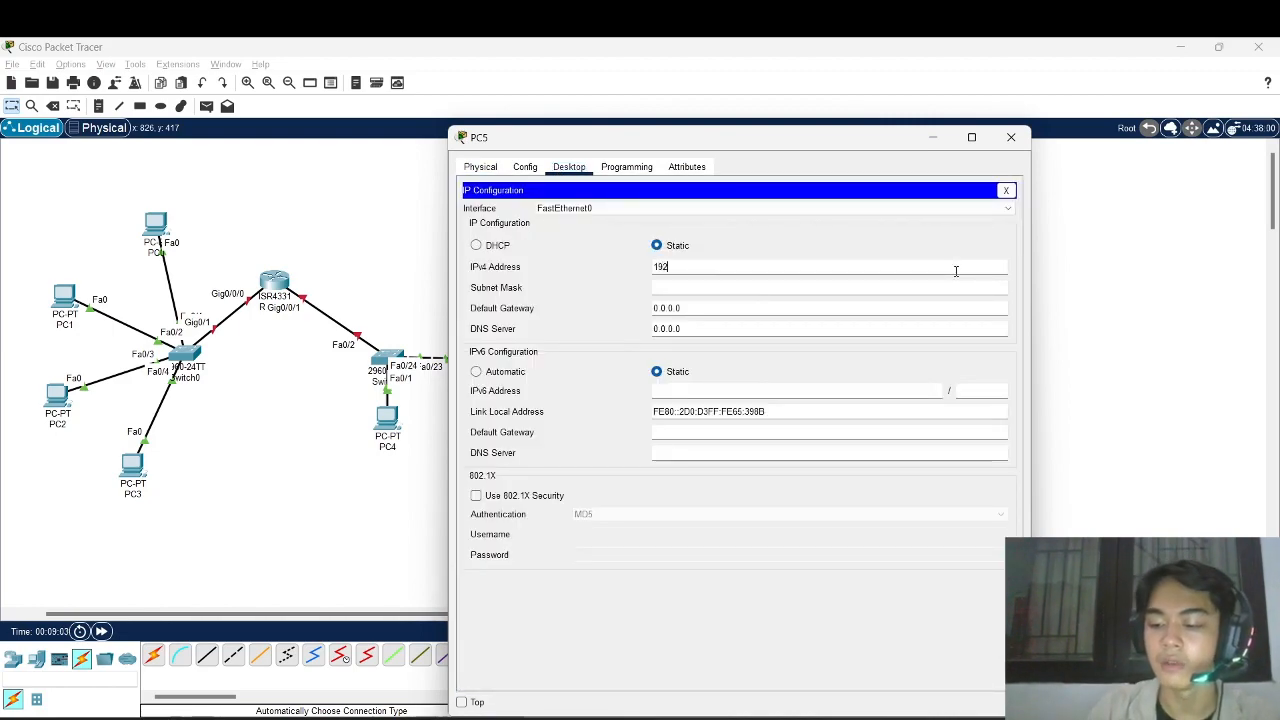
text(.168.2)
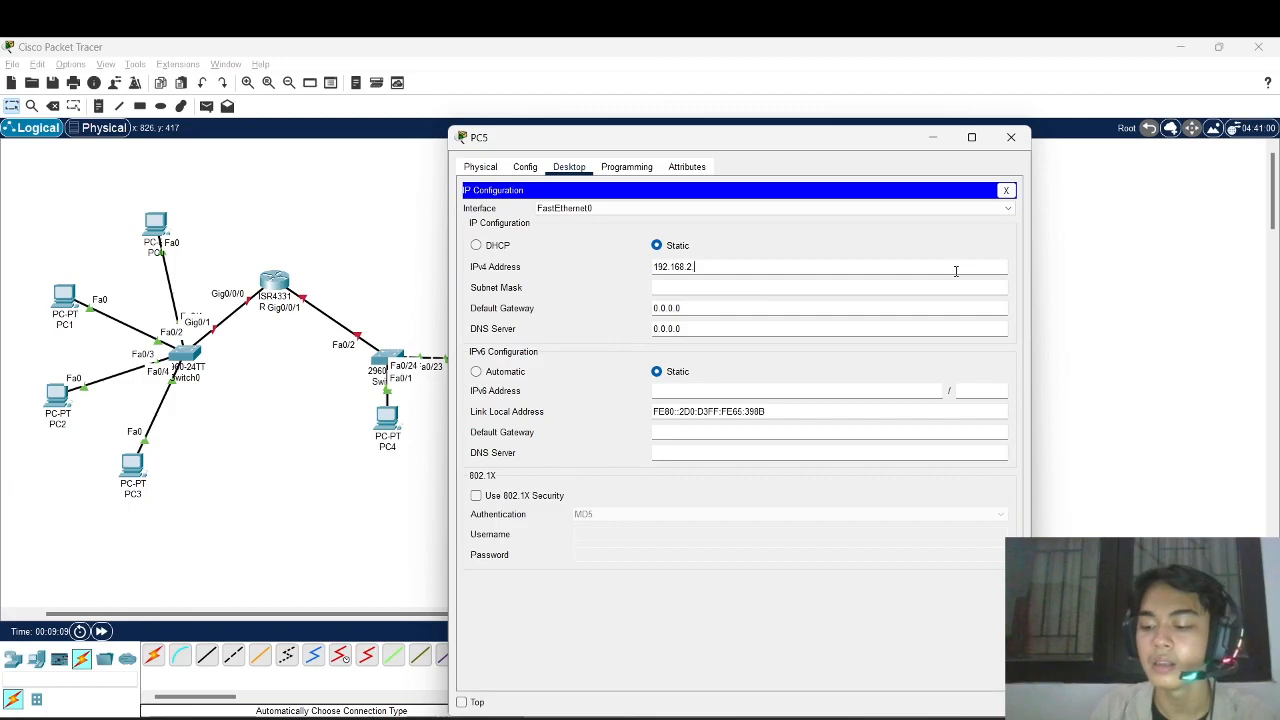
text(.2)
drag(700, 137, 1038, 158)
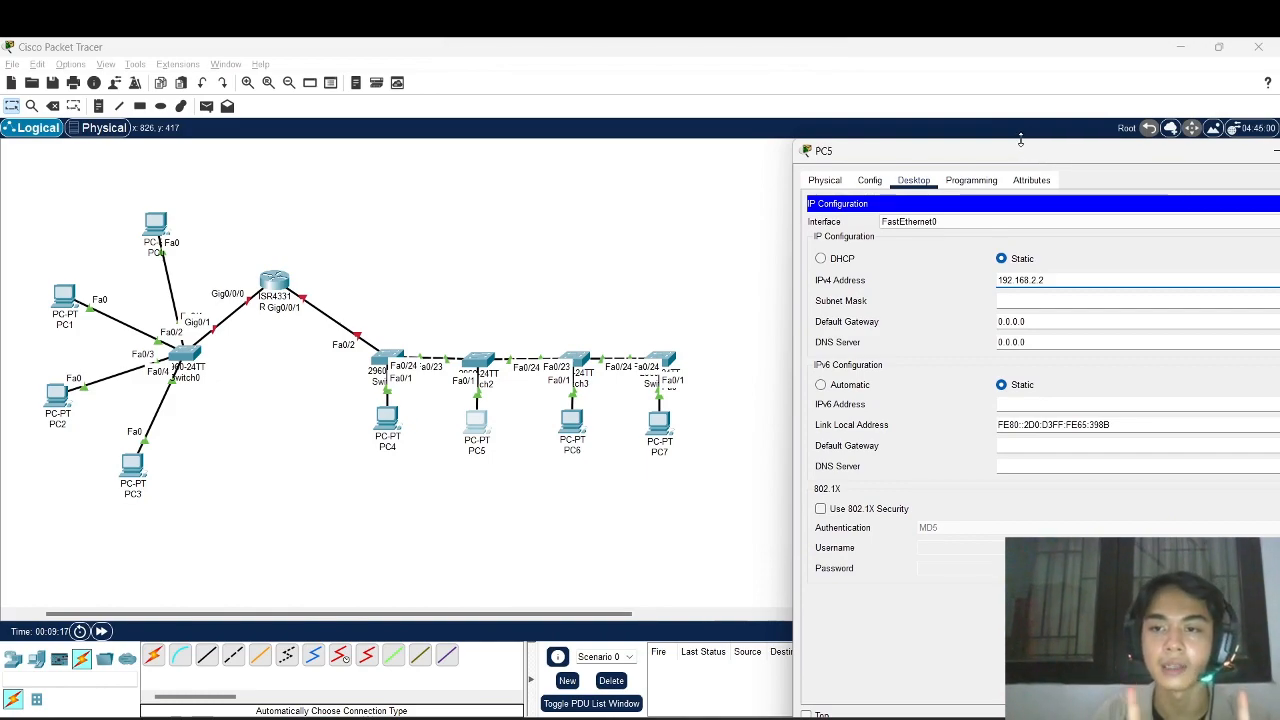
- Reuse a copy of PC5's IPv4 address to give PC6 the static address 192.168.2.3 with subnet mask 255.255.255.0
double_click(1054, 279)
key(ctrl+c)
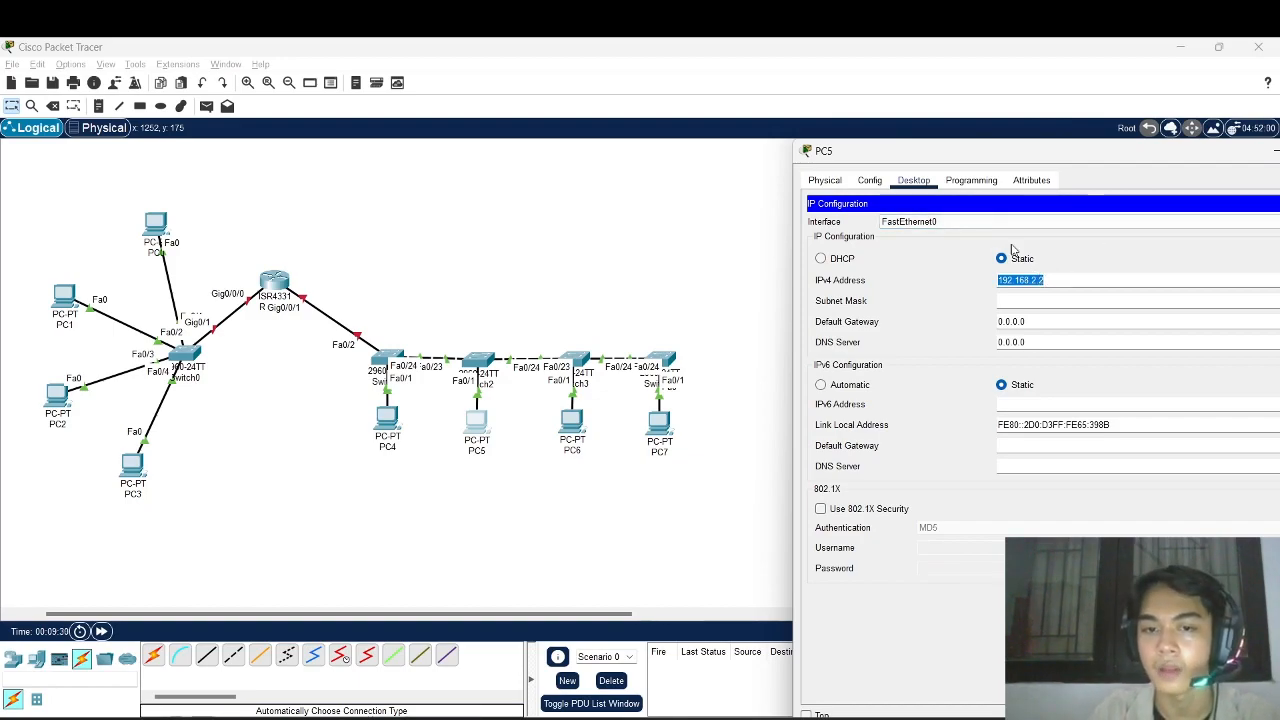
click(573, 425)
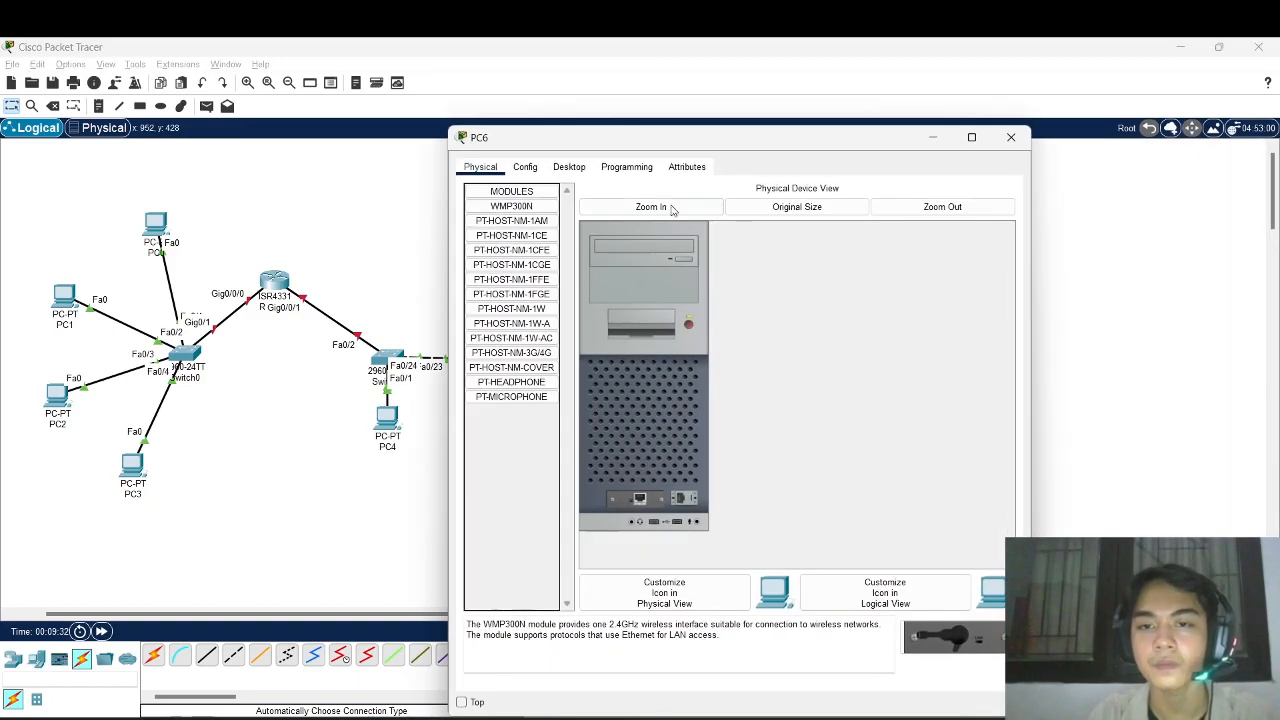
click(560, 168)
click(515, 218)
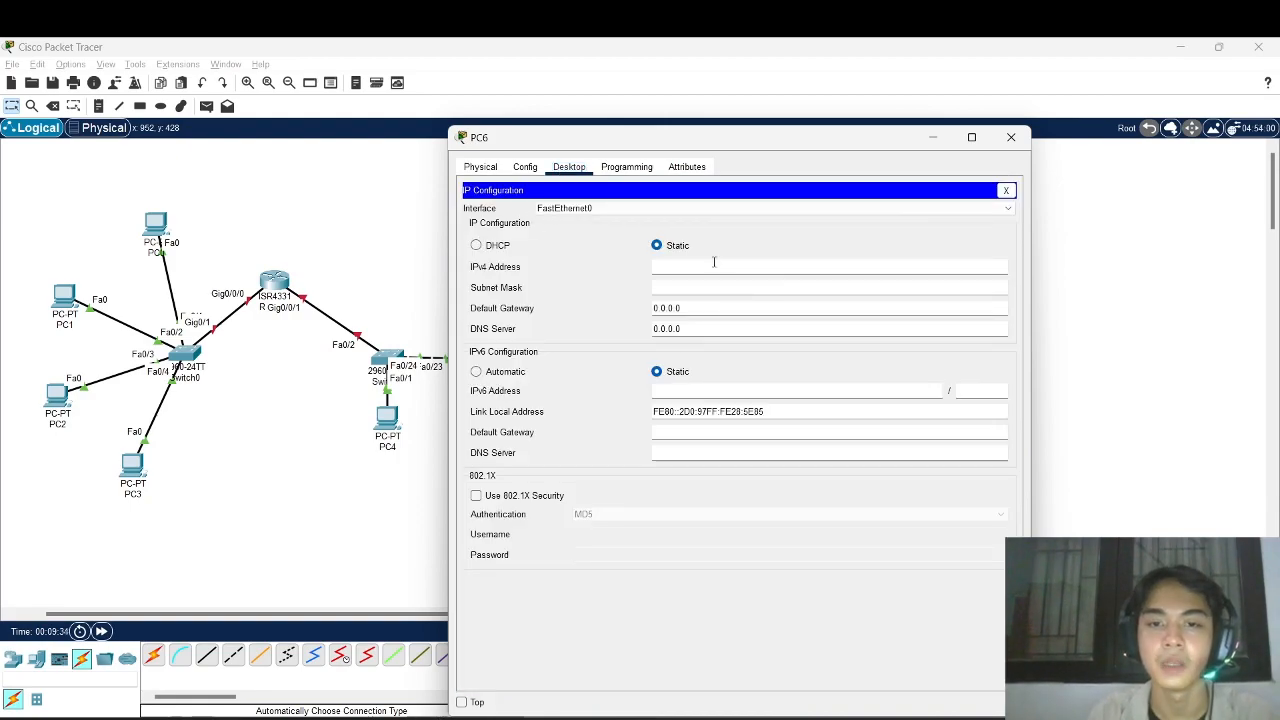
key(ctrl+v)
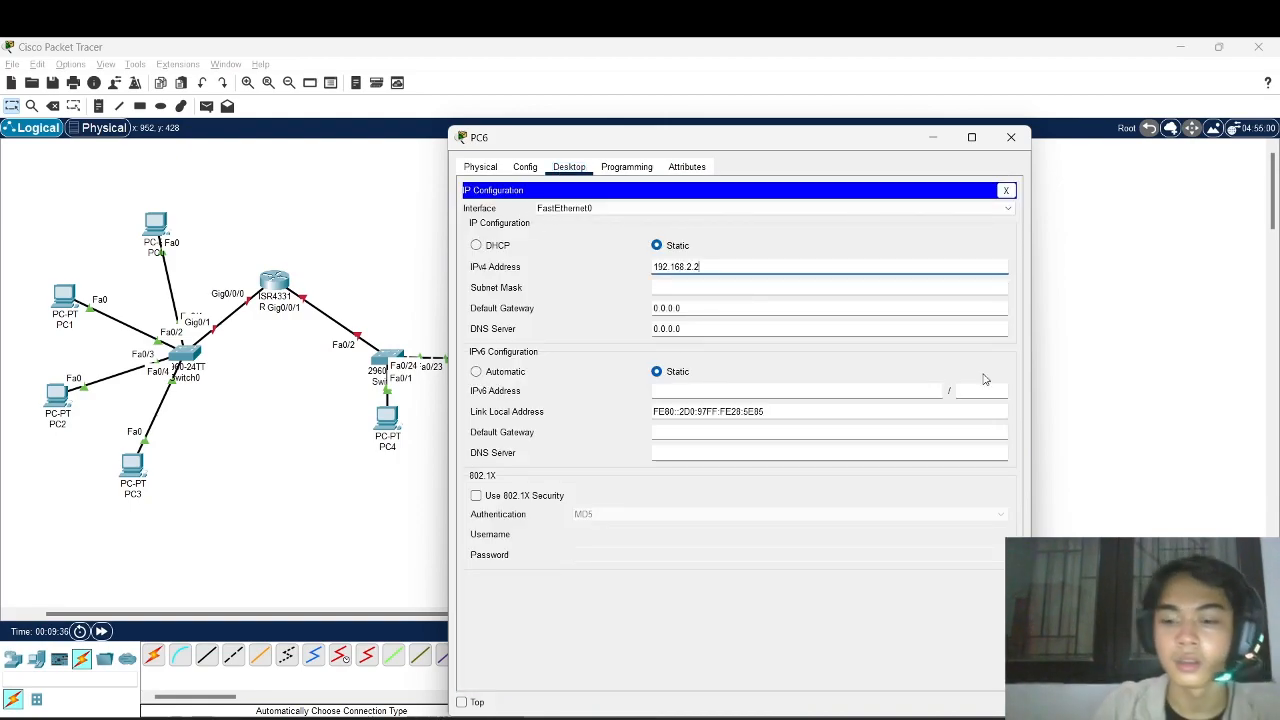
key(BackSpace)
text(3)
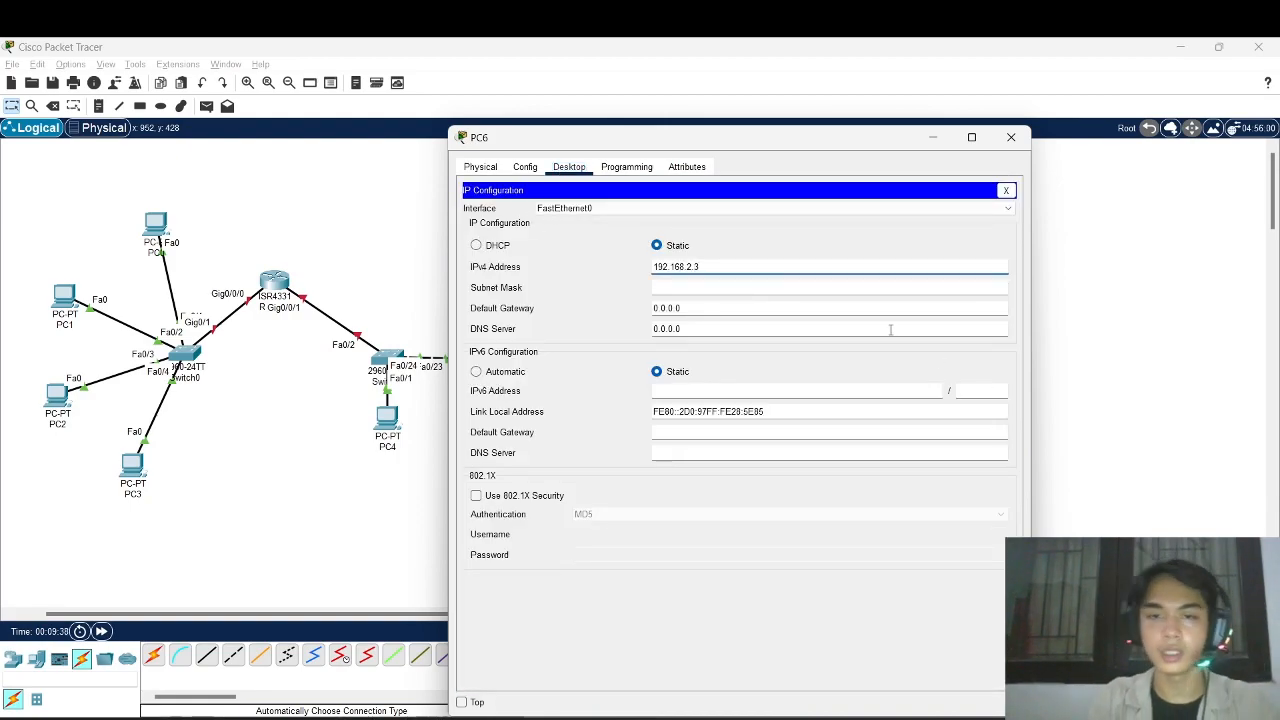
key(Return)
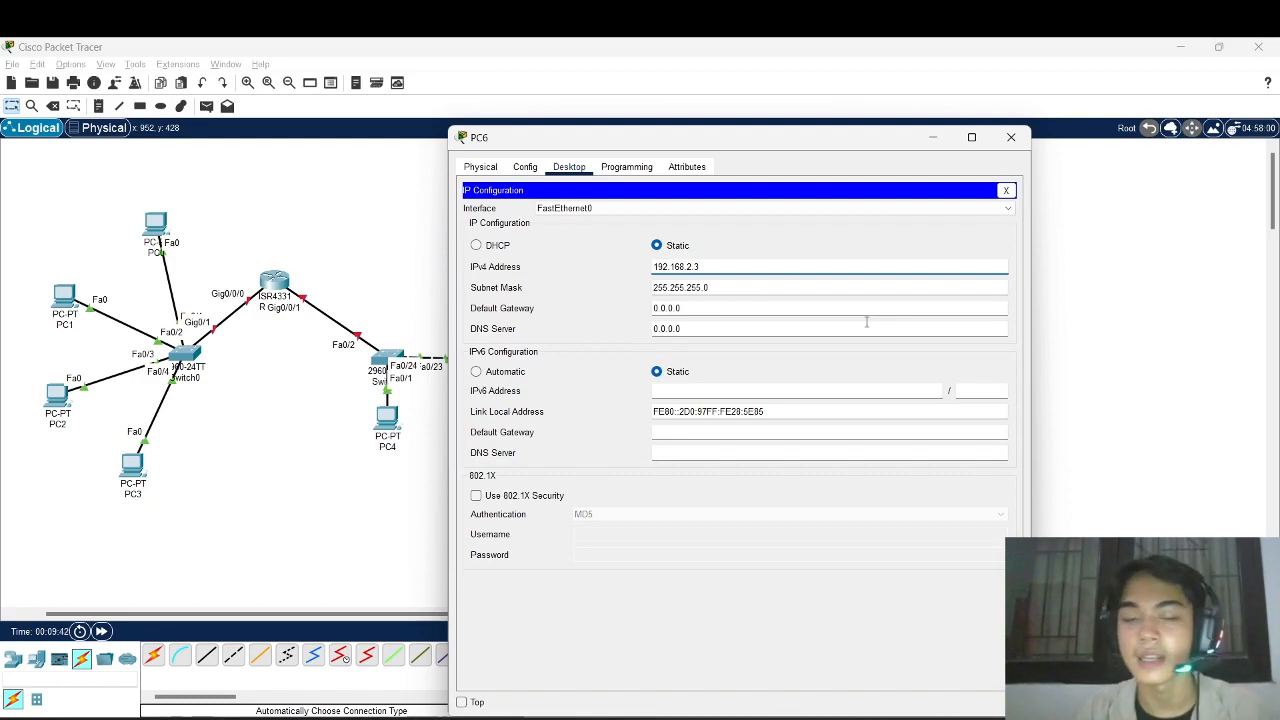
- Examine how PC6's subnet mask octets relate to its IPv4 address and close its configuration window
click(700, 287)
triple_click(647, 287)
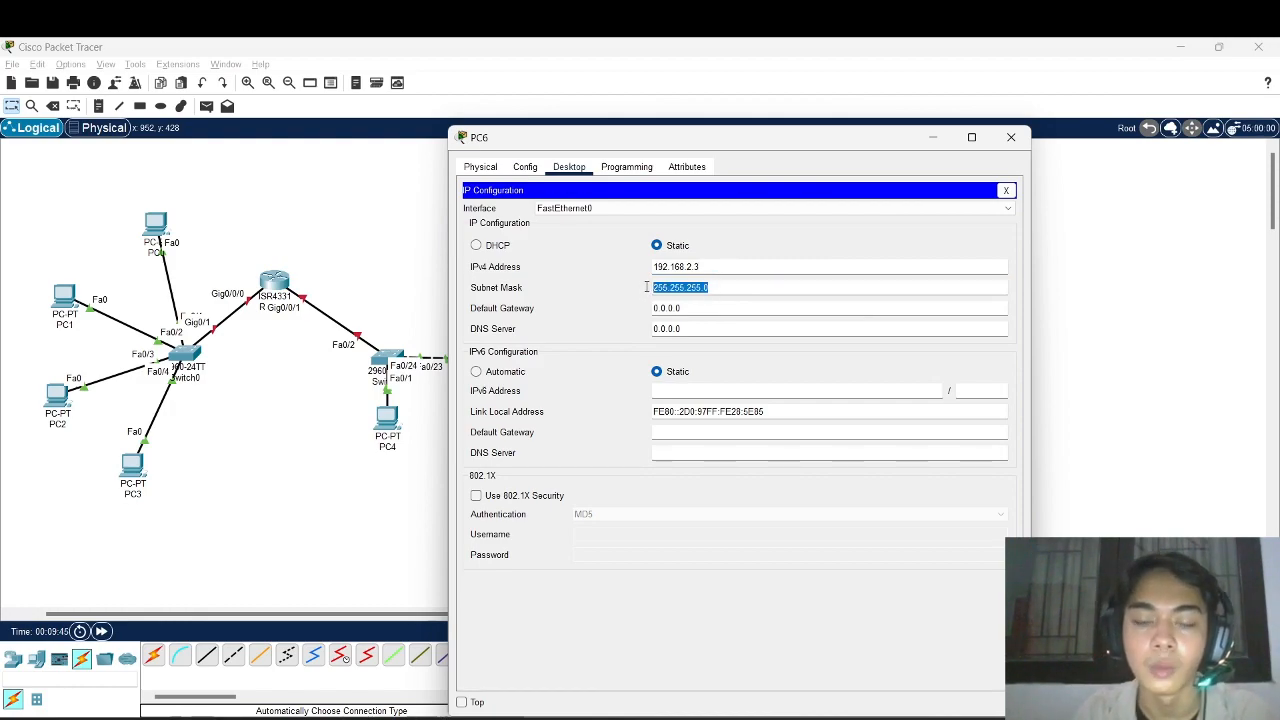
click(718, 286)
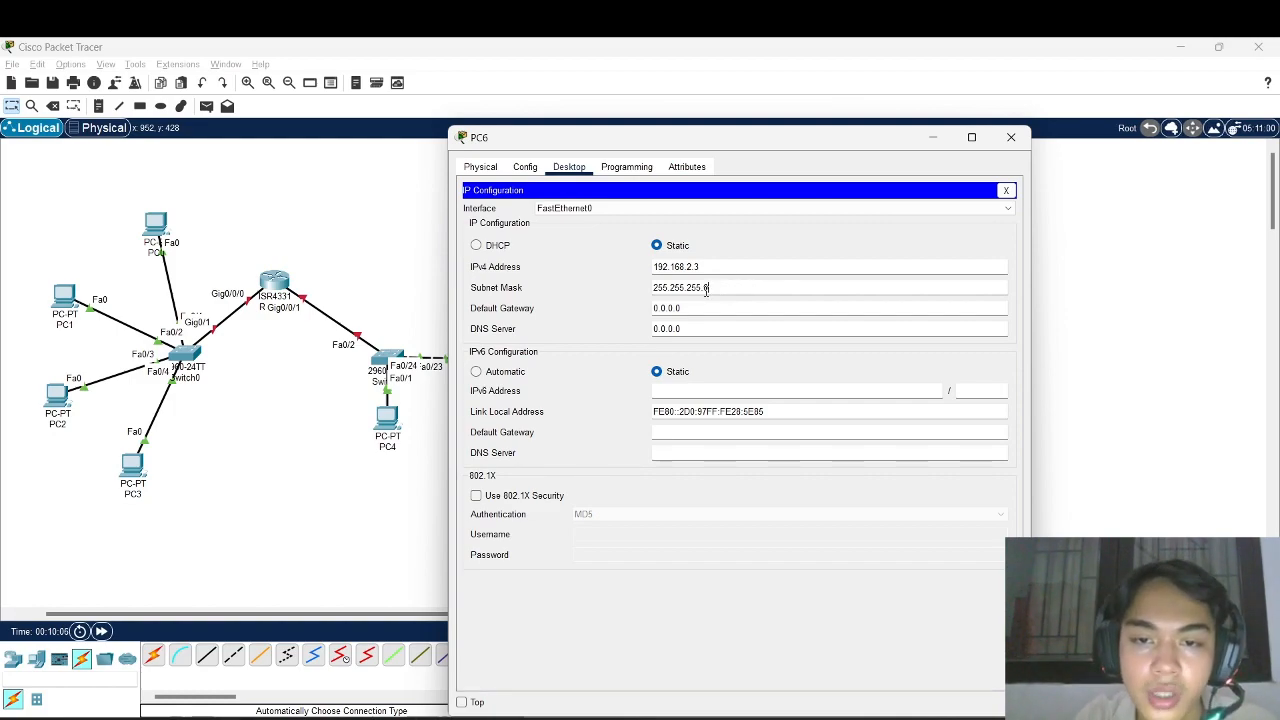
double_click(713, 287)
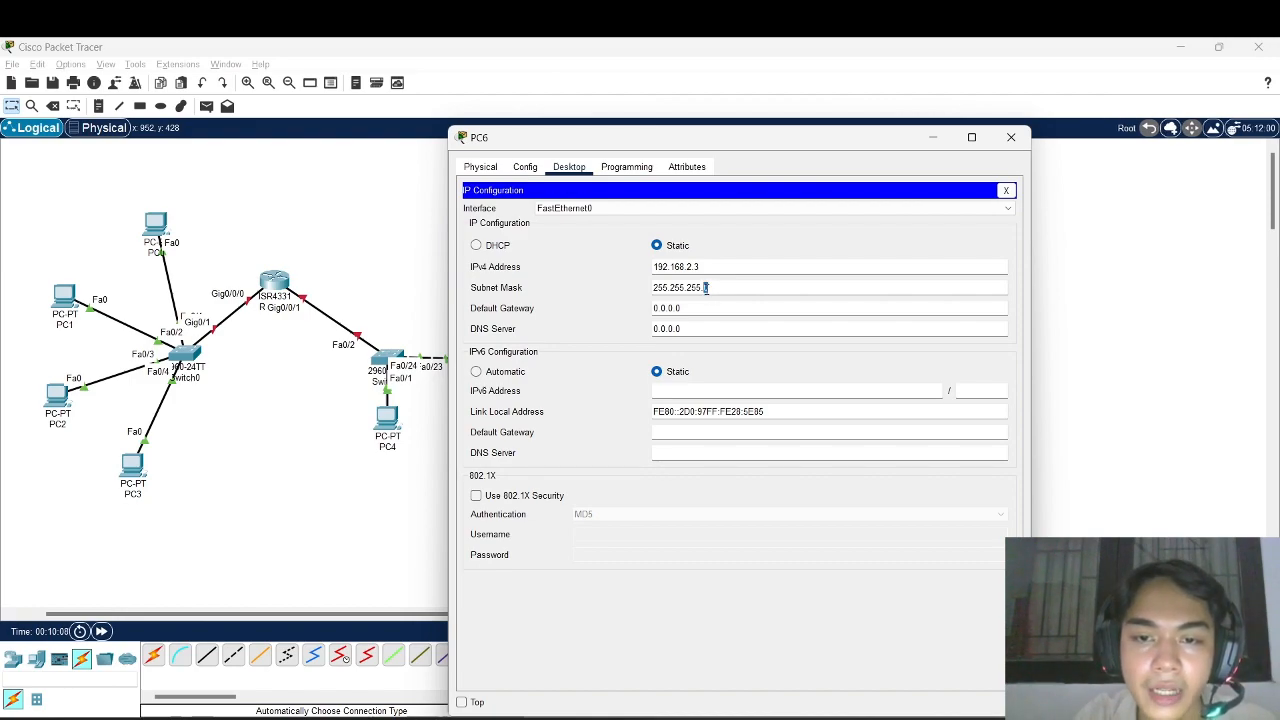
click(727, 288)
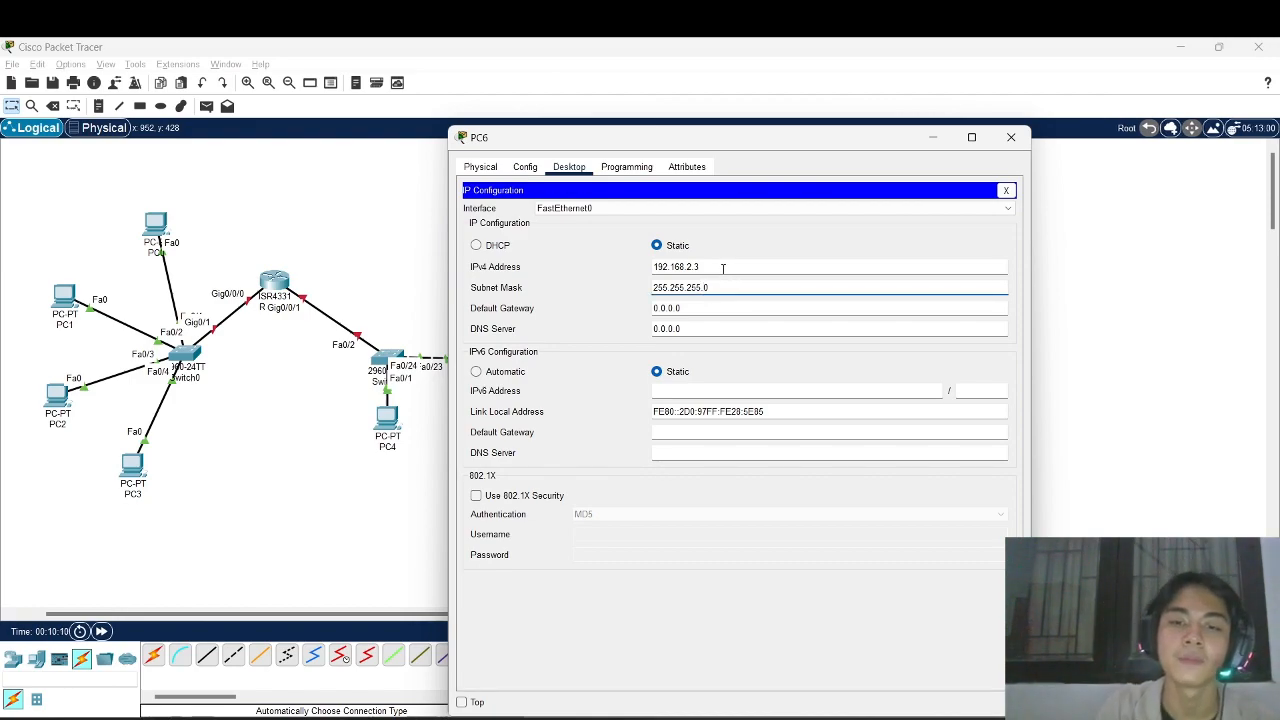
click(723, 268)
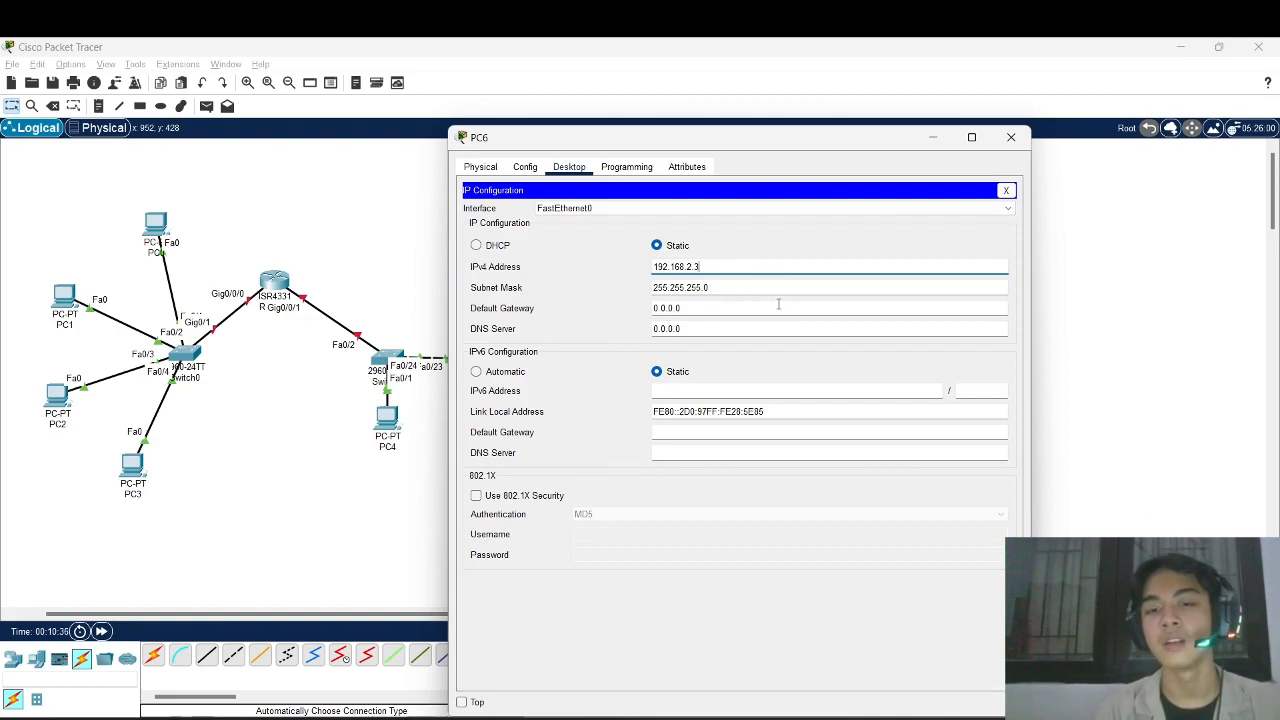
click(711, 288)
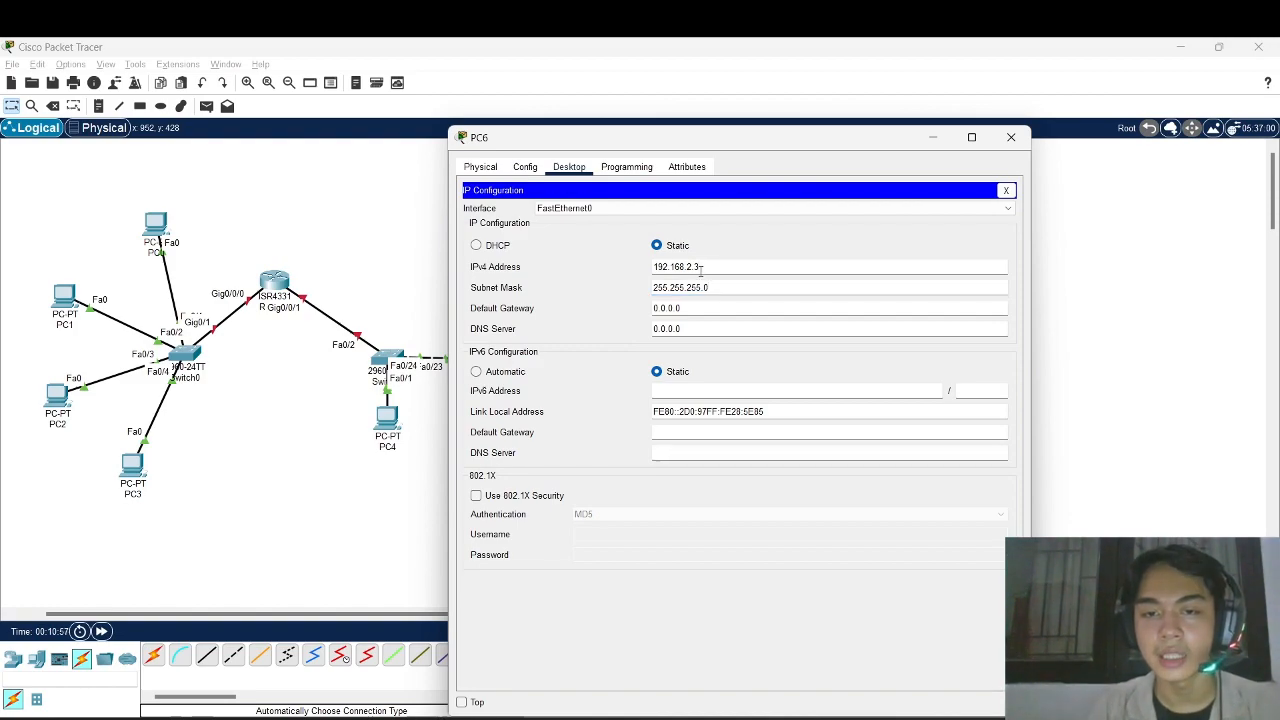
double_click(700, 268)
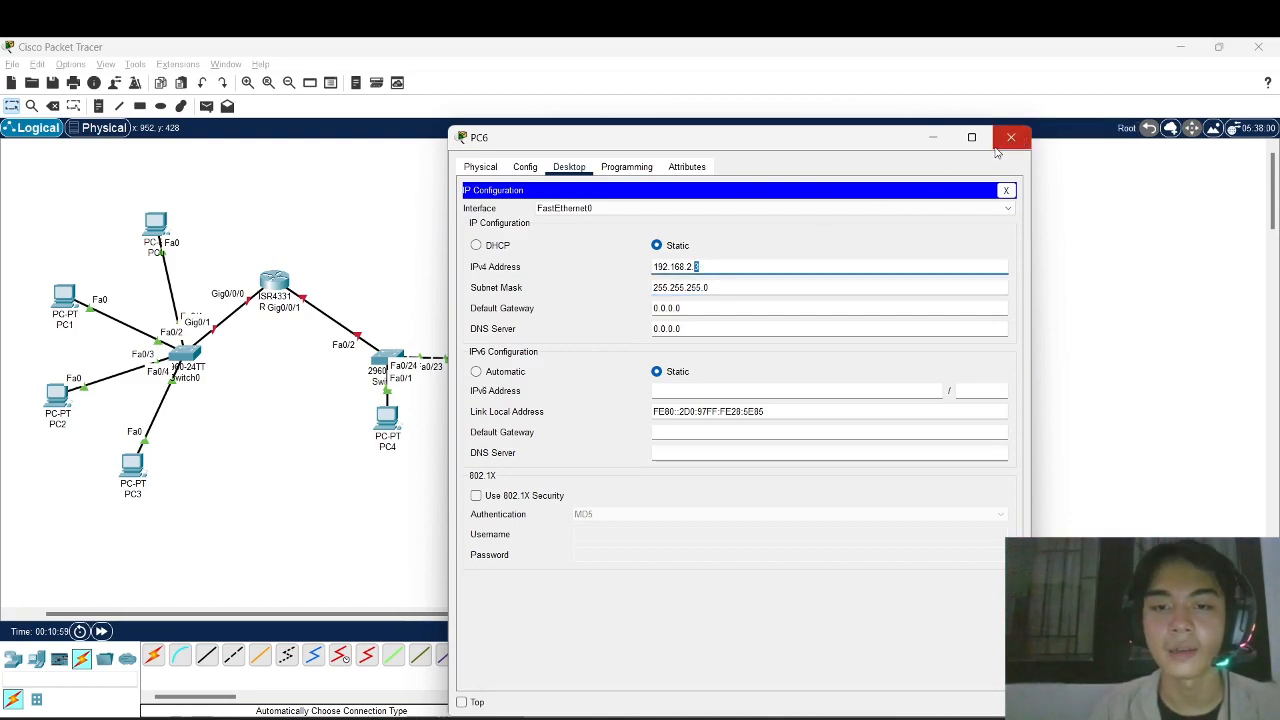
click(521, 290)
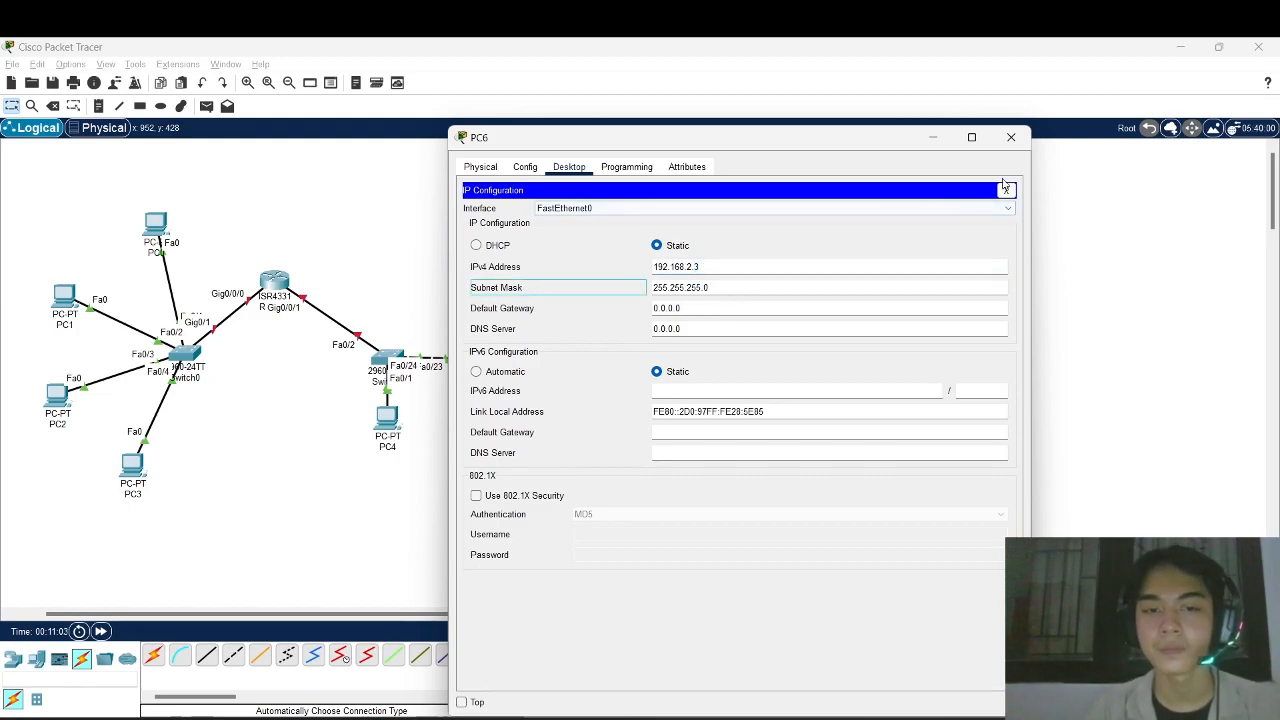
click(1011, 137)
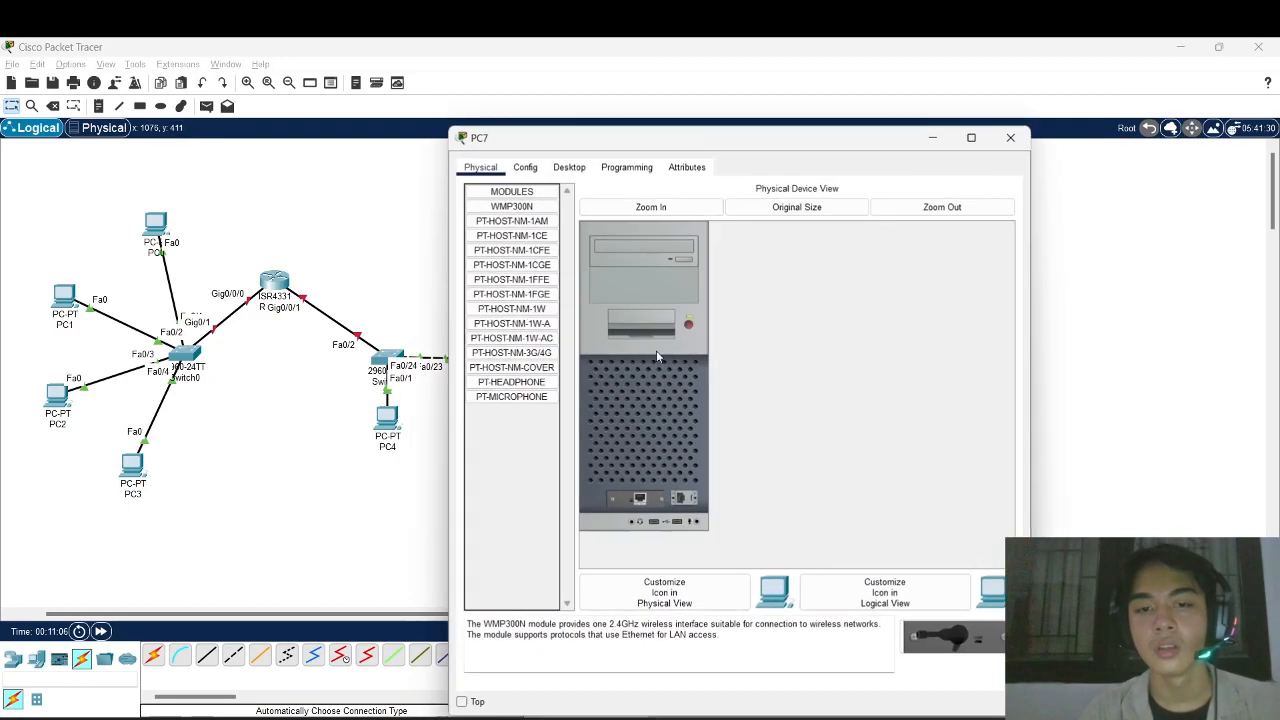
- Look through PC7's FastEthernet0 settings, Command Prompt and IP configuration as alternative places to set its address
click(659, 422)
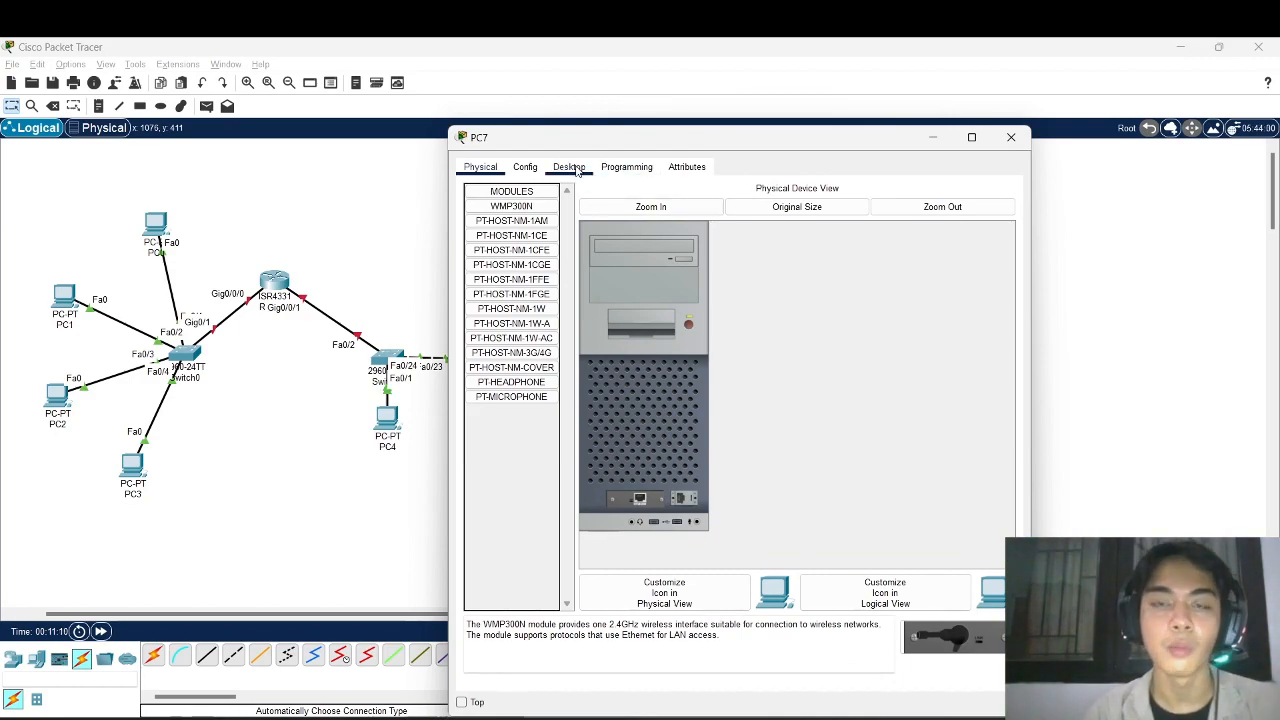
click(528, 168)
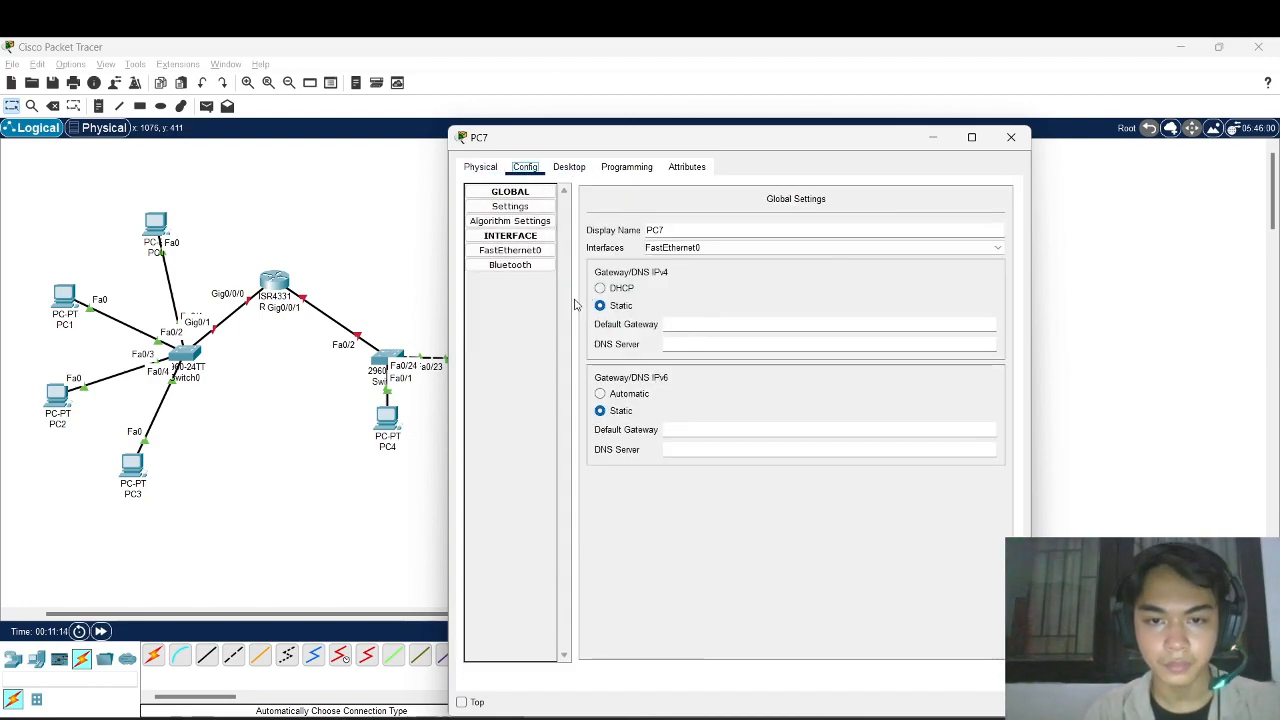
click(512, 250)
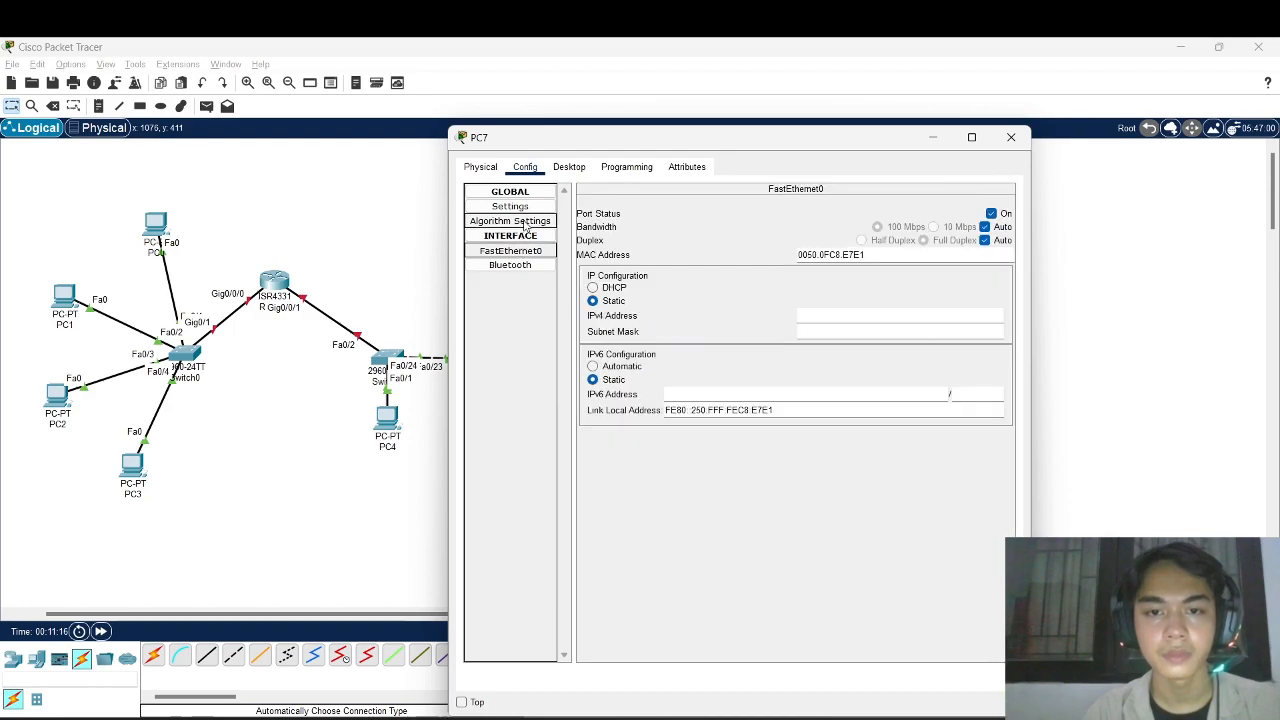
click(569, 167)
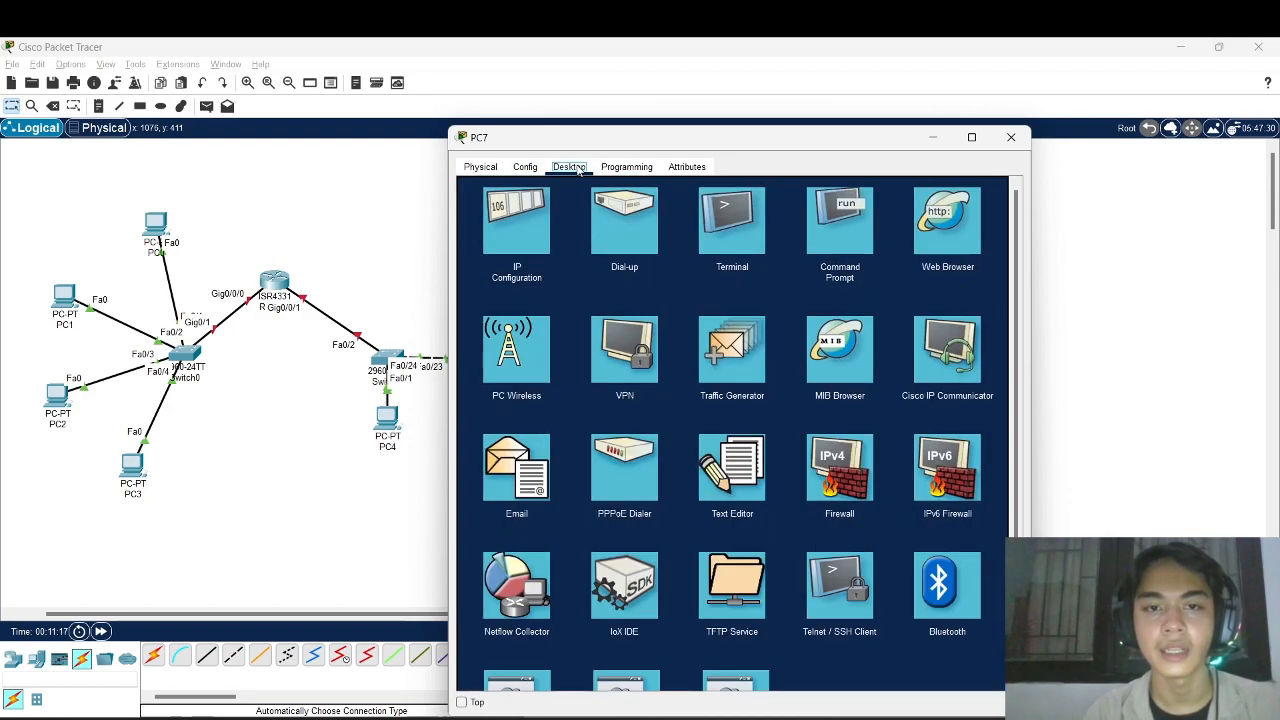
click(862, 233)
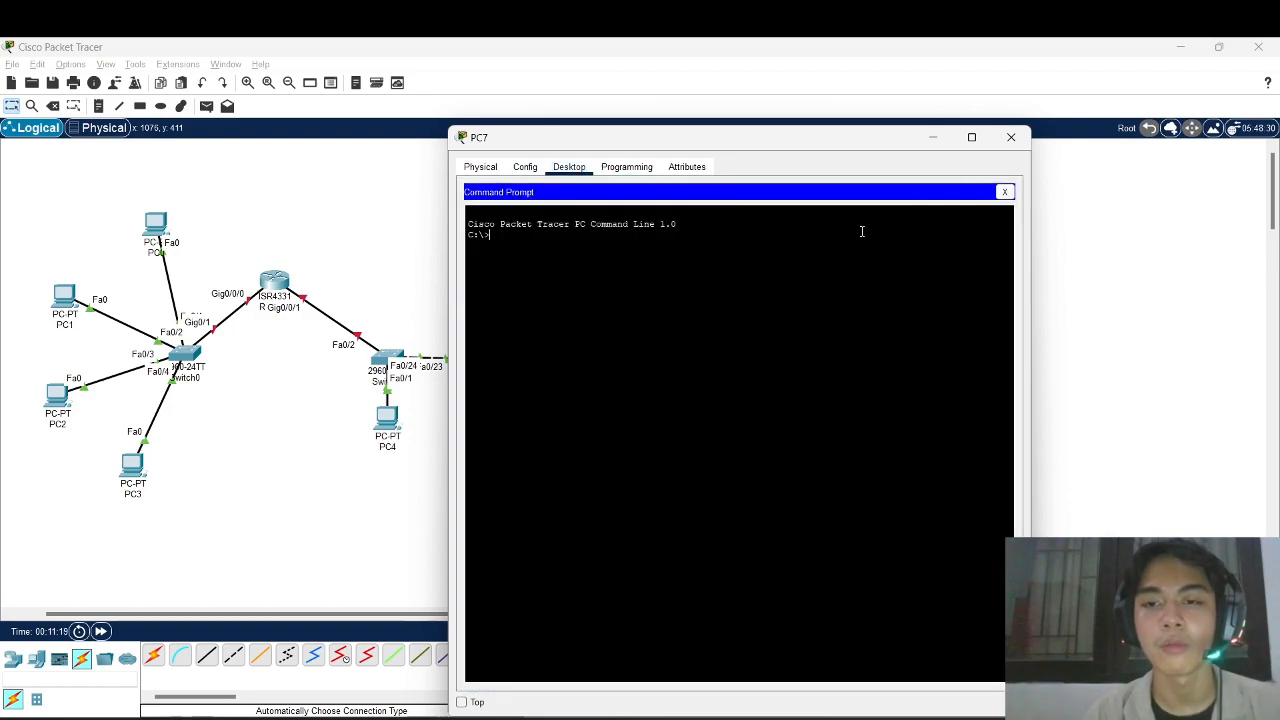
click(520, 170)
click(566, 168)
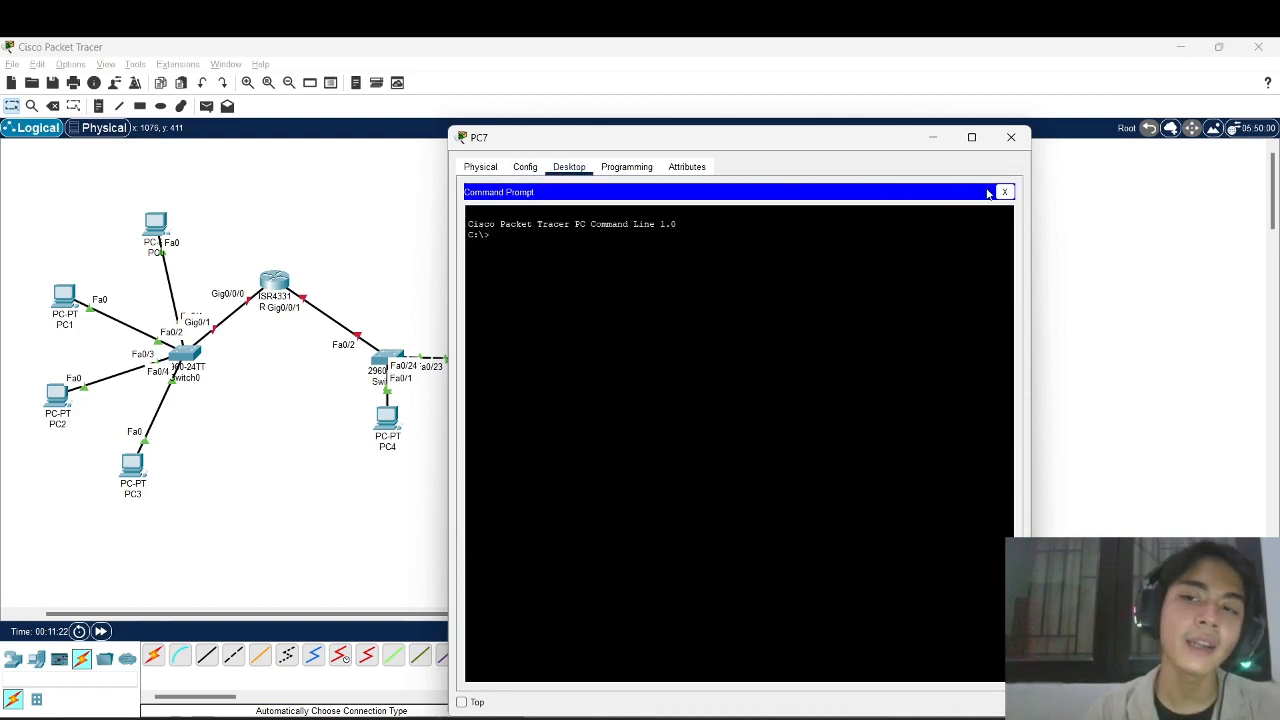
click(1004, 192)
click(524, 218)
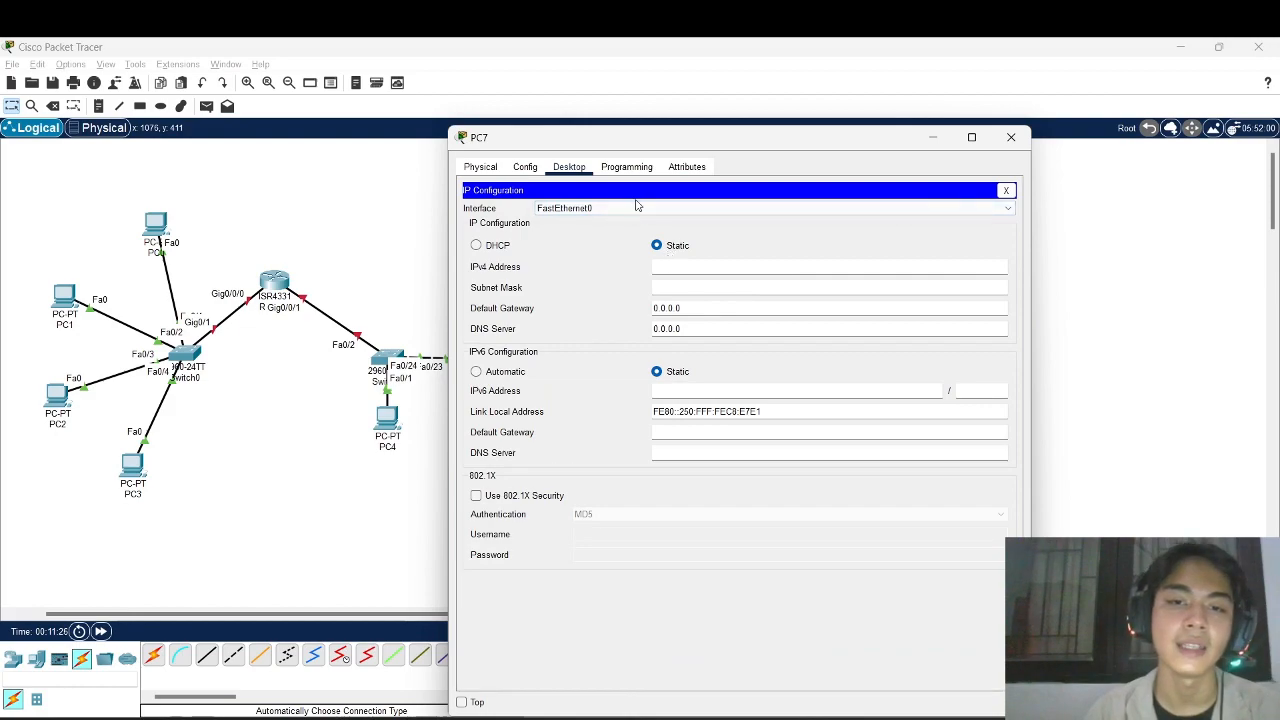
click(627, 166)
click(578, 168)
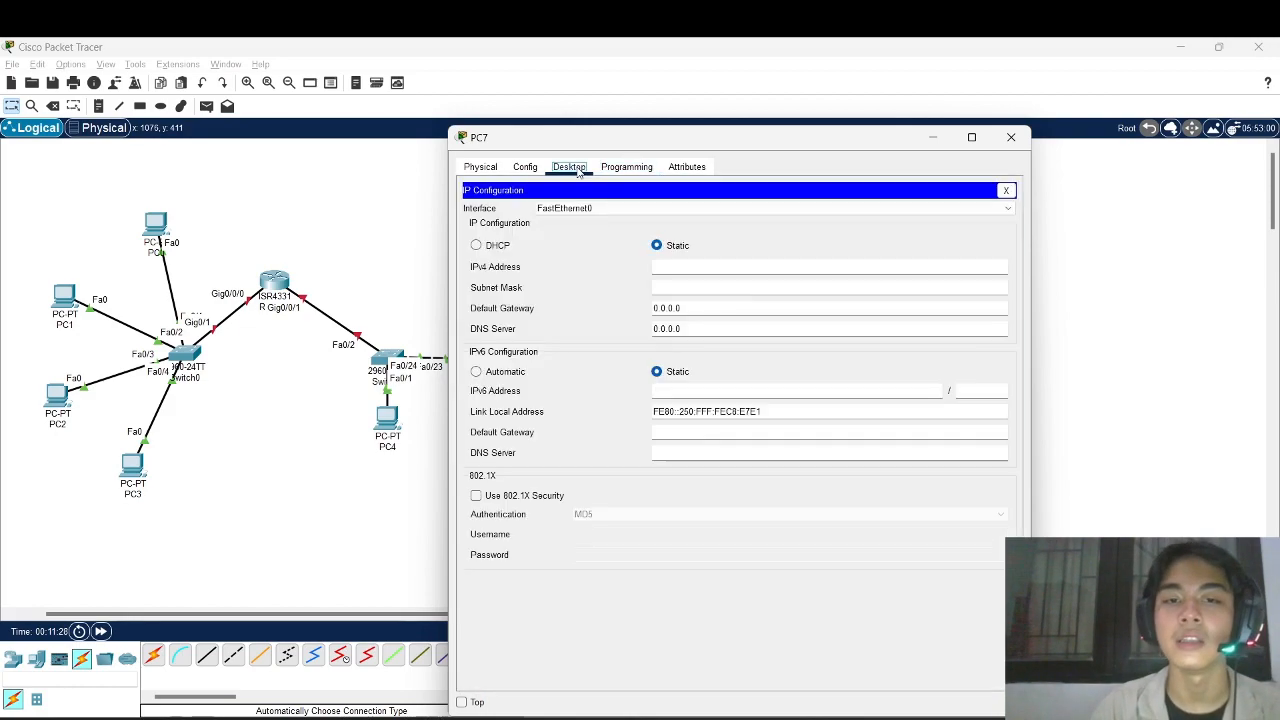
- Use ipconfig in PC7's Command Prompt to assign IPv4 address 192.168.2.4 with subnet mask 255.255.255.0
click(1006, 190)
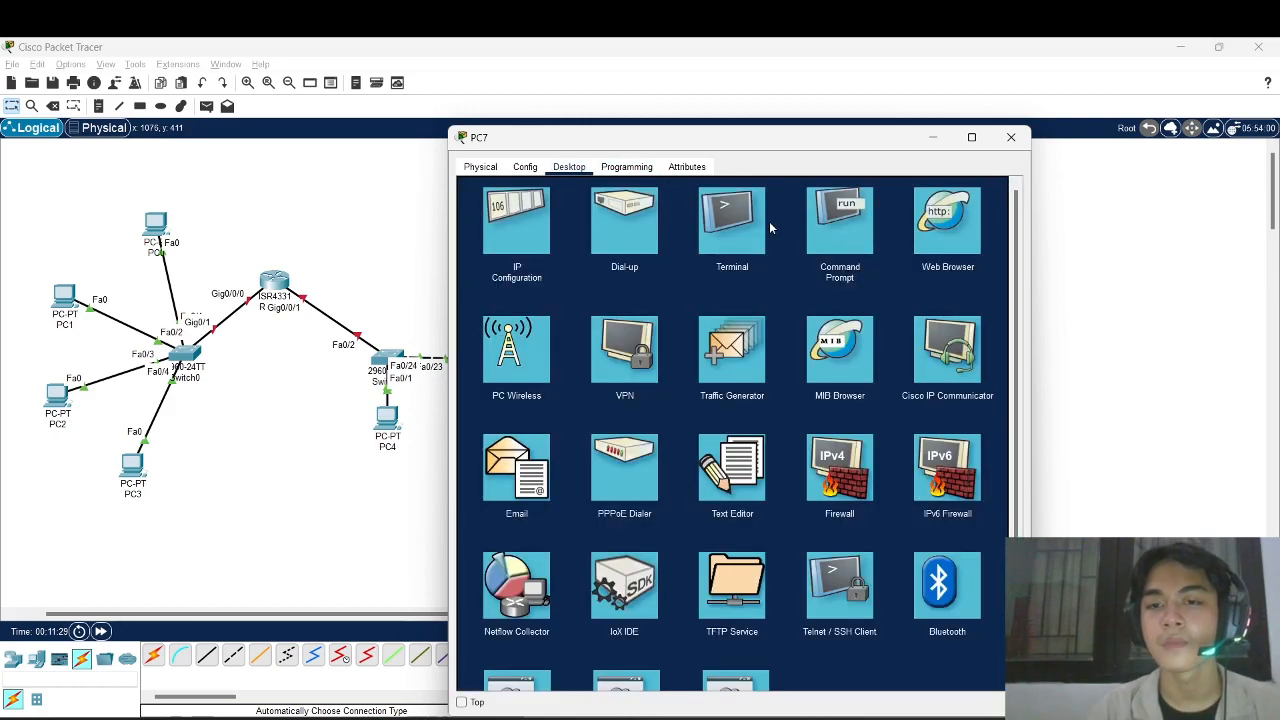
click(822, 235)
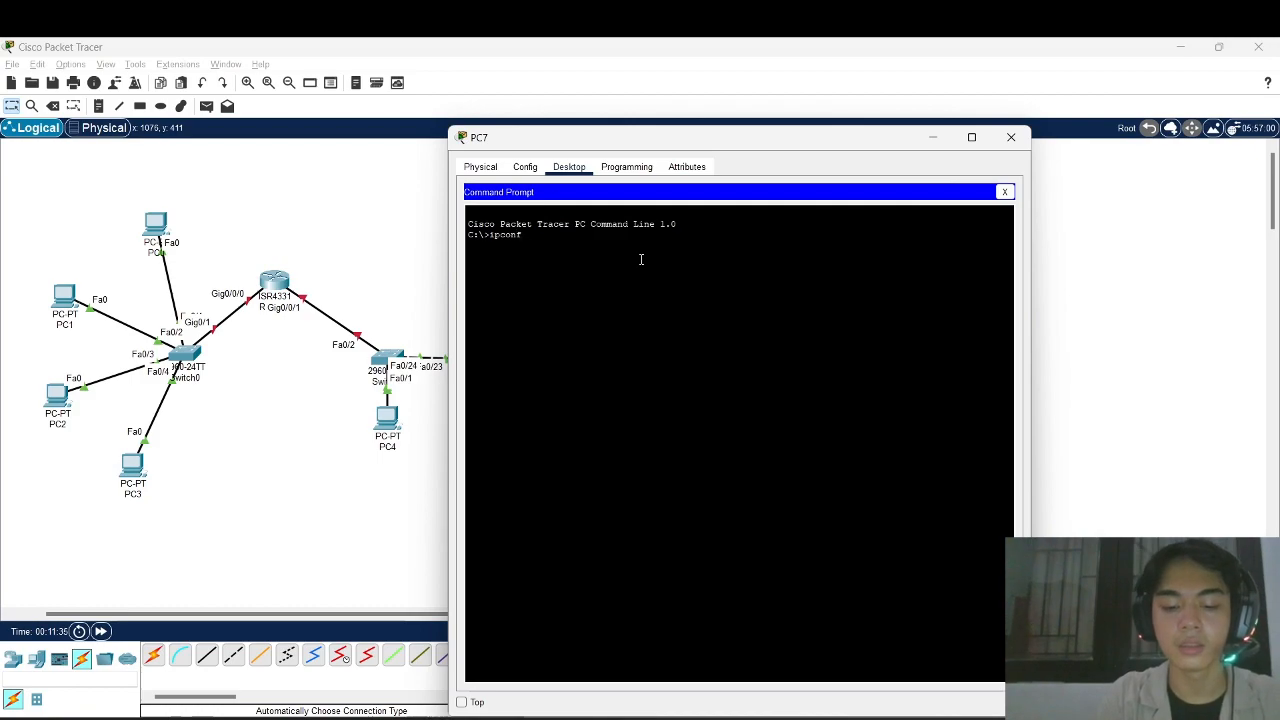
text(ipconfig )
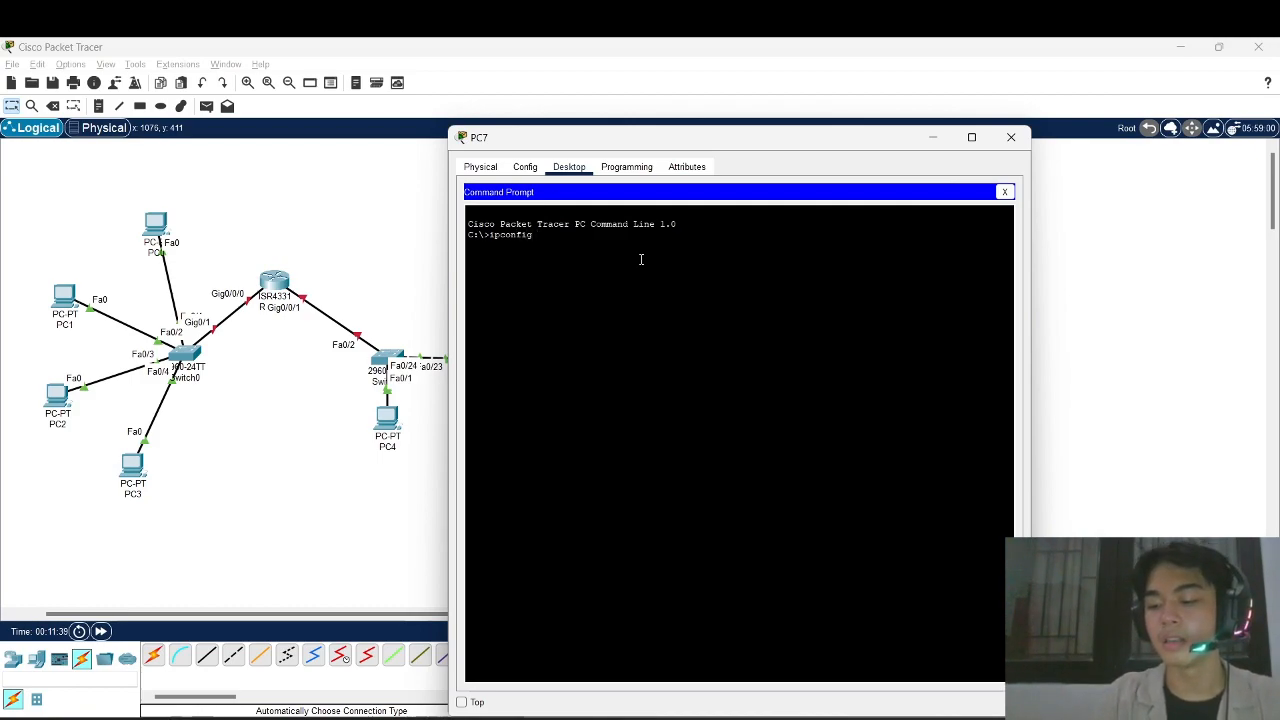
text(152.)
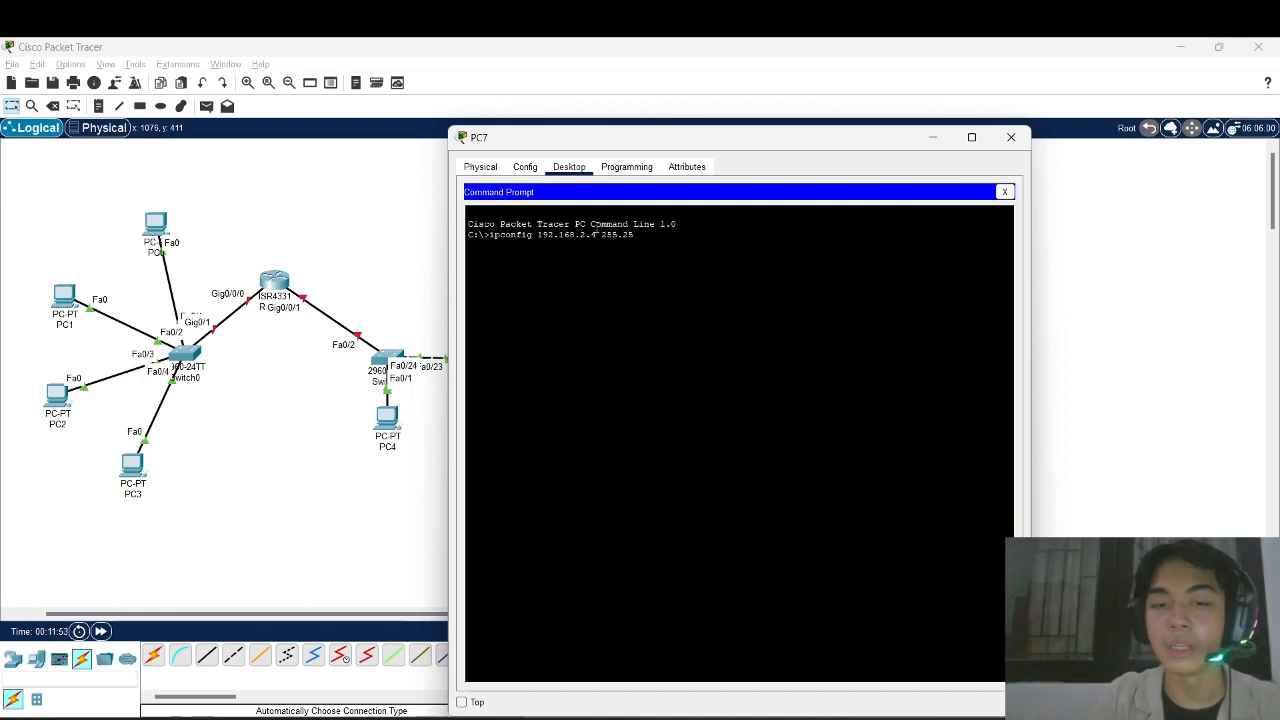
text(55.0)
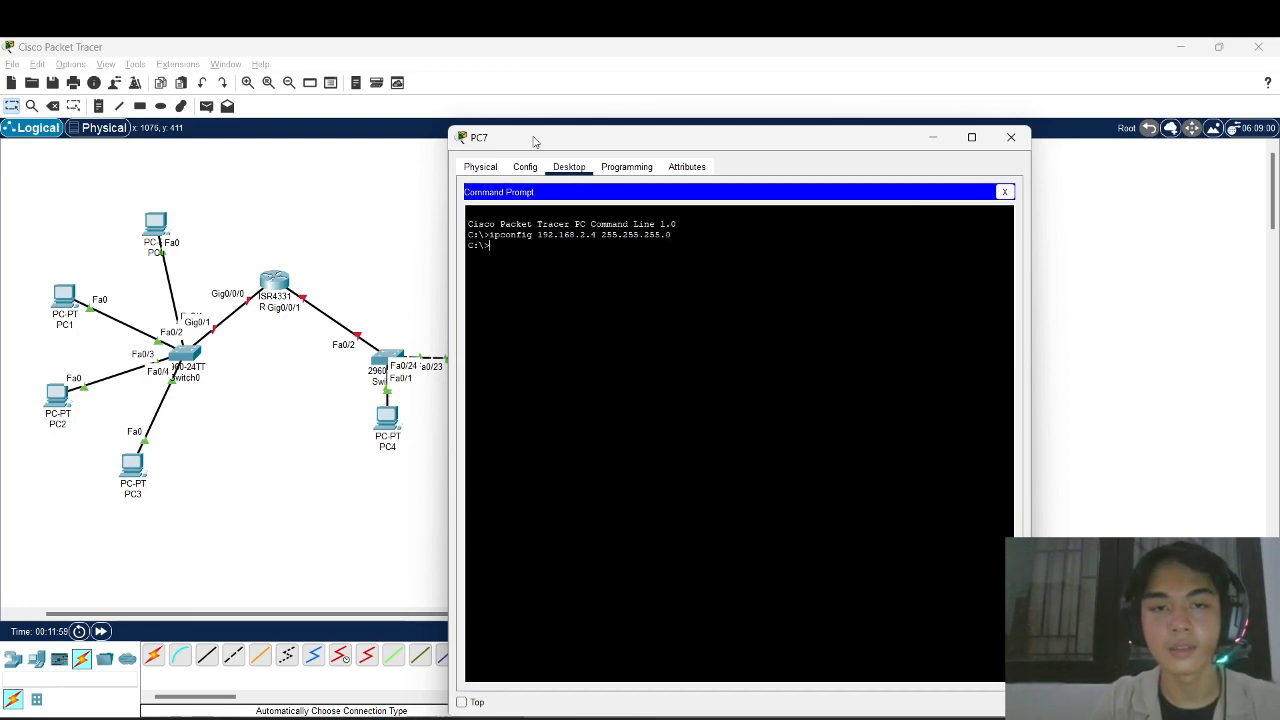
- Check PC7's assigned address in its IP Configuration and close its configuration window
click(528, 167)
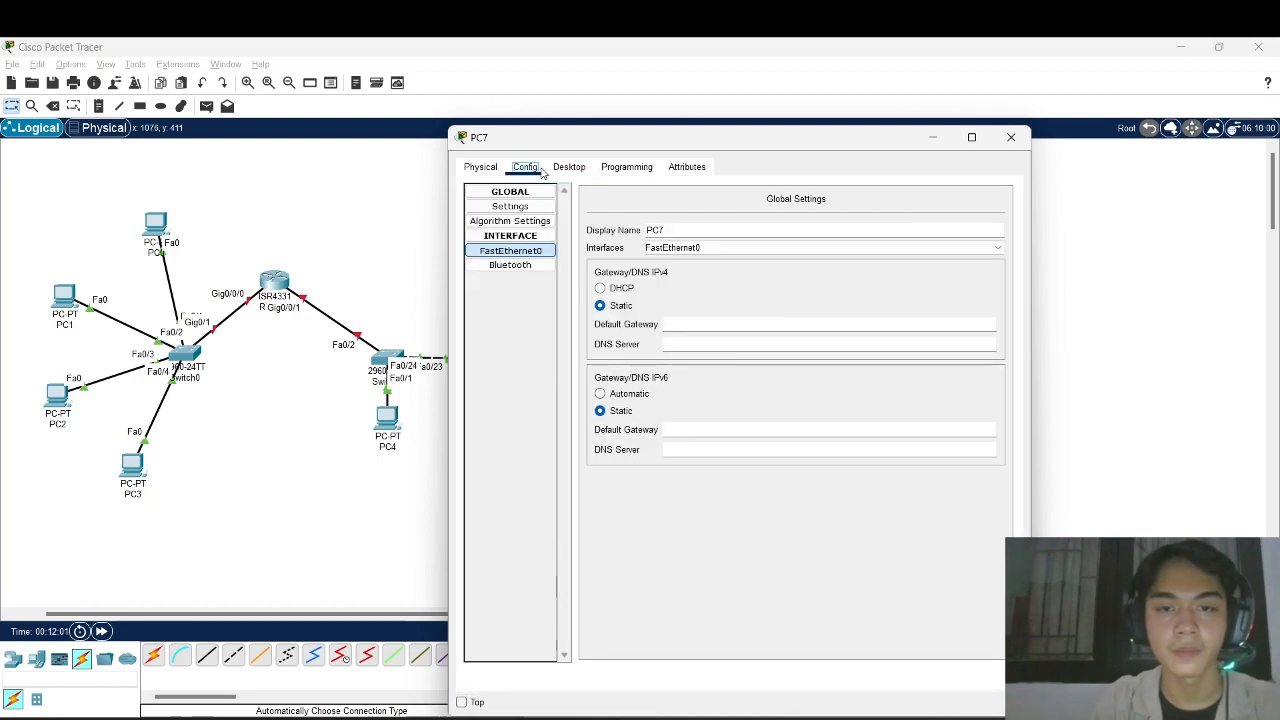
click(569, 167)
click(1006, 191)
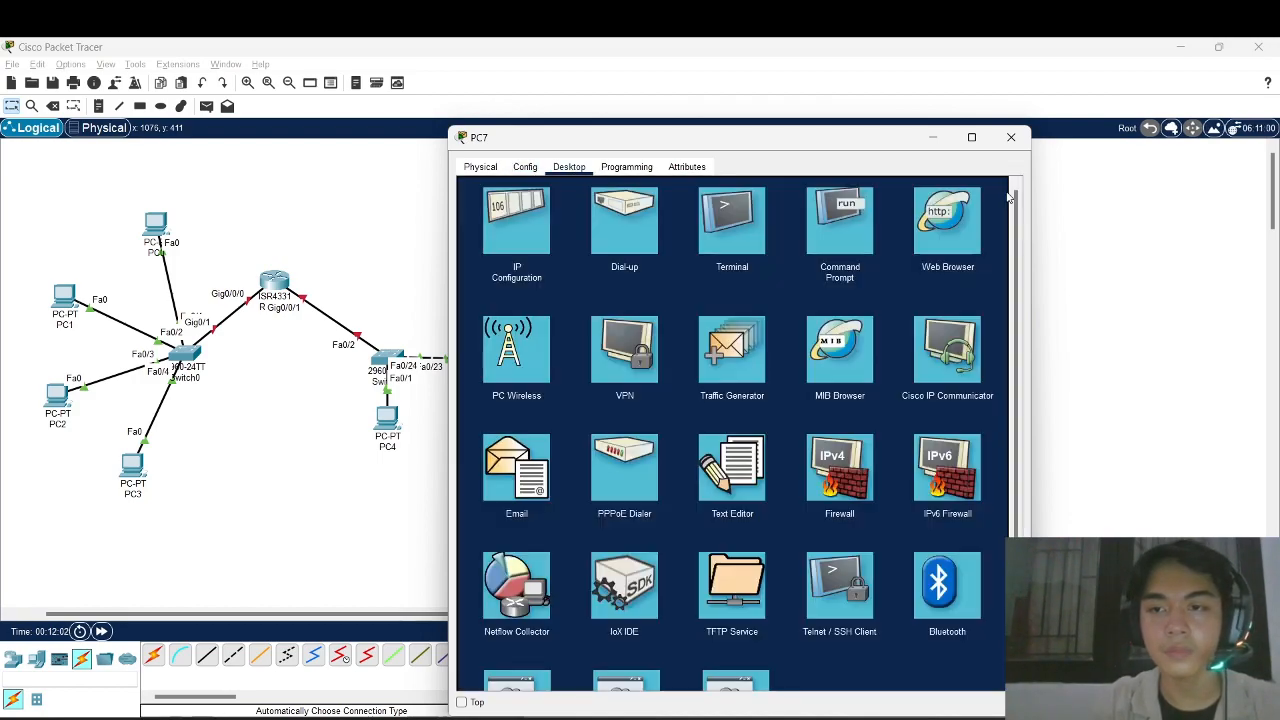
click(514, 216)
click(525, 167)
click(569, 167)
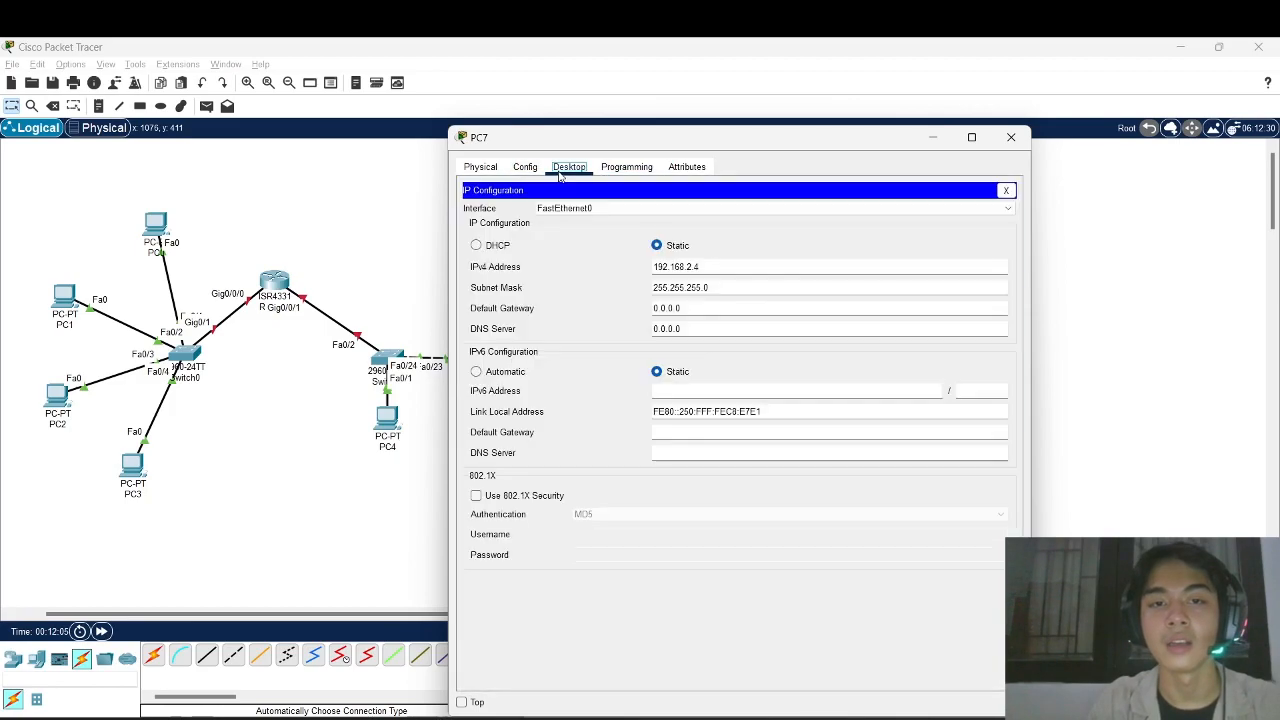
click(1006, 191)
drag(832, 141, 1051, 140)
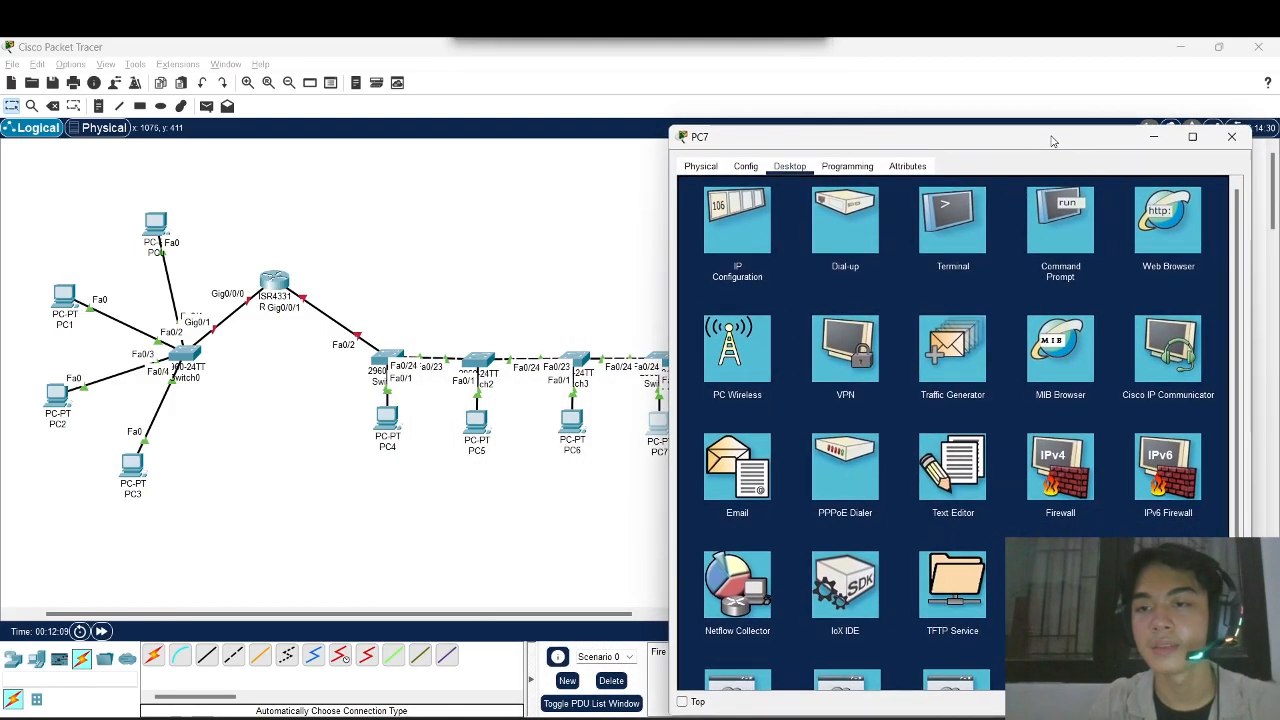
click(1232, 139)
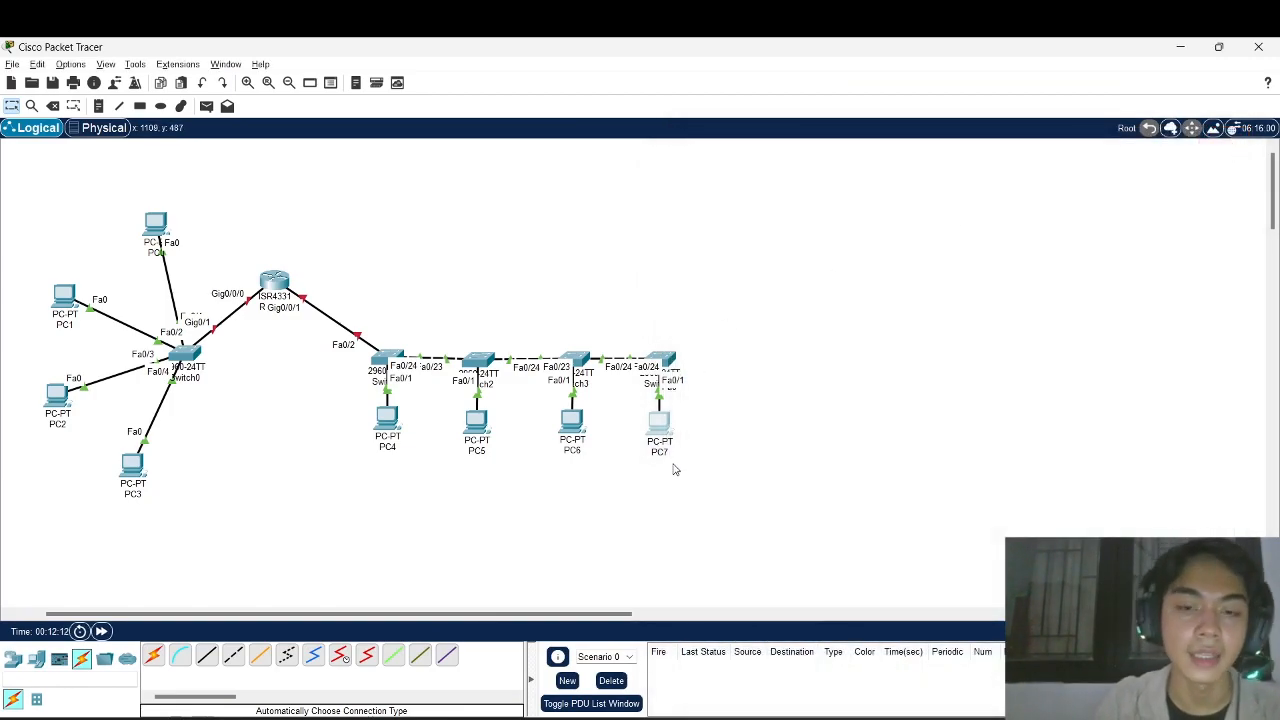
- Compare Router0's GigabitEthernet0/0/0 and GigabitEthernet0/0/1 interfaces with the port labels on its two links in the topology
click(285, 283)
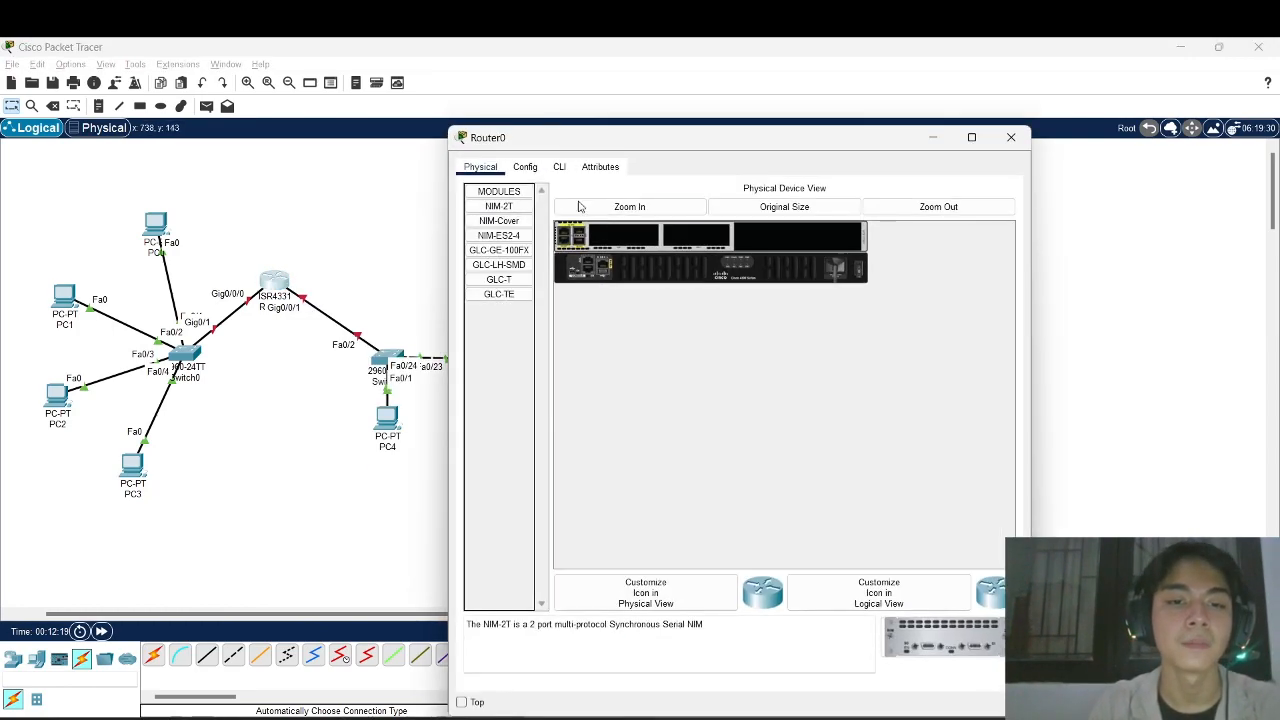
click(525, 167)
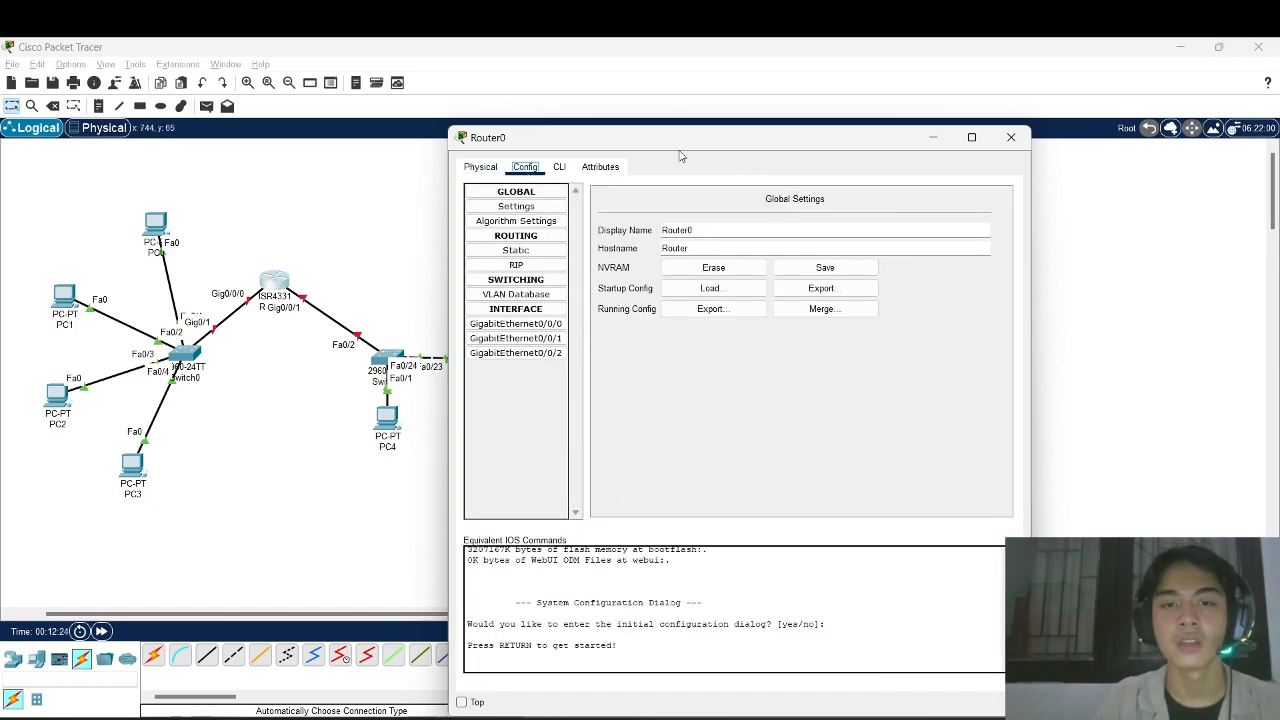
click(537, 331)
drag(655, 142, 748, 144)
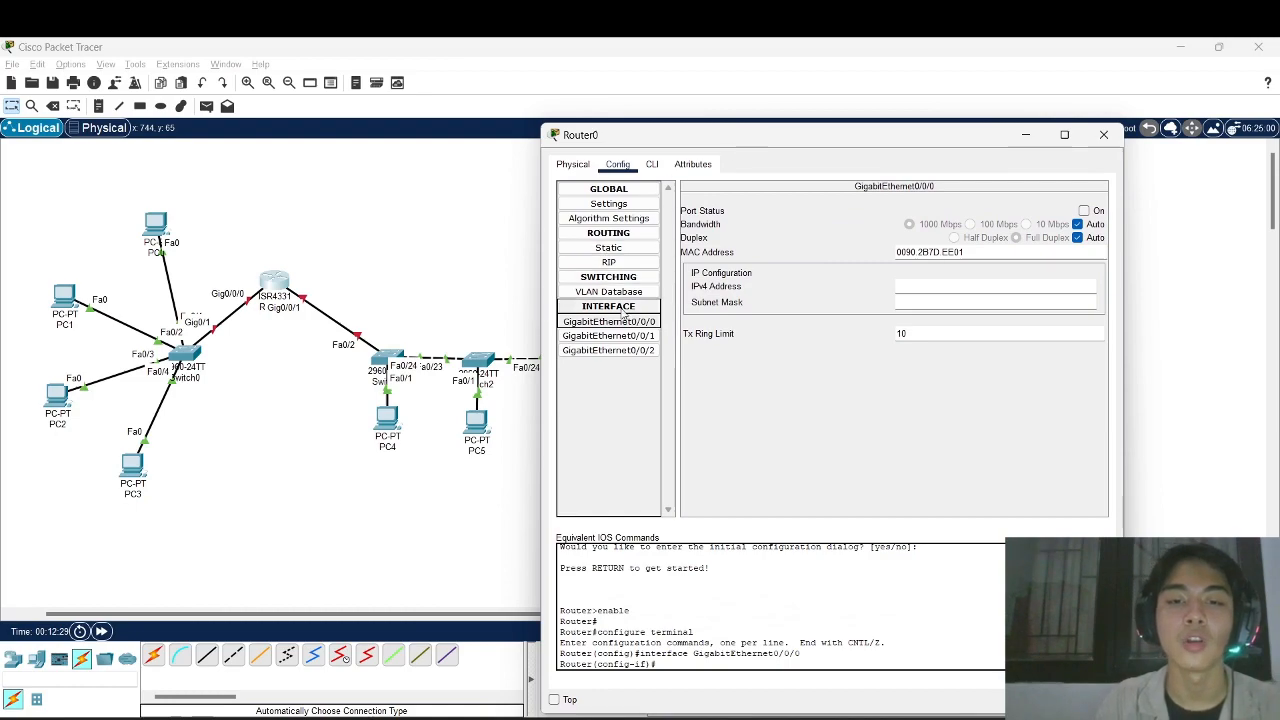
scroll(222, 362, up, 2)
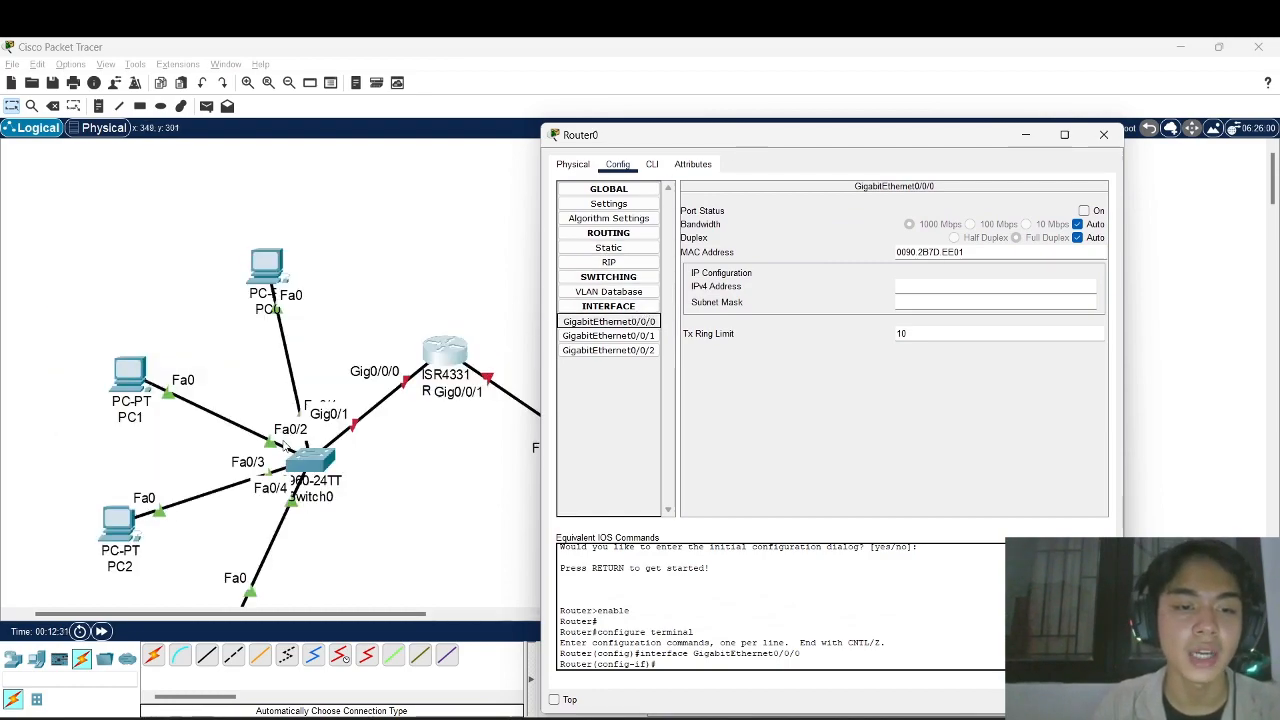
click(352, 490)
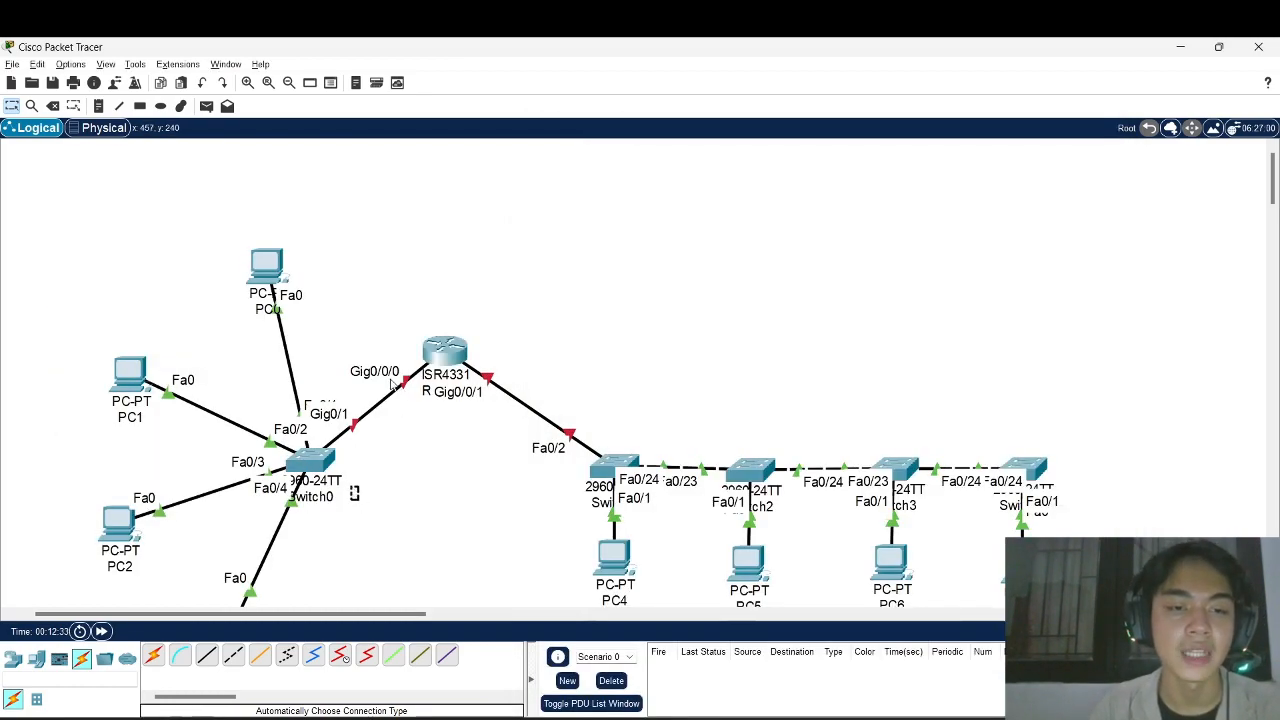
click(440, 350)
click(608, 335)
drag(709, 153, 1021, 330)
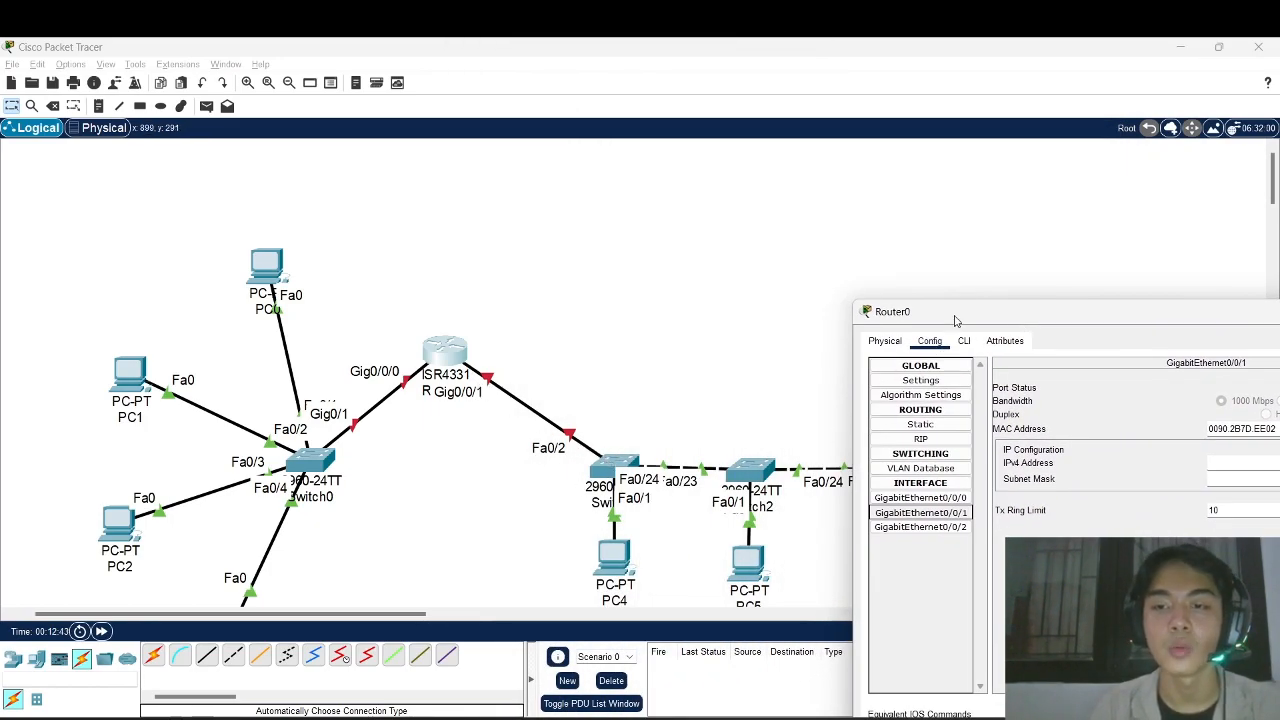
drag(957, 318, 757, 168)
click(1029, 307)
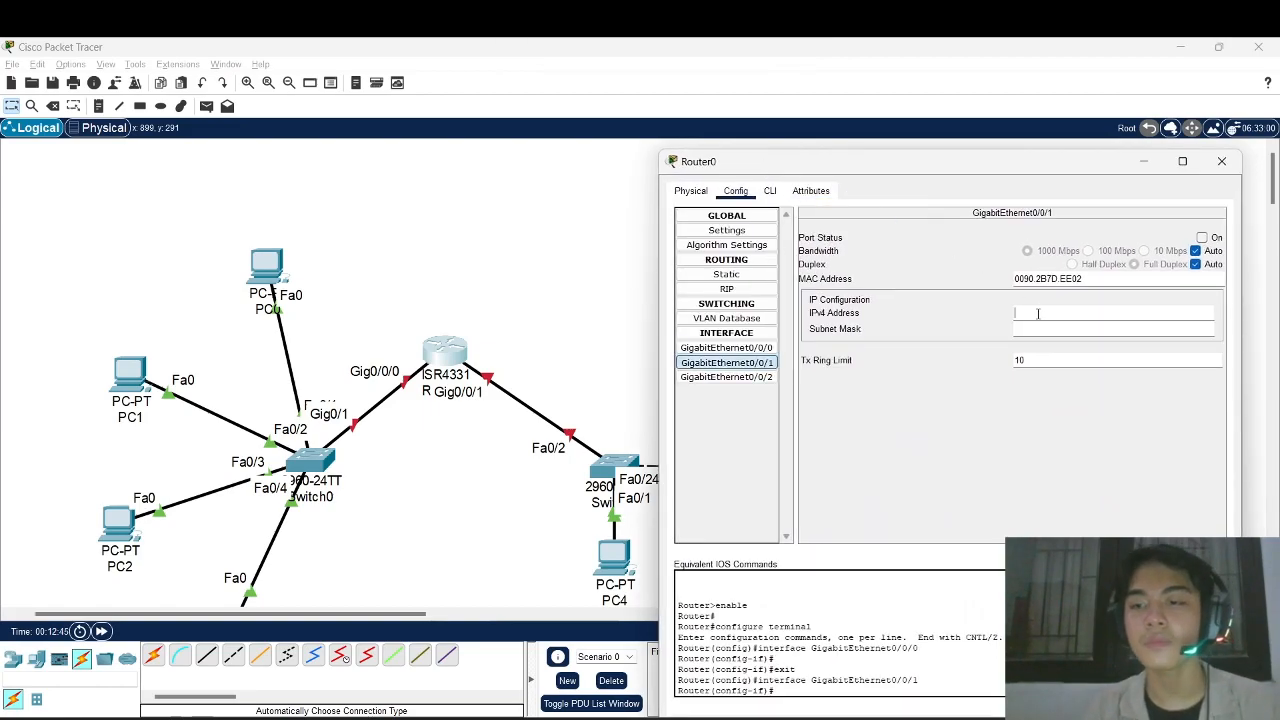
- Give Router0's GigabitEthernet0/0/0 interface the IPv4 address 192.168.1.5 with subnet mask 255.255.255.0
click(748, 348)
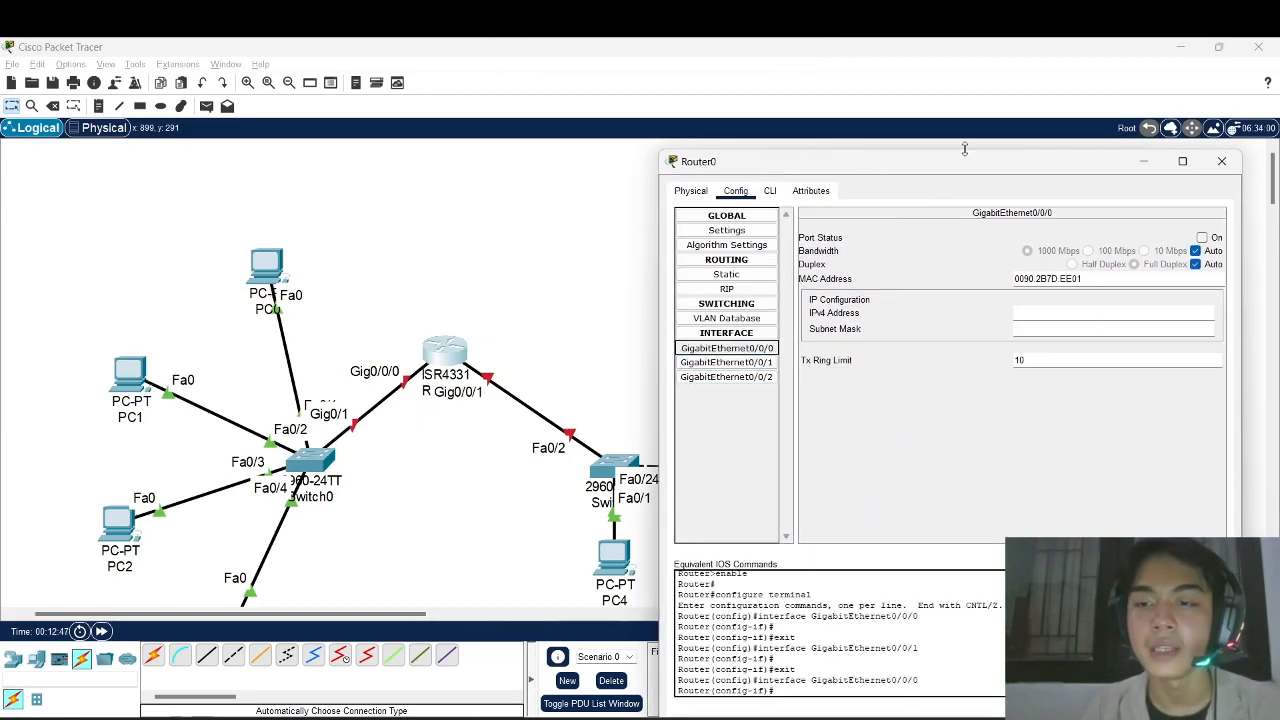
drag(944, 165, 830, 110)
click(953, 257)
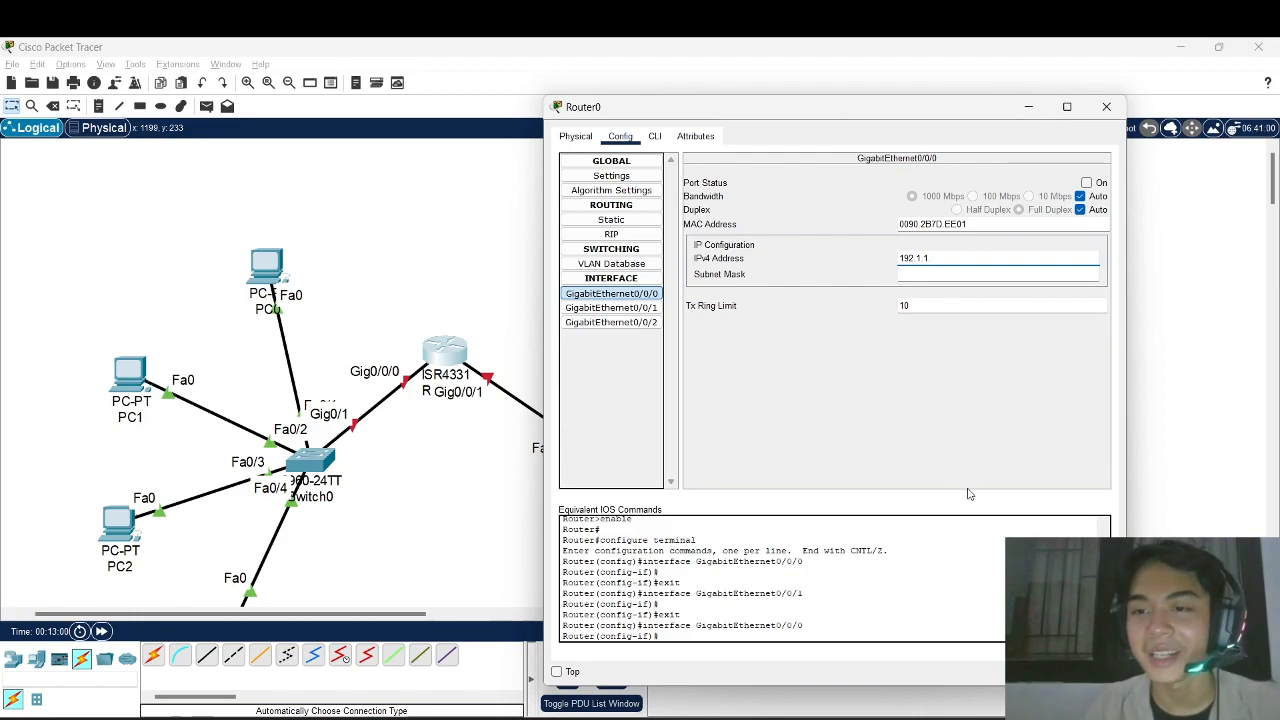
text(.5)
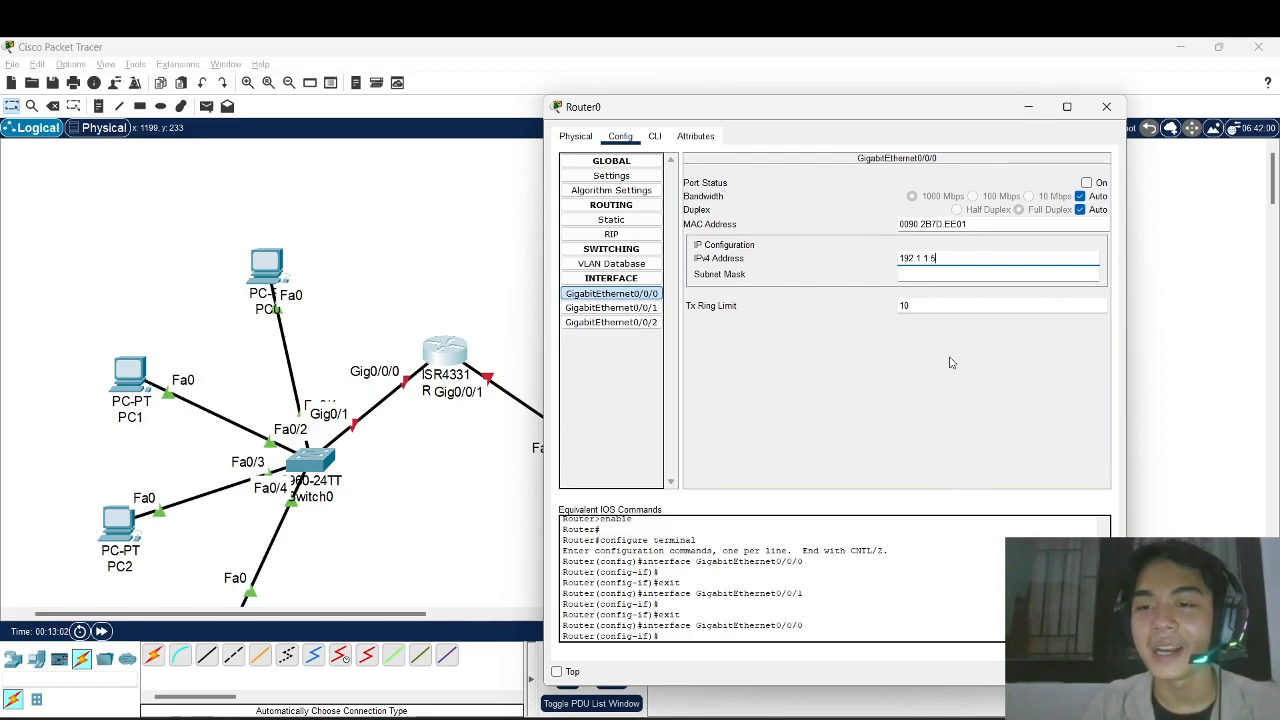
click(921, 258)
text(68)
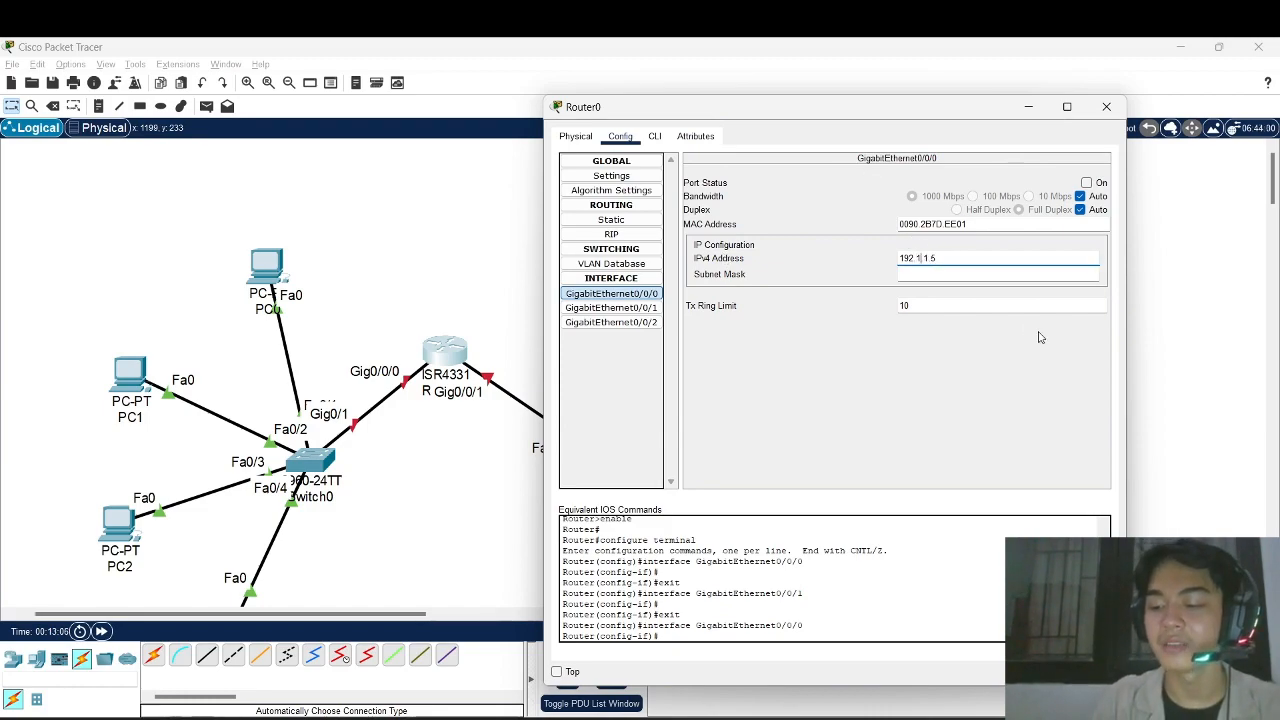
key(Return)
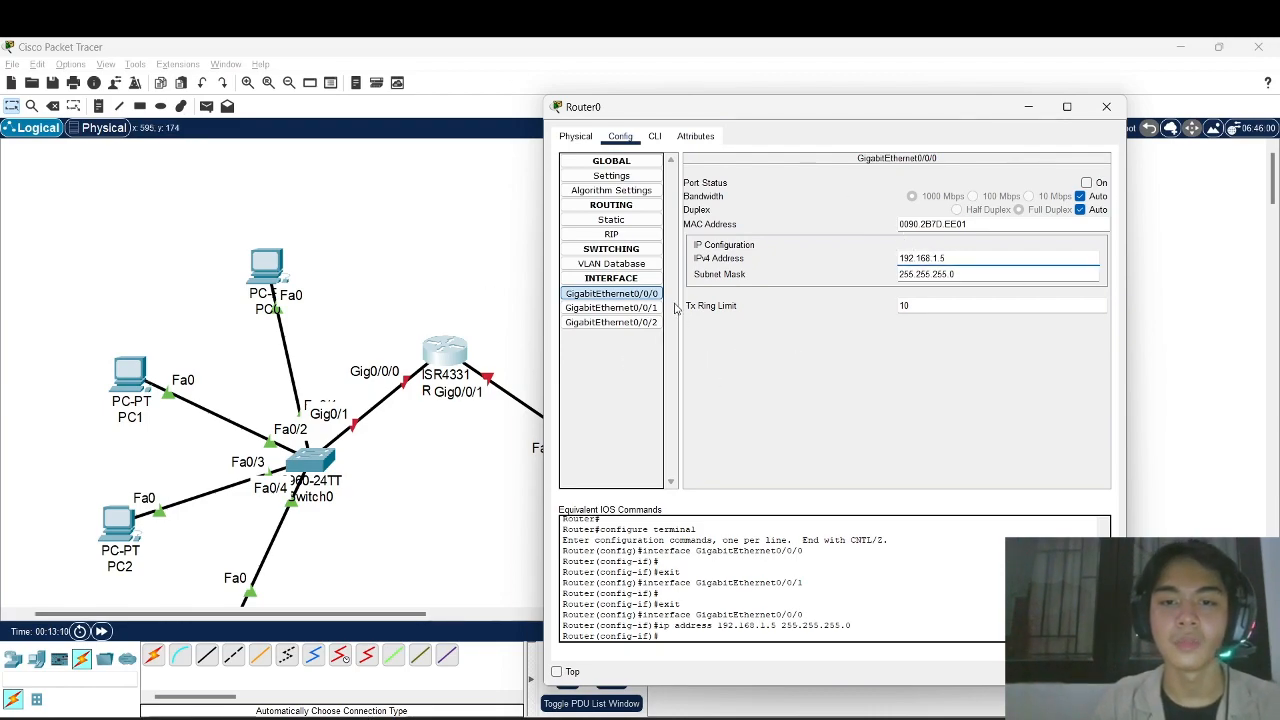
- Give Router0's GigabitEthernet0/0/1 interface the IPv4 address 192.168.2.5 with subnet mask 255.255.255.0 and close the router's window
click(643, 310)
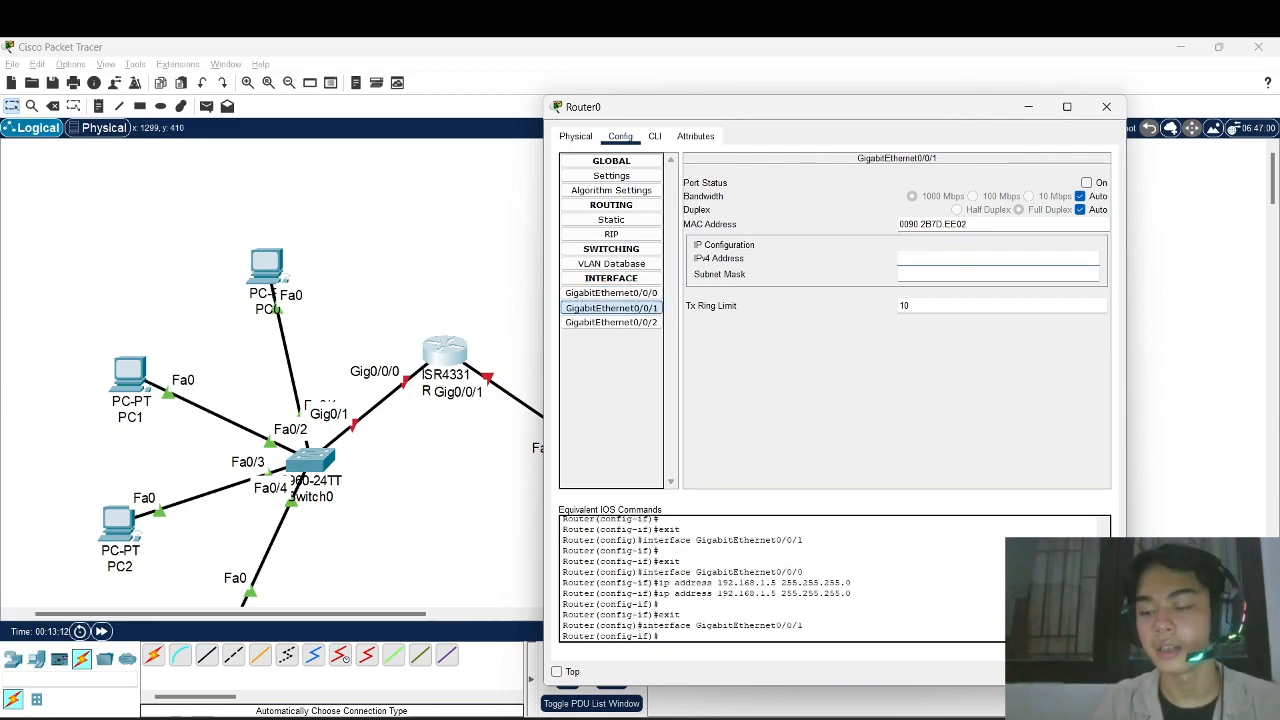
text(192.168.2.5)
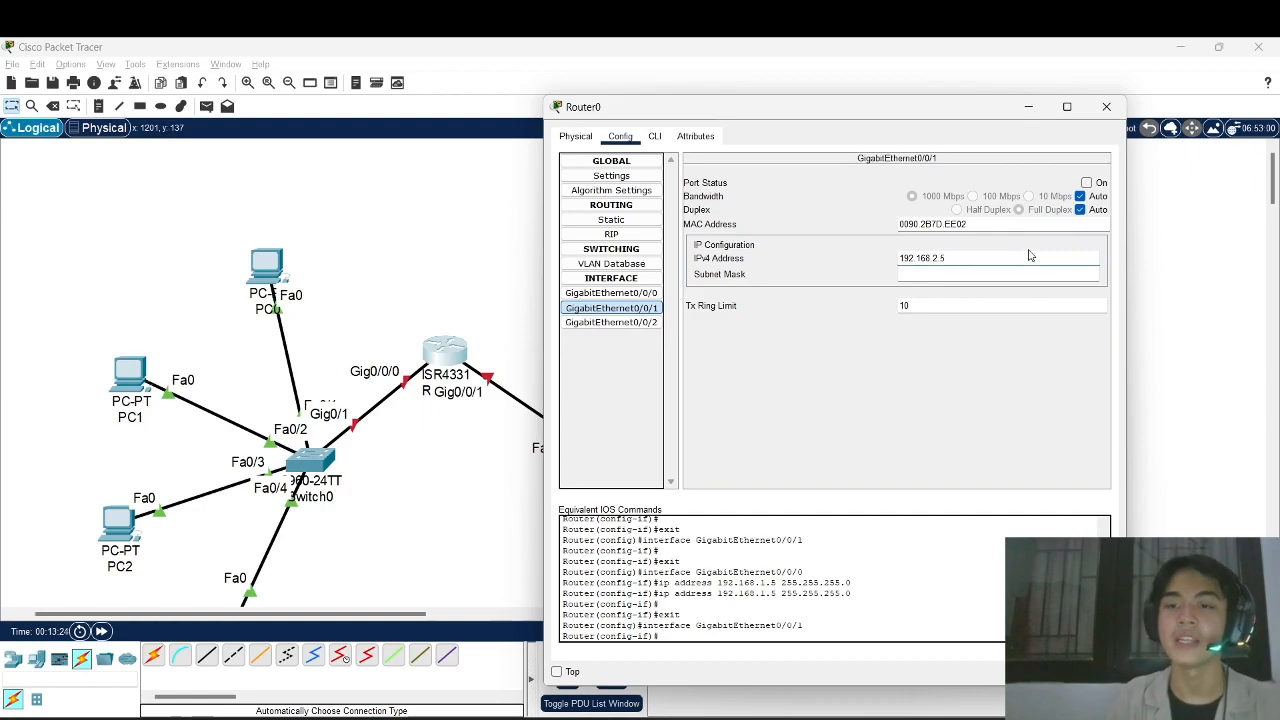
key(Return)
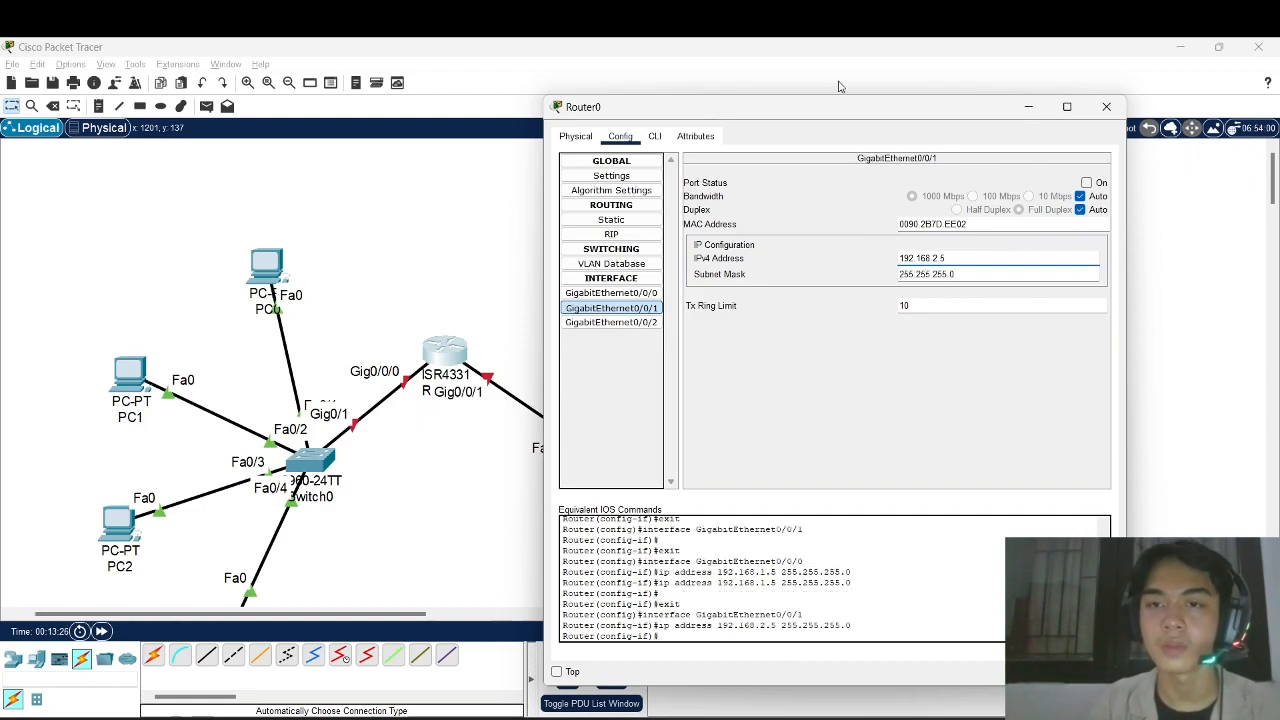
drag(813, 106, 707, 95)
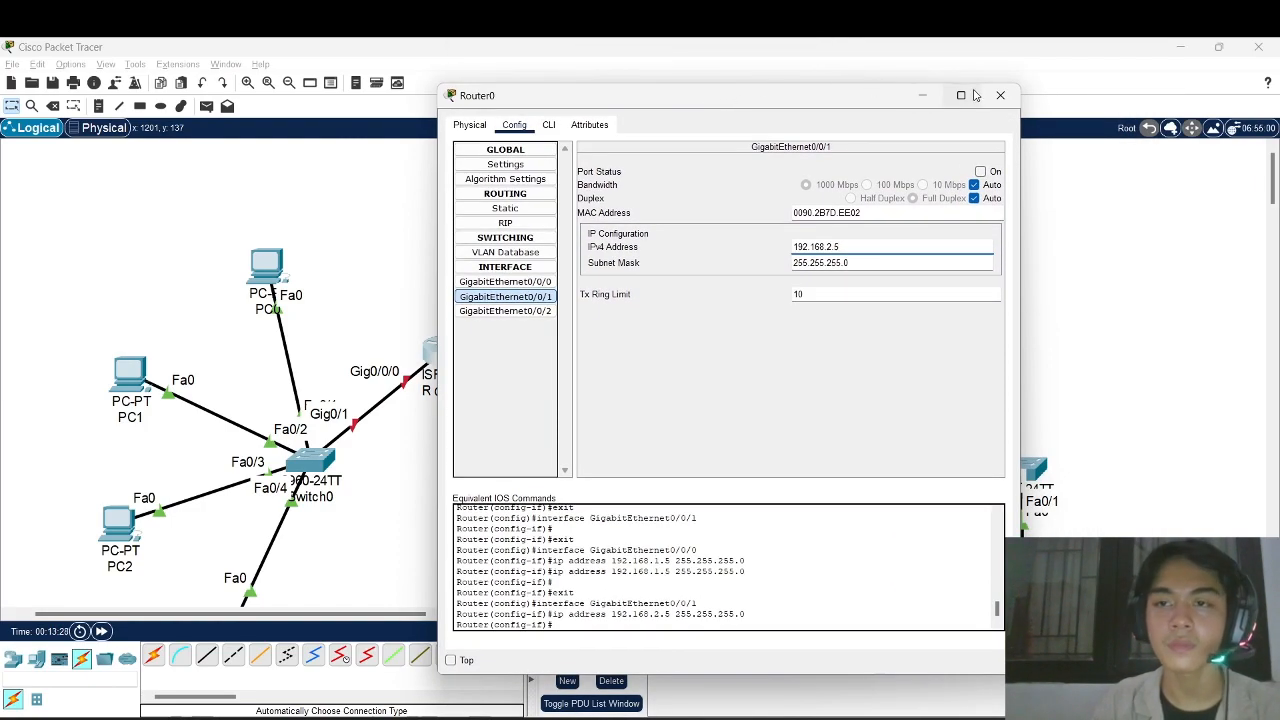
click(1000, 95)
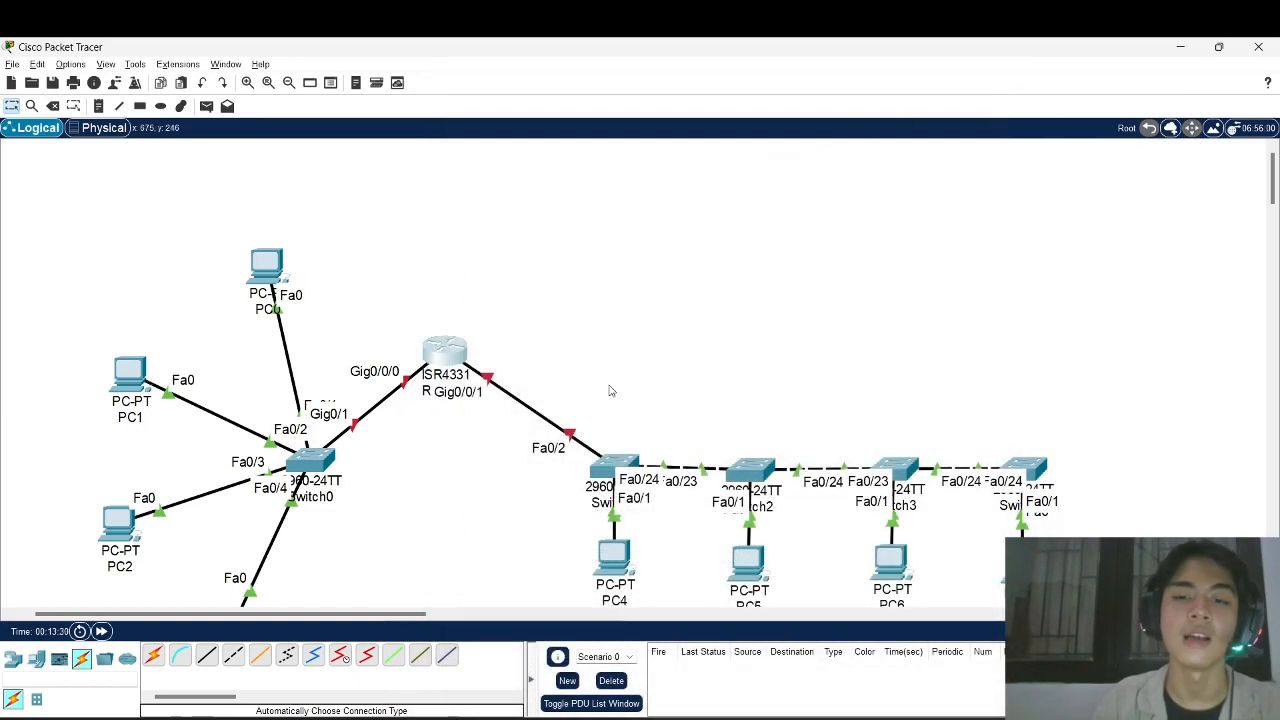
- Test connectivity on the 192.168.1.x side by sending a simple PDU from PC0 to PC2
scroll(609, 389, down, 4)
scroll(610, 390, down, 3)
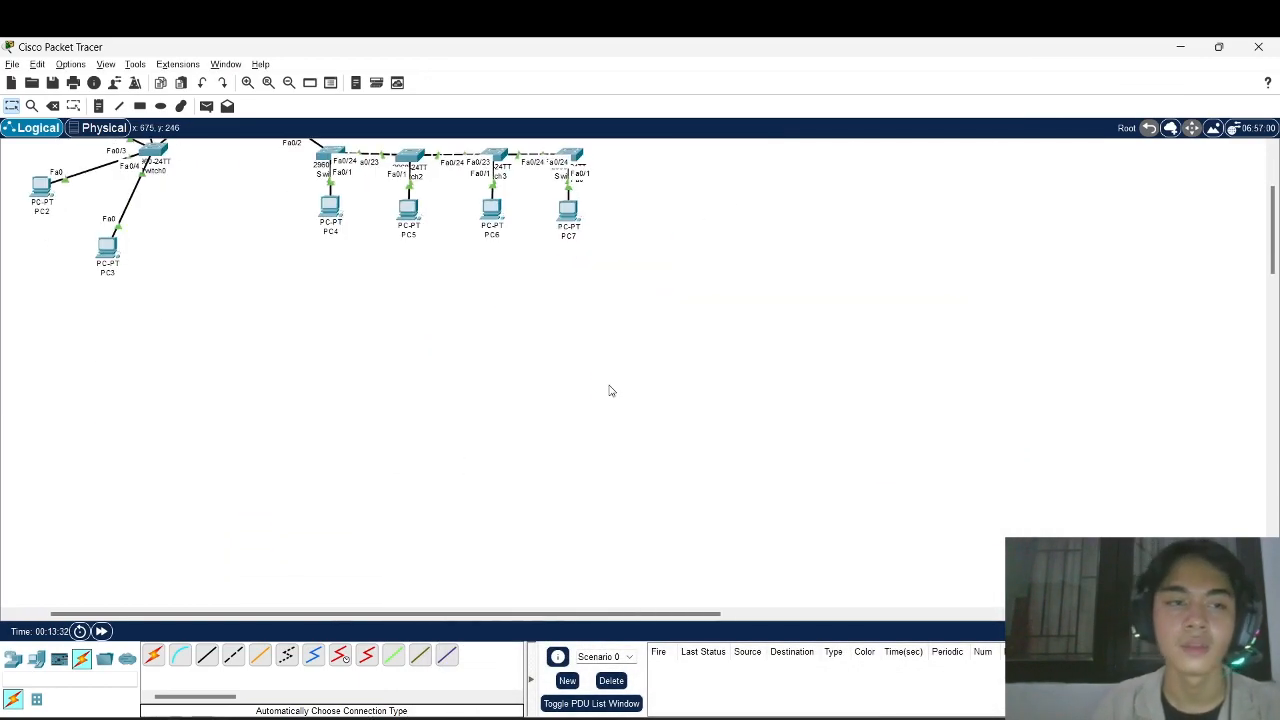
scroll(611, 390, up, 4)
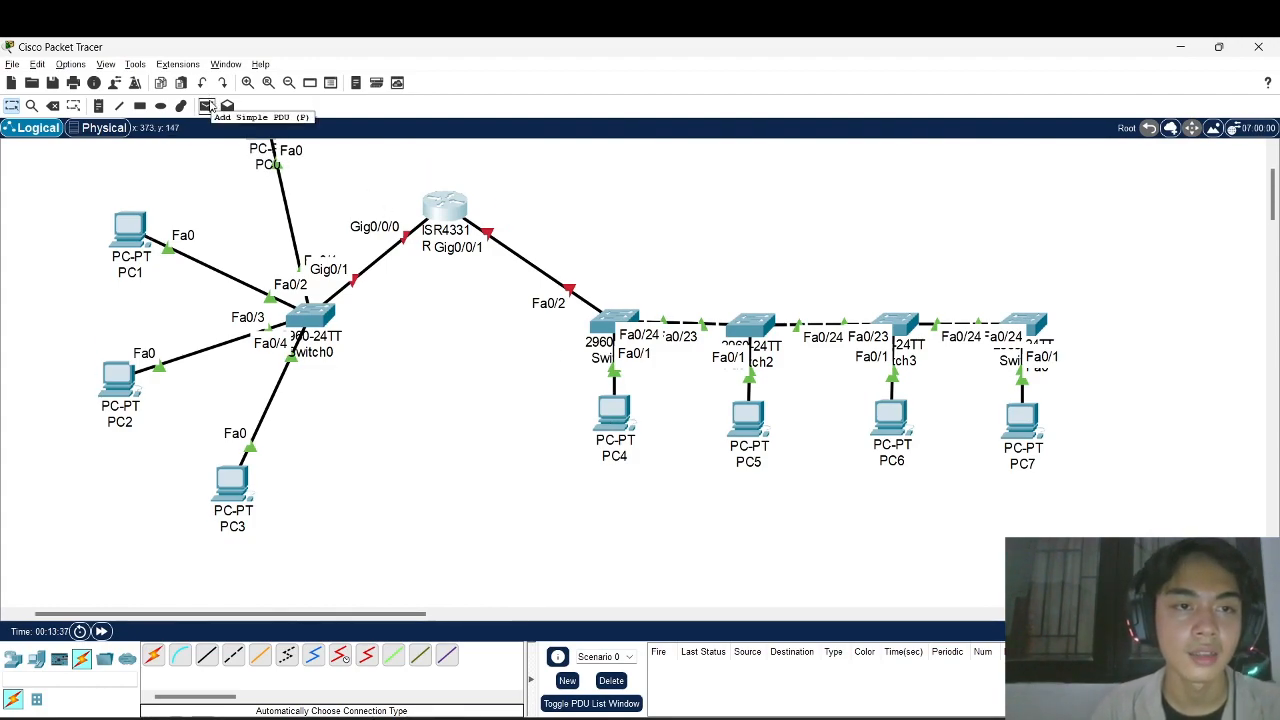
click(208, 106)
scroll(381, 295, up, 3)
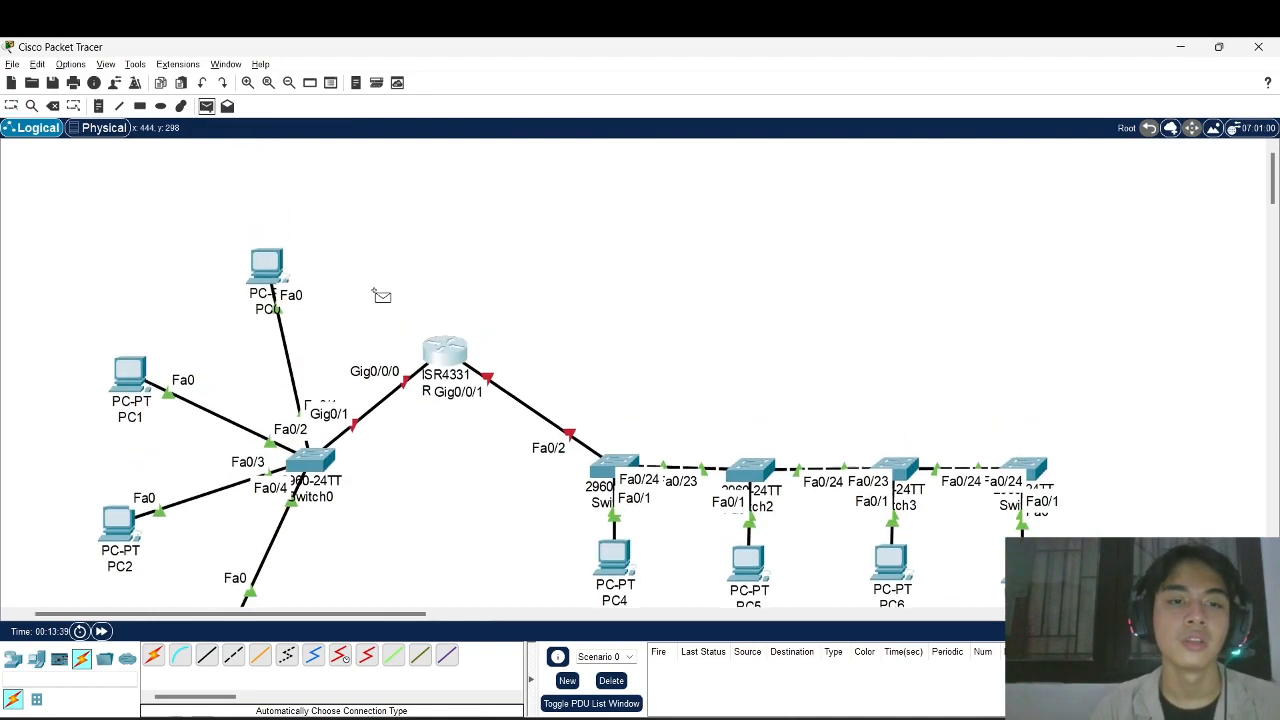
scroll(381, 295, down, 2)
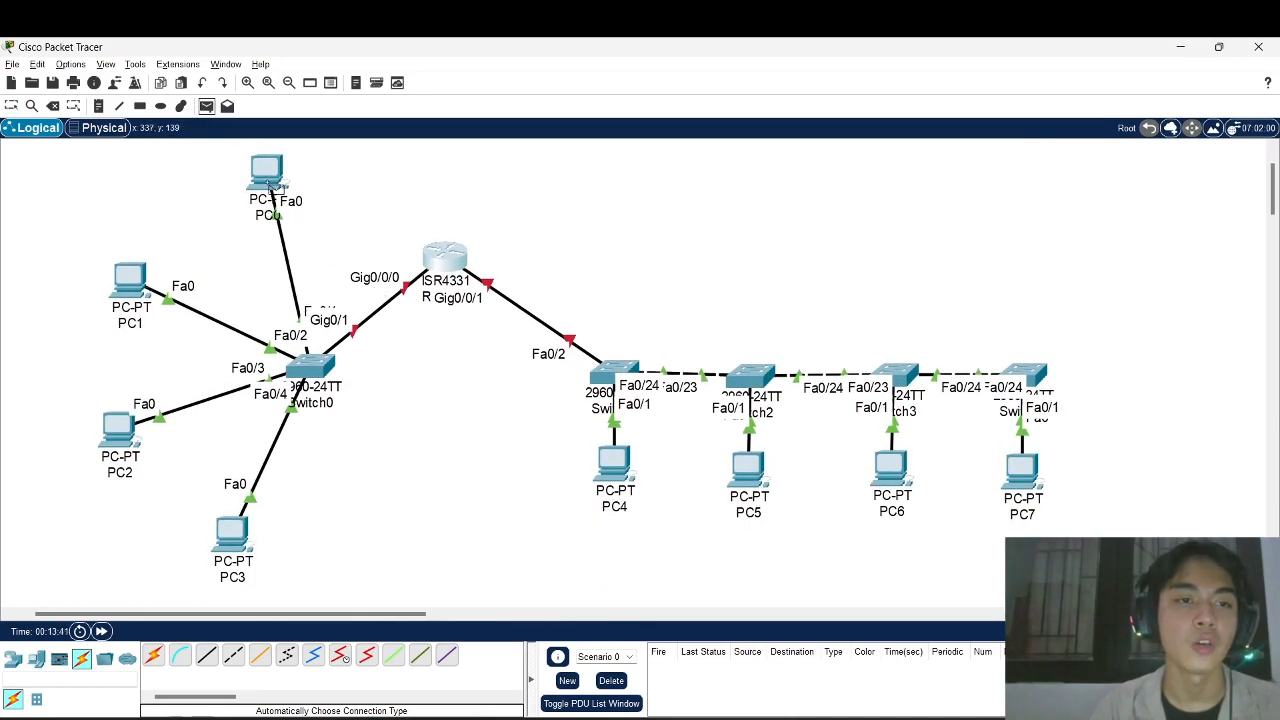
click(270, 178)
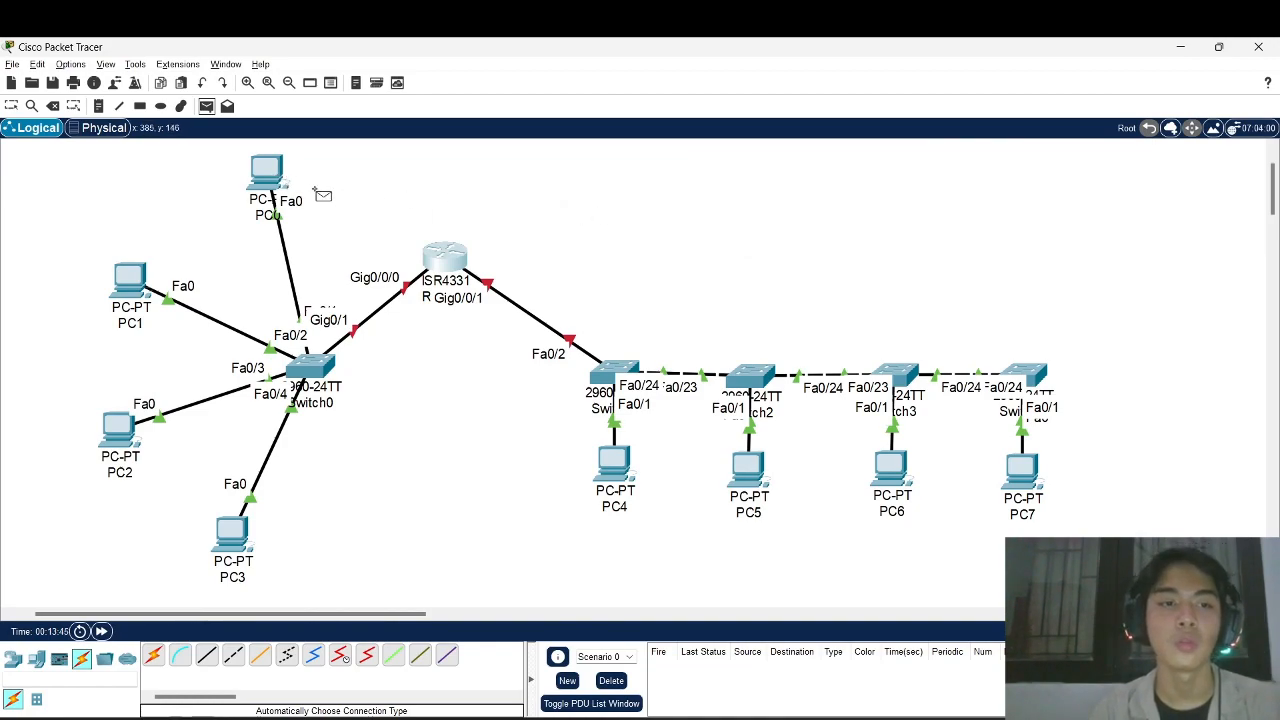
click(262, 179)
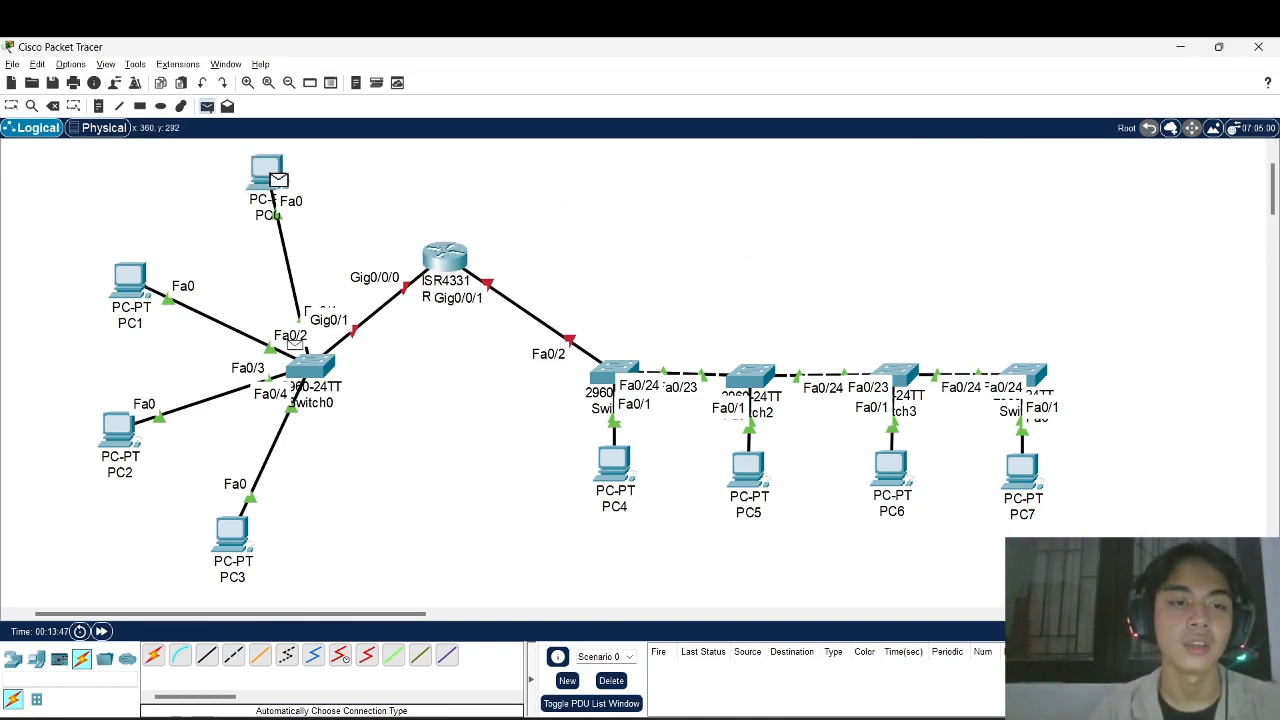
click(118, 428)
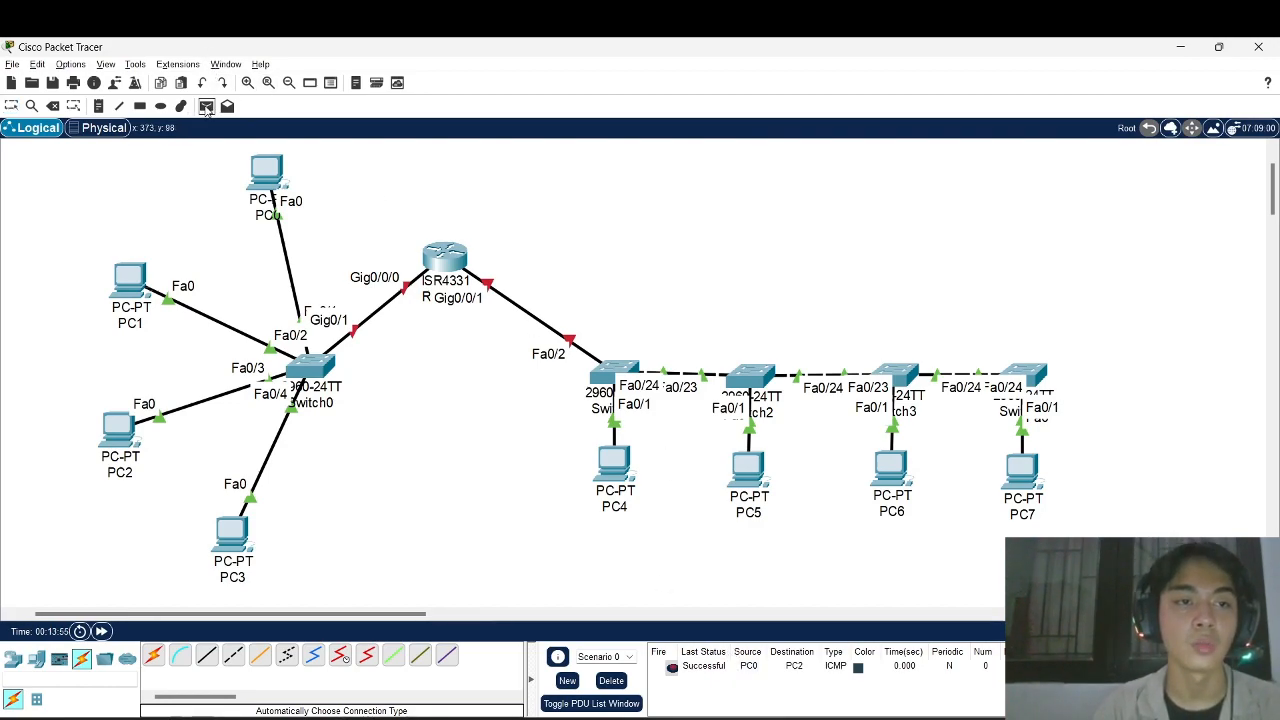
- Test connectivity across the chained switches by sending a simple PDU from PC4 to PC7
click(618, 468)
scroll(620, 474, right, 5)
click(352, 474)
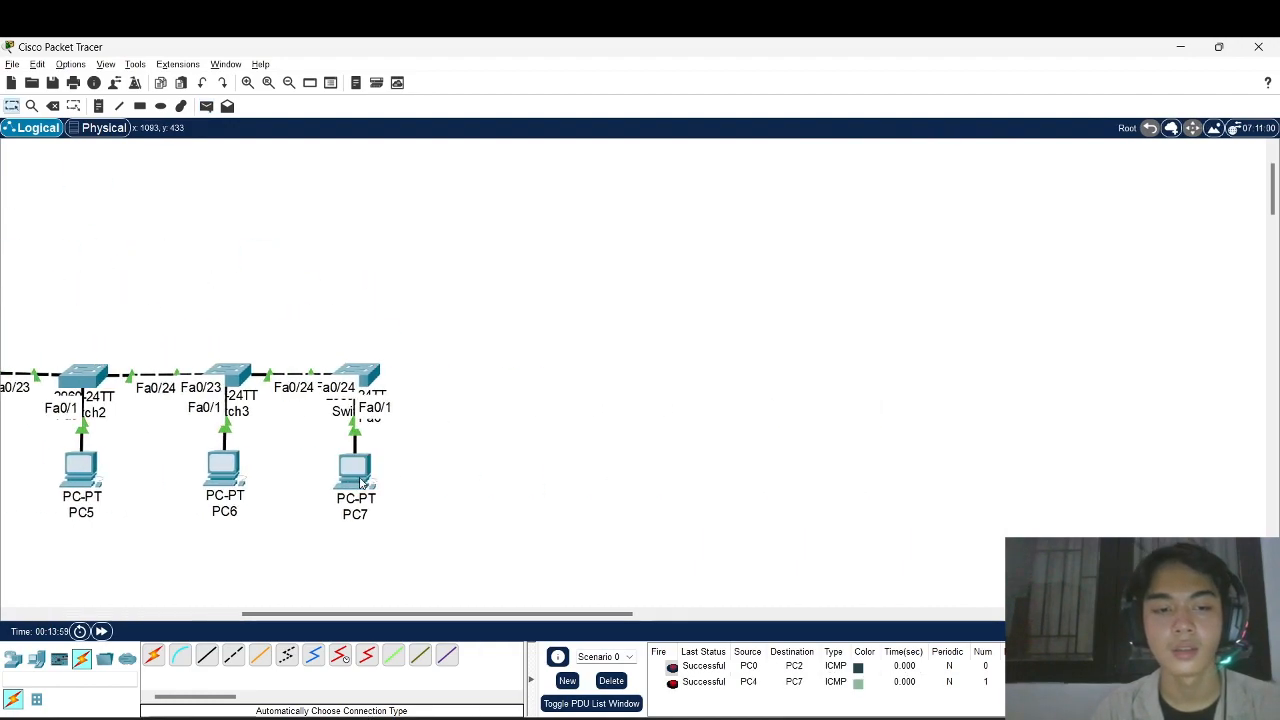
- Test connectivity between the two networks by sending a simple PDU from PC0 to PC7
scroll(361, 483, right, 3)
scroll(457, 431, left, 8)
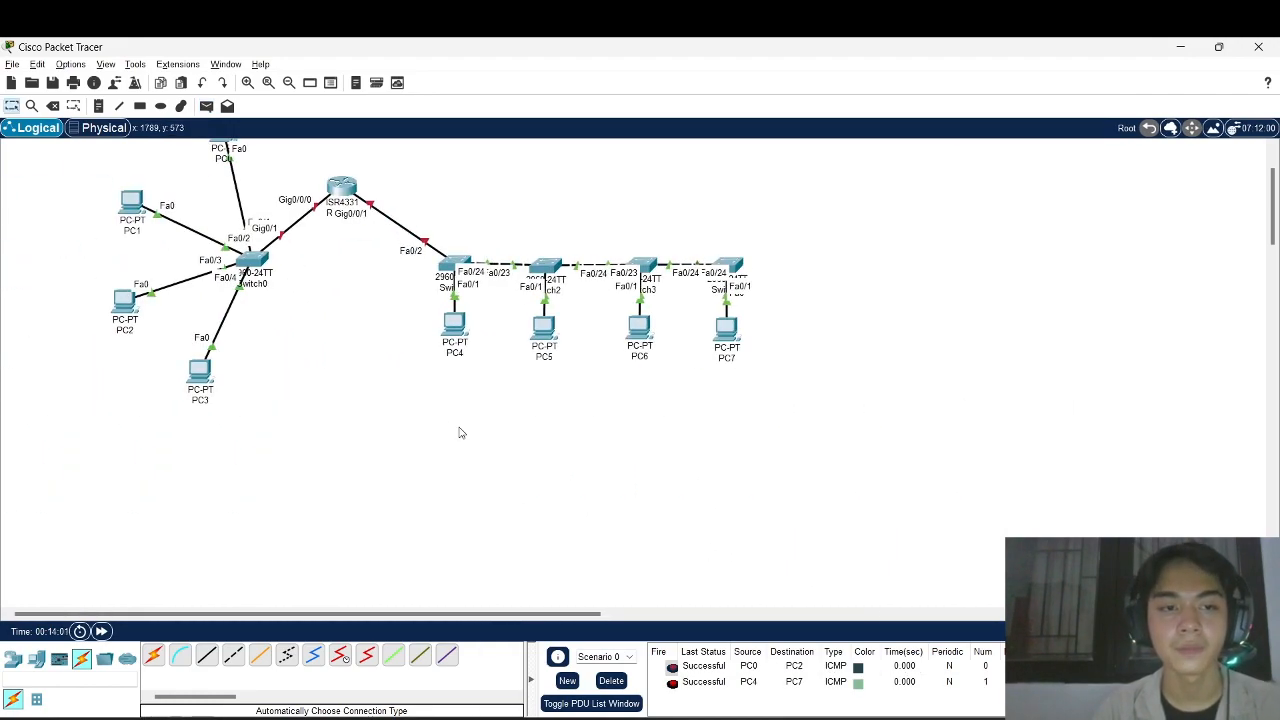
click(208, 112)
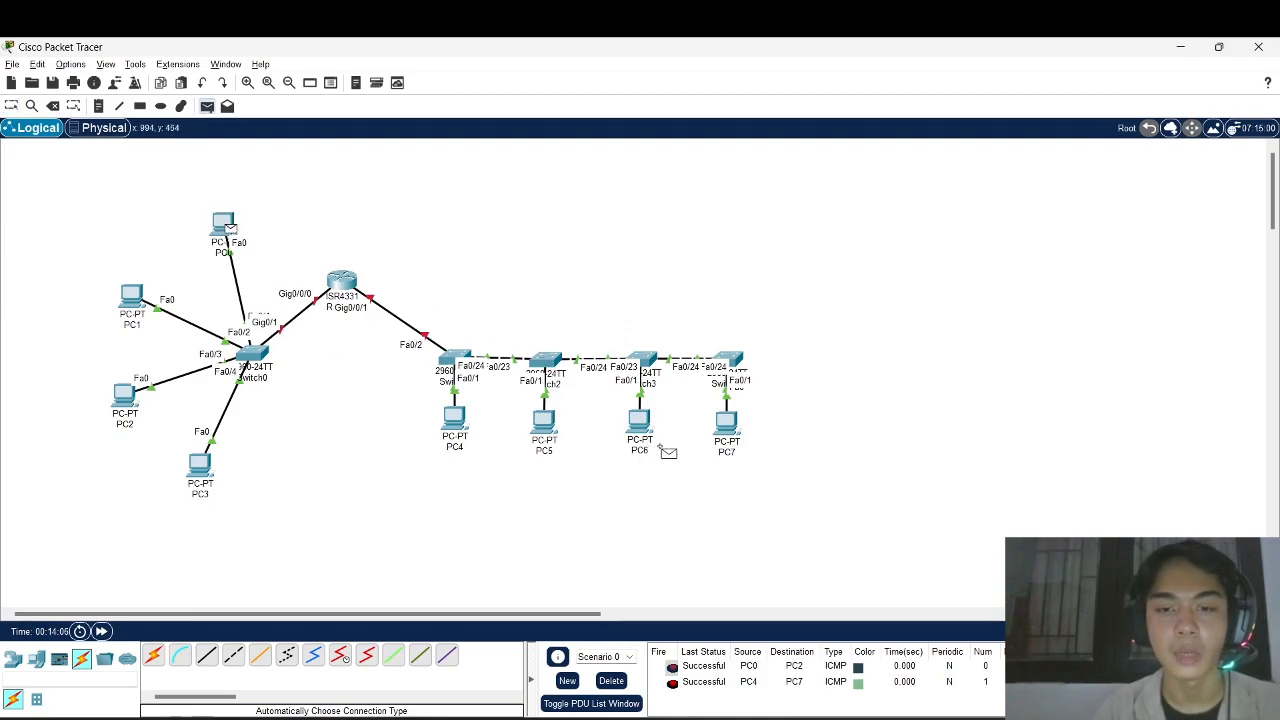
click(727, 425)
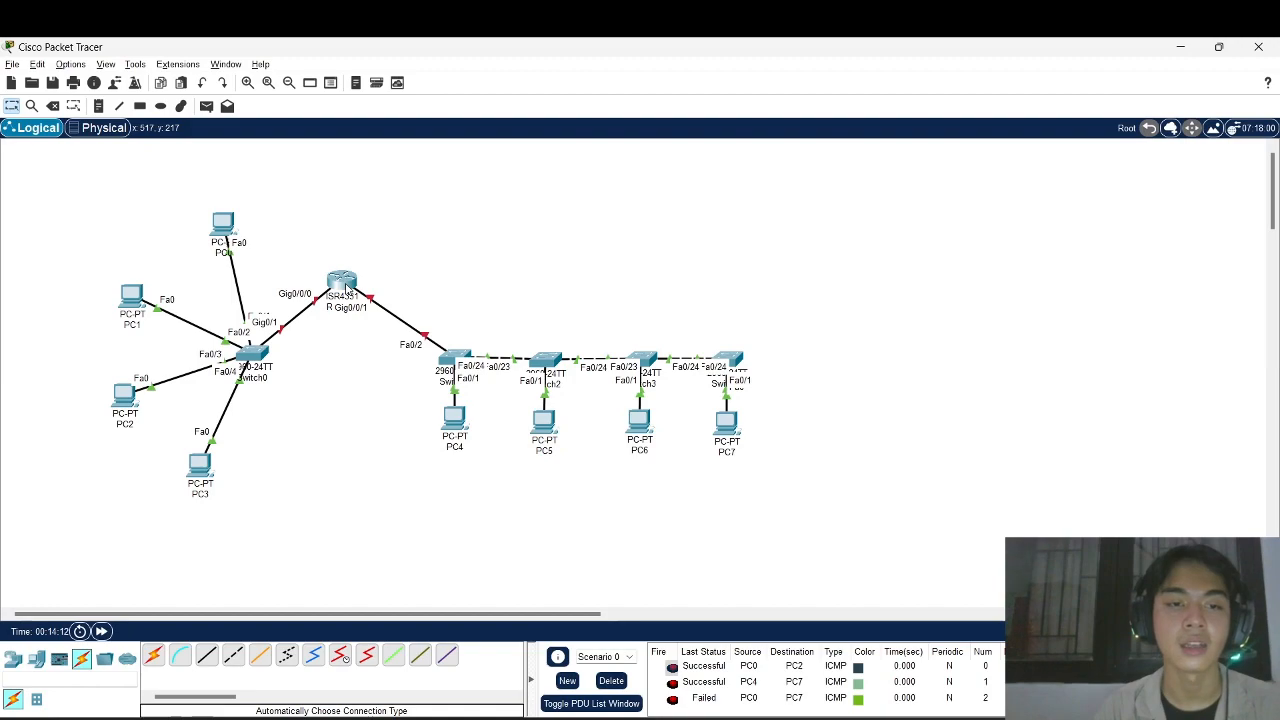
- Turn on the port status of Router0's GigabitEthernet0/0/0 and GigabitEthernet0/0/1 interfaces and close the router's window
click(344, 285)
click(547, 334)
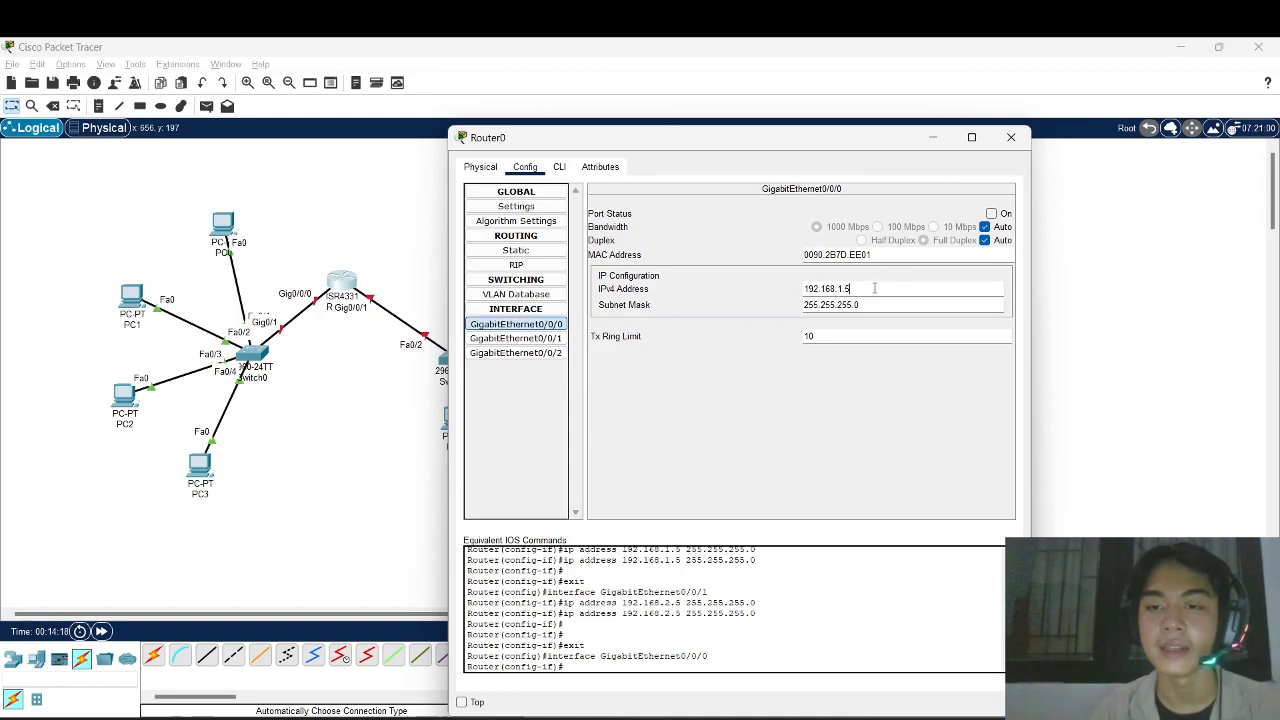
drag(874, 288, 806, 287)
click(893, 287)
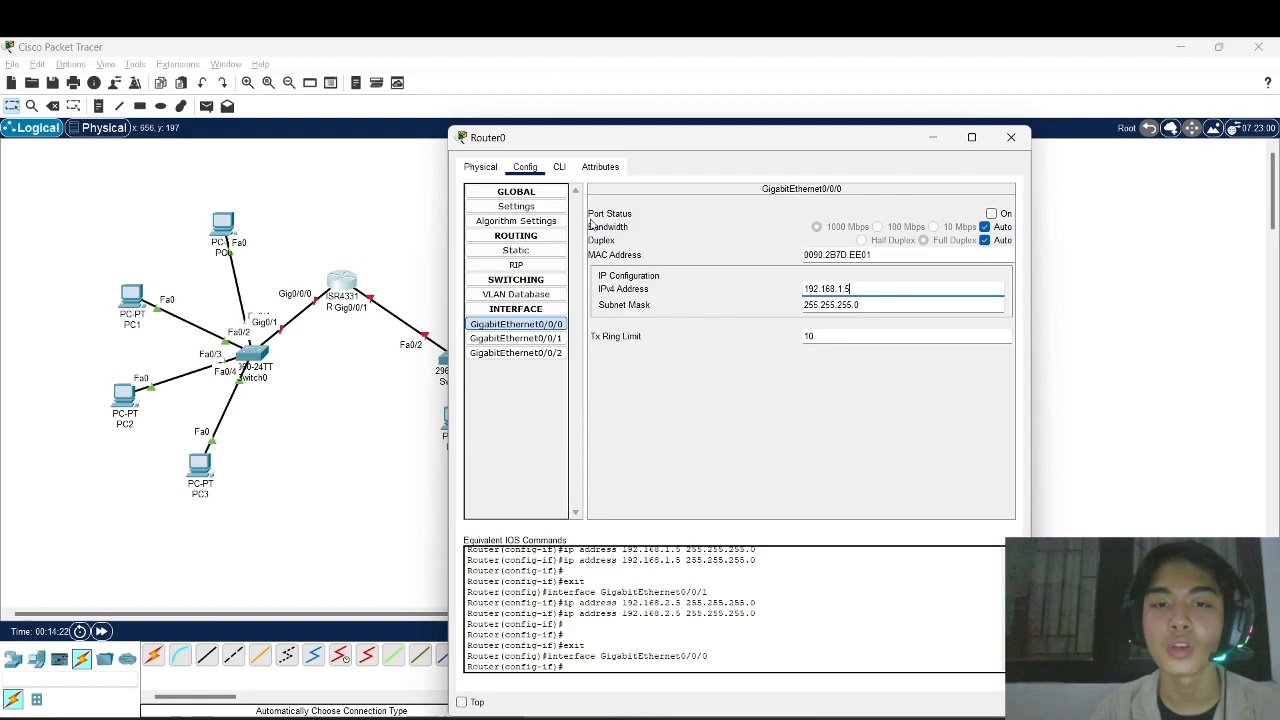
click(991, 214)
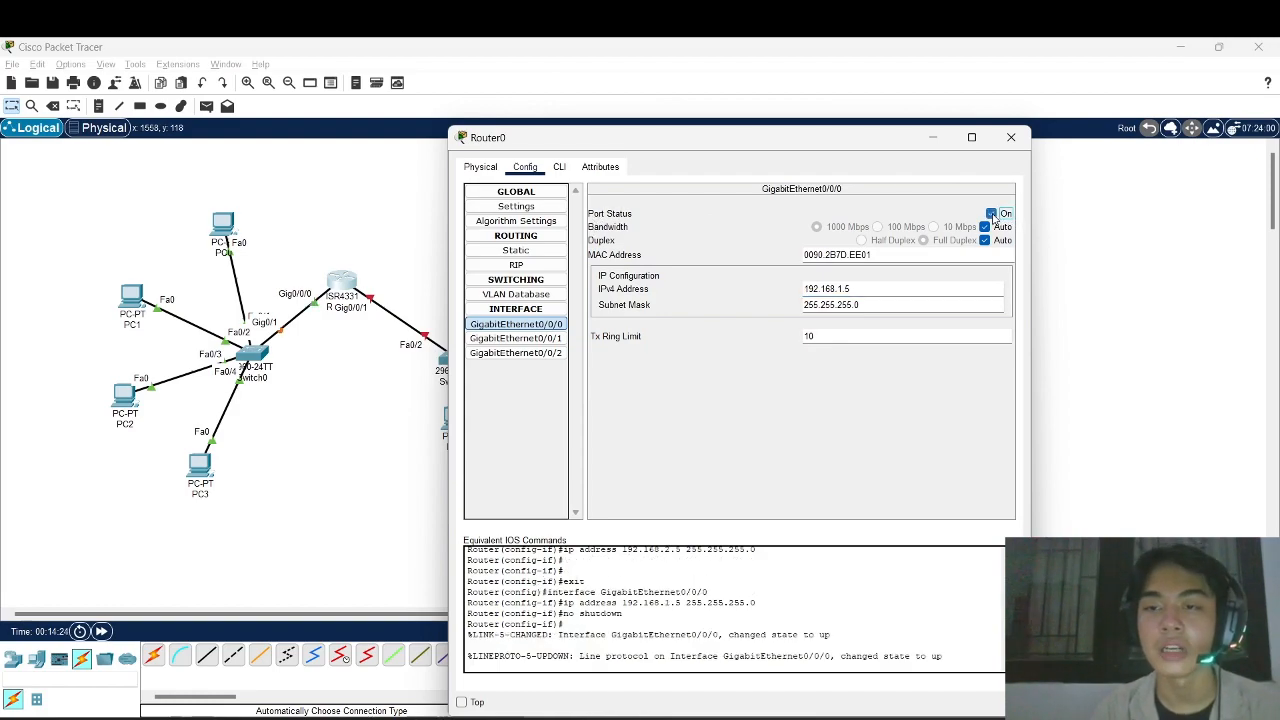
click(516, 338)
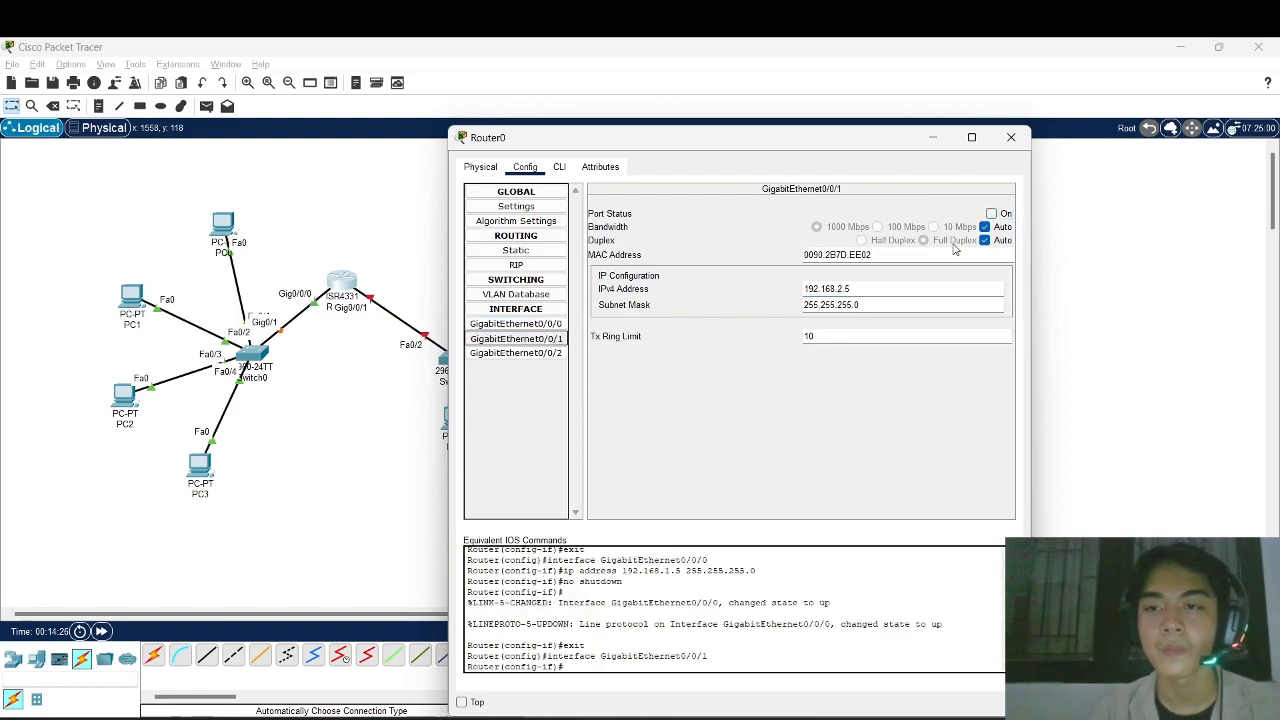
click(992, 214)
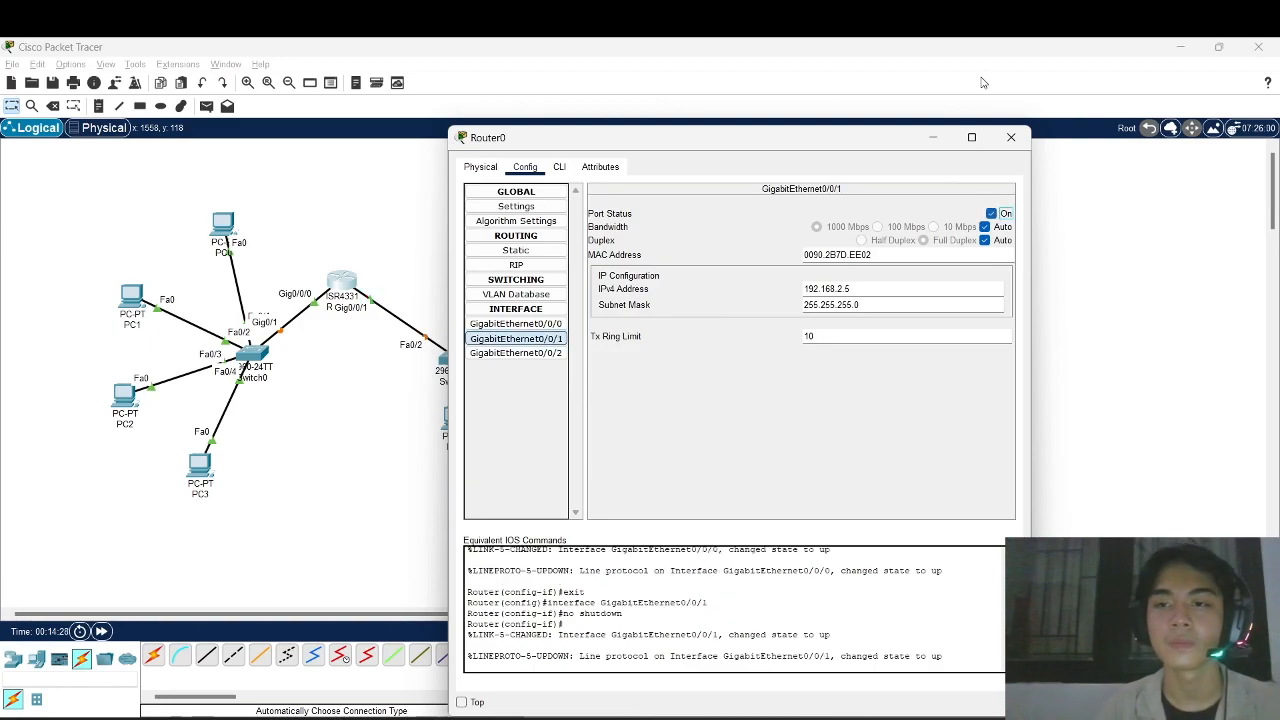
click(1011, 137)
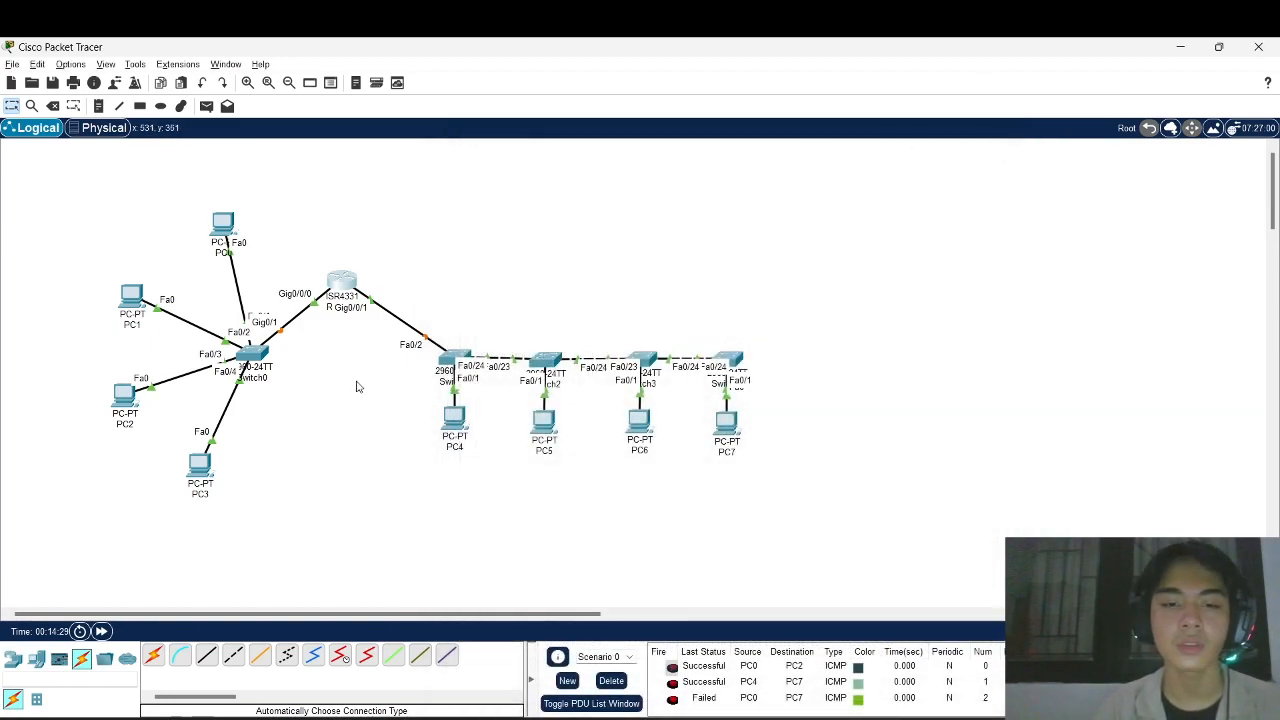
- Retest connectivity through the router by sending another simple PDU from PC0 to PC7
click(352, 290)
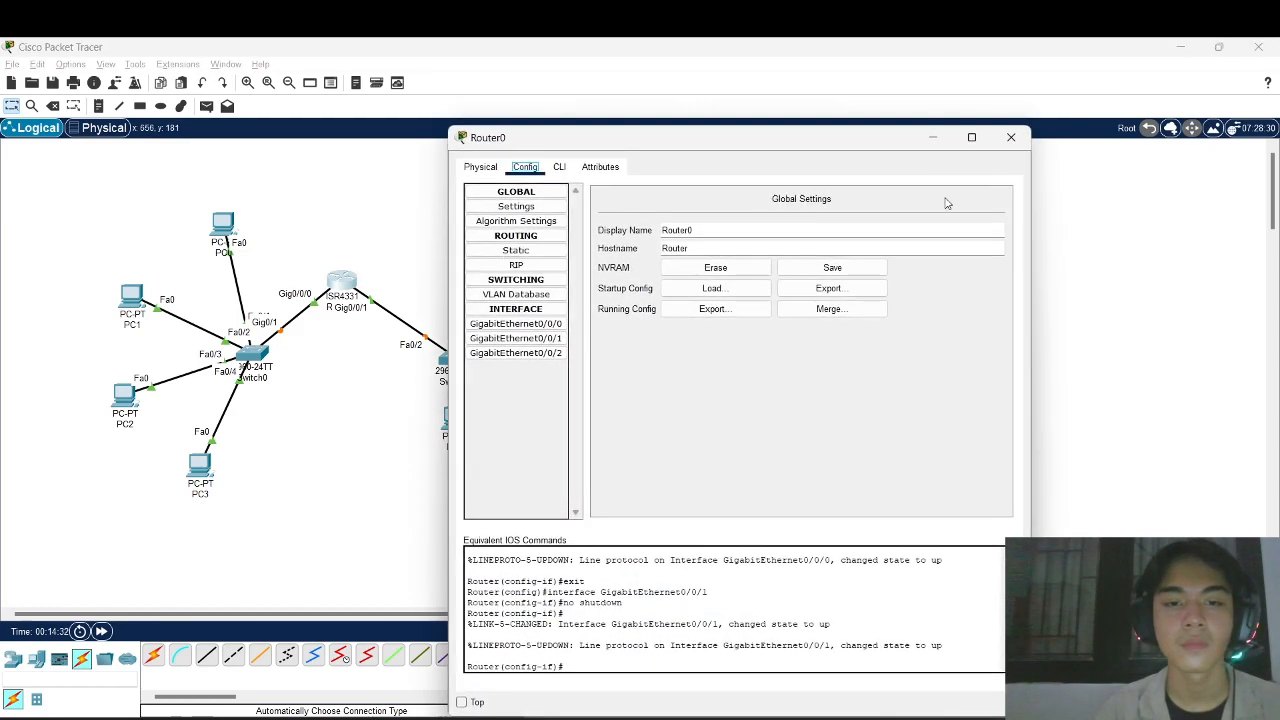
click(1011, 137)
click(206, 106)
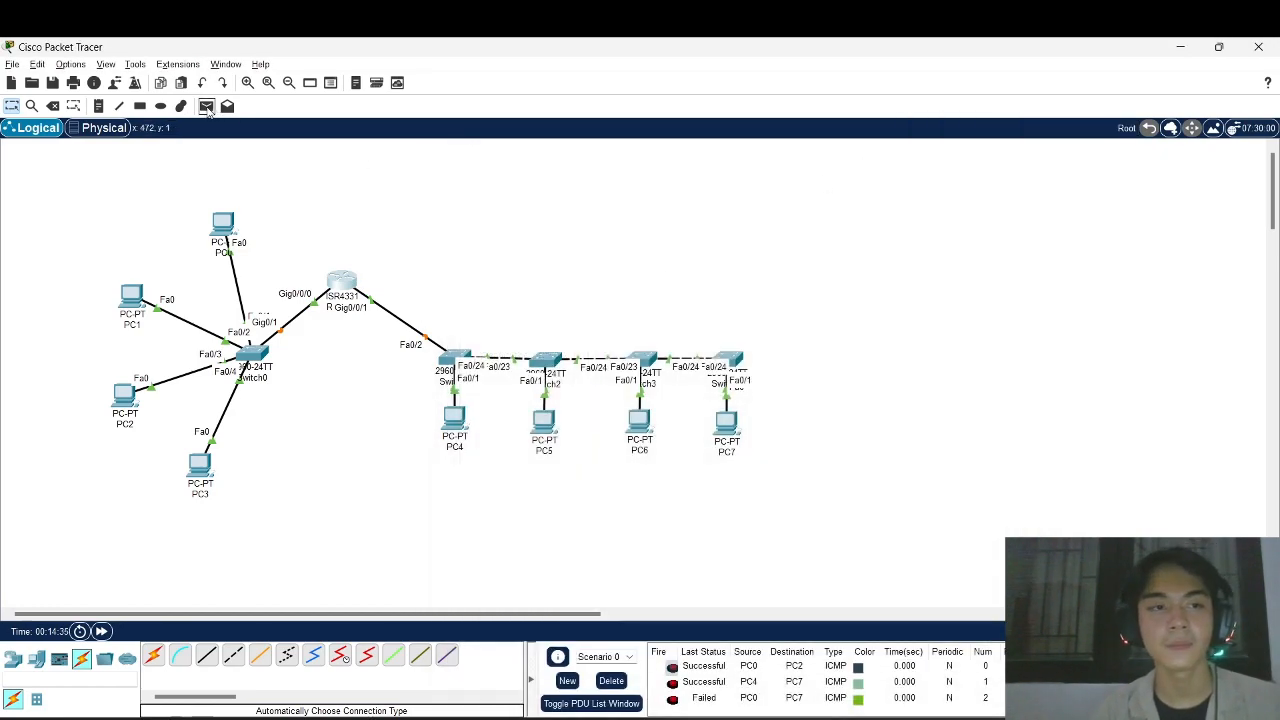
click(228, 230)
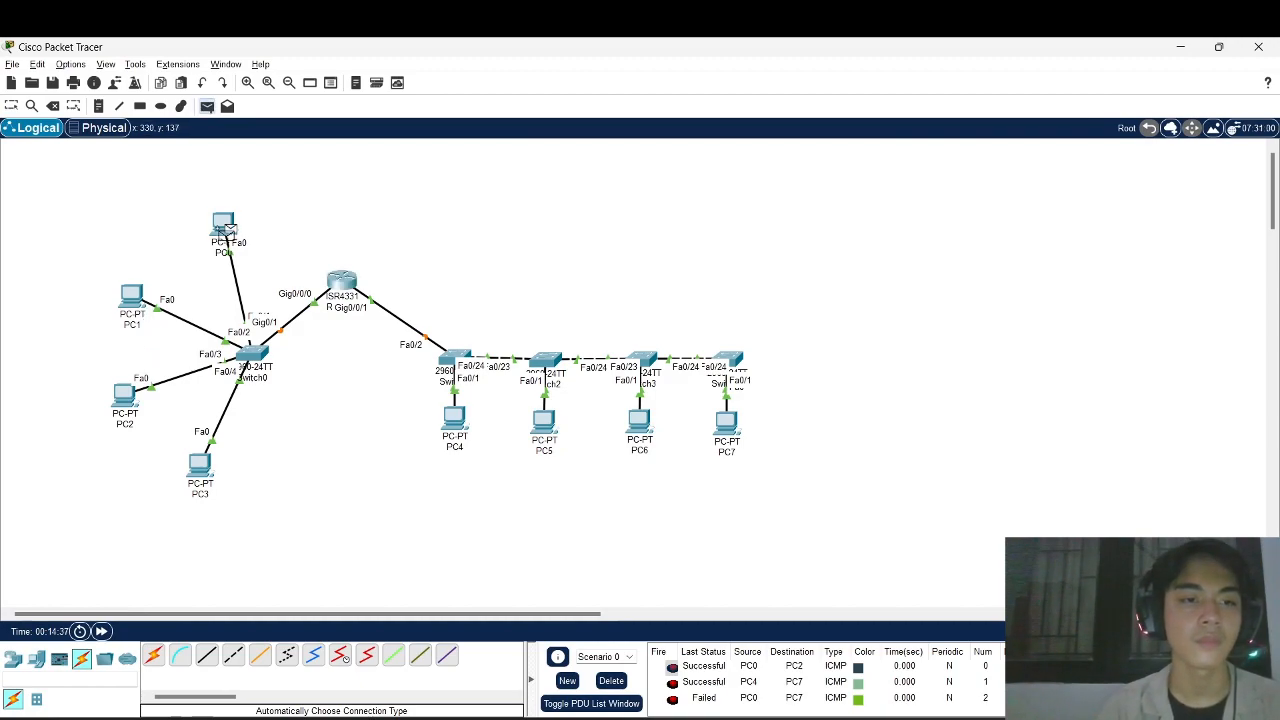
click(724, 436)
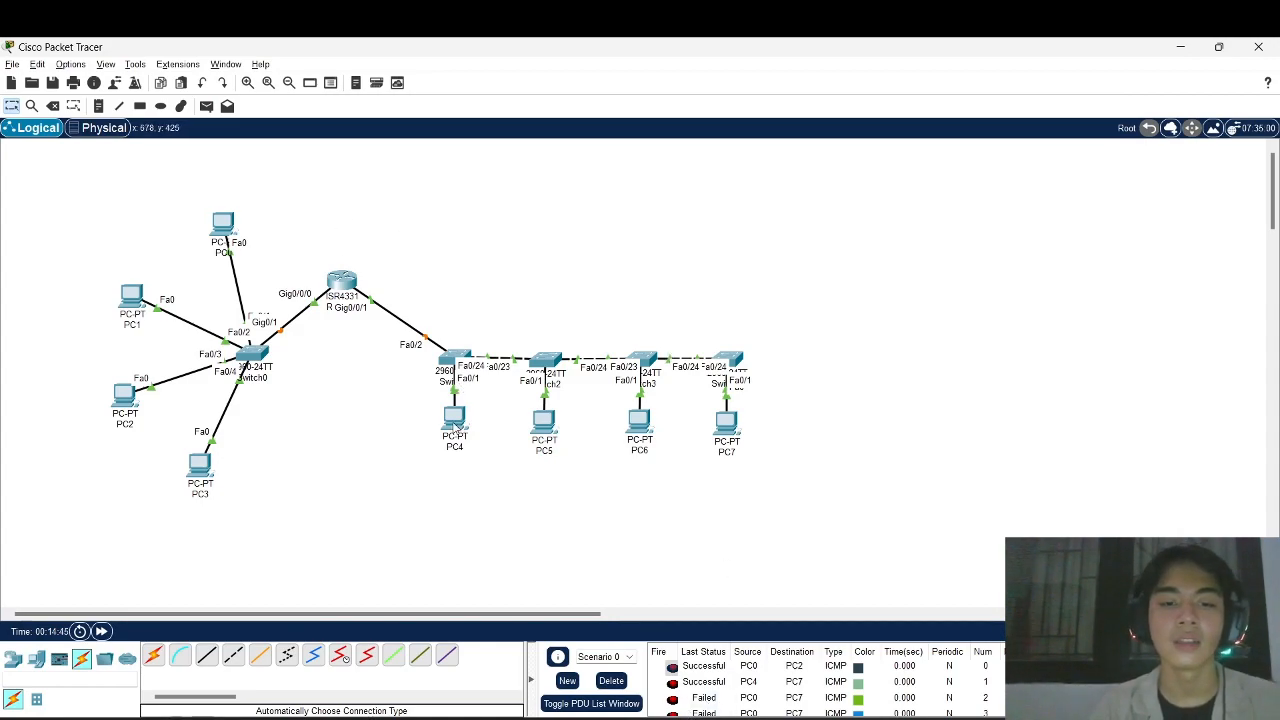
- Copy the IPv4 address 192.168.1.5 of Router0's GigabitEthernet0/0/0 interface, keeping the router's window clear of the topology
click(341, 281)
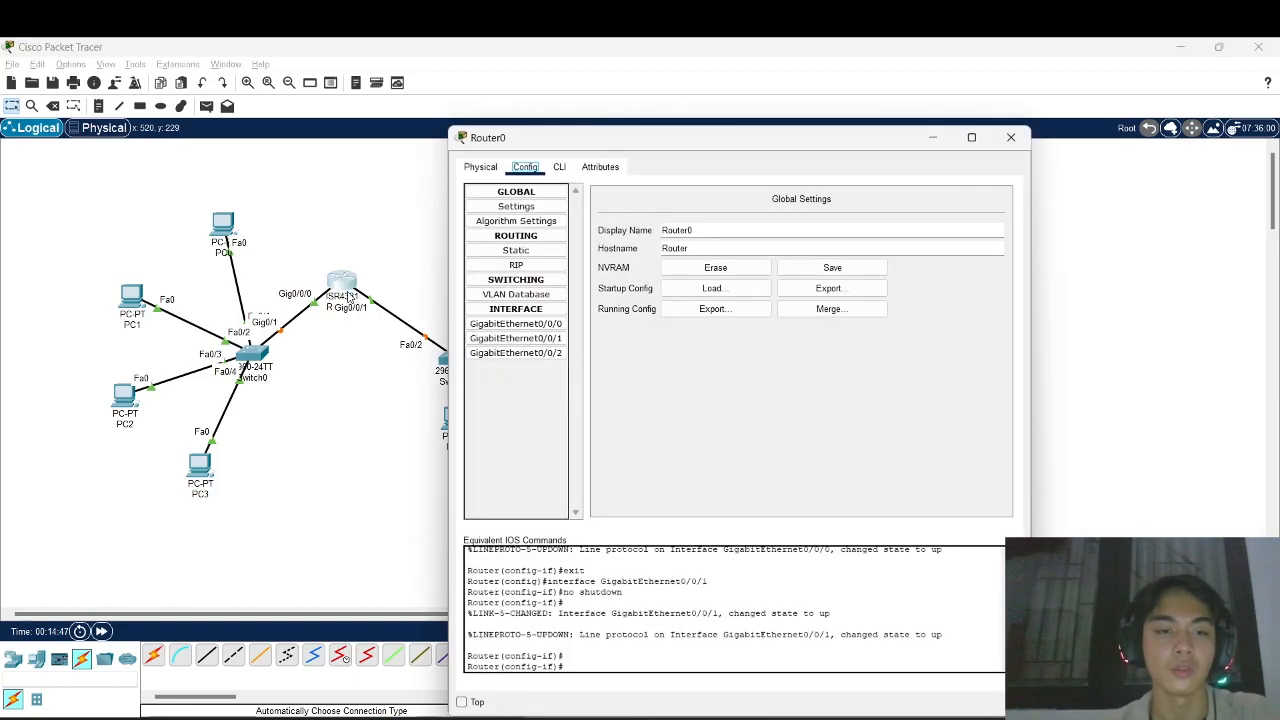
click(516, 323)
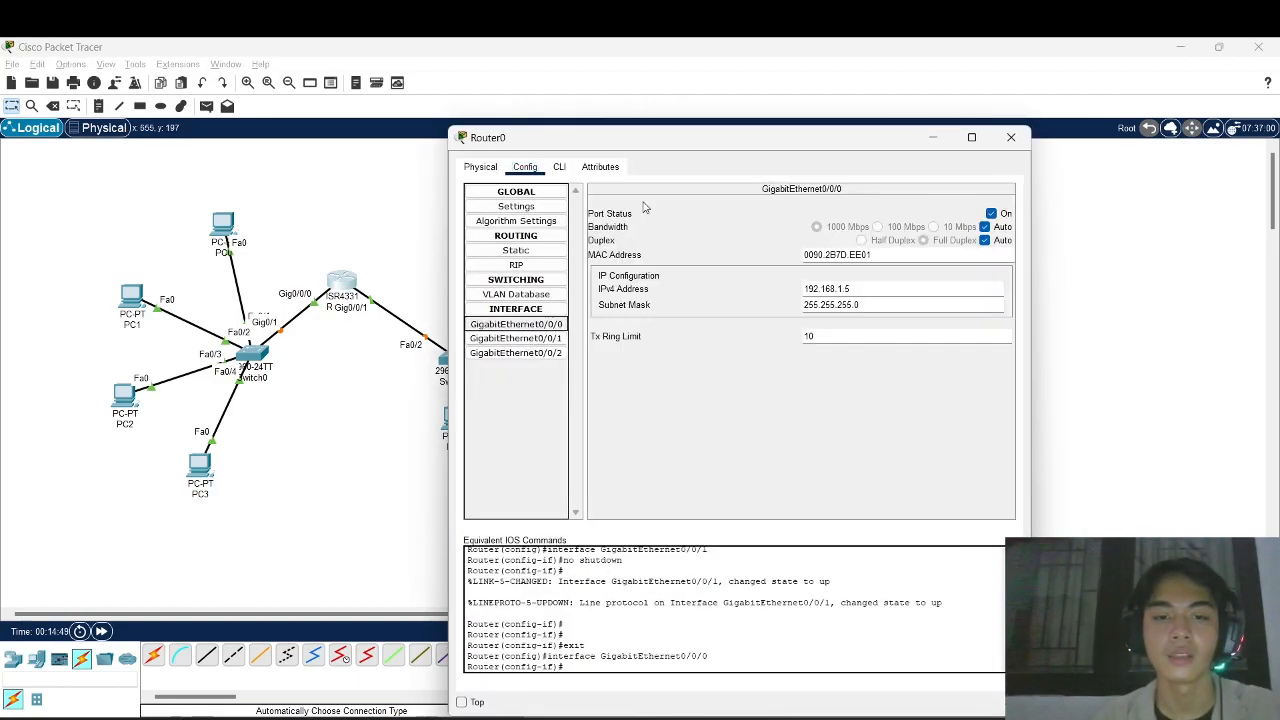
drag(692, 141, 771, 141)
click(938, 289)
double_click(938, 289)
key(ctrl+c)
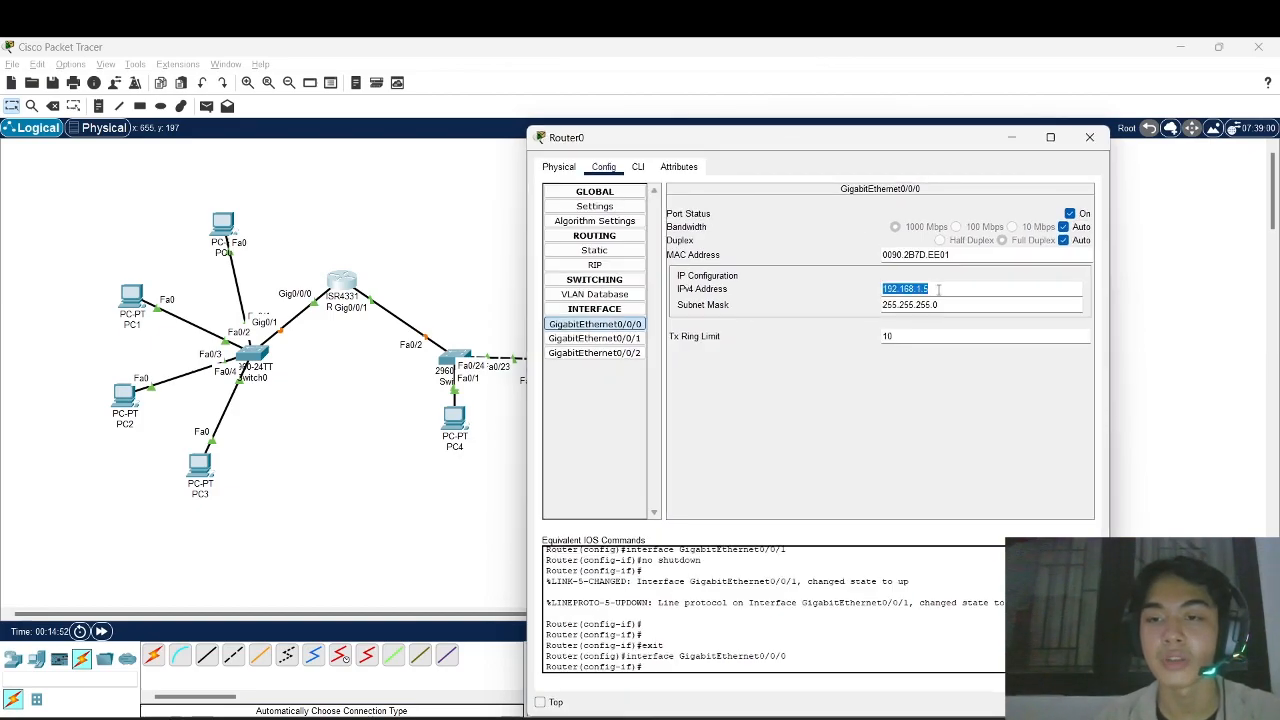
drag(641, 151, 796, 151)
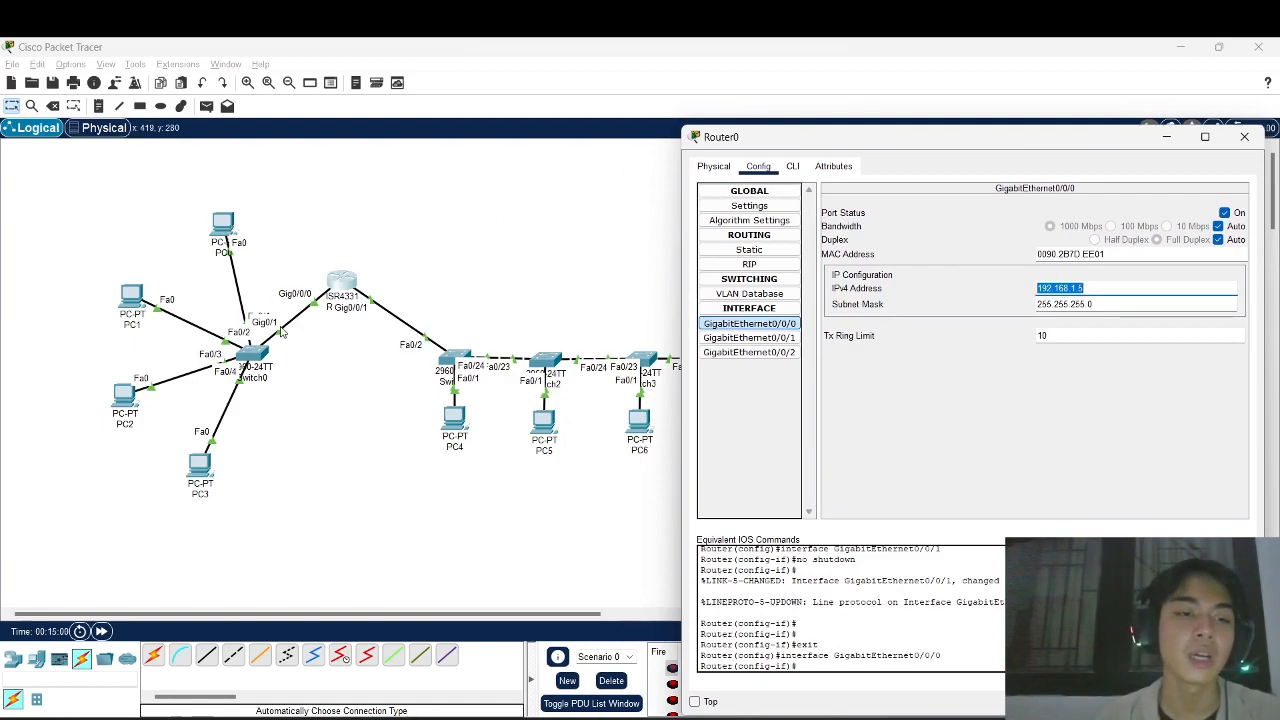
- Set PC0's default gateway to 192.168.1.5
scroll(282, 332, up, 1)
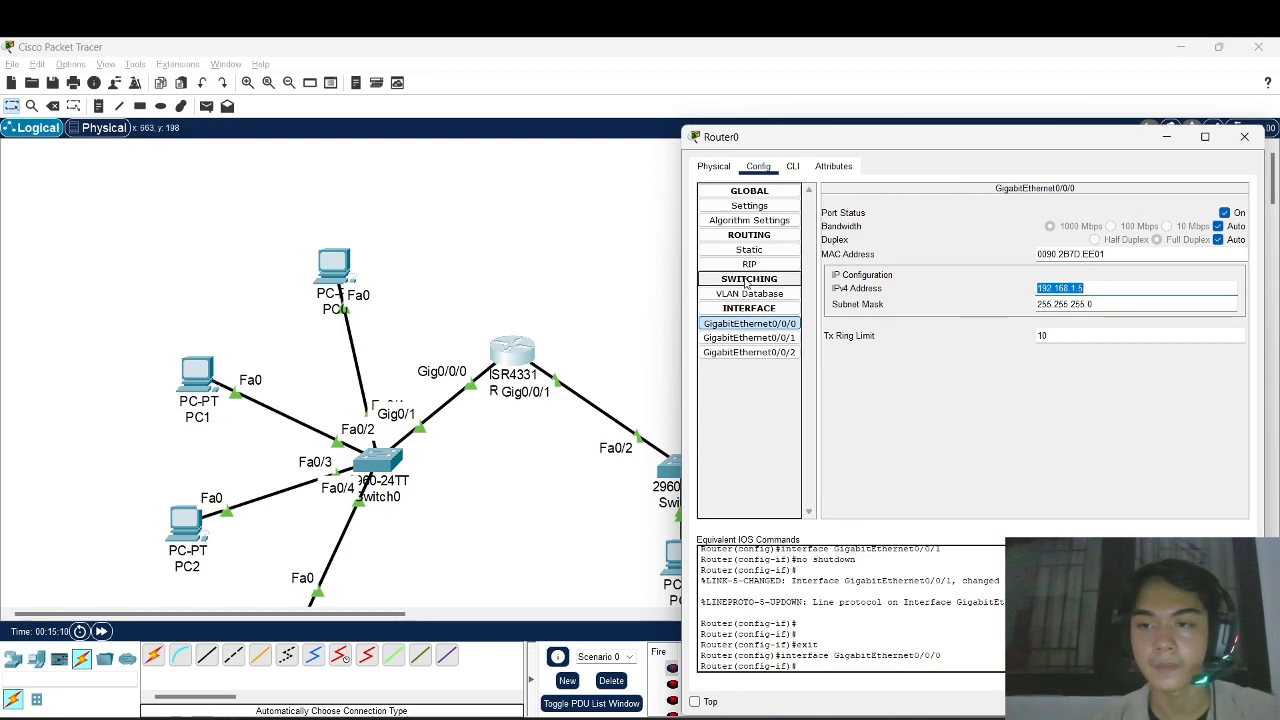
click(335, 265)
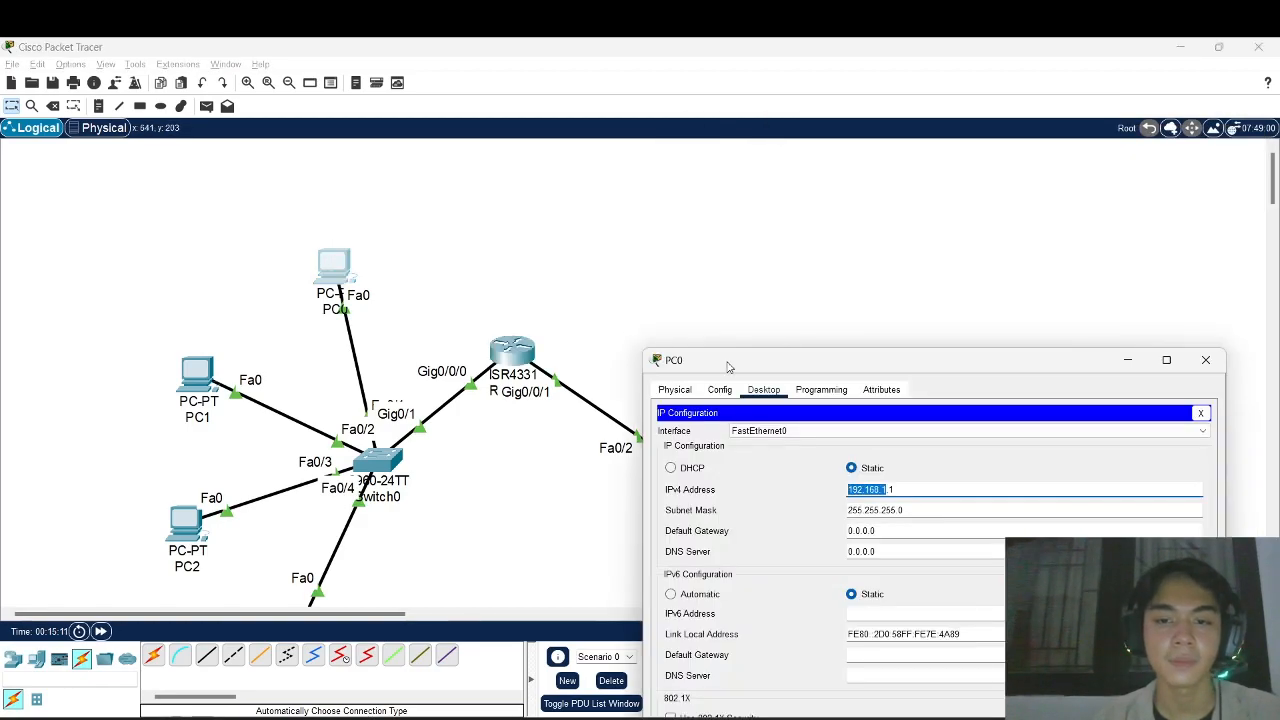
drag(802, 360, 708, 143)
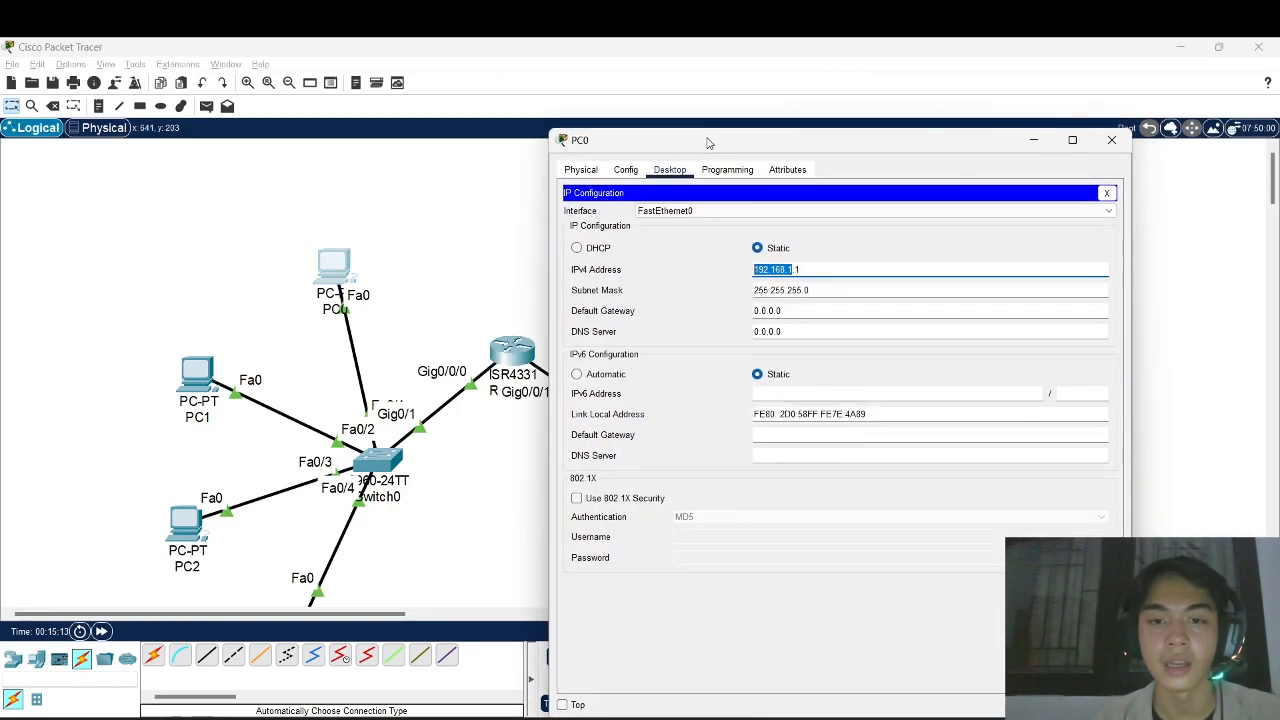
double_click(797, 306)
click(617, 316)
double_click(786, 310)
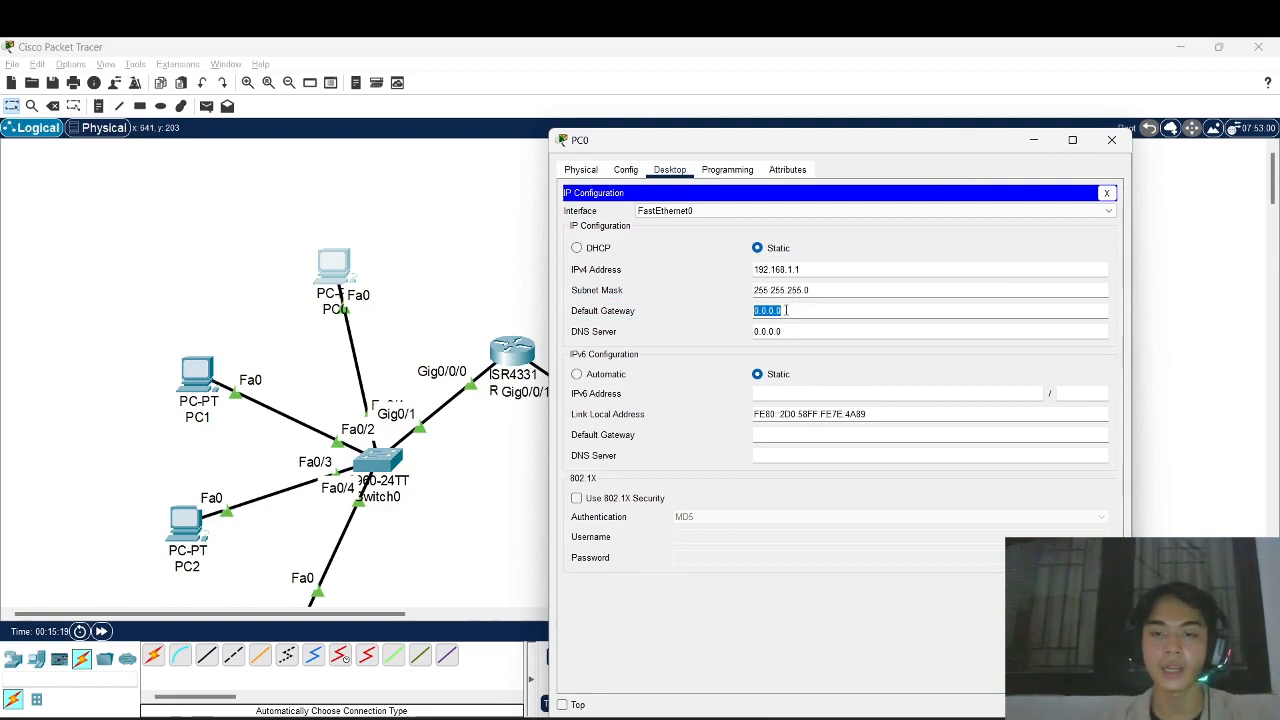
text(192.168.1.5)
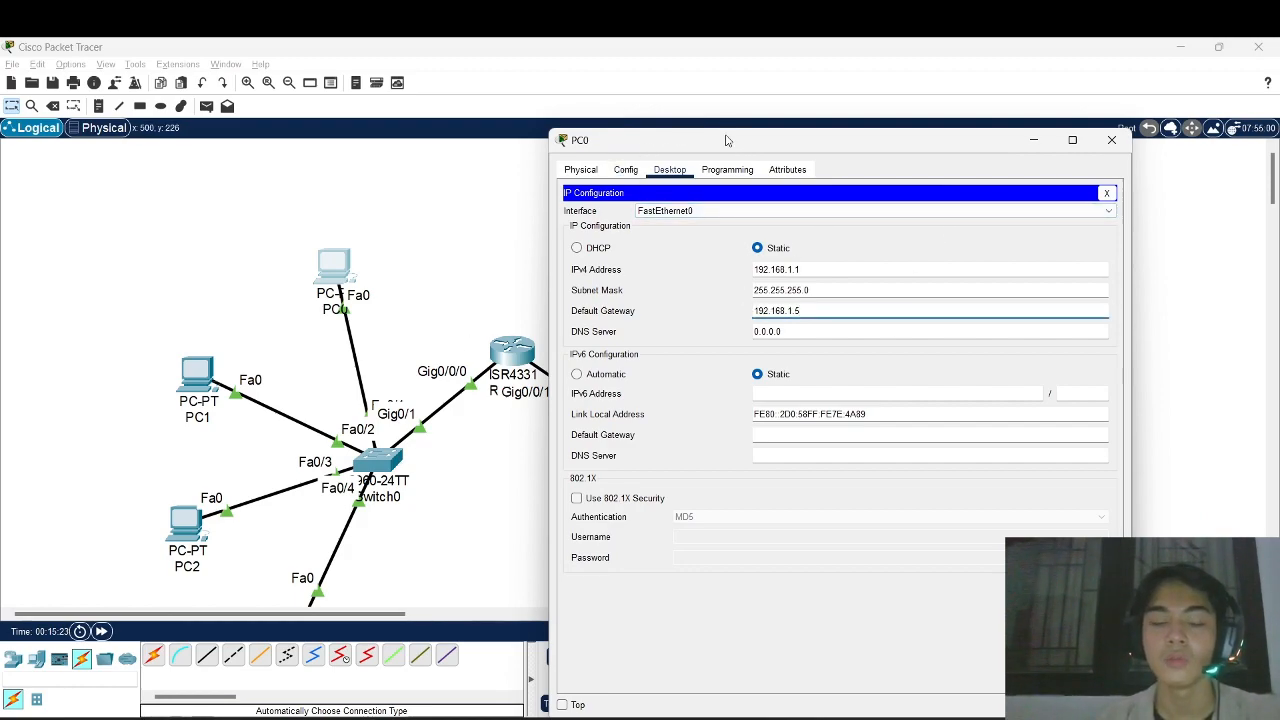
- Set PC1's default gateway to 192.168.1.5 in its IP configuration
click(197, 375)
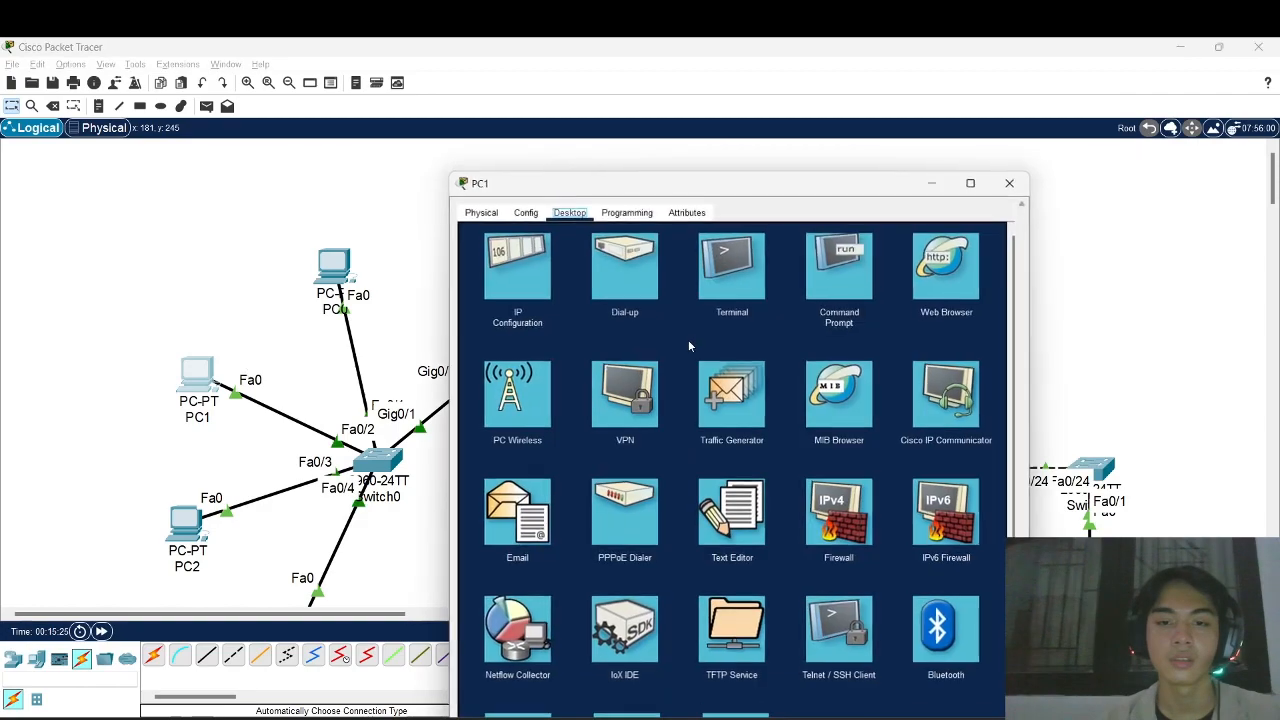
click(510, 265)
click(703, 352)
key(ctrl+v)
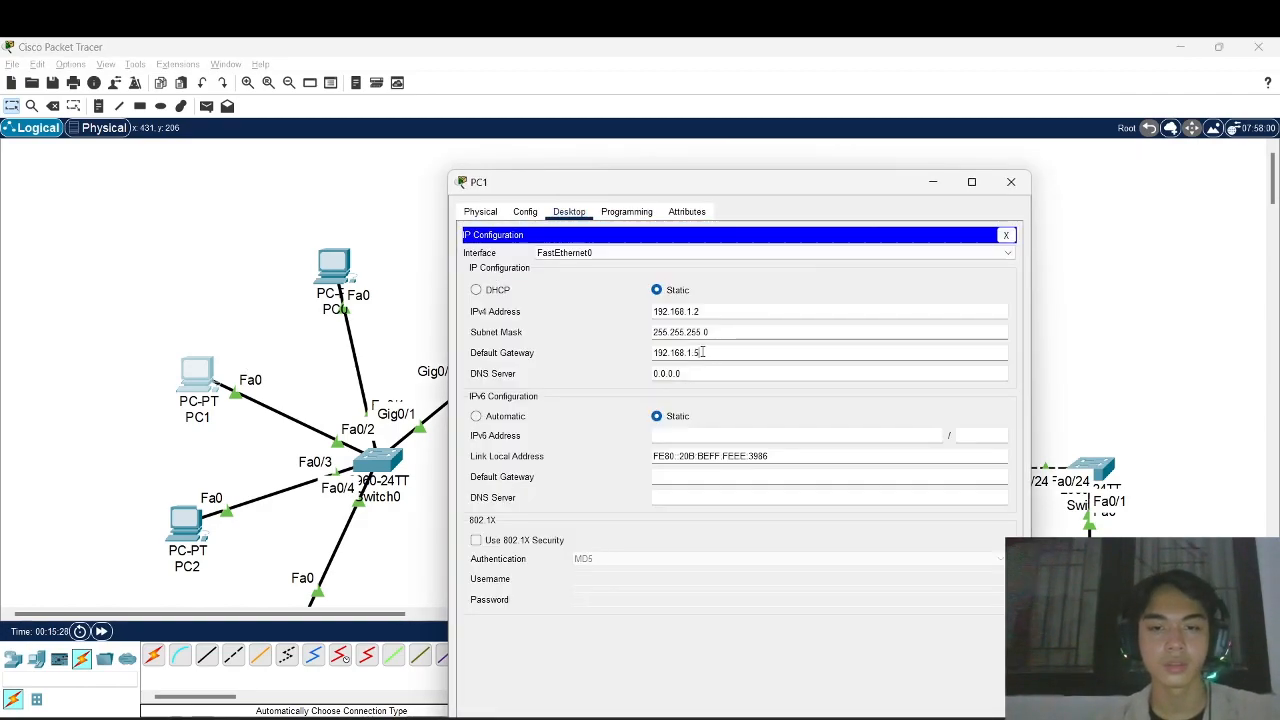
- Set PC2's default gateway to the copied router address 192.168.1.5
click(176, 535)
triple_click(690, 307)
key(ctrl+v)
- Set PC3's default gateway to 192.168.1.5 and close its window
scroll(280, 463, down, 2)
scroll(280, 463, down, 2)
click(292, 504)
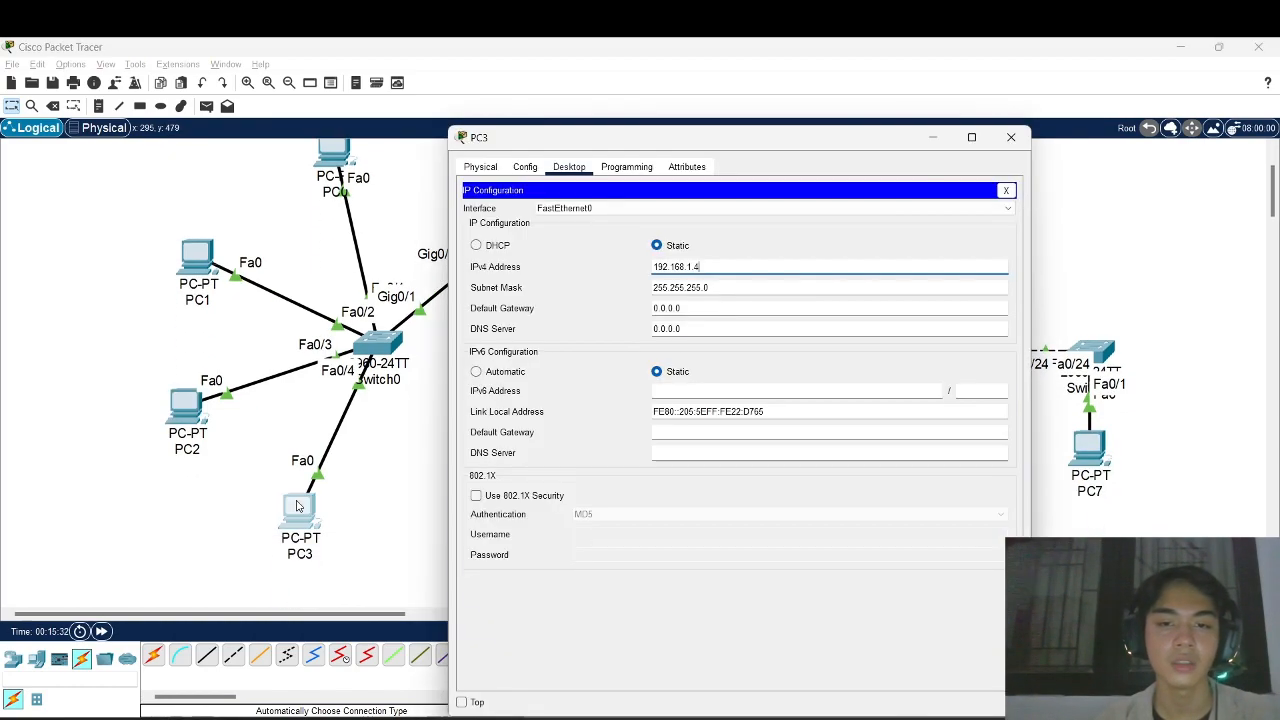
triple_click(743, 308)
key(ctrl+v)
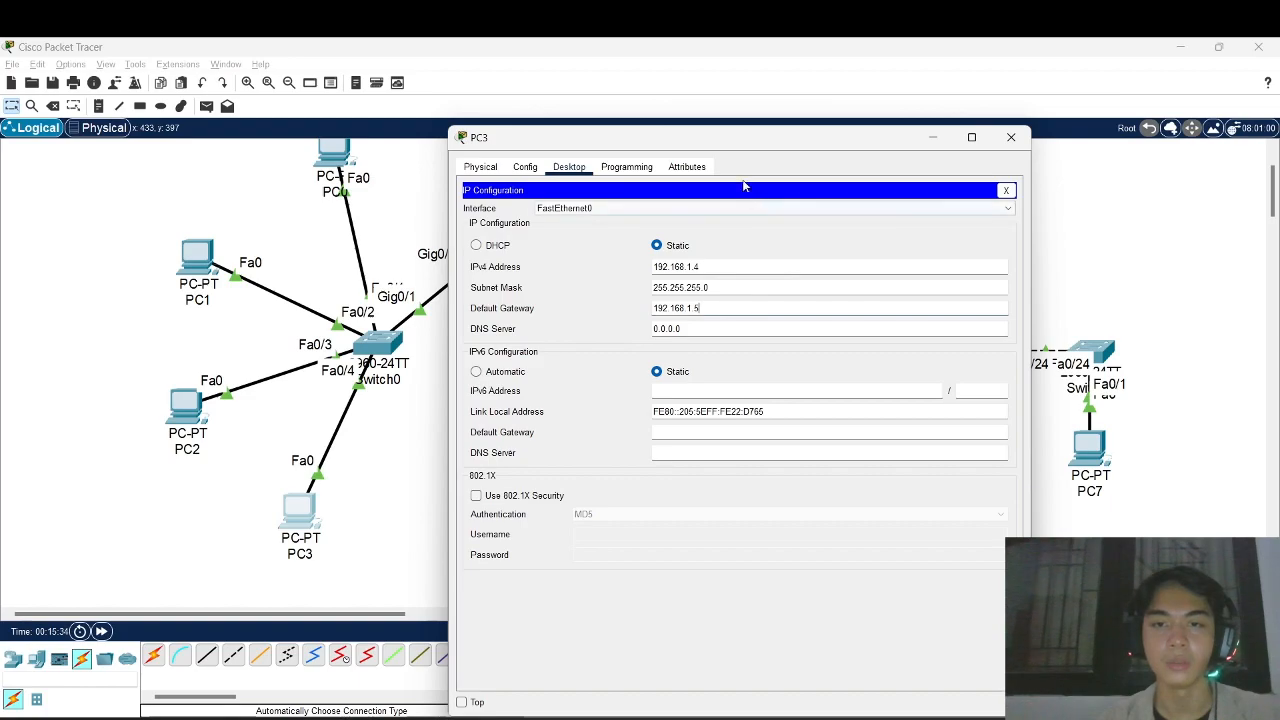
drag(728, 139, 257, 150)
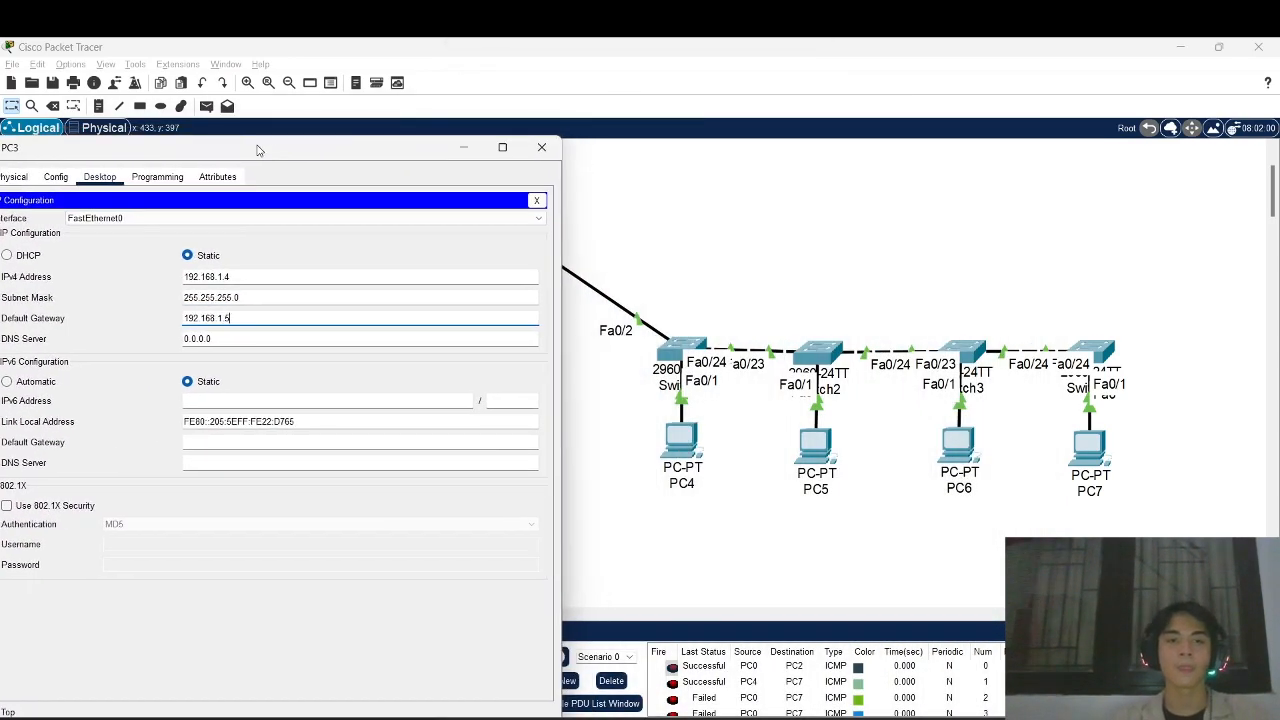
click(540, 152)
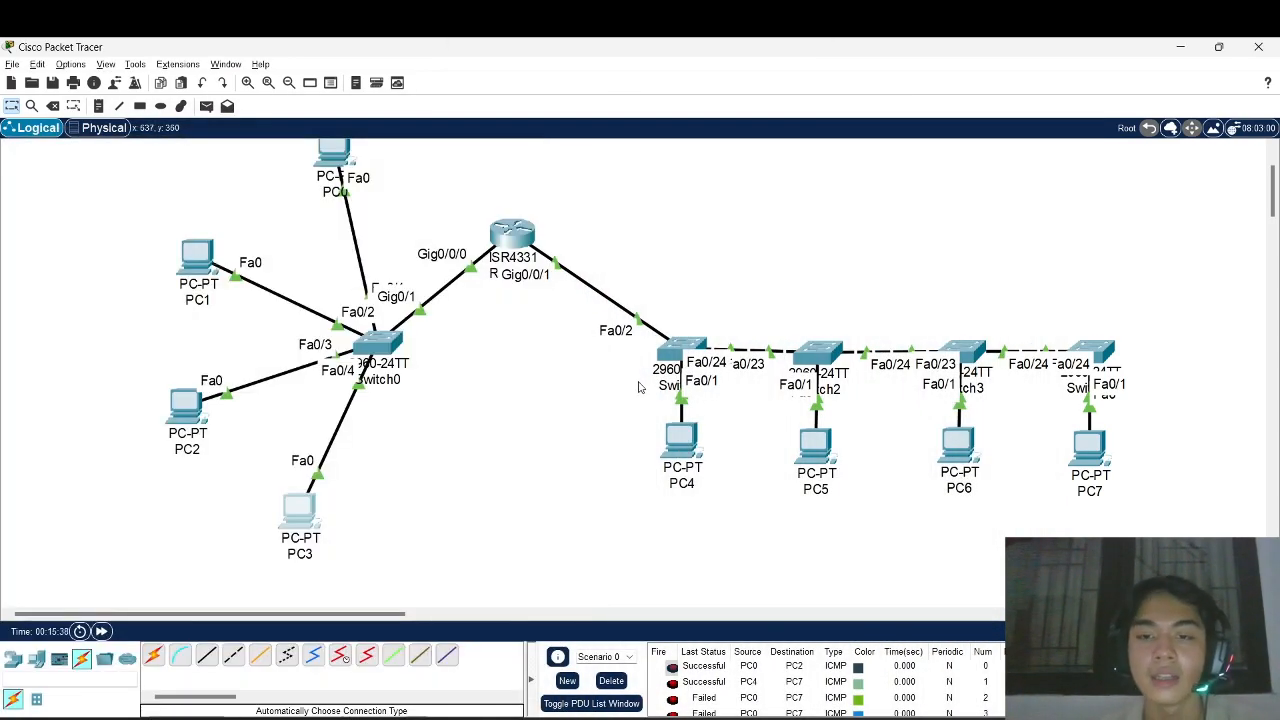
- Copy the IPv4 address 192.168.2.5 of Router0's GigabitEthernet0/0/1 interface
scroll(638, 387, down, 1)
scroll(638, 387, up, 3)
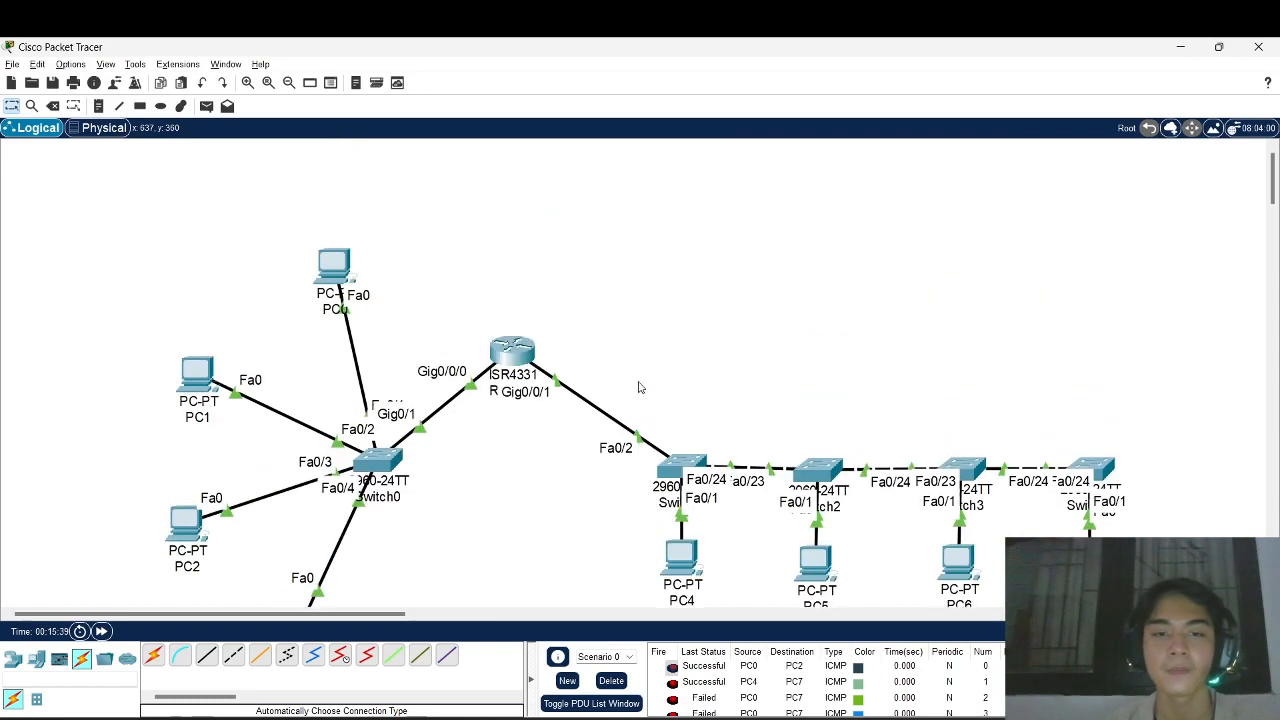
click(512, 348)
click(712, 340)
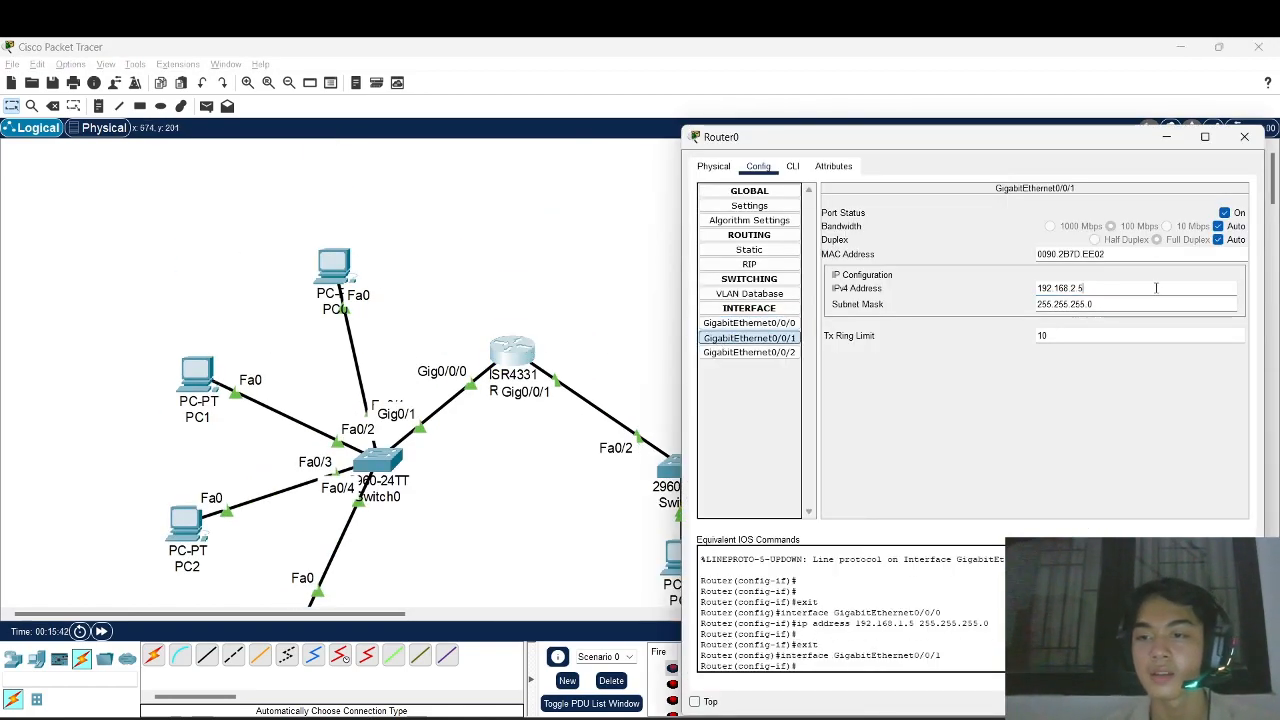
triple_click(1156, 288)
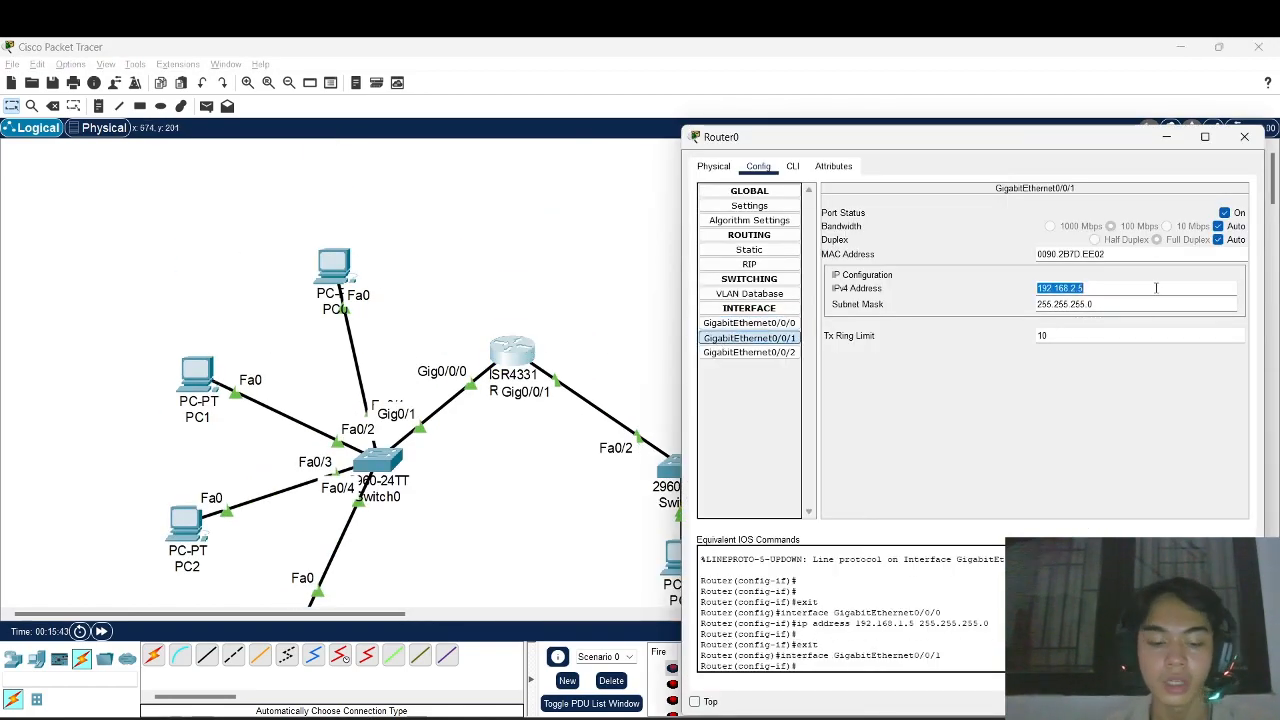
- Set PC4's default gateway to 192.168.2.5 and close its configuration window
click(589, 509)
scroll(589, 509, down, 2)
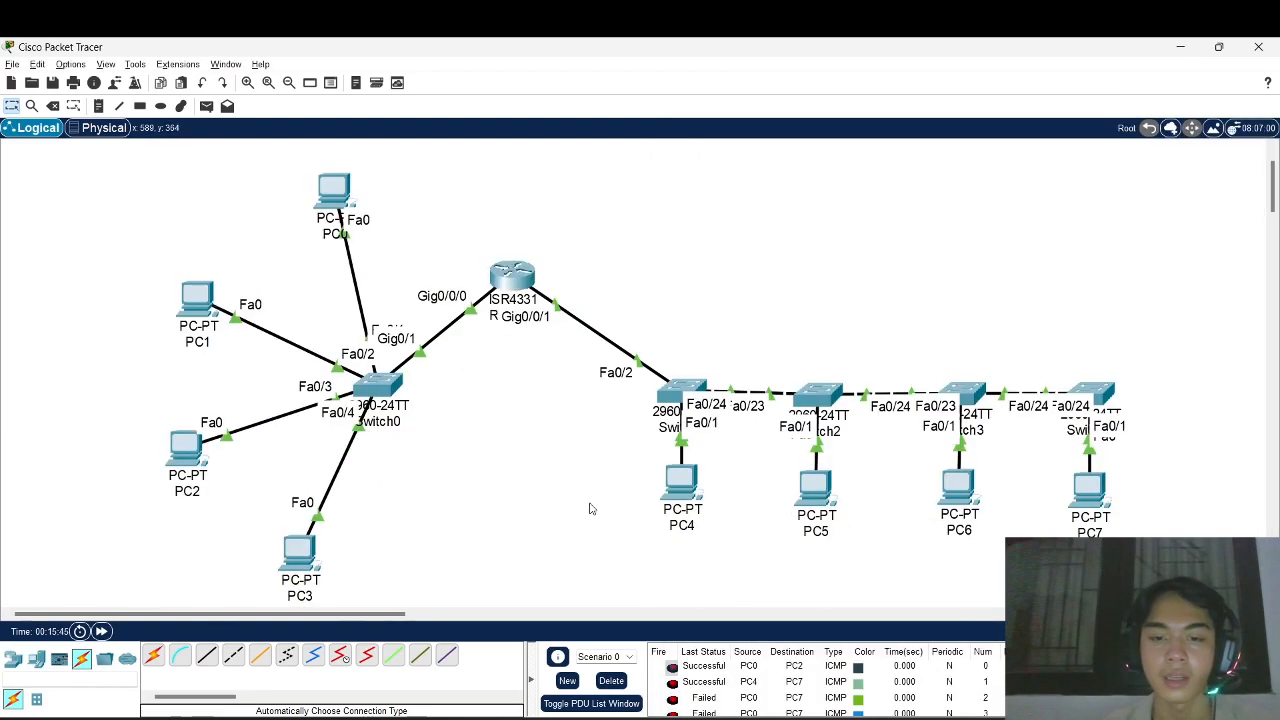
click(680, 485)
drag(918, 327, 648, 122)
click(766, 292)
double_click(766, 292)
text(192.168.2.5)
click(1199, 365)
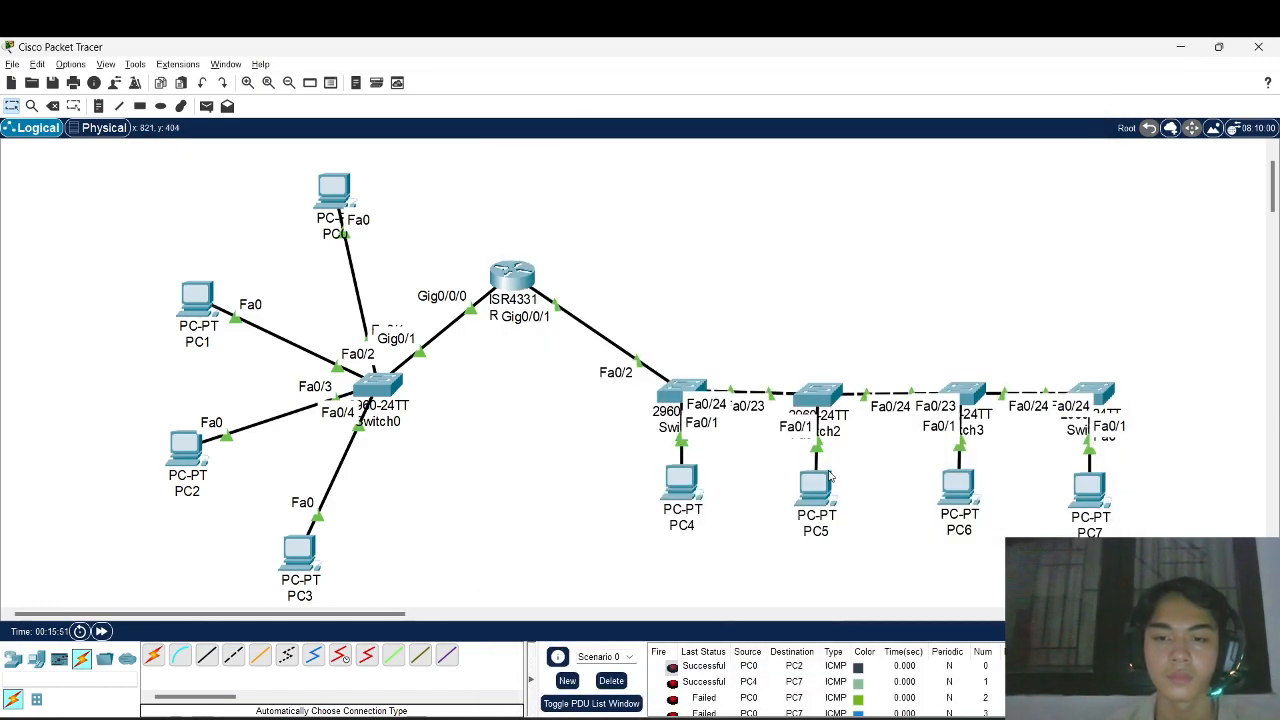
- Set PC5's default gateway to 192.168.2.5
click(812, 482)
click(1030, 321)
double_click(1030, 321)
text(192.168.2.5)
click(728, 315)
- Set PC6's default gateway to the address of Router0's GigabitEthernet0/0/1 interface
scroll(718, 311, right, 10)
click(311, 497)
click(540, 266)
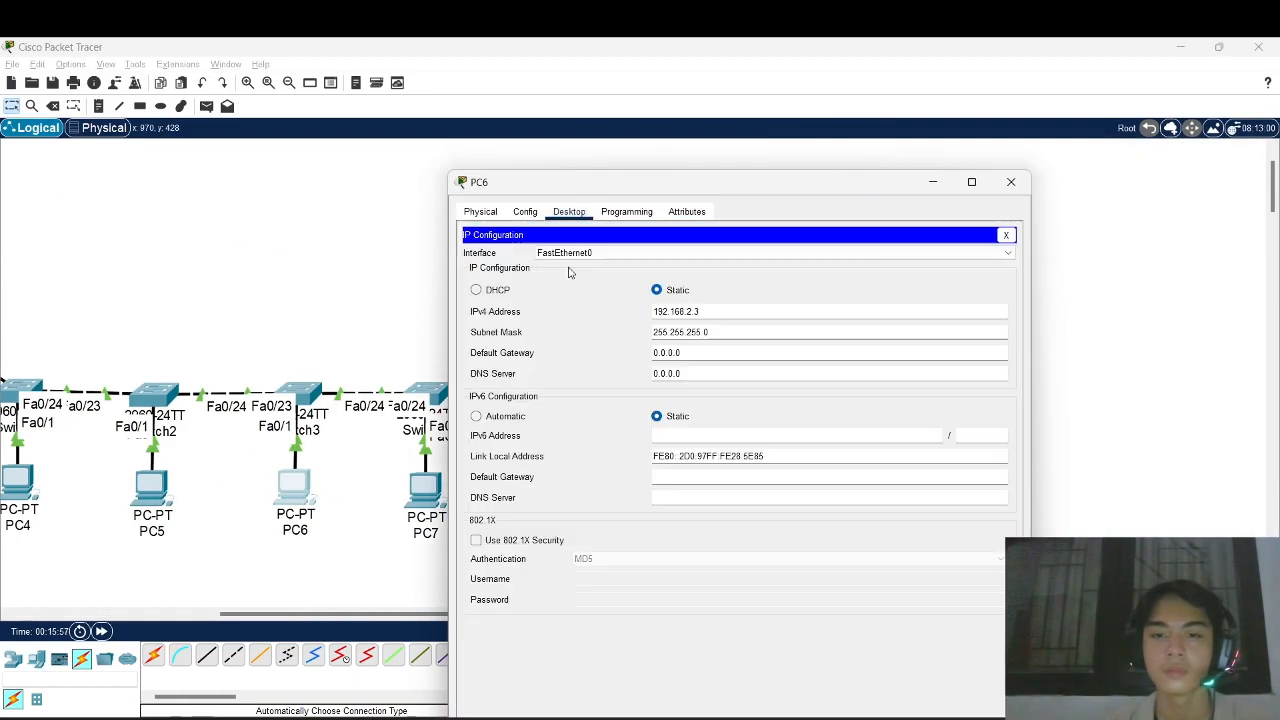
click(705, 352)
text(192.168.2.1)
click(395, 268)
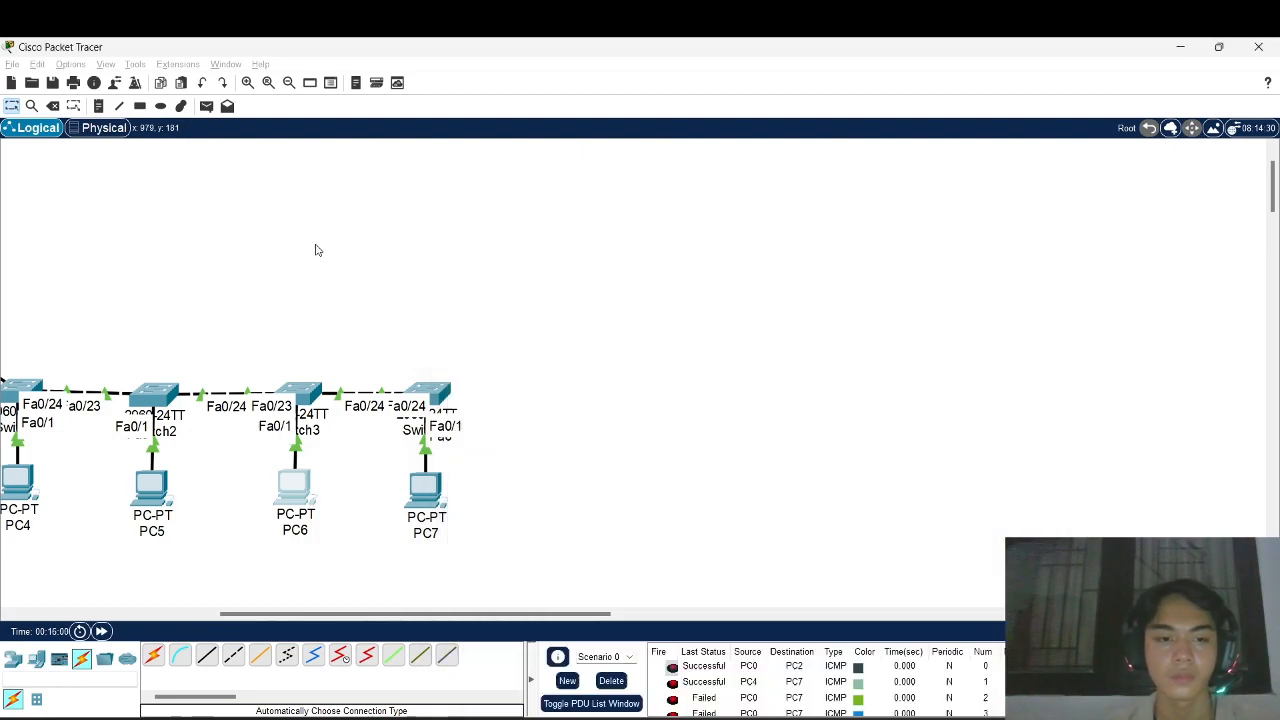
- Set PC7's default gateway to 192.168.2.5 and leave its configuration window
click(425, 488)
click(517, 218)
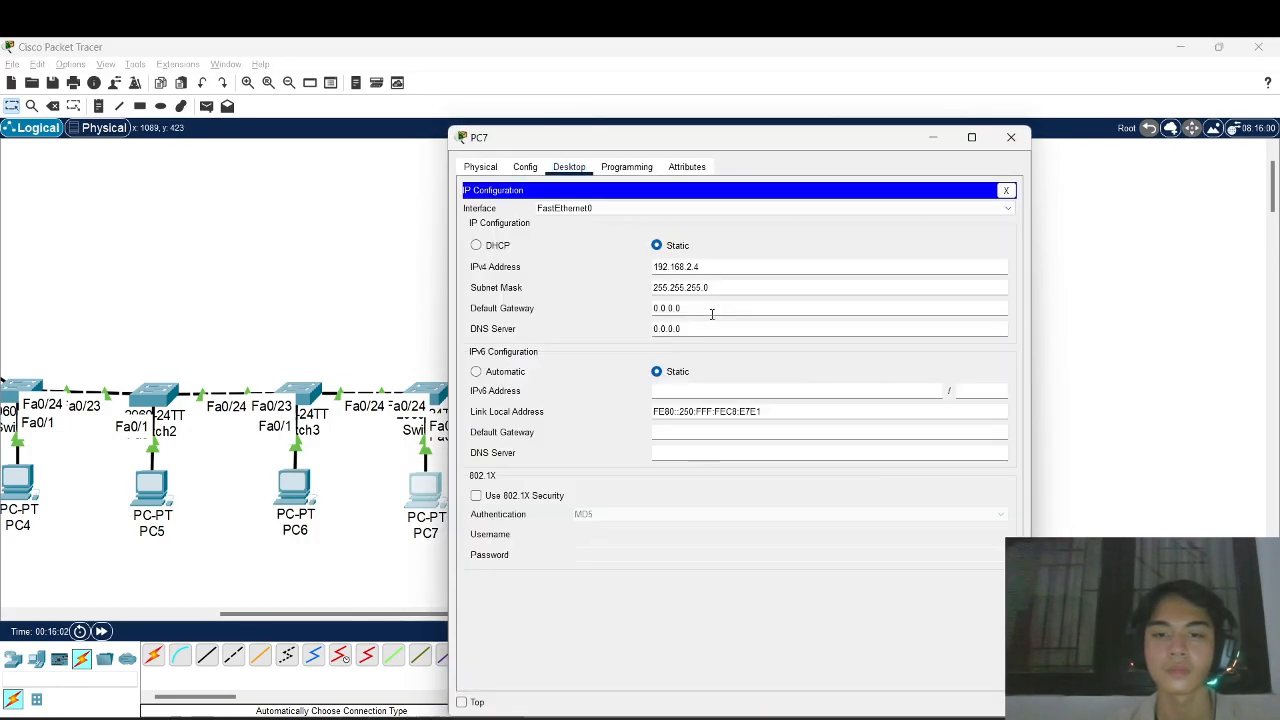
text(192.168.2.1)
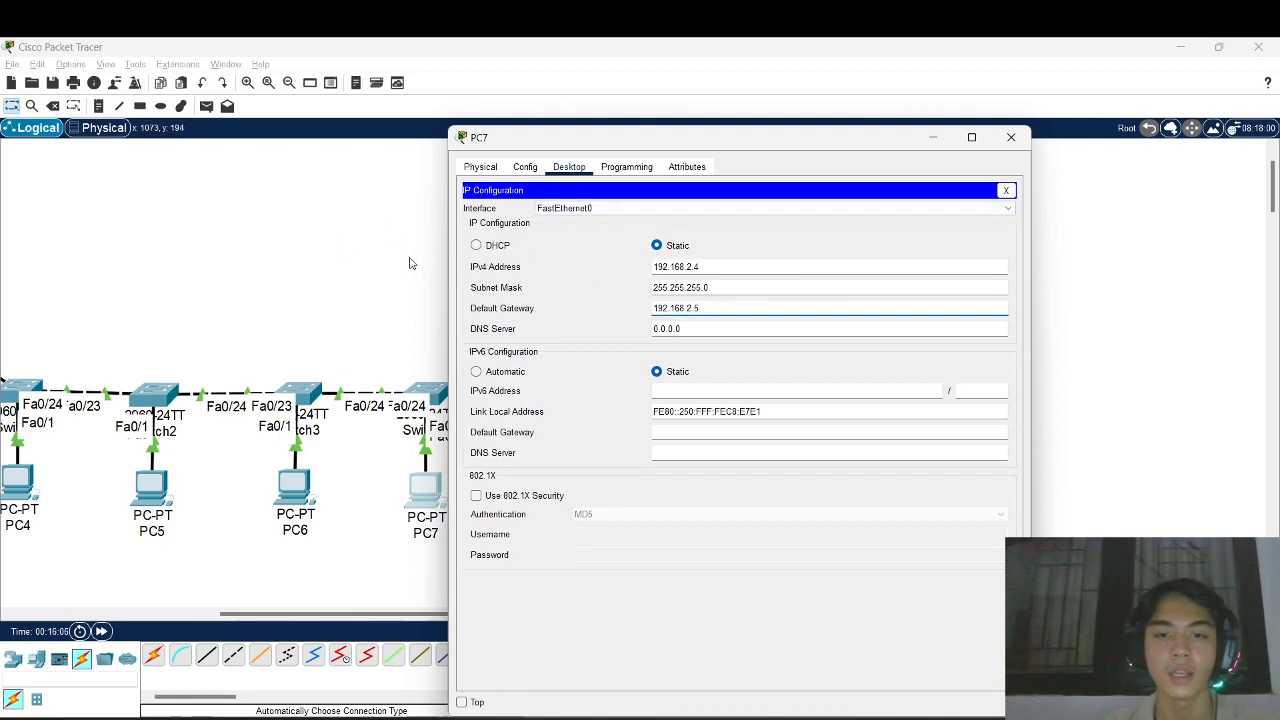
click(364, 259)
- Fast-forward the network's simulation time
scroll(405, 358, left, 10)
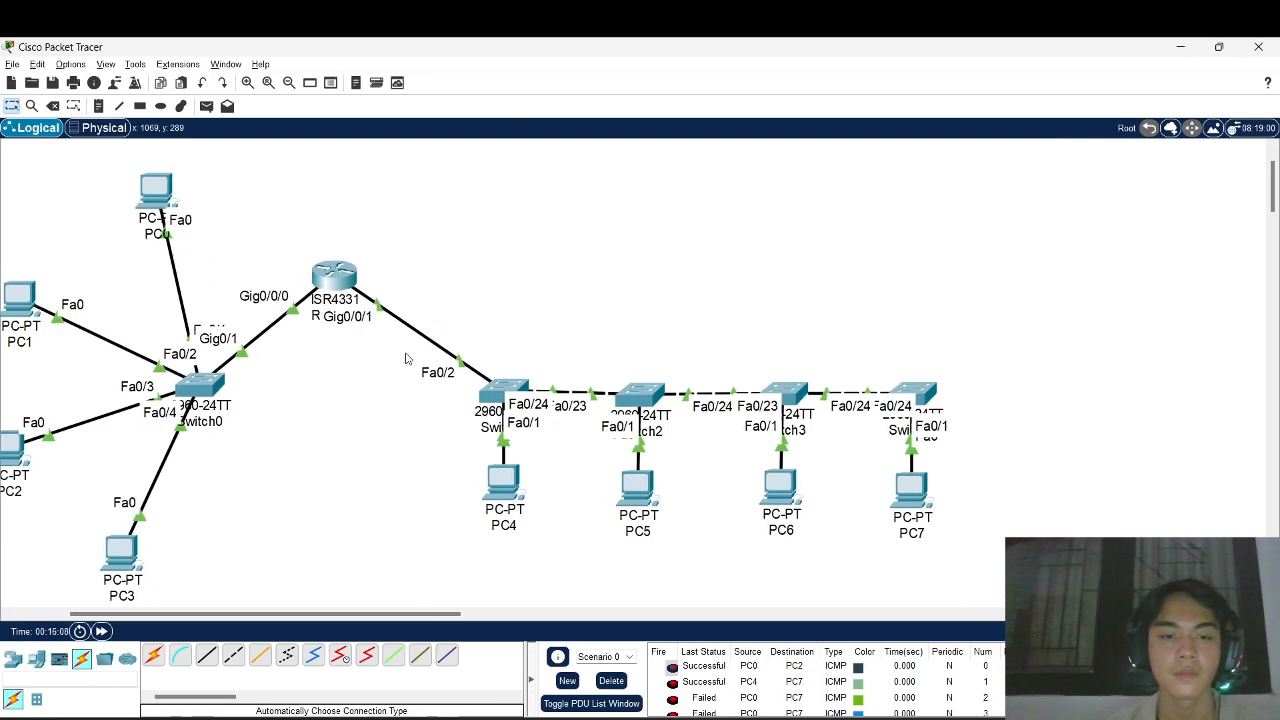
click(102, 632)
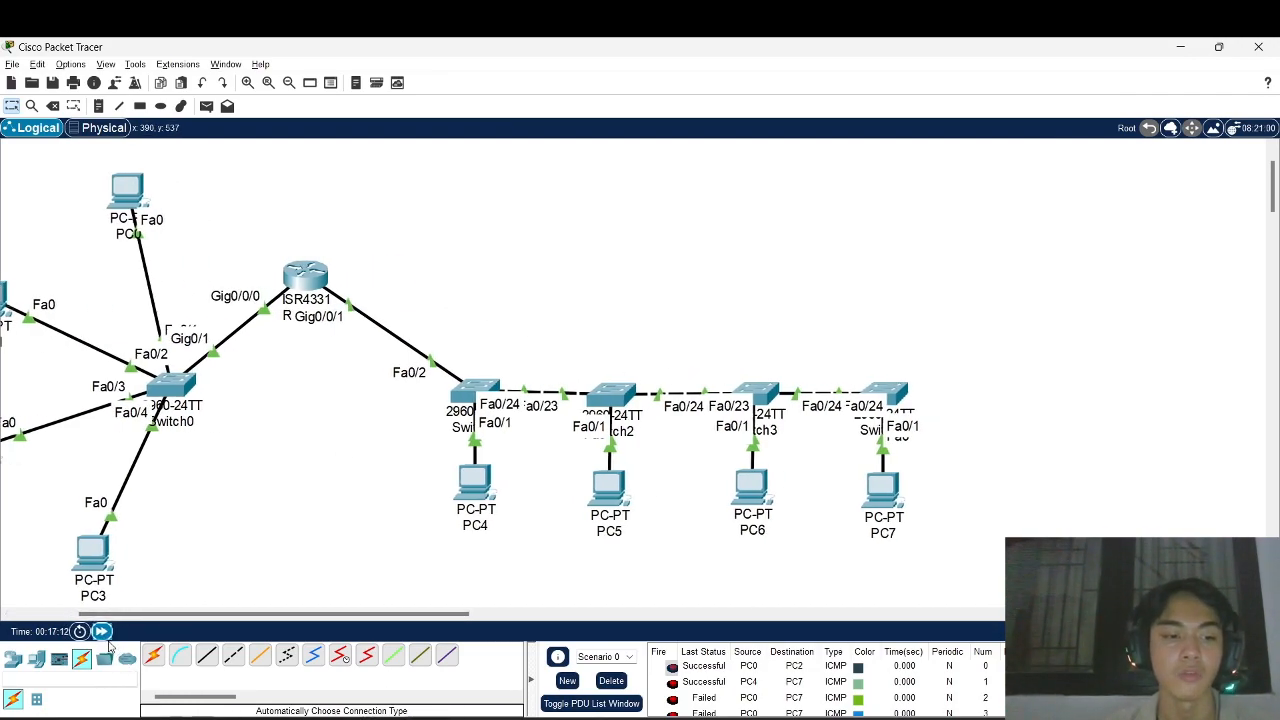
scroll(272, 560, left, 4)
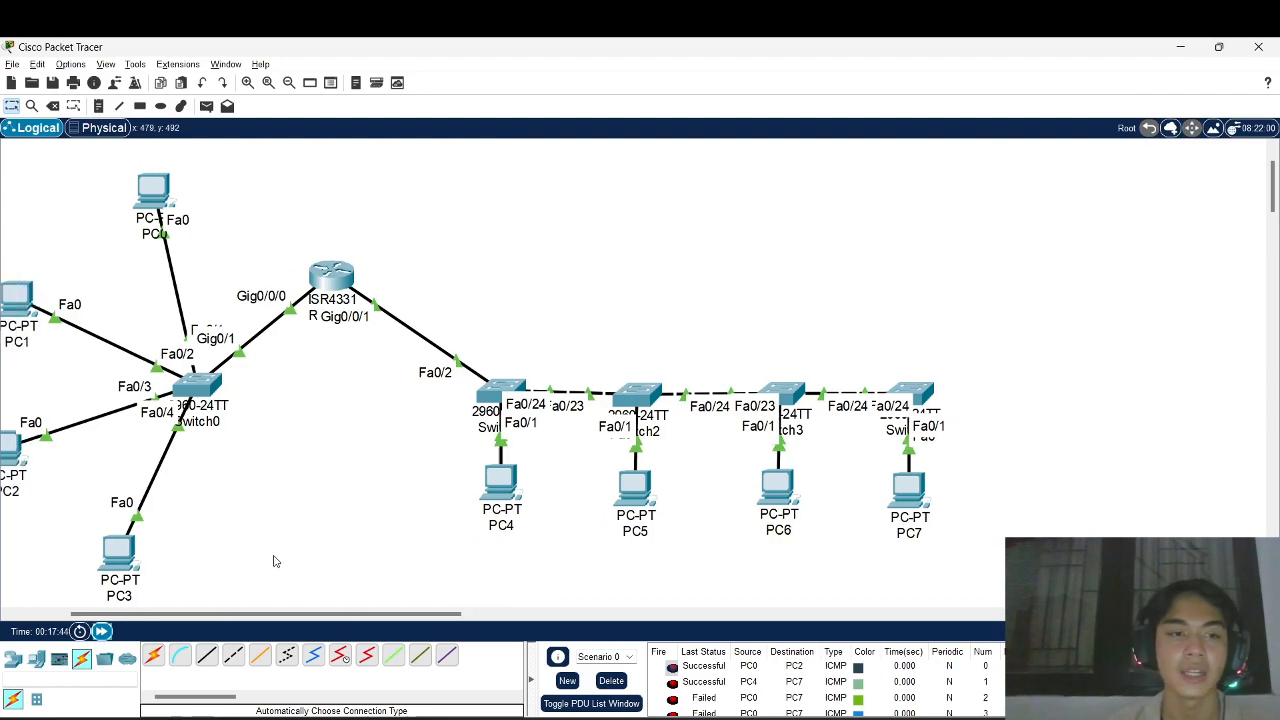
- Send a simple PDU from PC0 to PC7 in Scenario 0
click(206, 106)
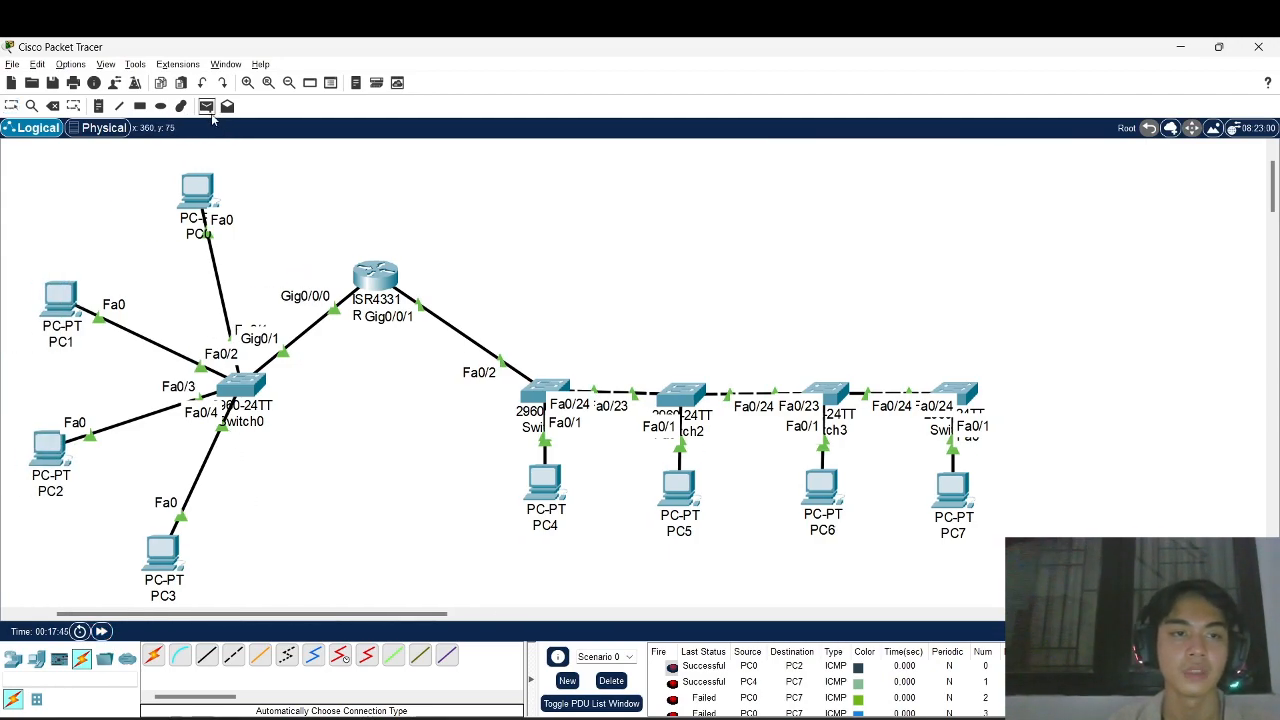
scroll(400, 523, down, 1)
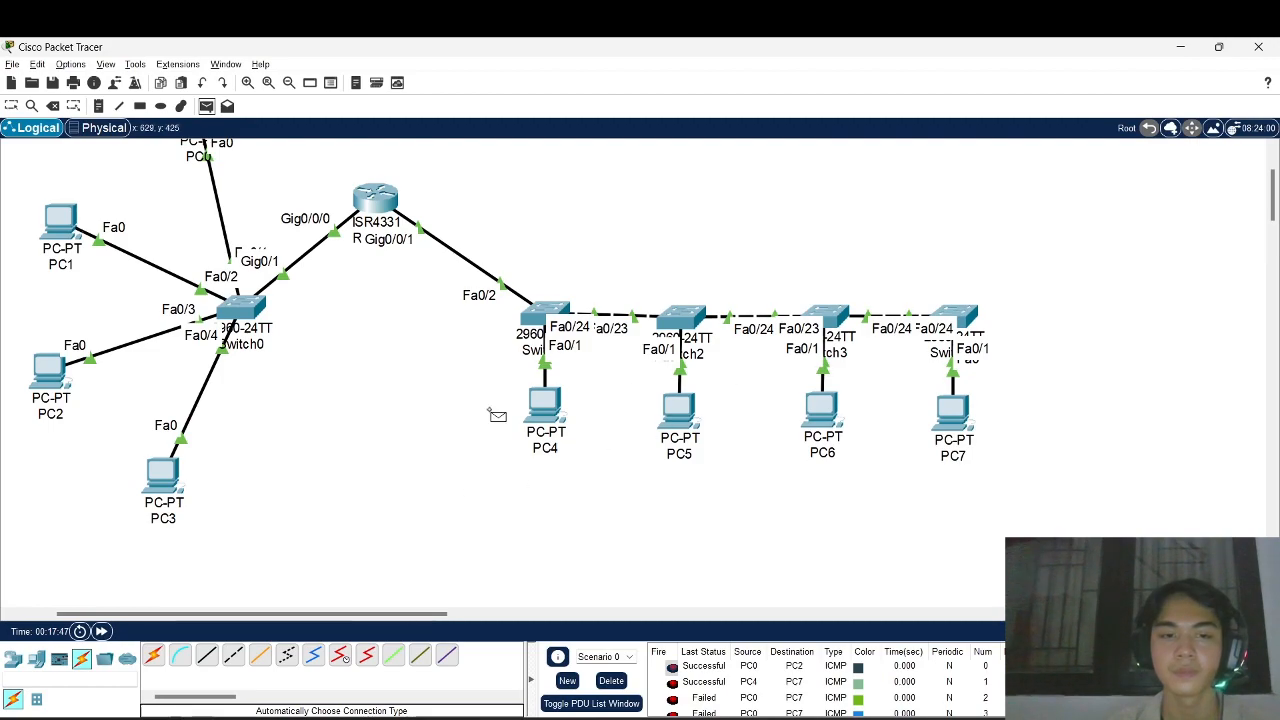
scroll(490, 413, down, 2)
scroll(490, 413, up, 3)
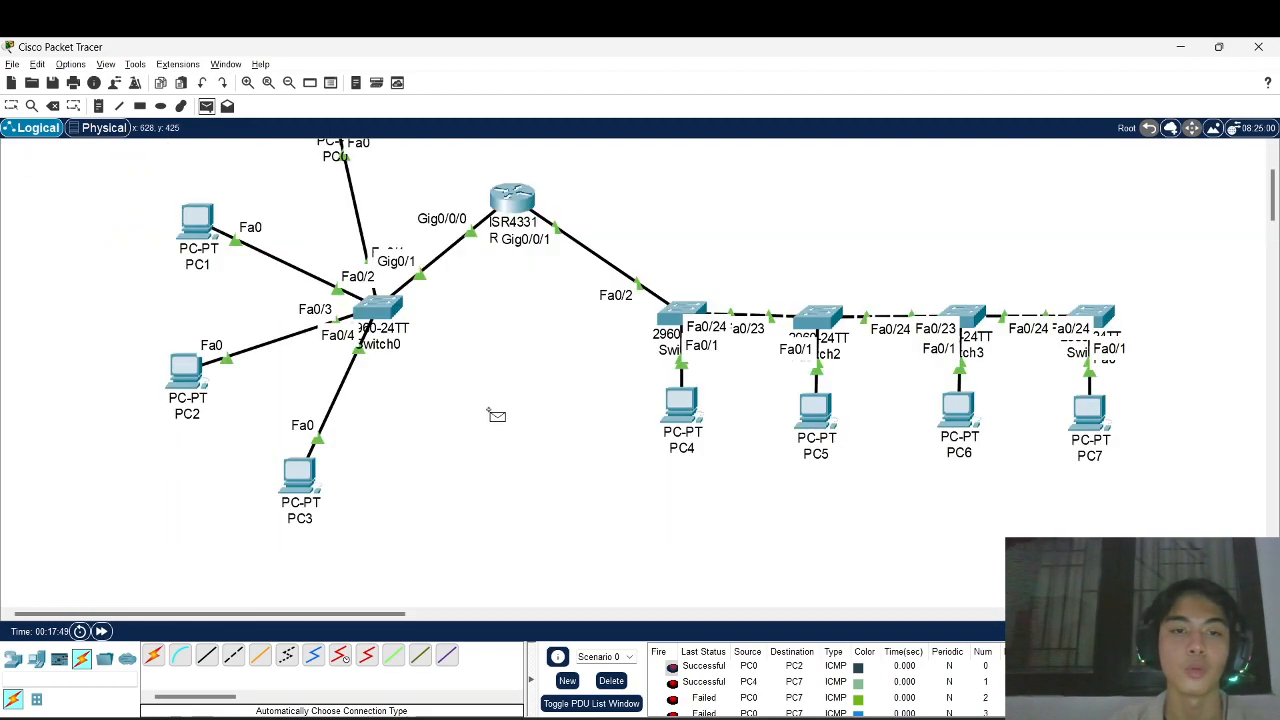
click(341, 268)
scroll(515, 456, right, 5)
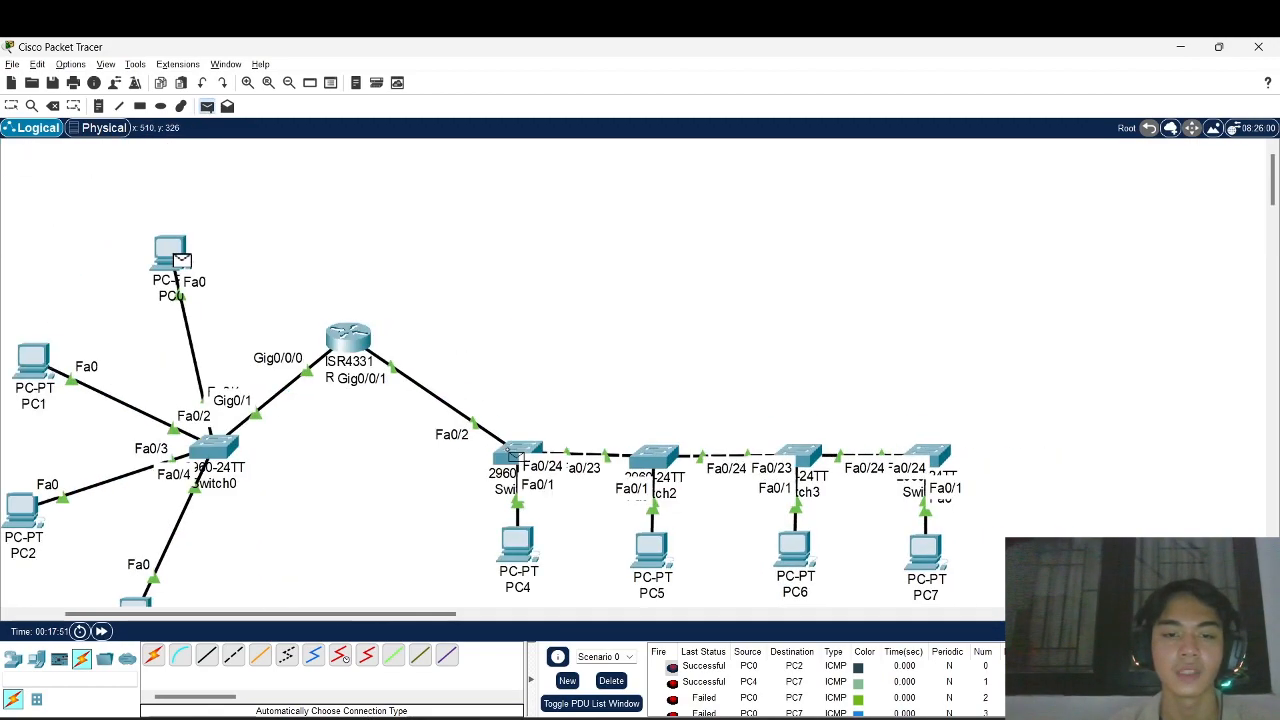
click(820, 530)
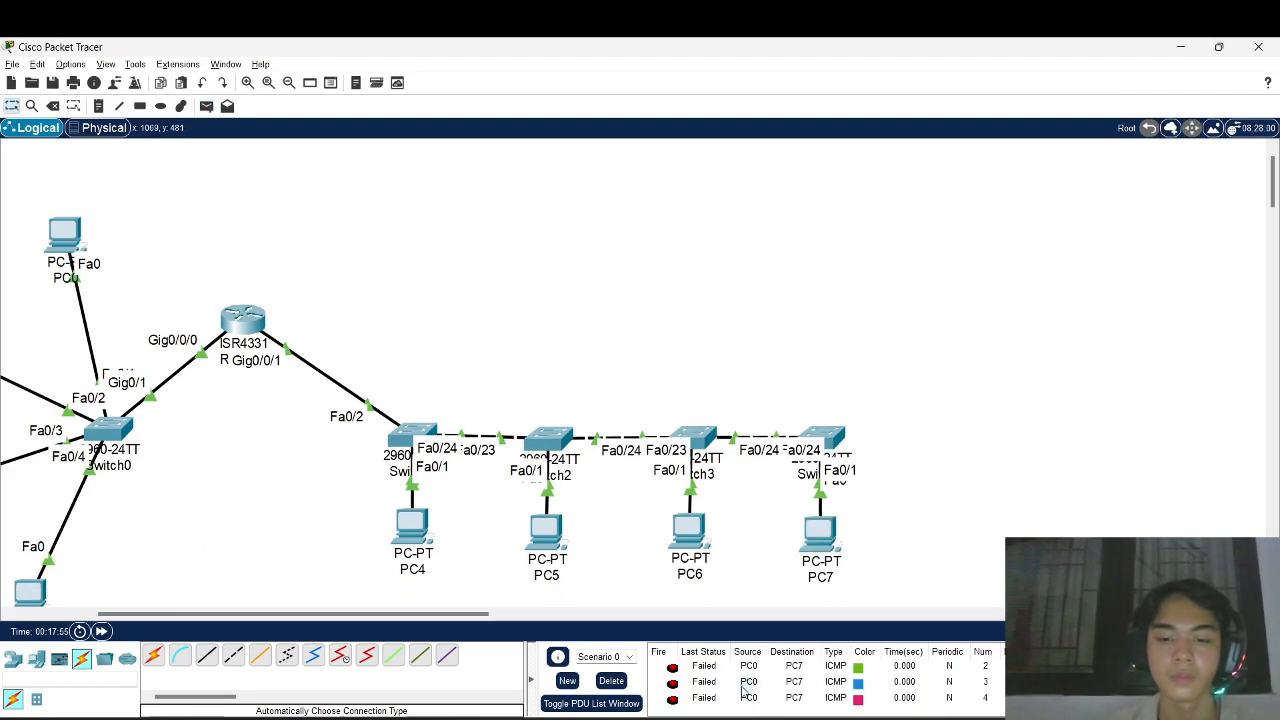
- Create a new PDU scenario and send a simple PDU in it from PC0 to PC7
click(631, 657)
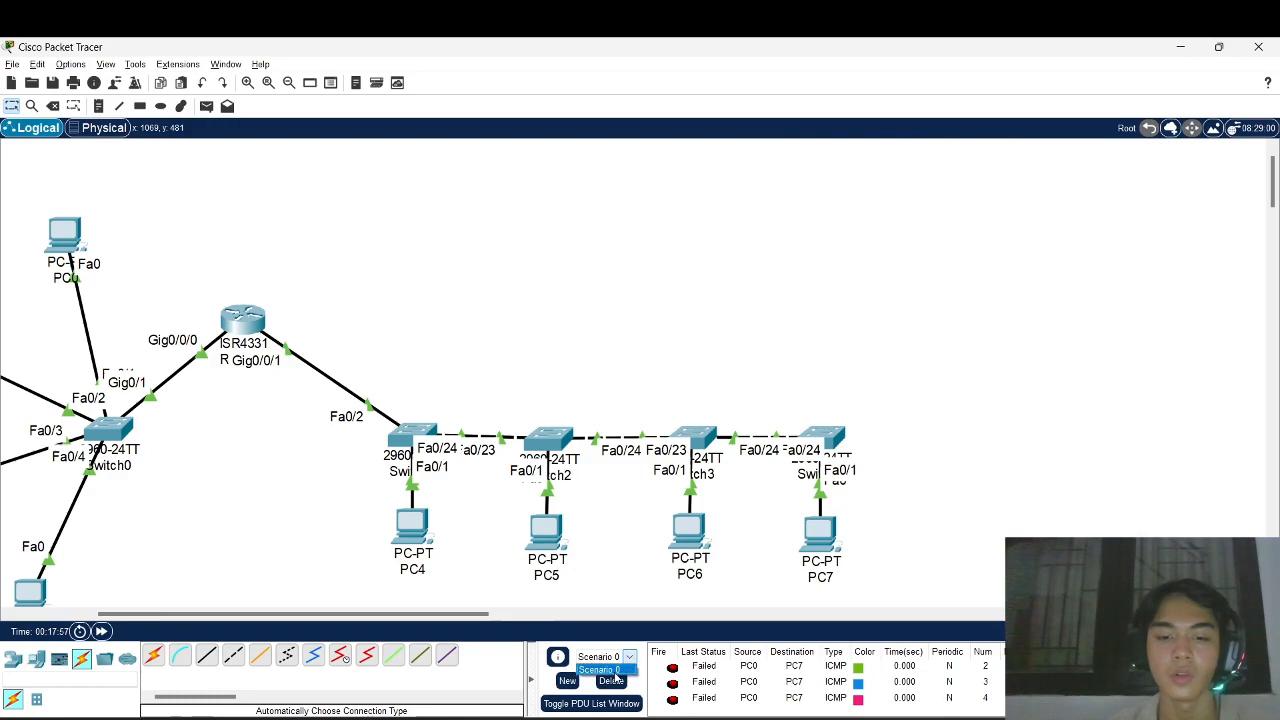
click(590, 670)
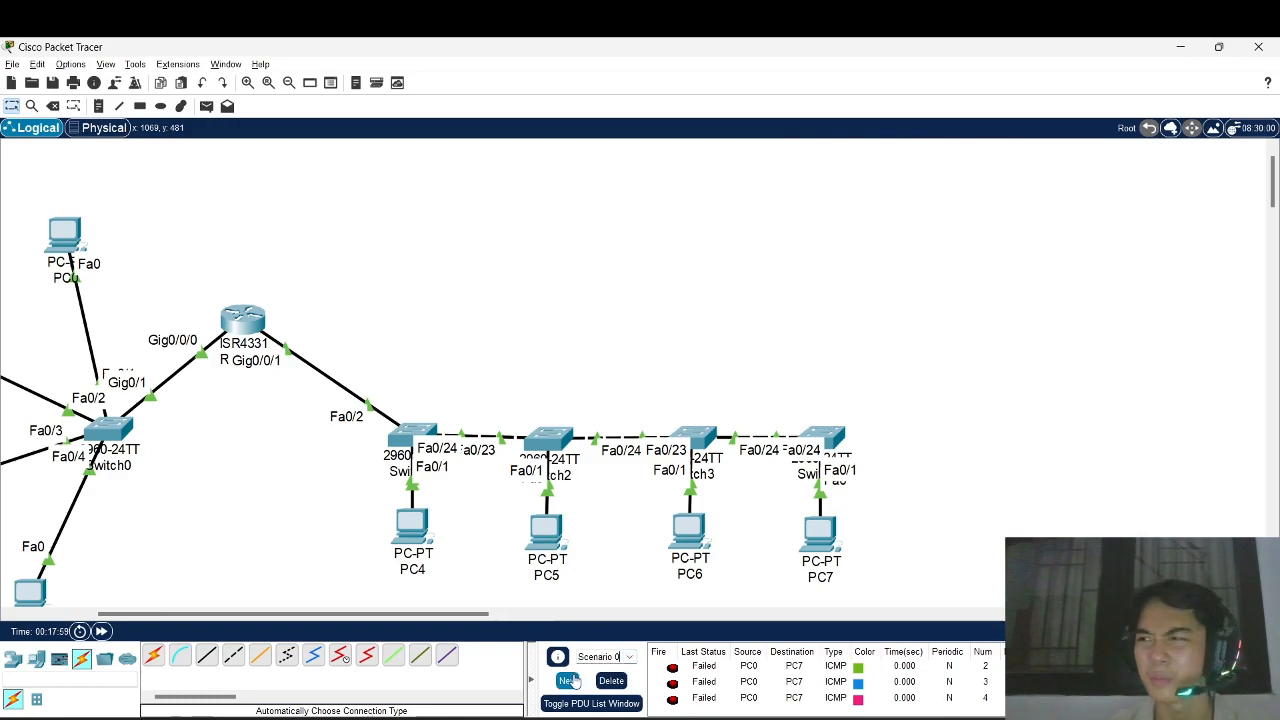
click(568, 680)
scroll(529, 557, left, 3)
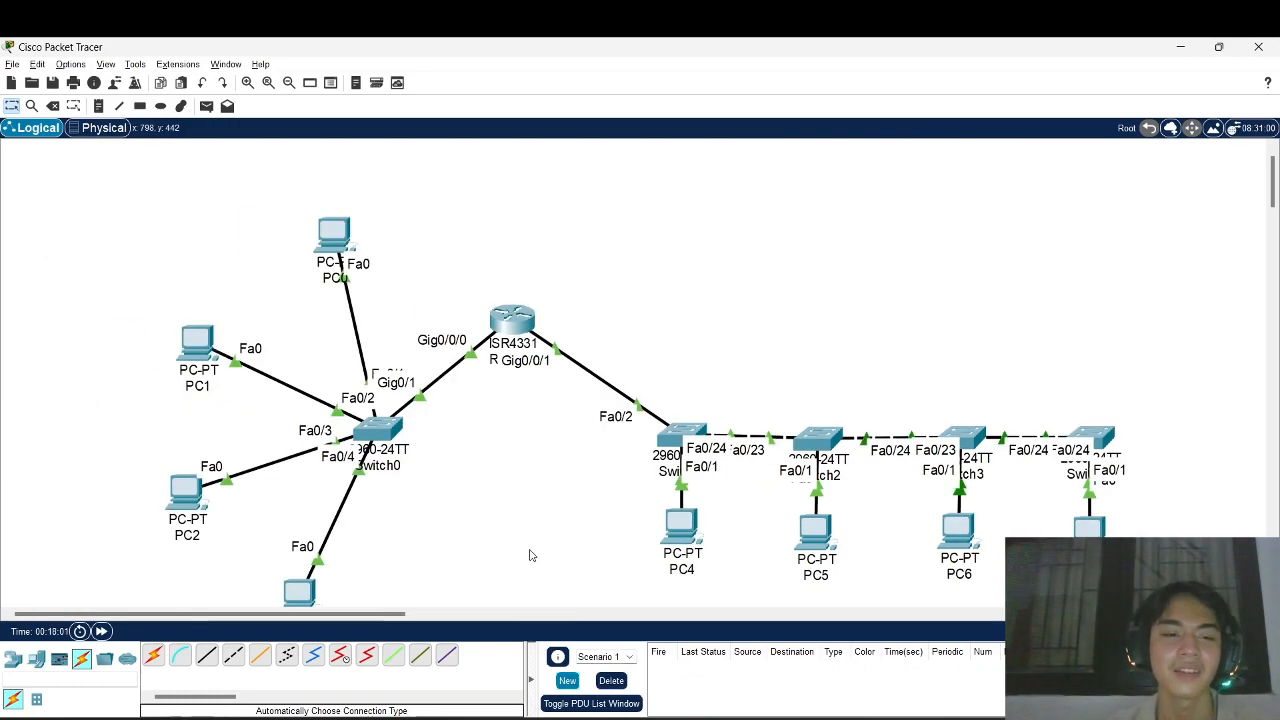
click(206, 106)
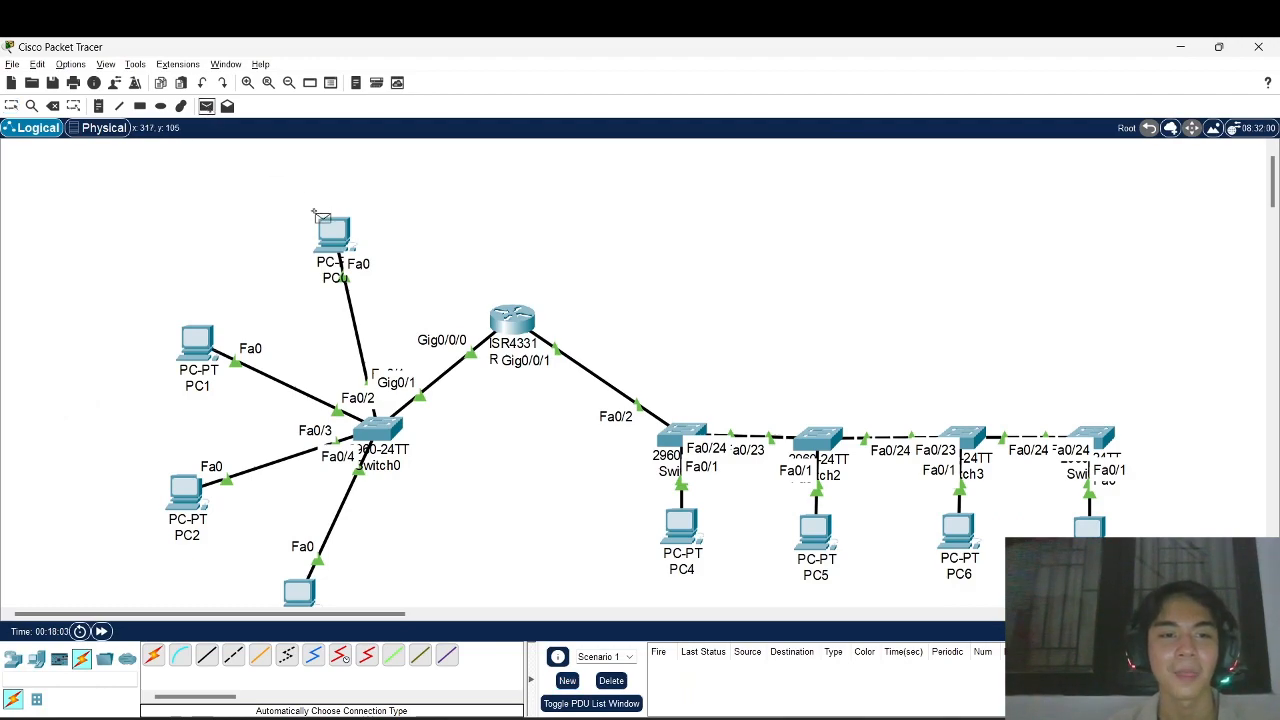
scroll(339, 237, right, 5)
click(595, 532)
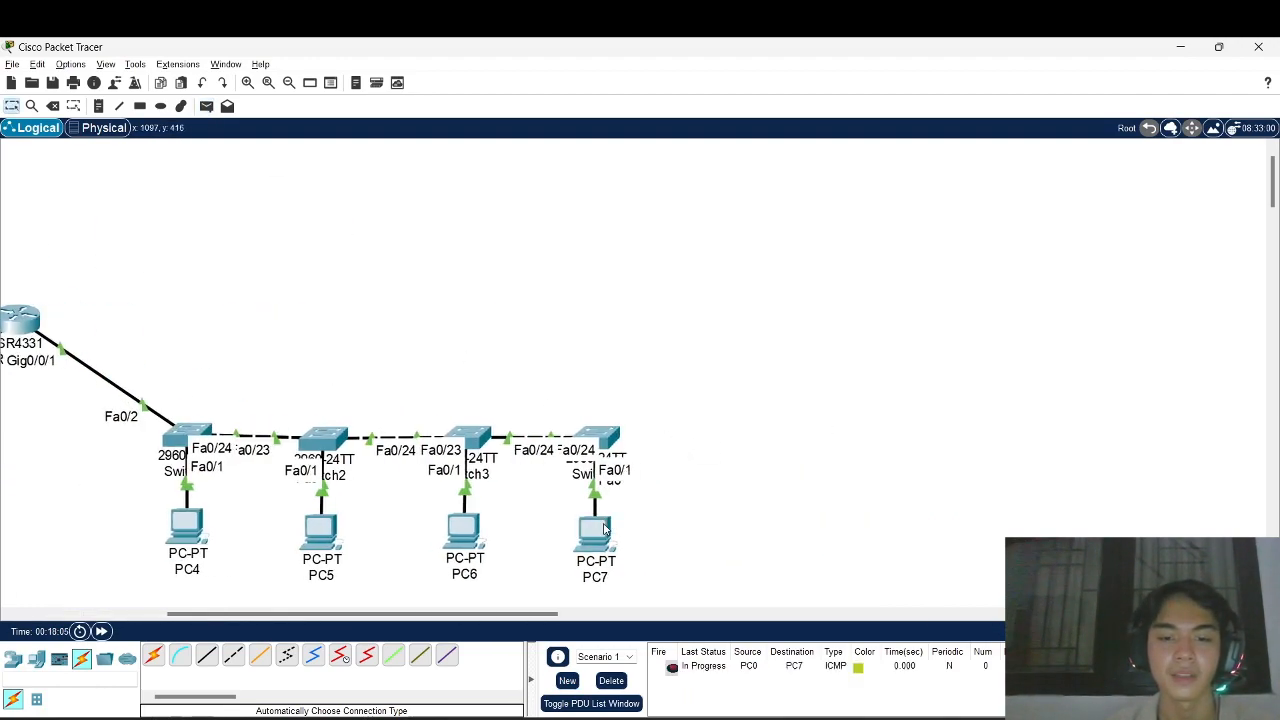
- Switch back to Scenario 0 and send another simple PDU from PC0 to PC7
click(608, 657)
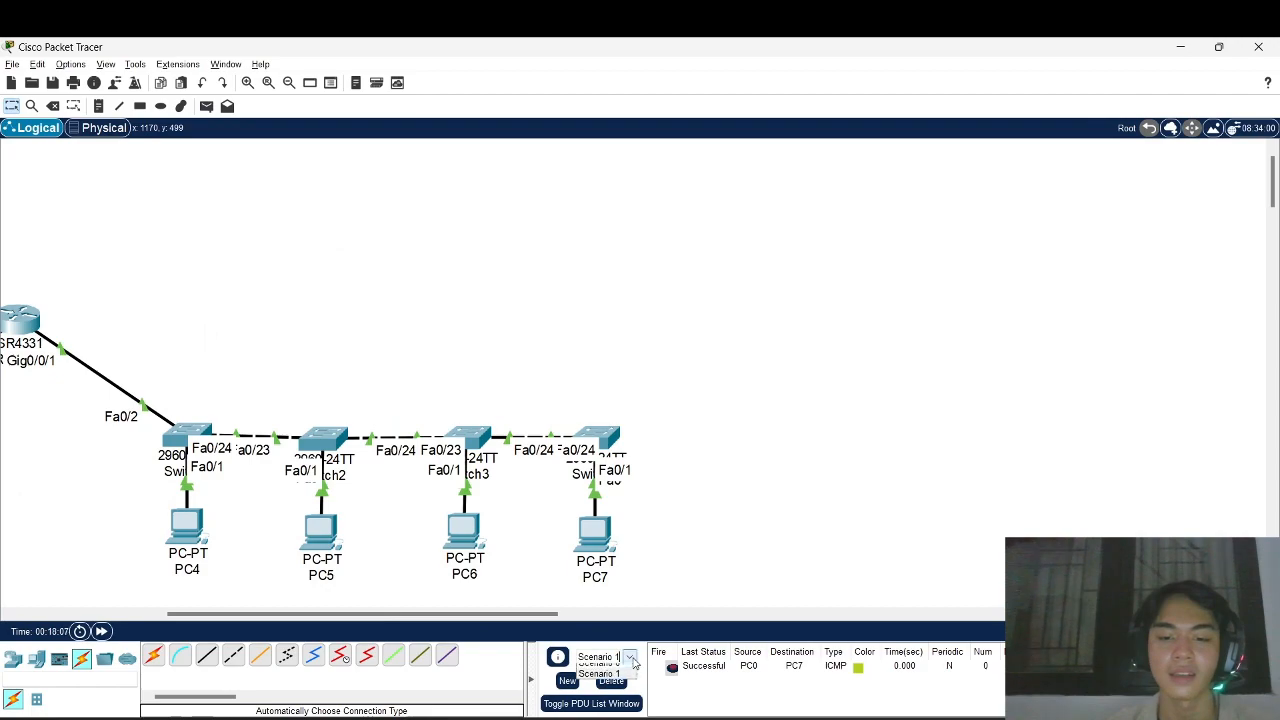
click(608, 670)
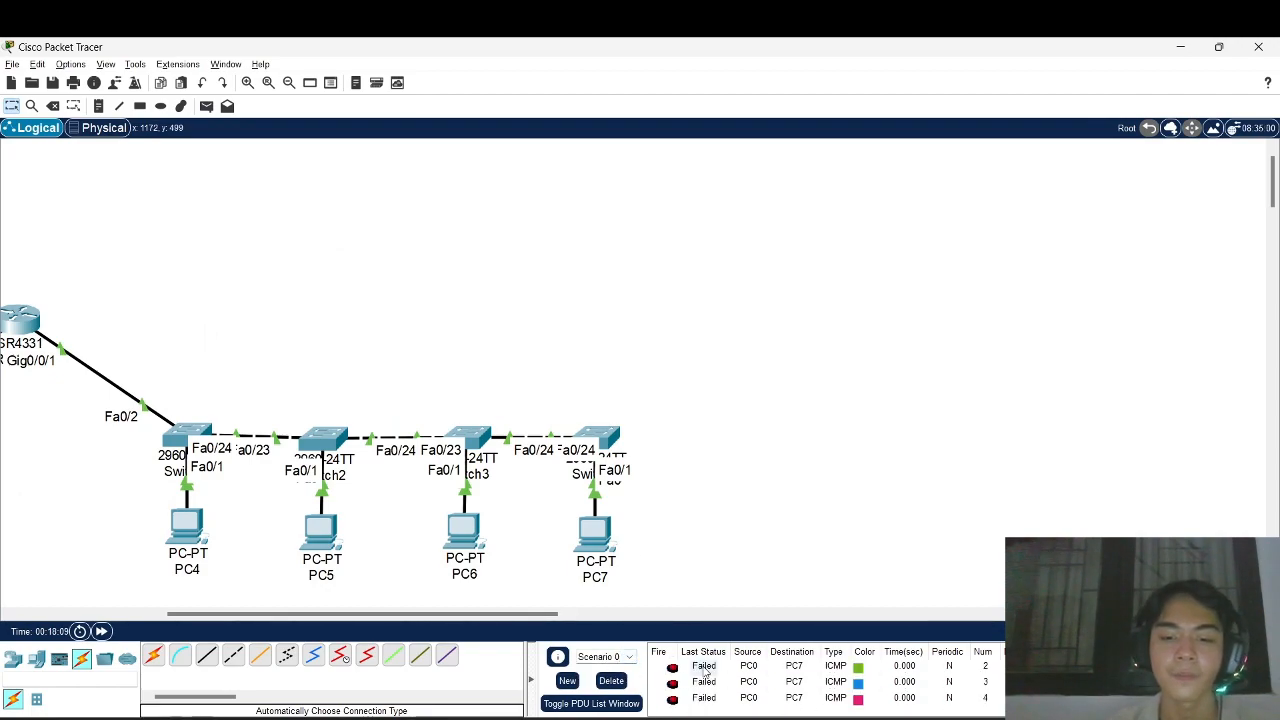
scroll(352, 311, left, 5)
click(207, 106)
click(334, 234)
scroll(343, 245, right, 3)
click(808, 548)
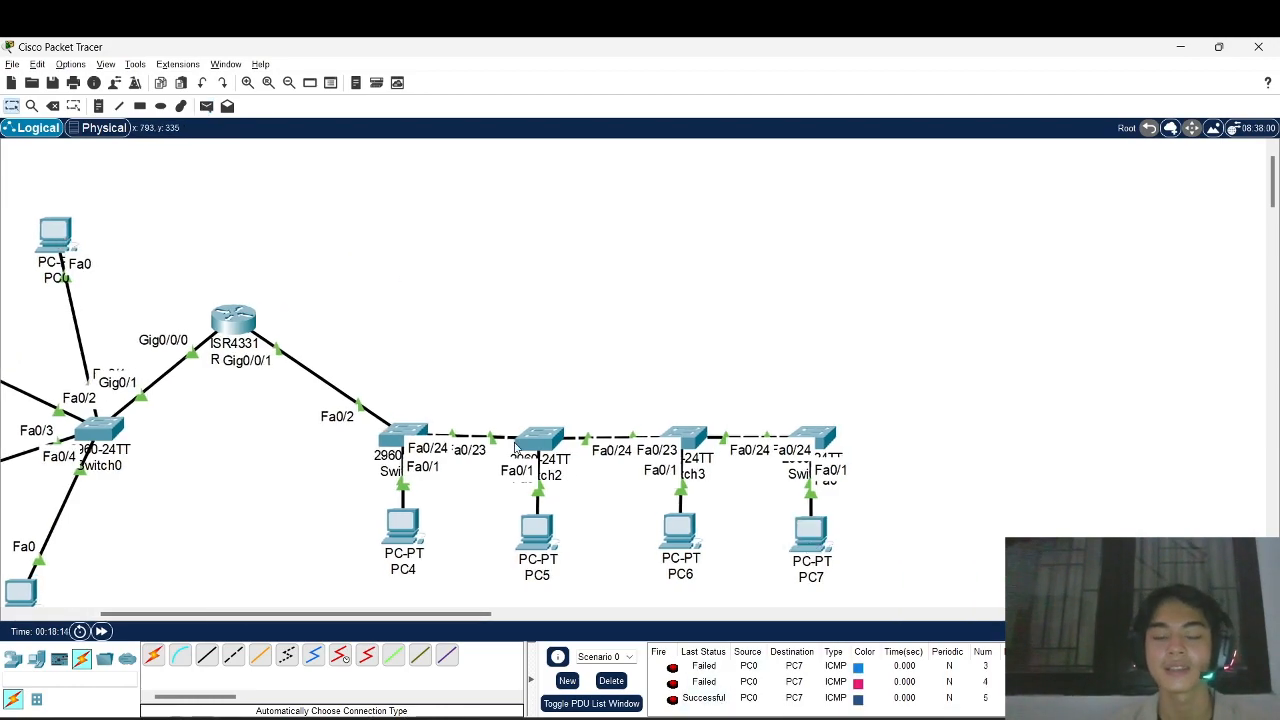
- Look over the whole topology, covering both subnets and the router between them
scroll(514, 449, left, 3)
scroll(514, 449, down, 1)
scroll(514, 449, up, 1)
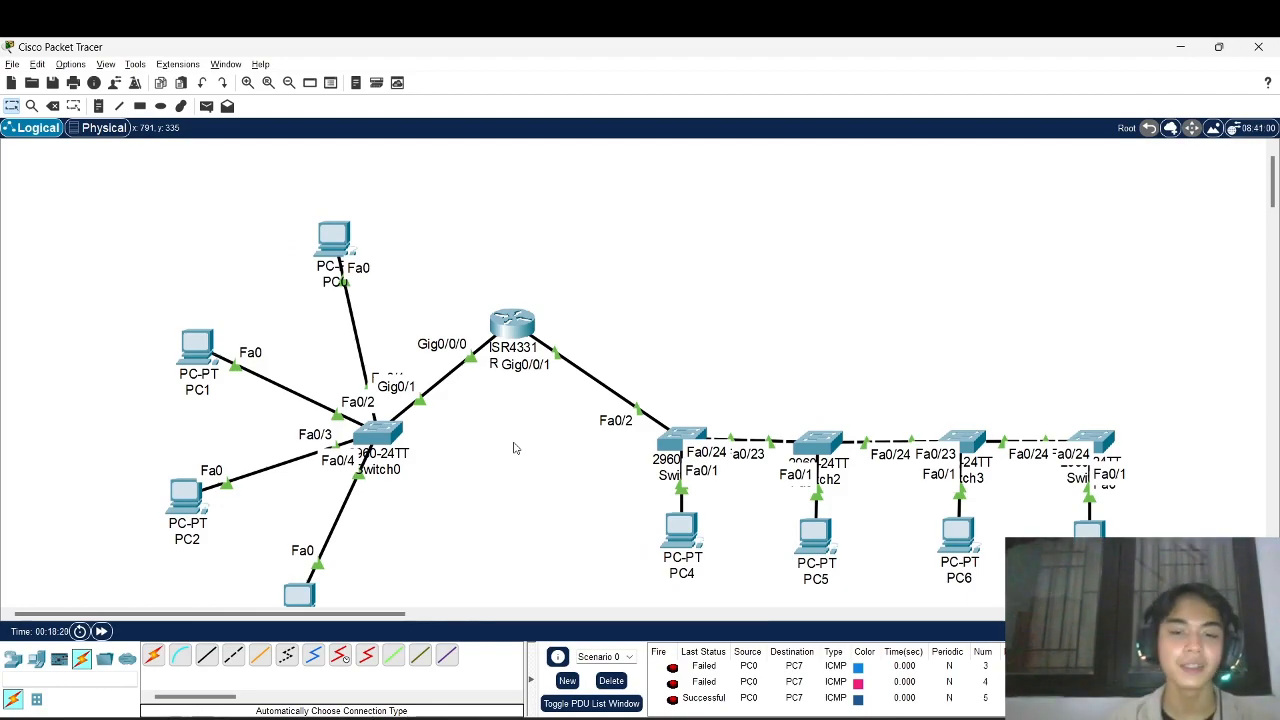
scroll(514, 449, down, 1)
scroll(514, 449, down, 3)
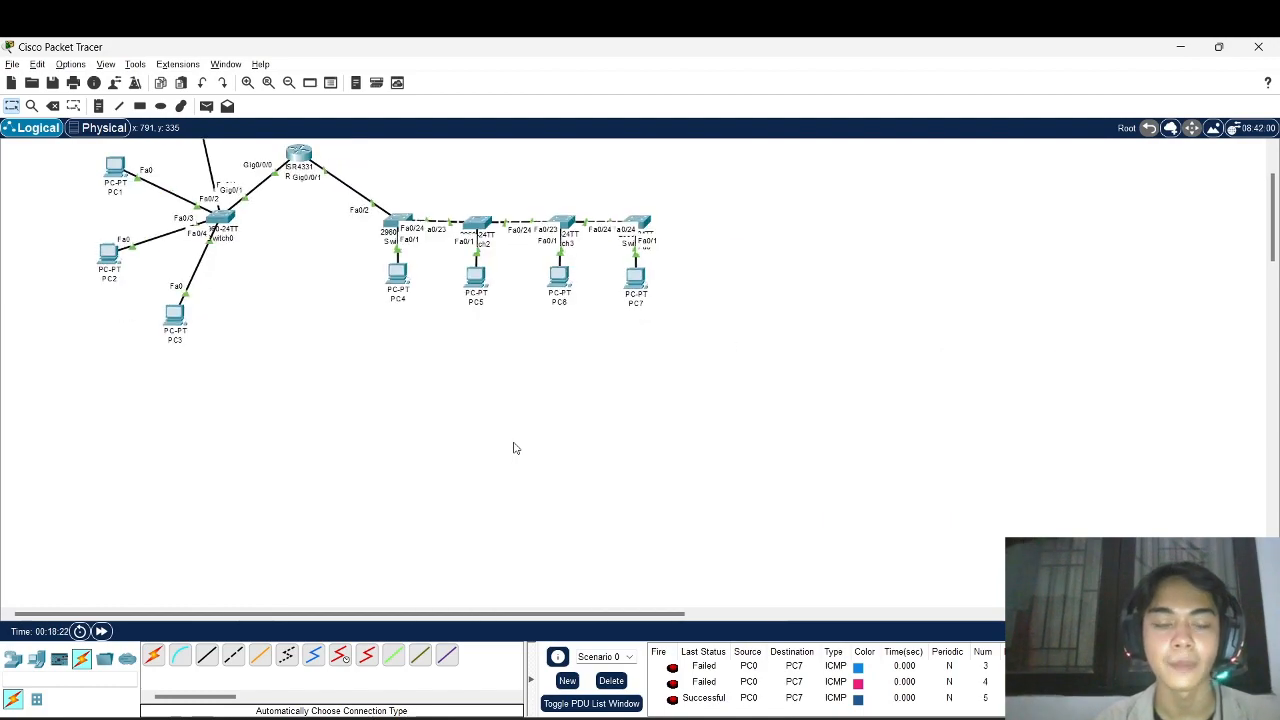
scroll(514, 449, up, 1)
scroll(514, 449, up, 5)
scroll(514, 449, down, 3)
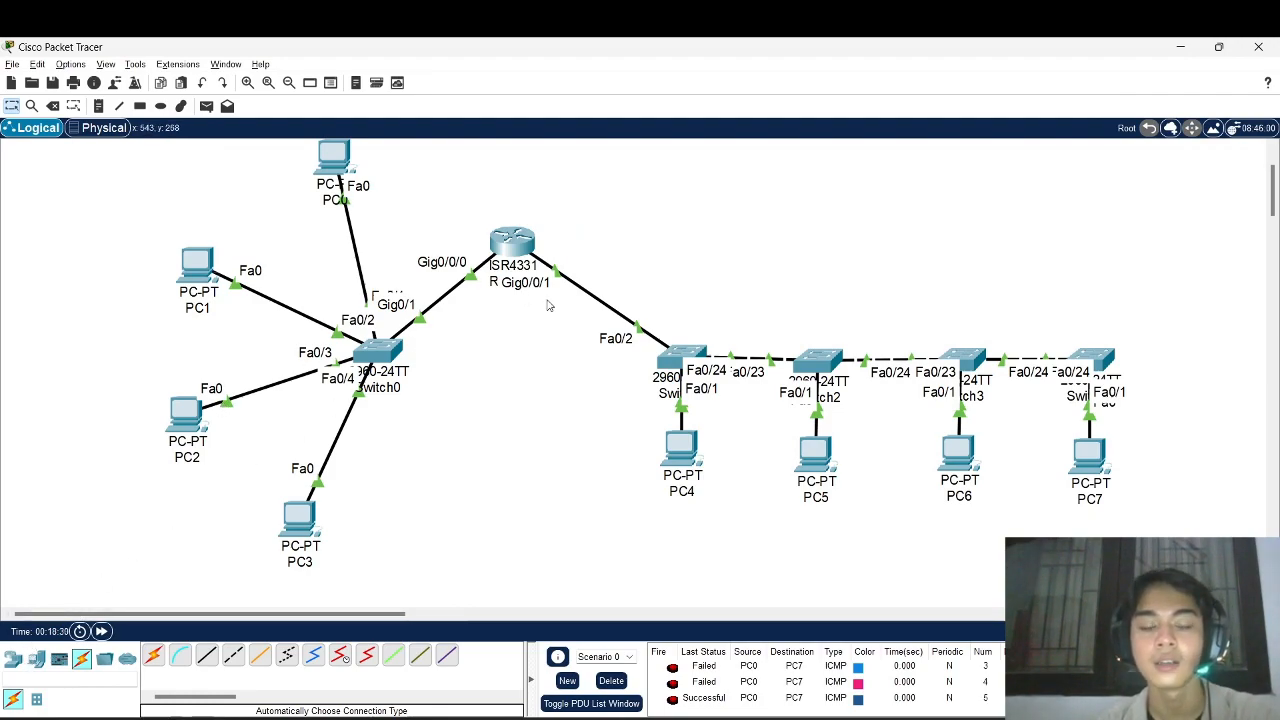
scroll(558, 482, down, 2)
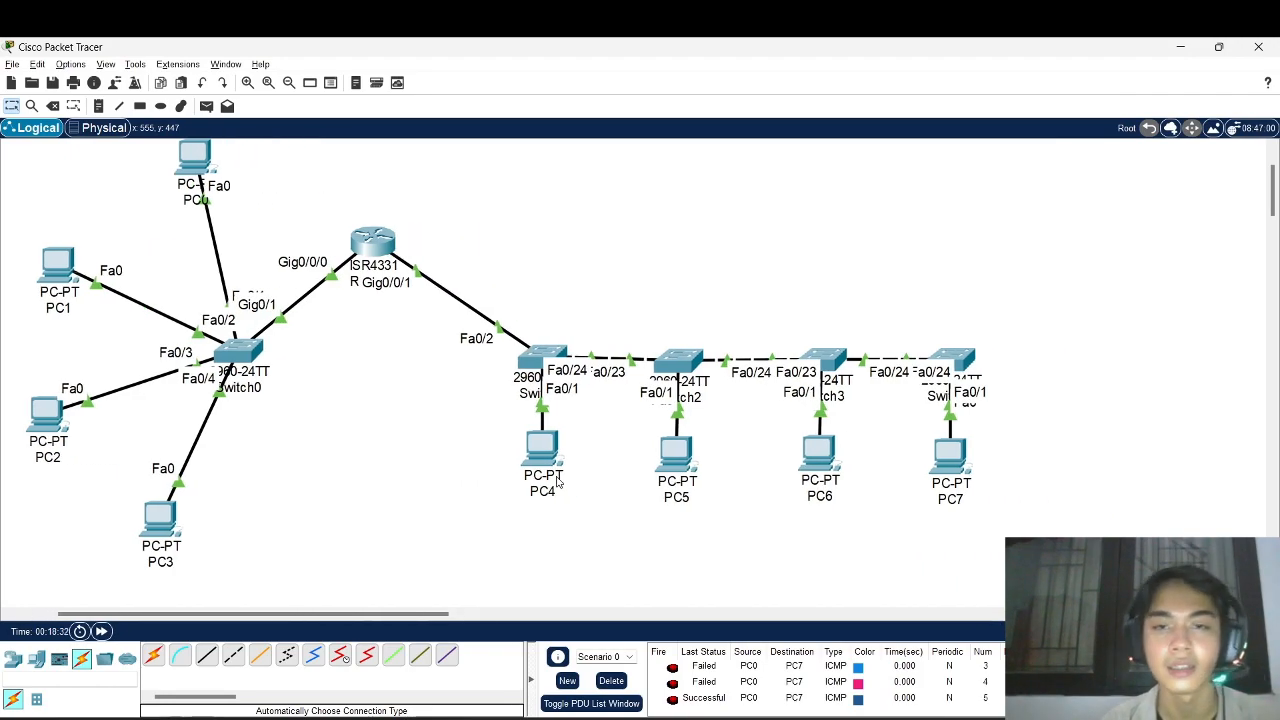
scroll(557, 480, down, 3)
drag(557, 477, 588, 316)
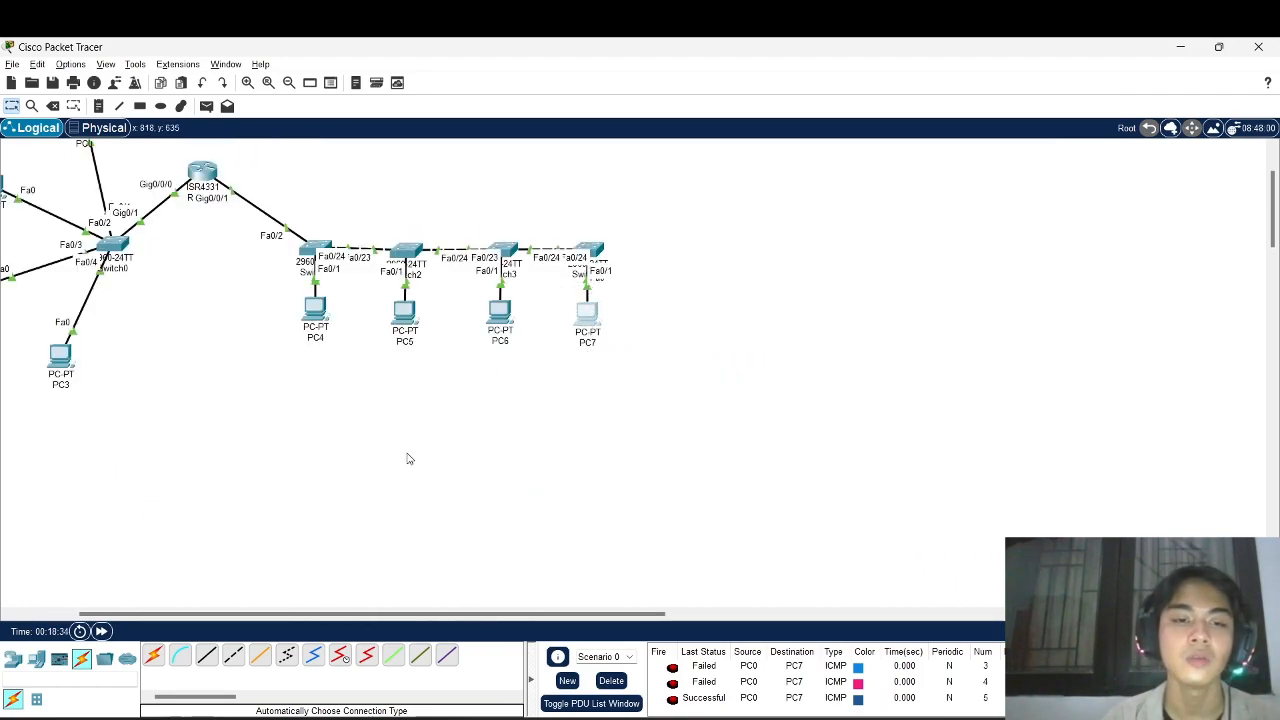
scroll(409, 457, up, 3)
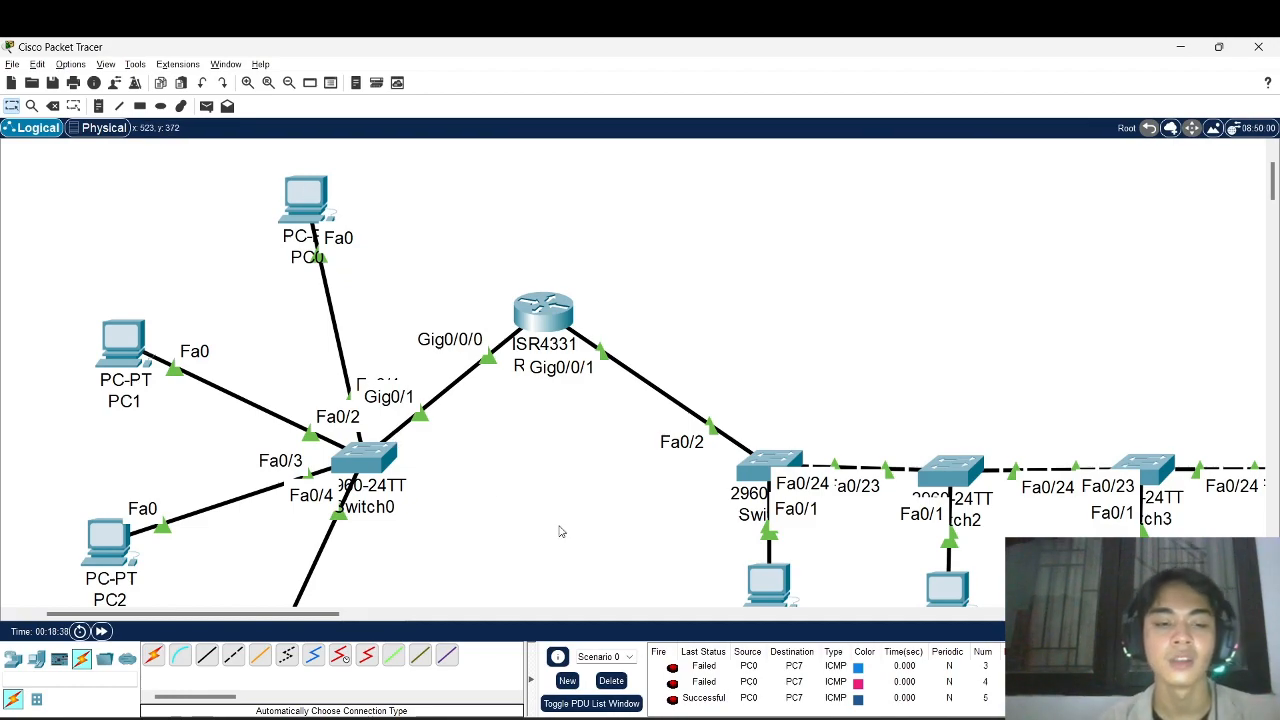
scroll(560, 530, down, 1)
scroll(560, 530, up, 3)
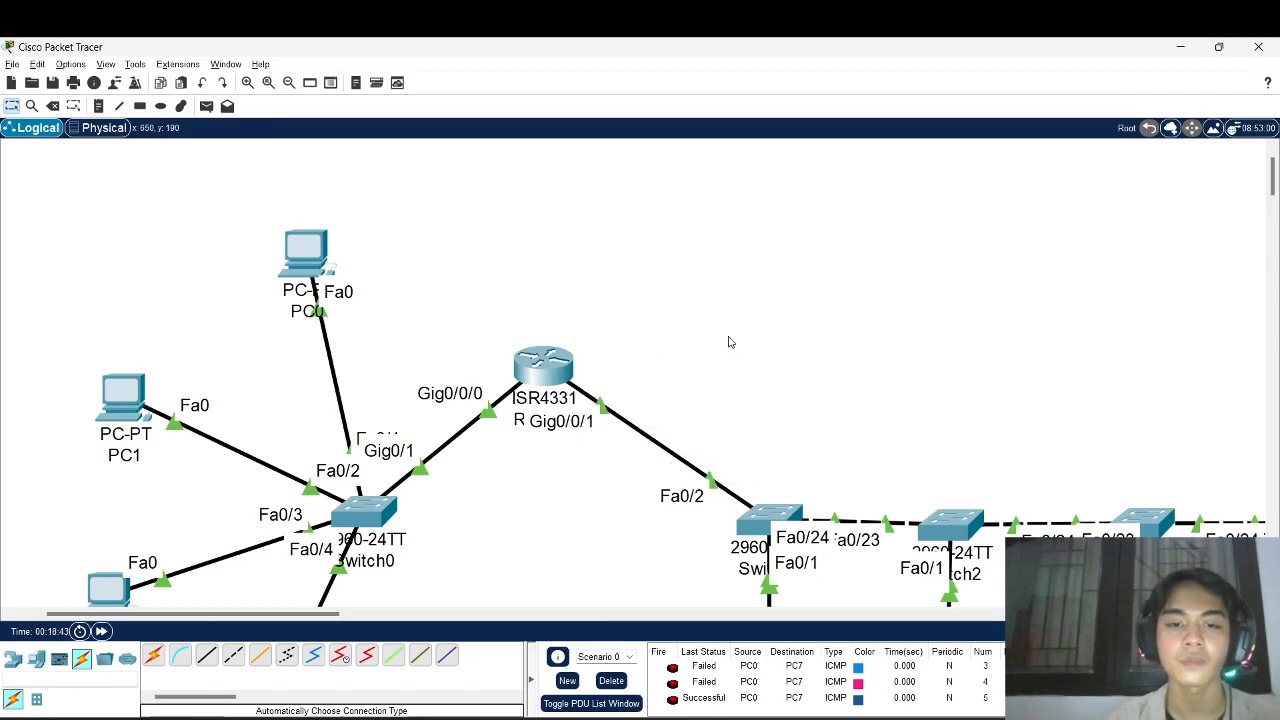
- Review Router0's GigabitEthernet0/0/1 settings and PC0's IP configuration with its default gateway
click(558, 378)
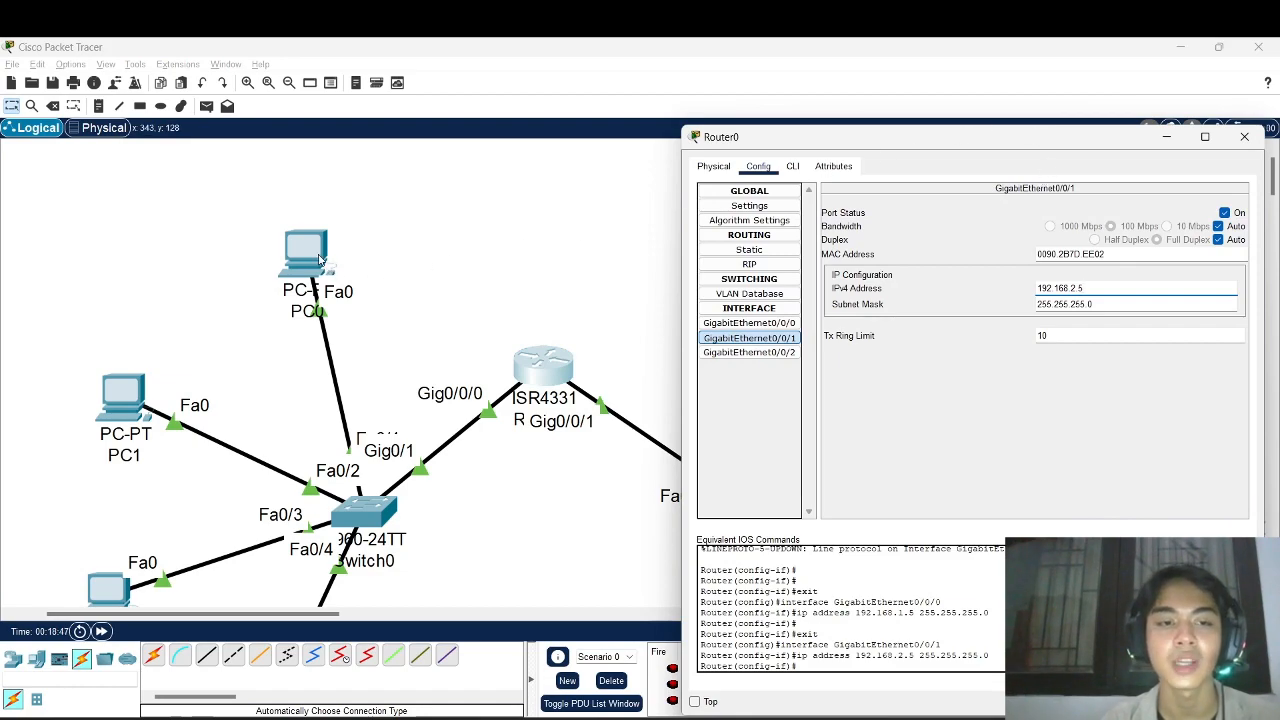
click(447, 248)
click(306, 250)
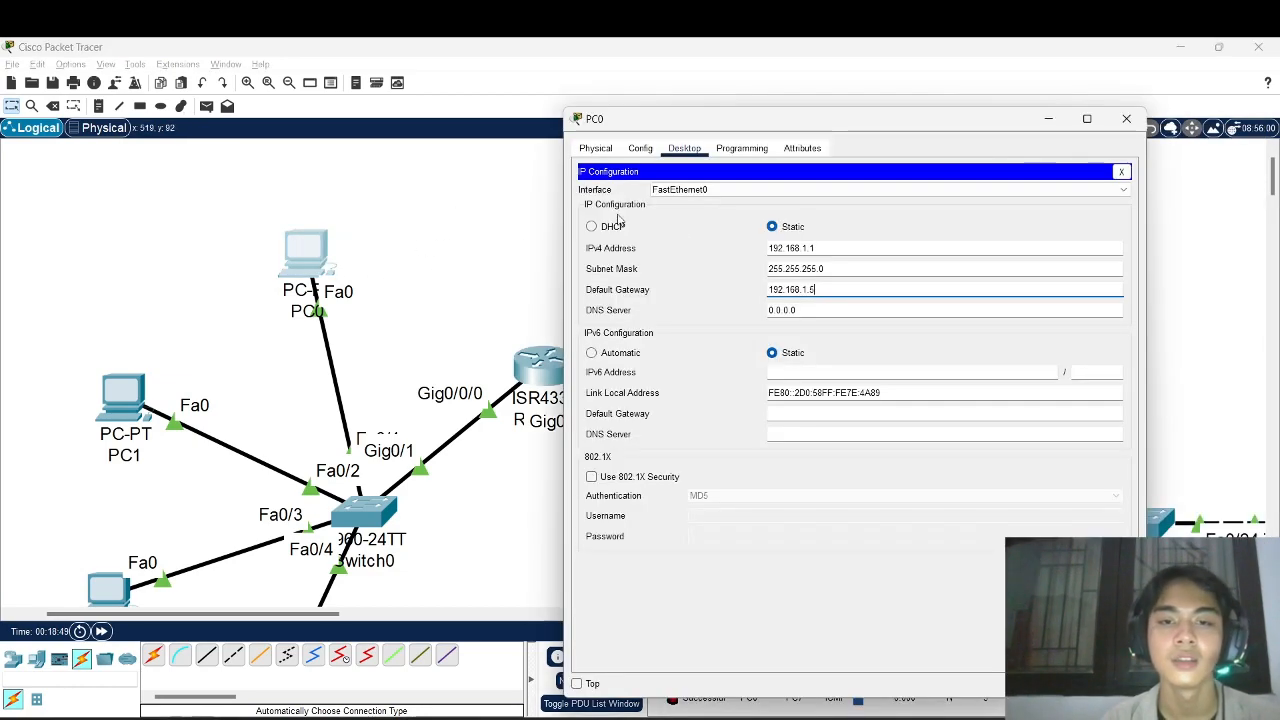
click(1052, 119)
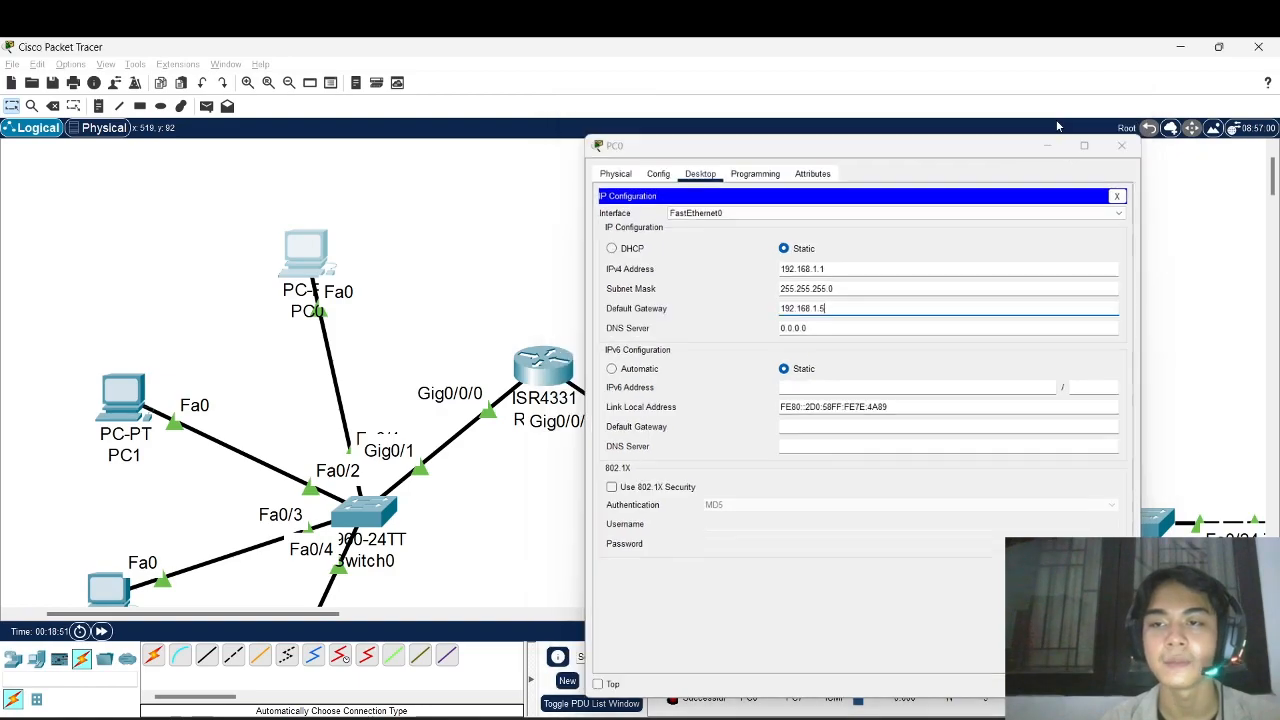
scroll(760, 278, down, 3)
scroll(760, 278, right, 5)
scroll(760, 278, left, 6)
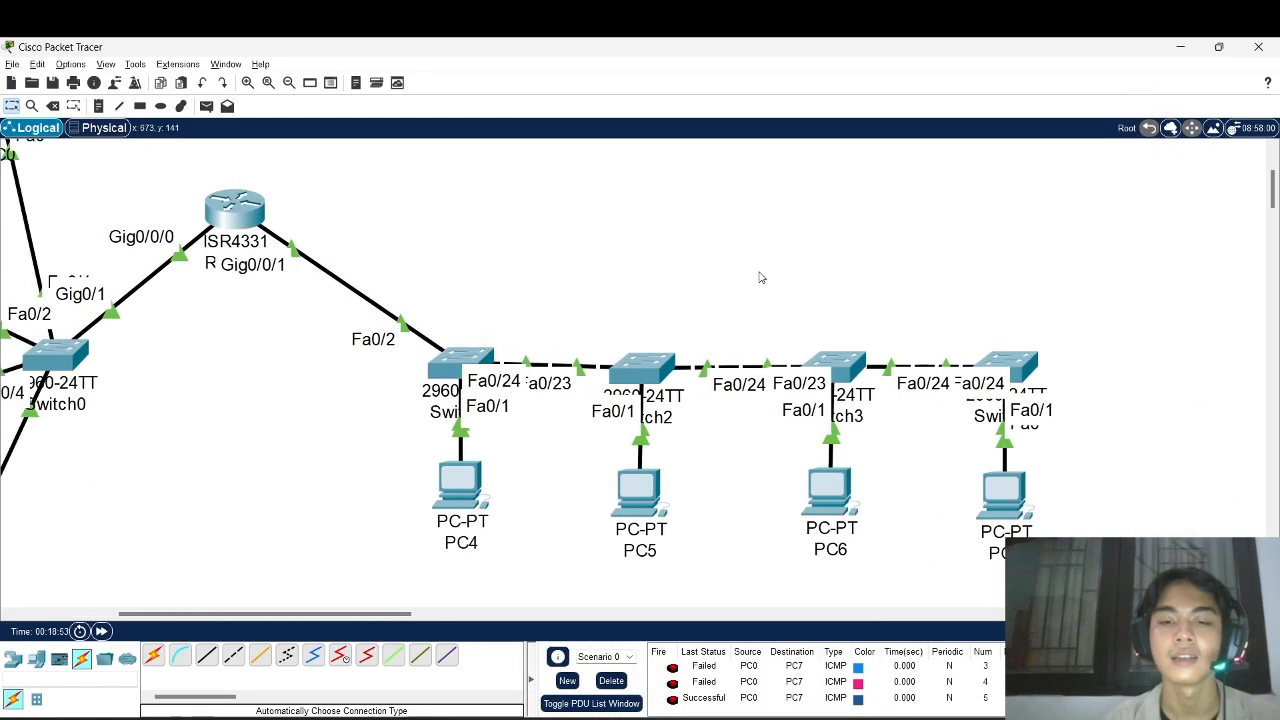
click(227, 106)
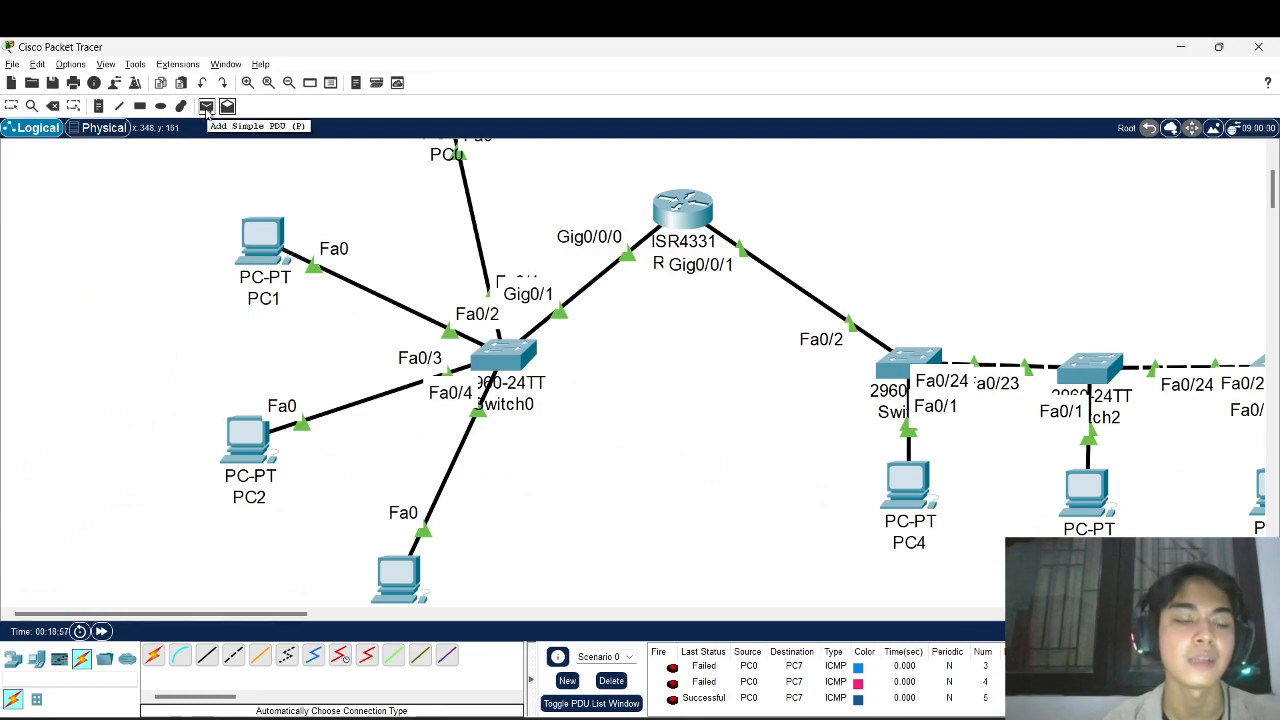
click(206, 106)
scroll(490, 238, down, 1)
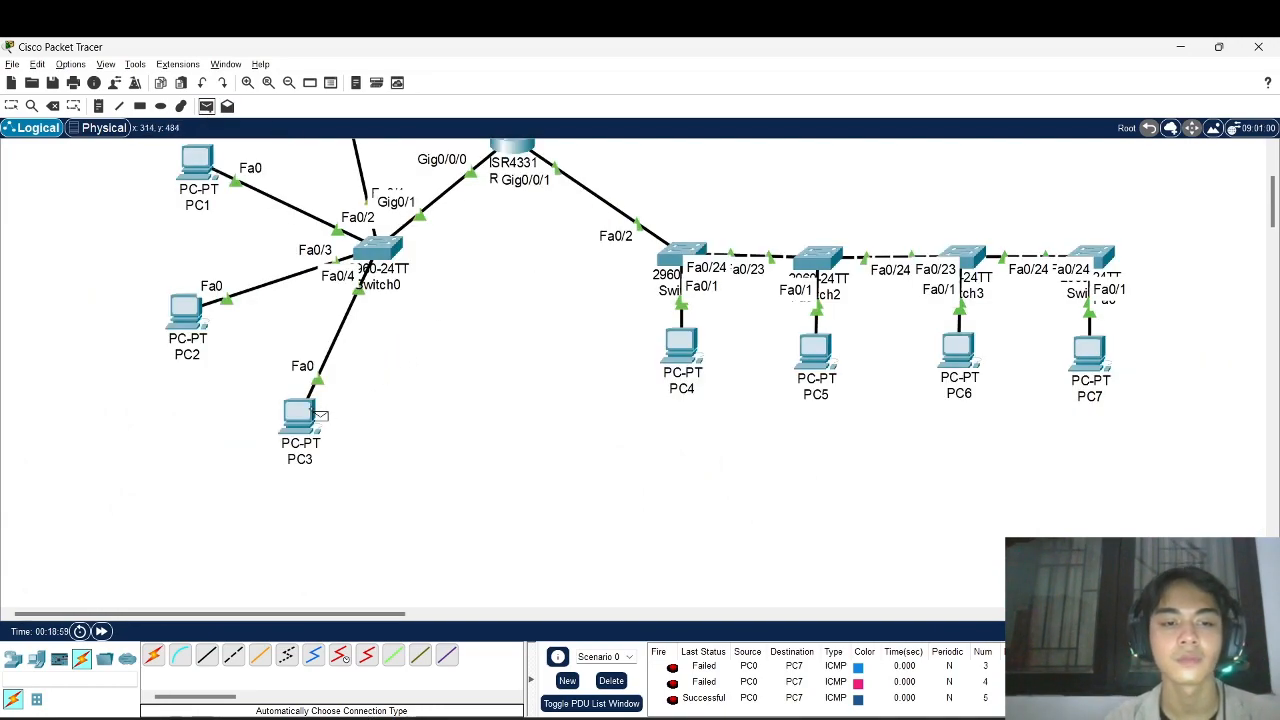
key(Escape)
scroll(764, 410, down, 1)
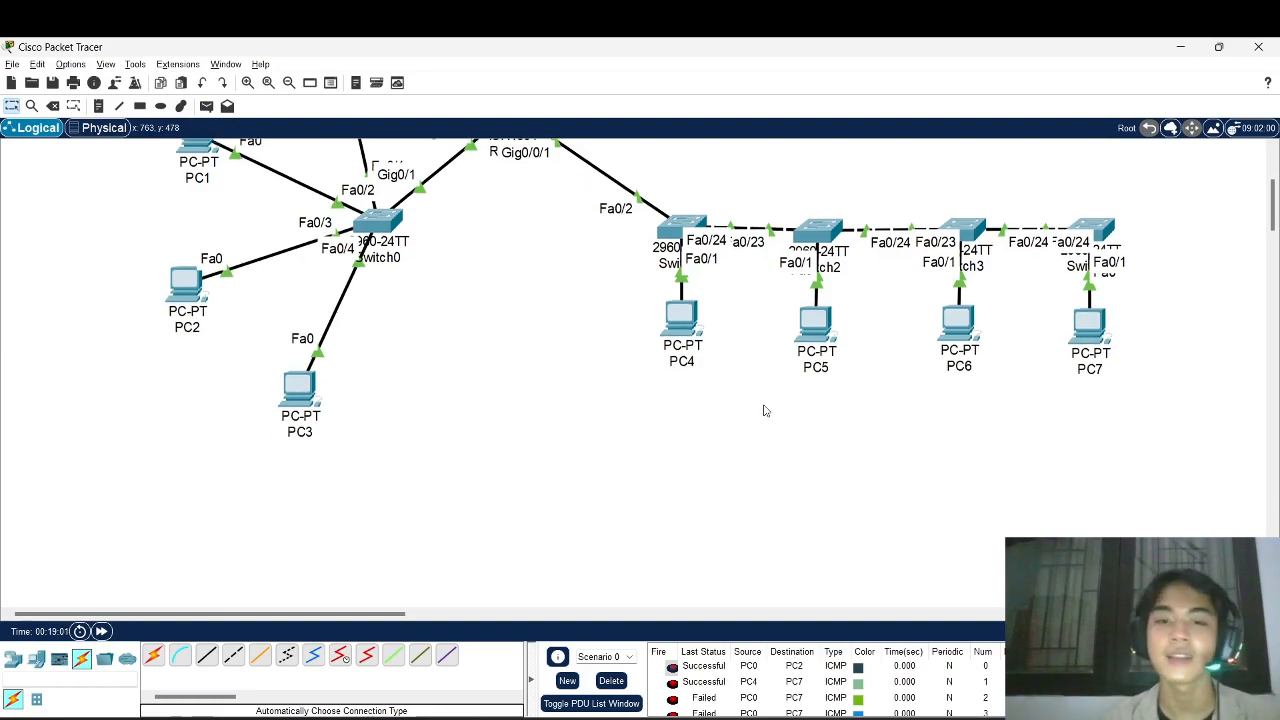
scroll(764, 410, up, 4)
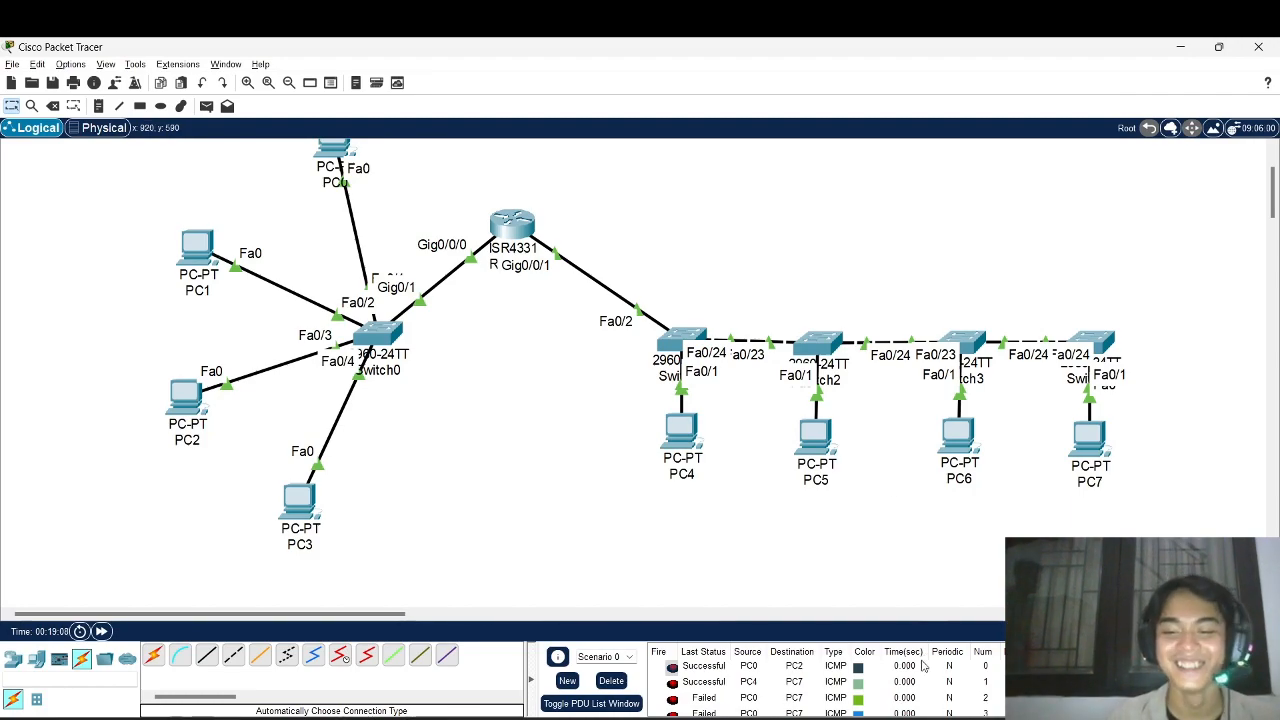
key(alt+Tab)
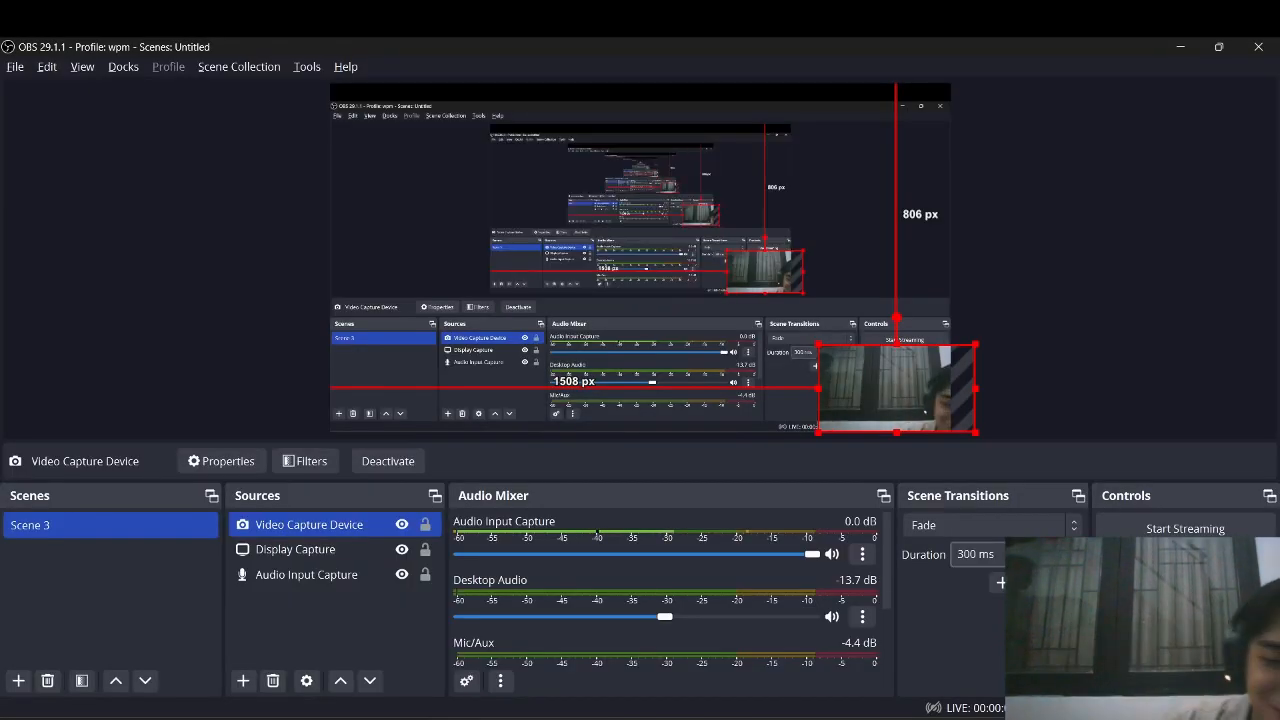